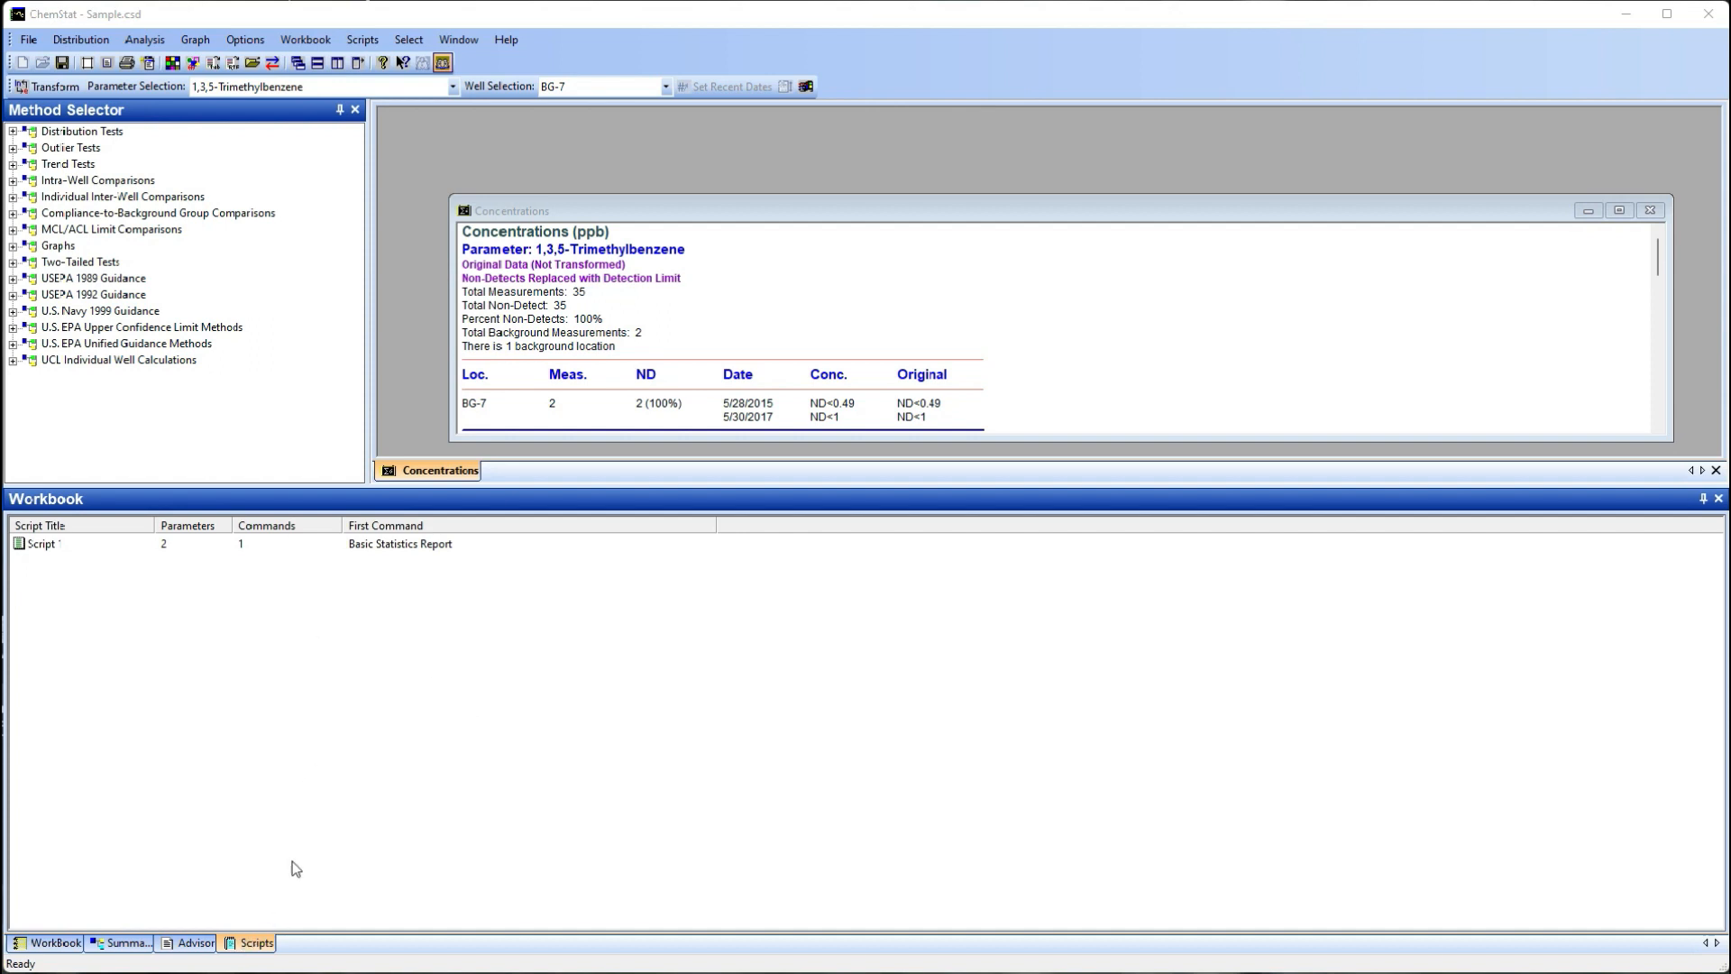
Create a new script with the default title Script 2 and select Xylene and Zinc as its parameters
right_click(284, 598)
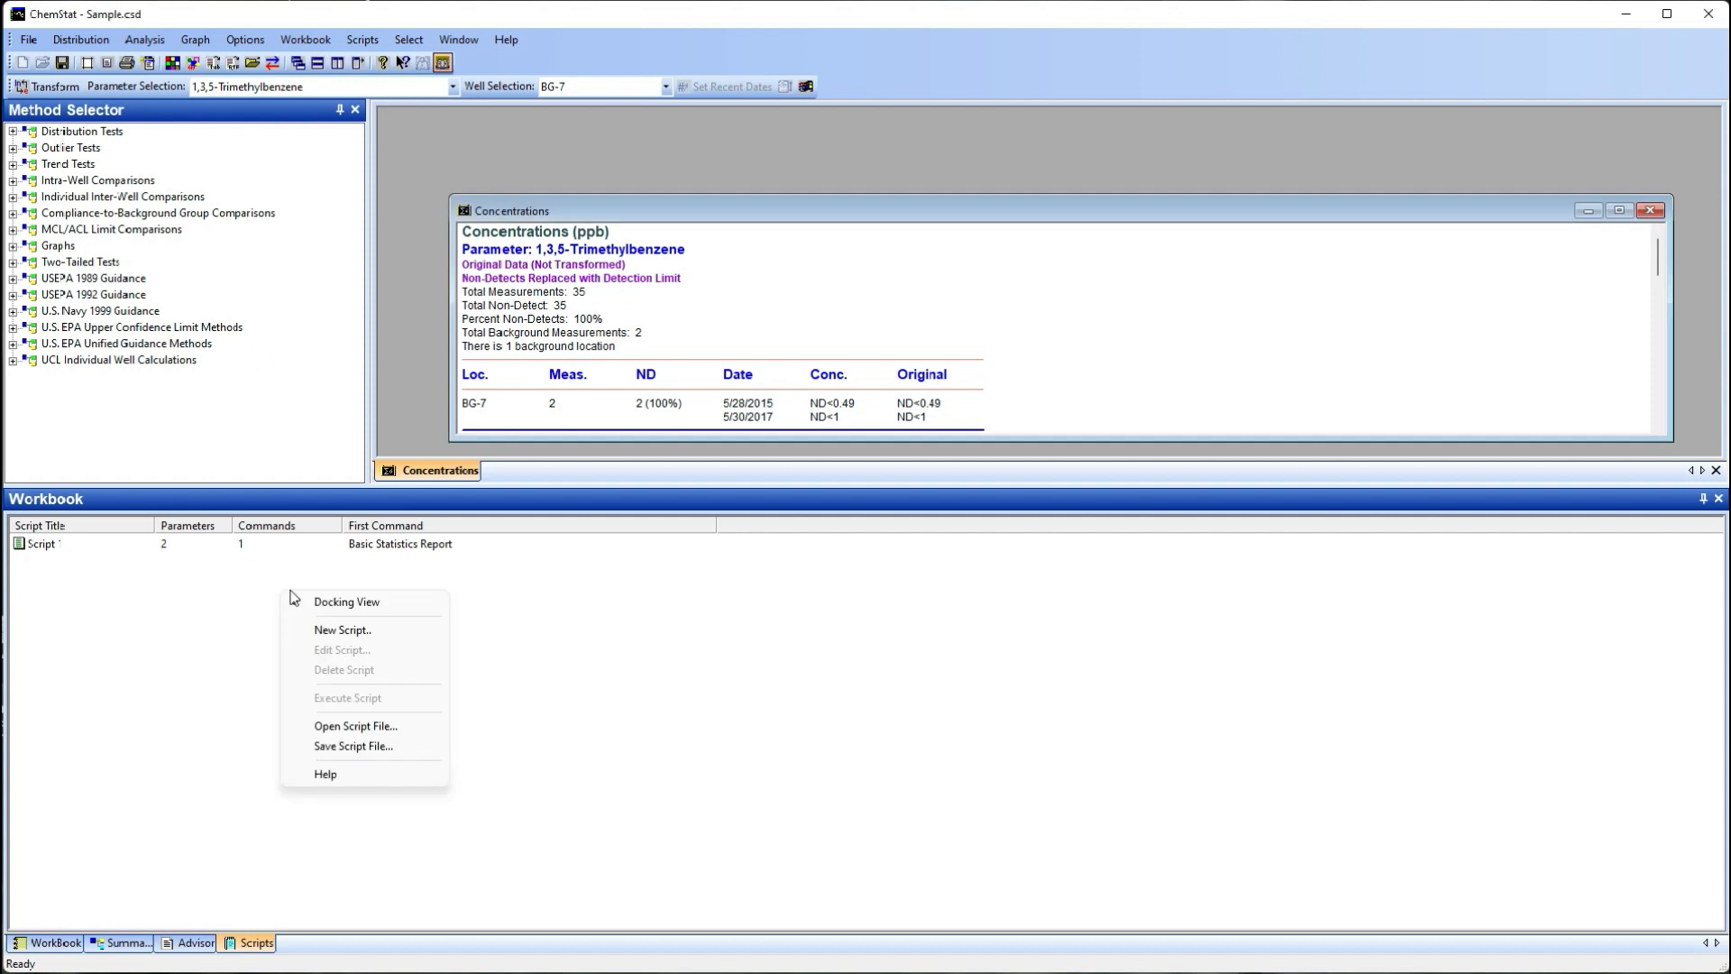
left_click(338, 630)
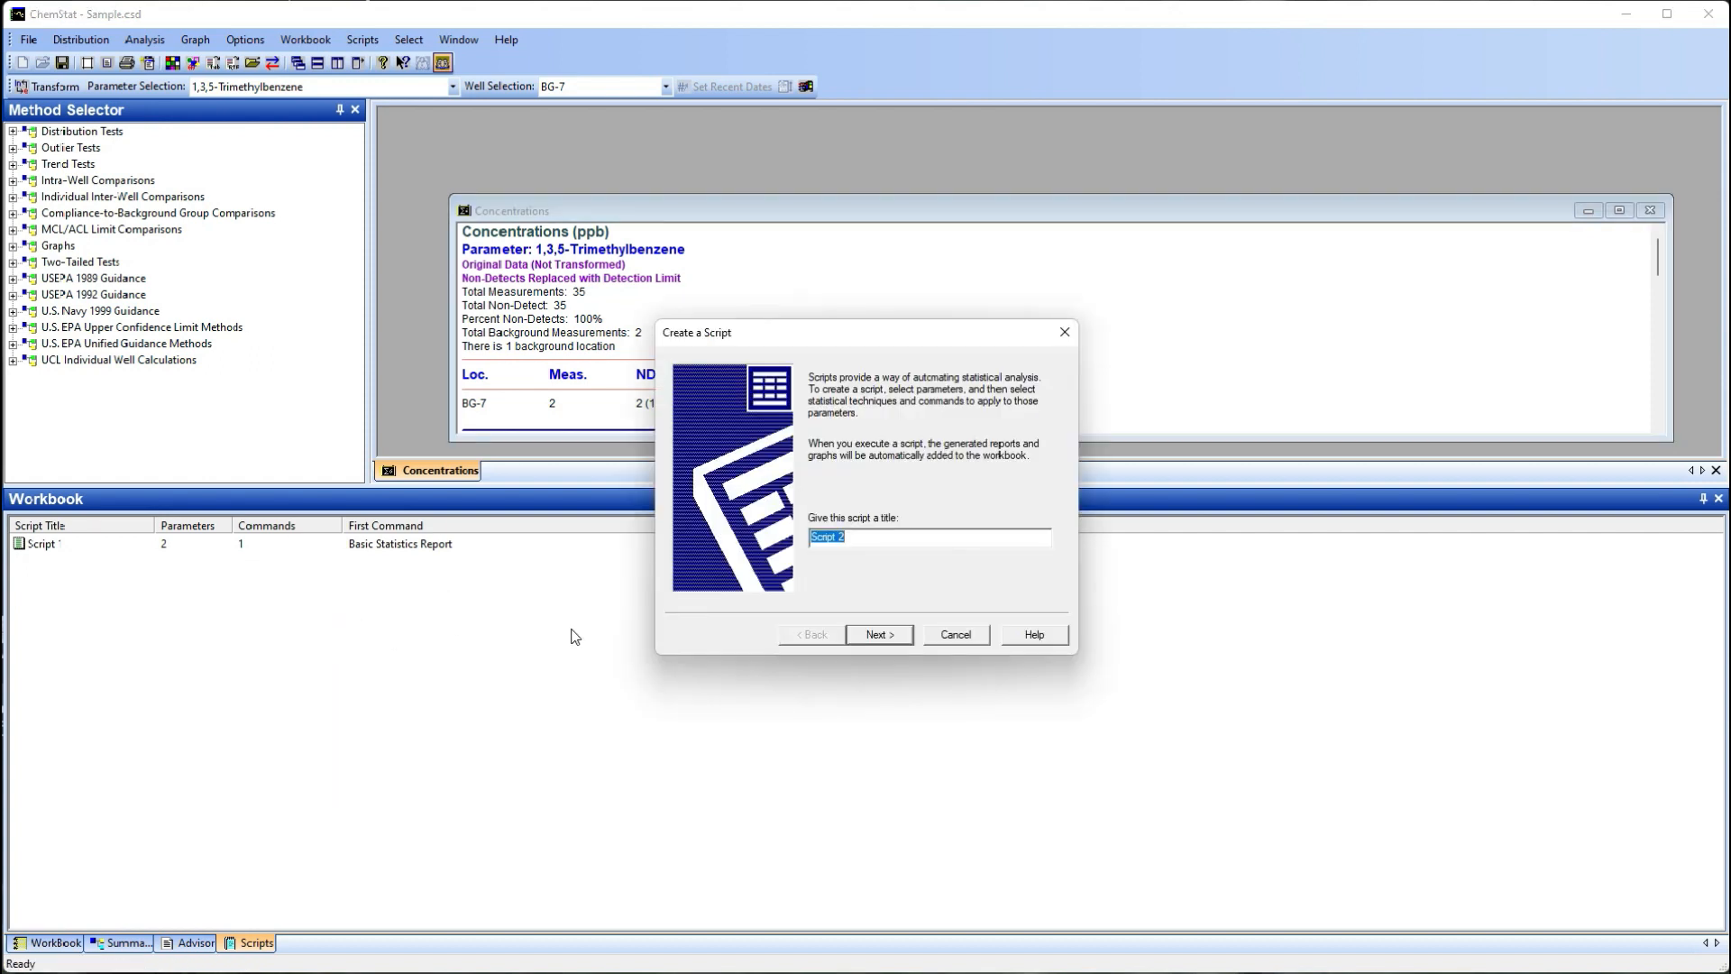
left_click(882, 637)
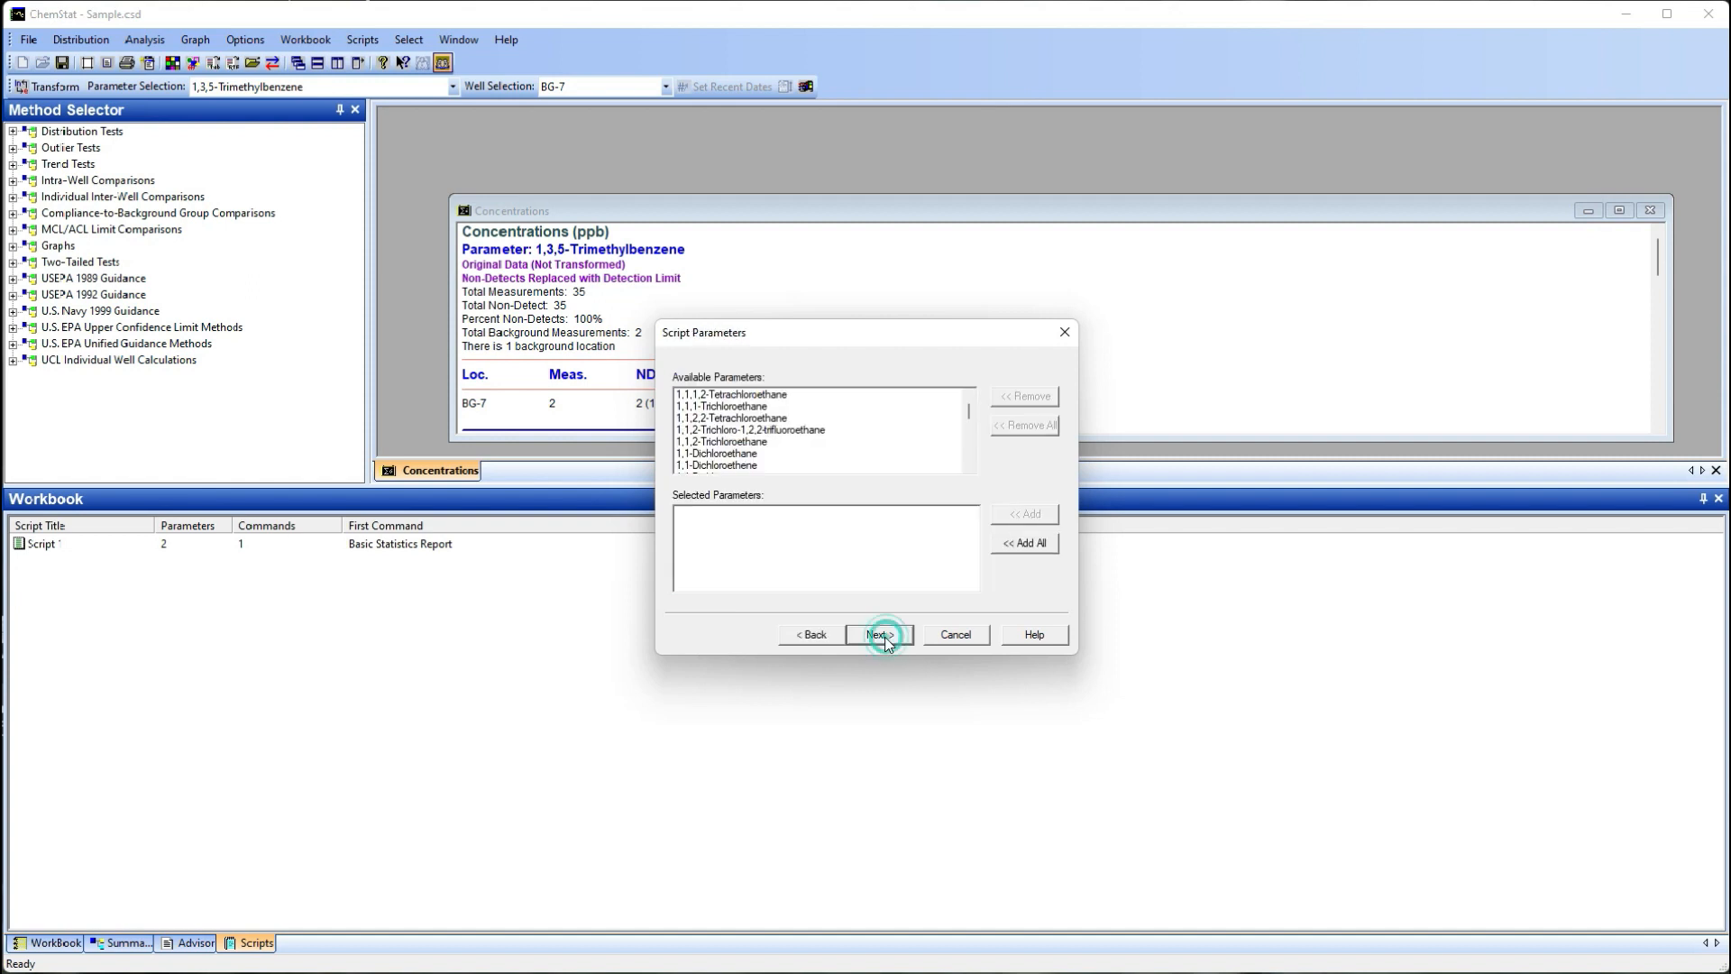
left_click_drag(971, 416, 971, 462)
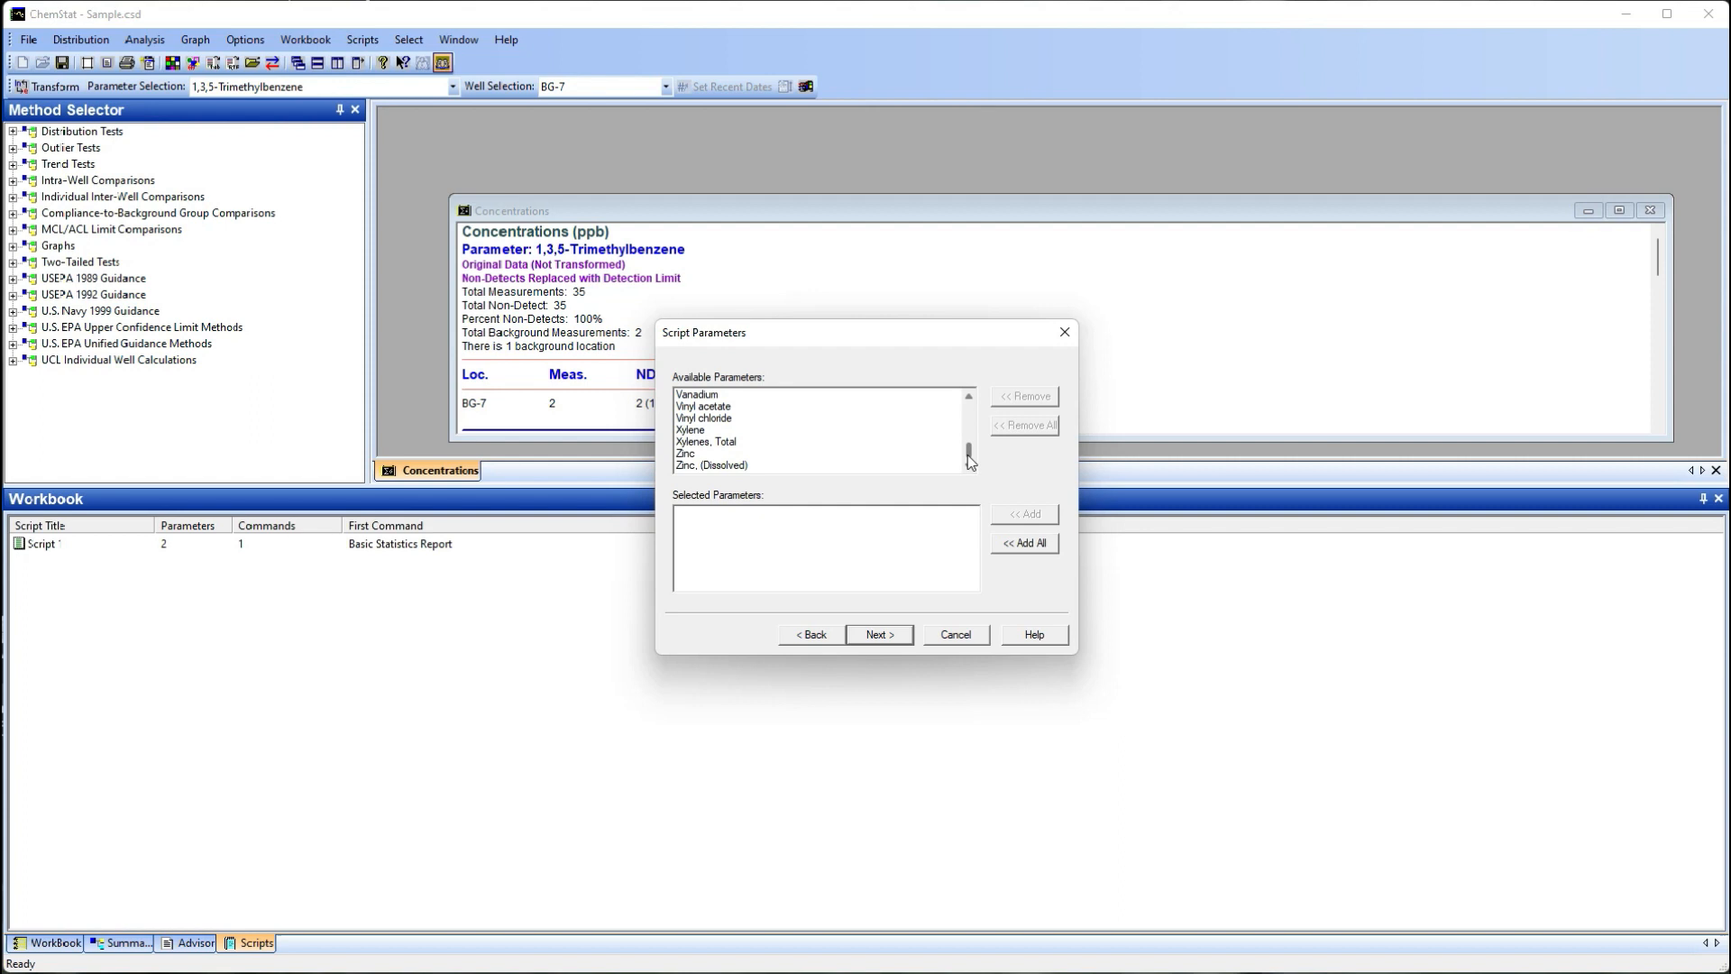
double_click(710, 432)
double_click(696, 442)
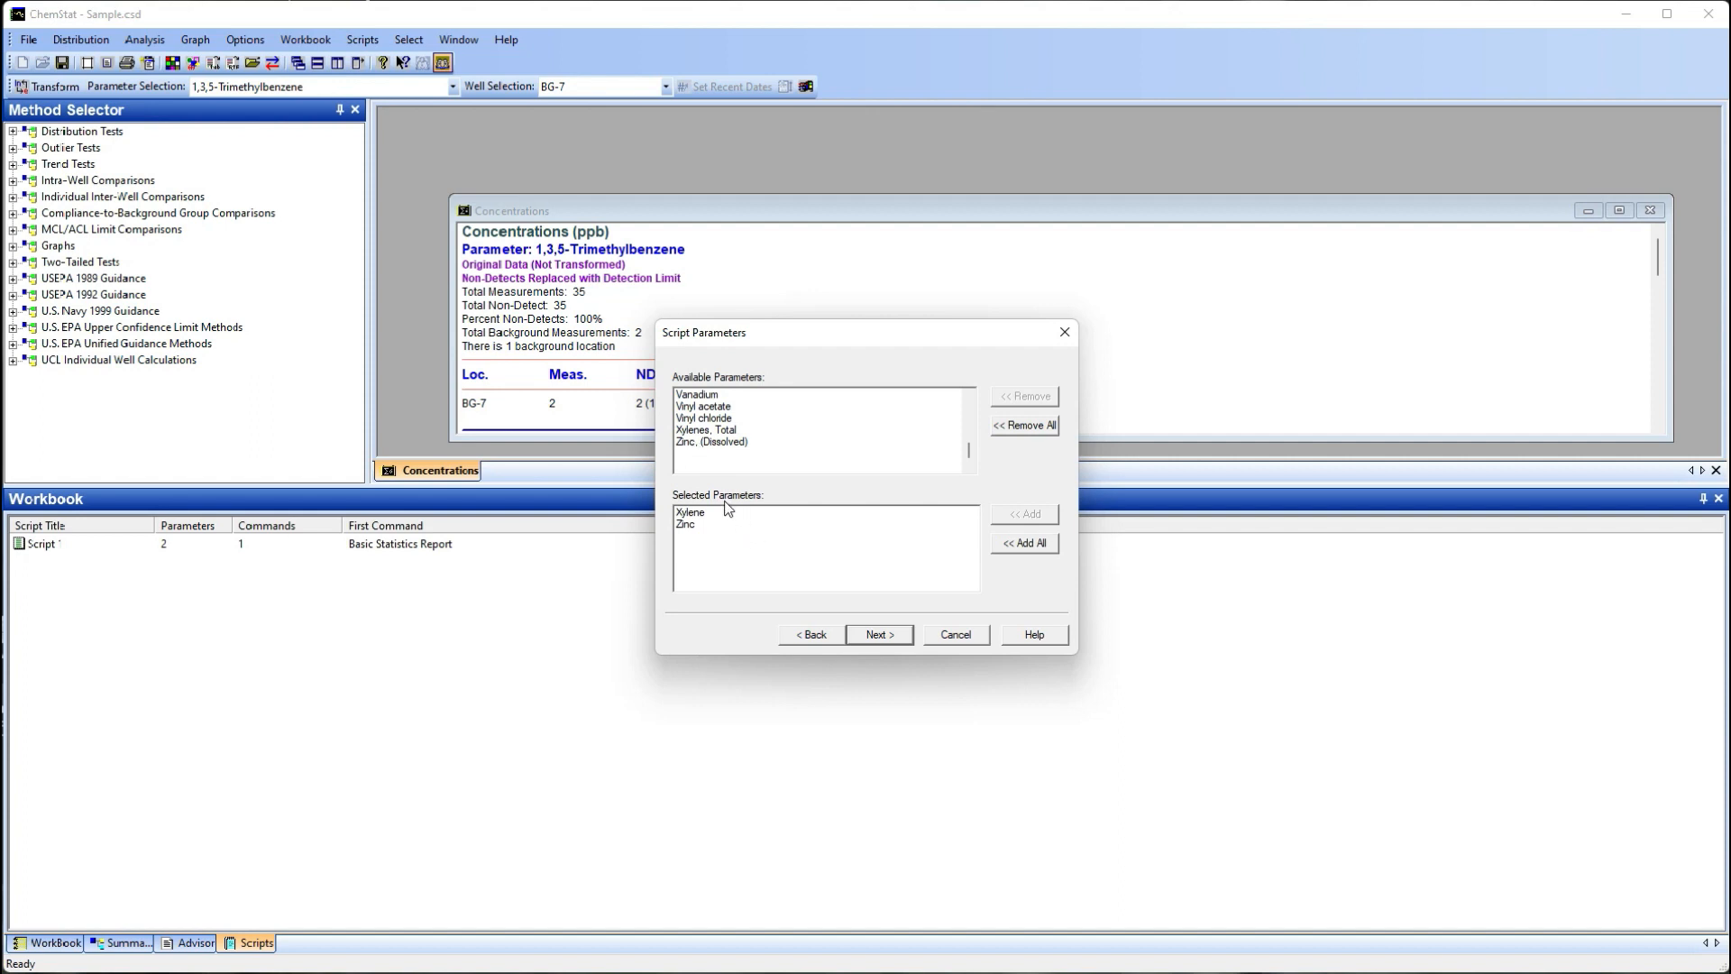
left_click(879, 633)
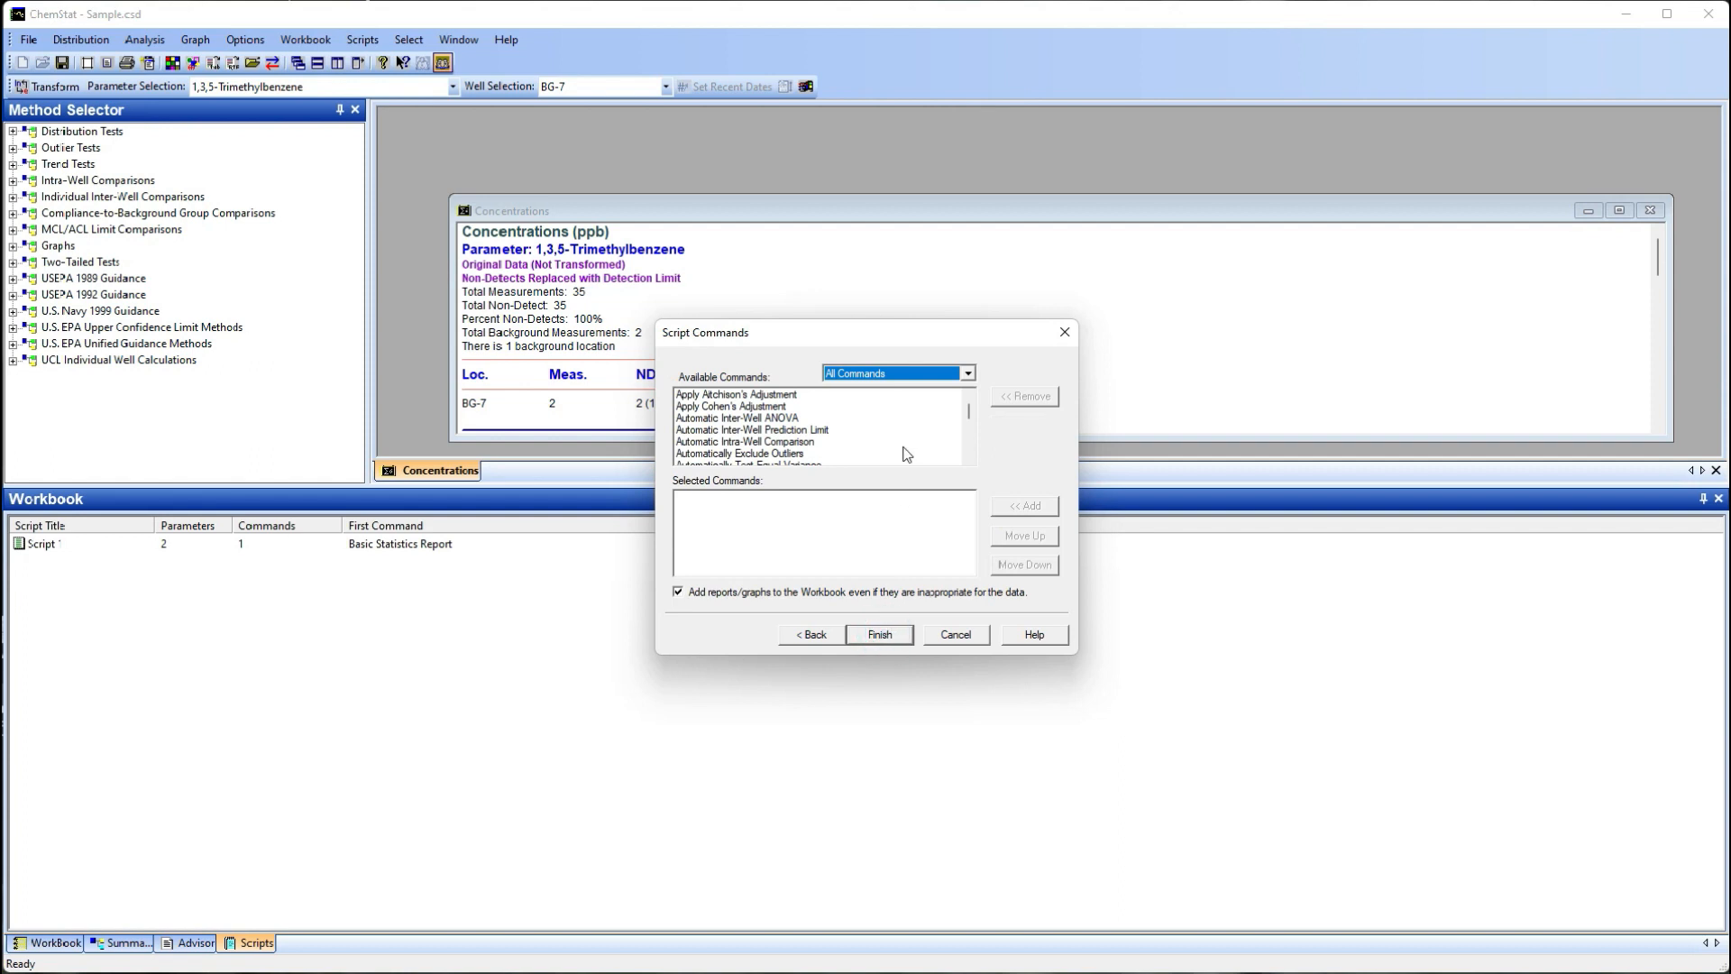
Add the Censored Probability Plot commands for Data - 95% and Data - 99% to the script and finish it
mouse_move(972, 420)
left_mouse_down()
mouse_move(969, 451)
mouse_move(970, 415)
left_mouse_up()
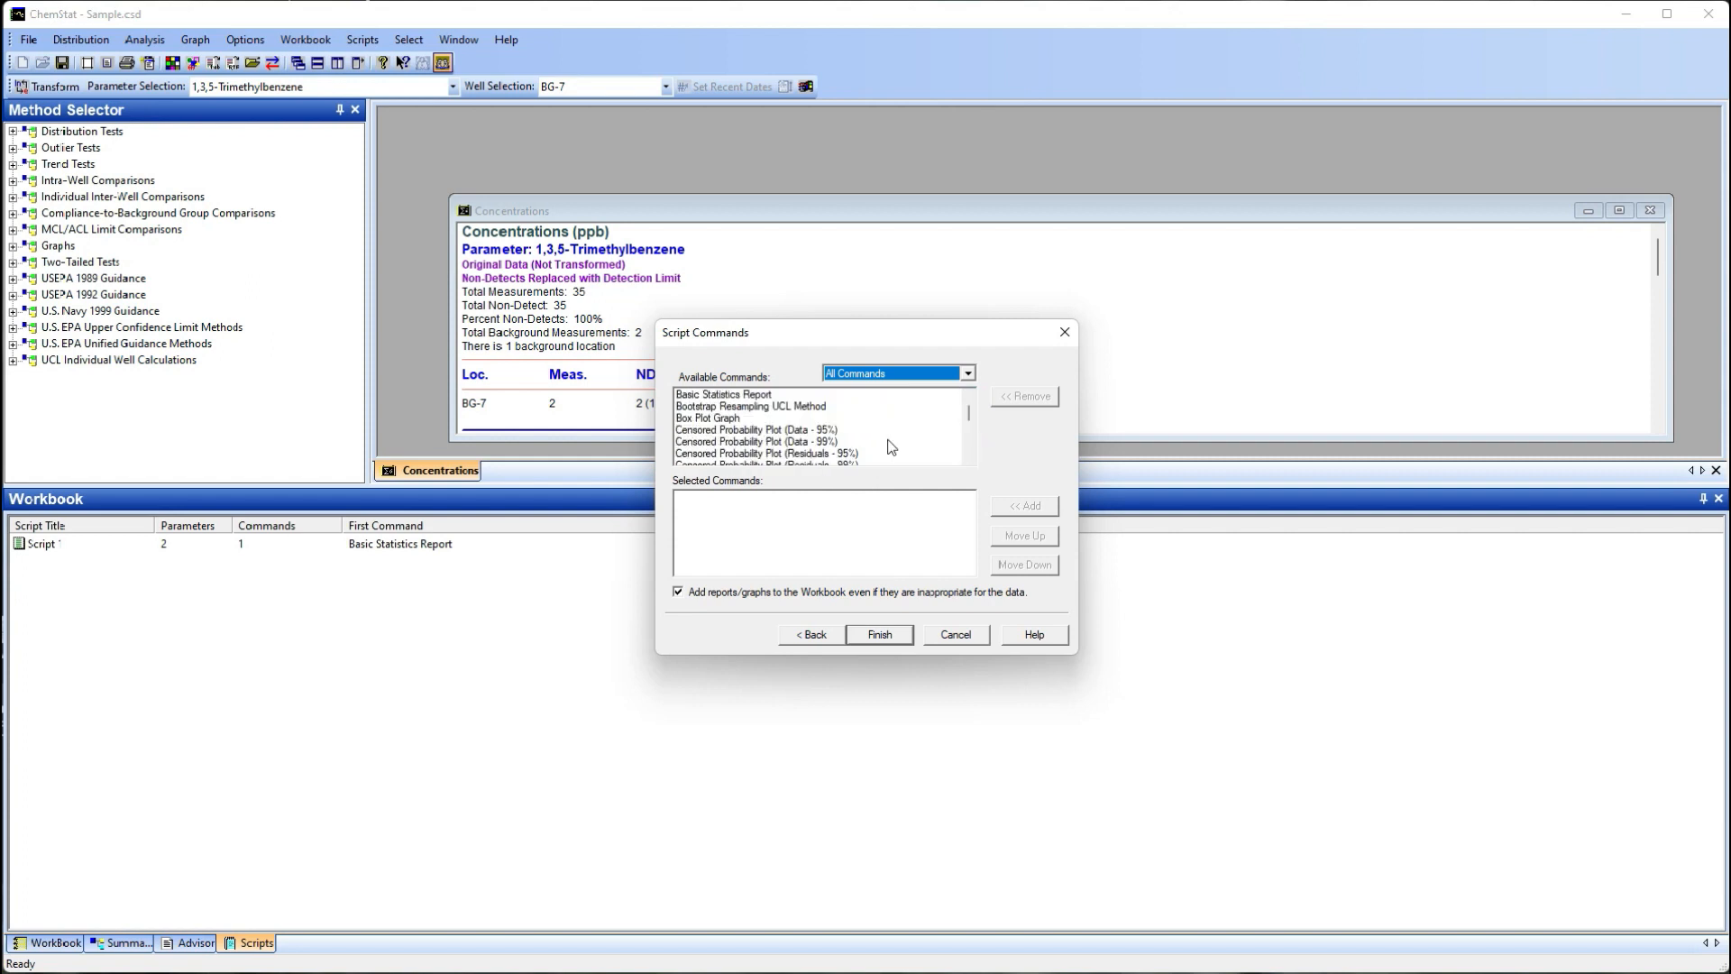
left_click(816, 432)
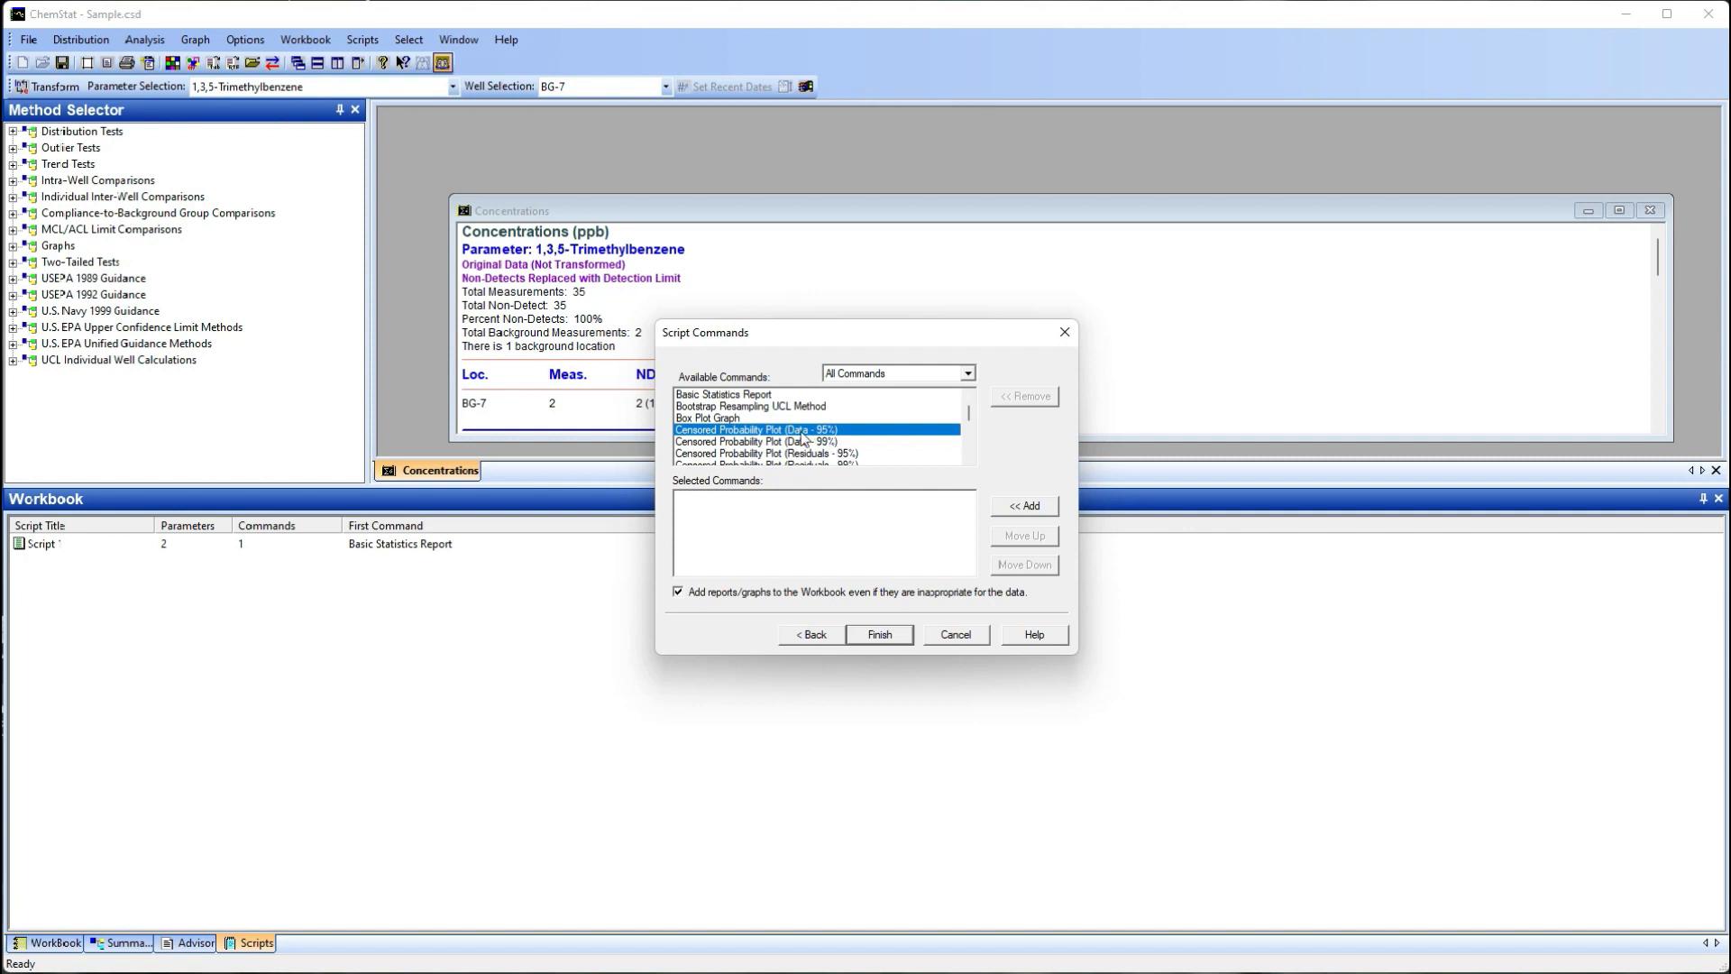
double_click(799, 433)
double_click(795, 442)
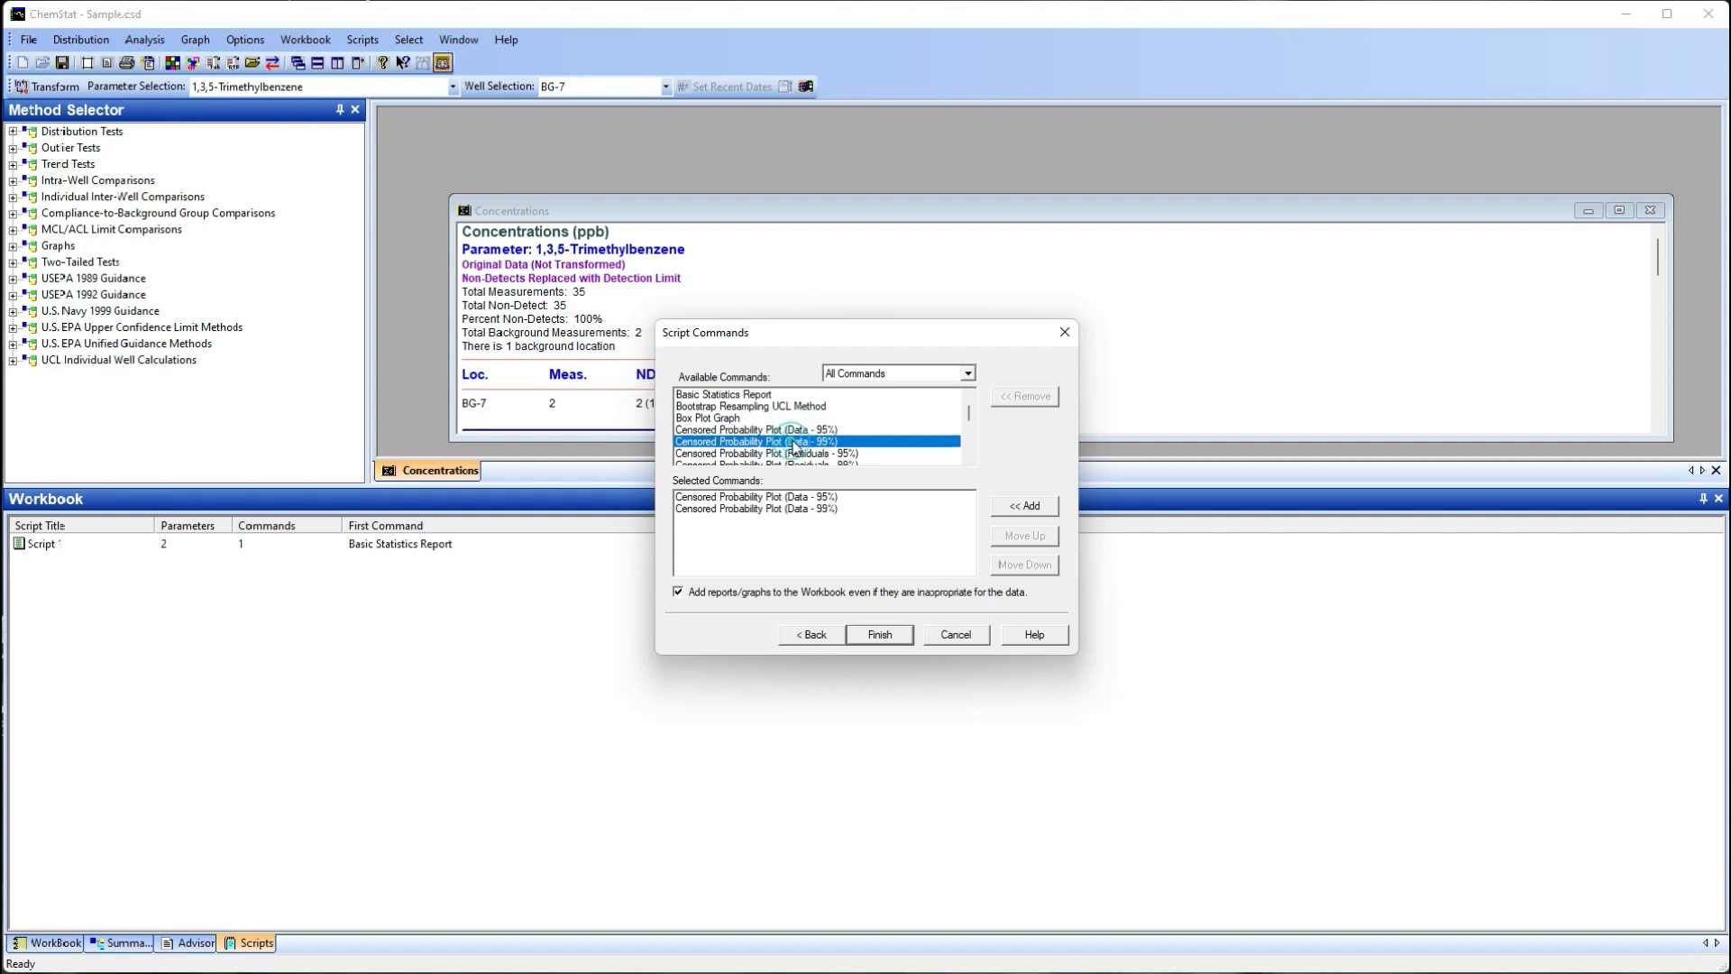
left_click(879, 635)
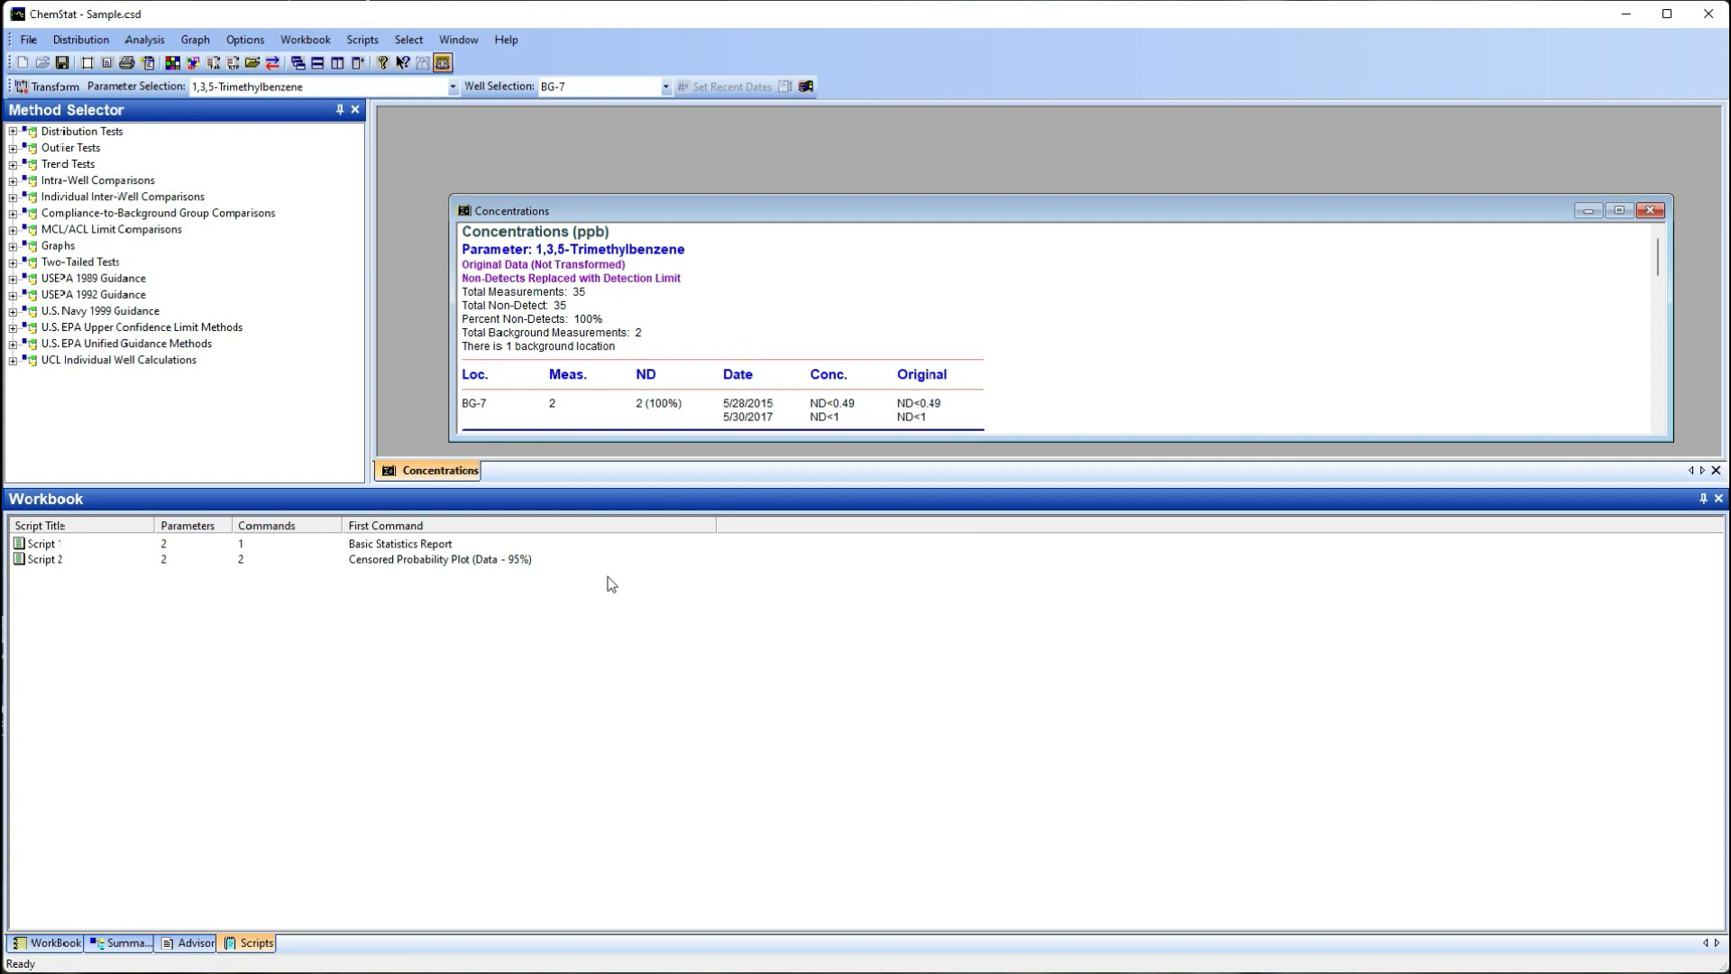
Execute Script 2, then dismiss the completion message and close the processing log
left_click(51, 563)
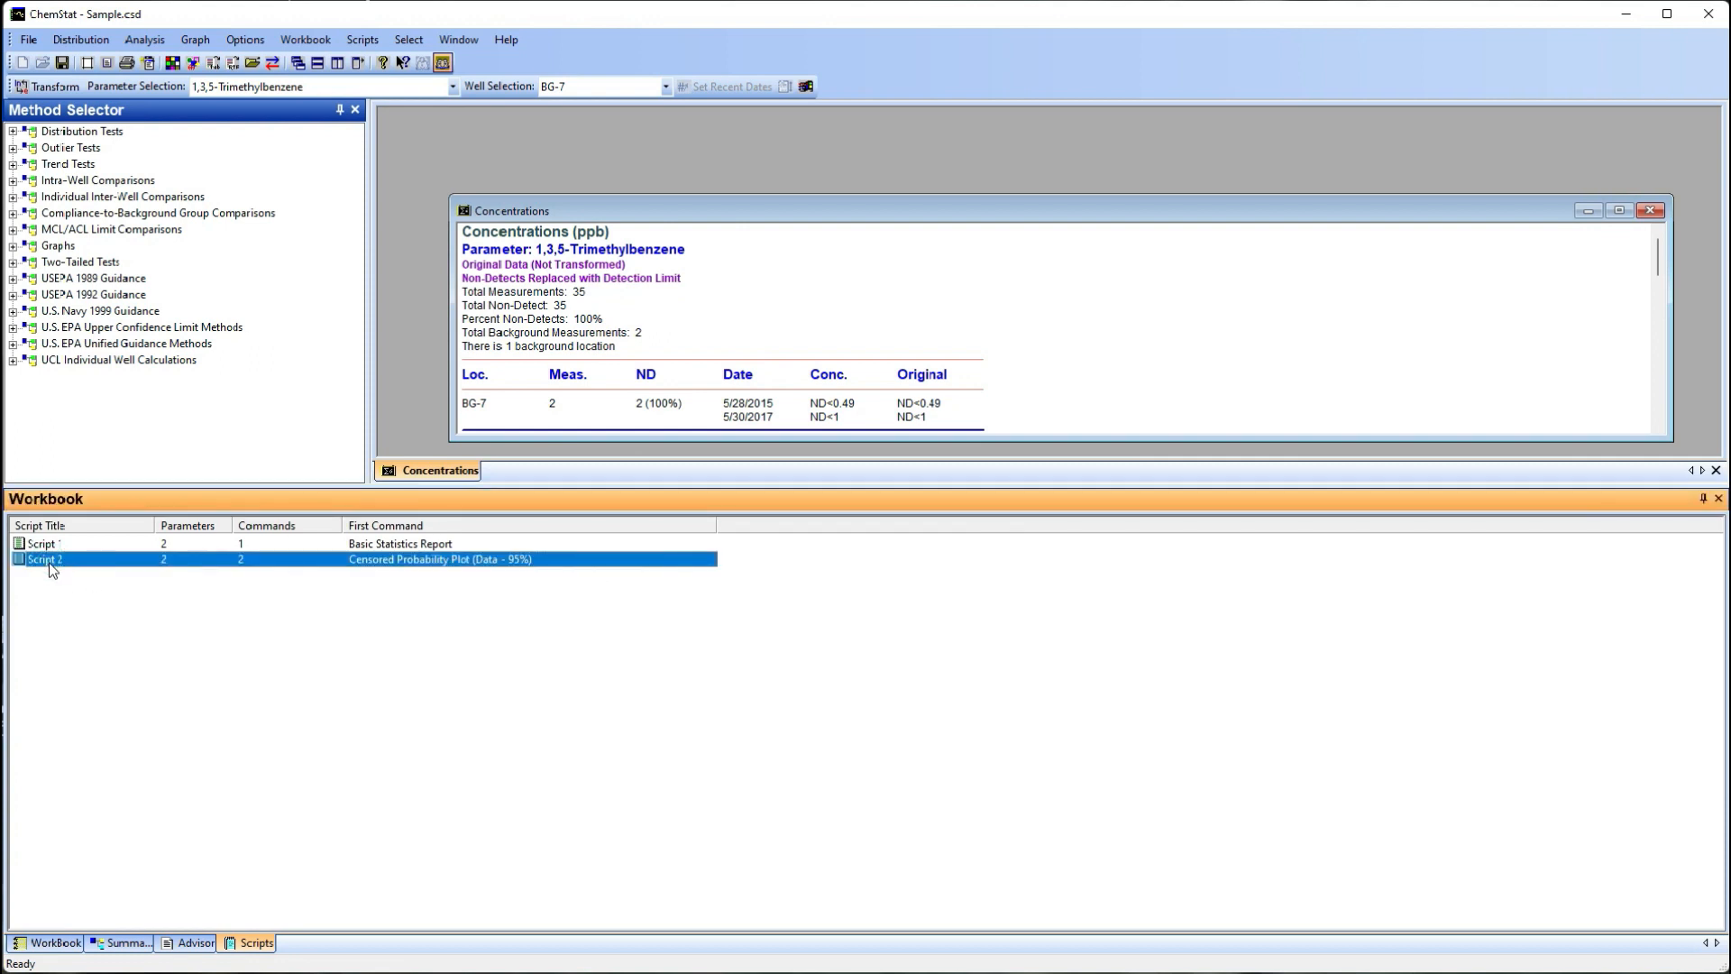
right_click(75, 563)
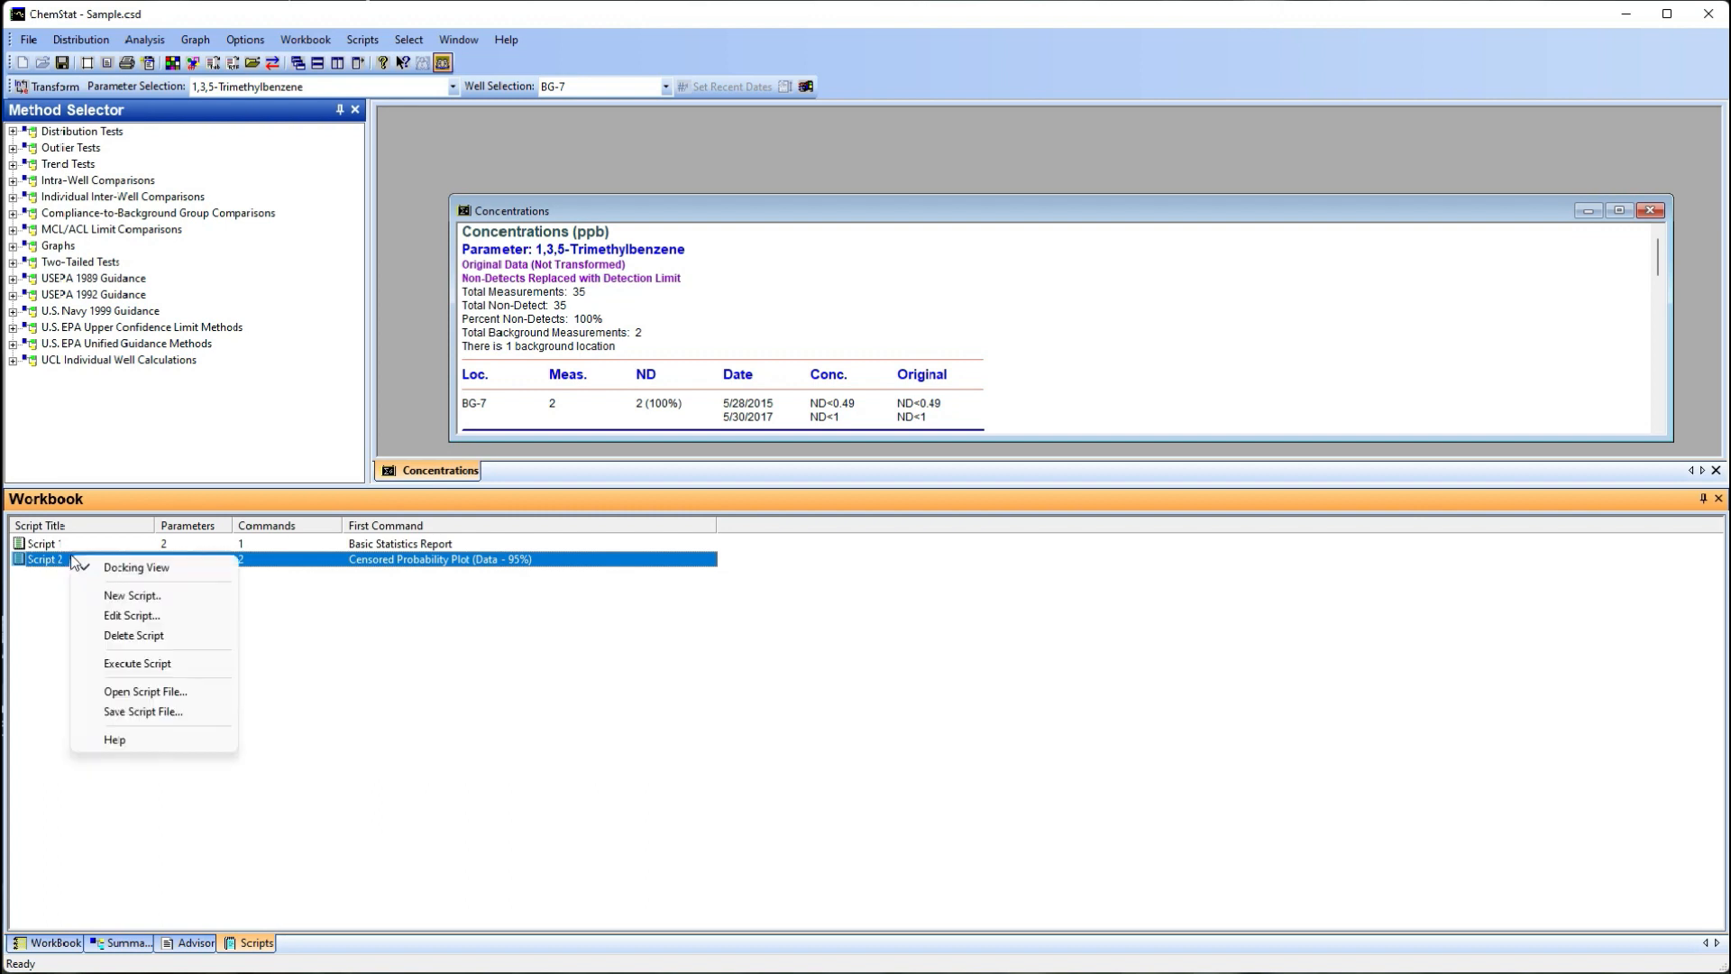
left_click(177, 668)
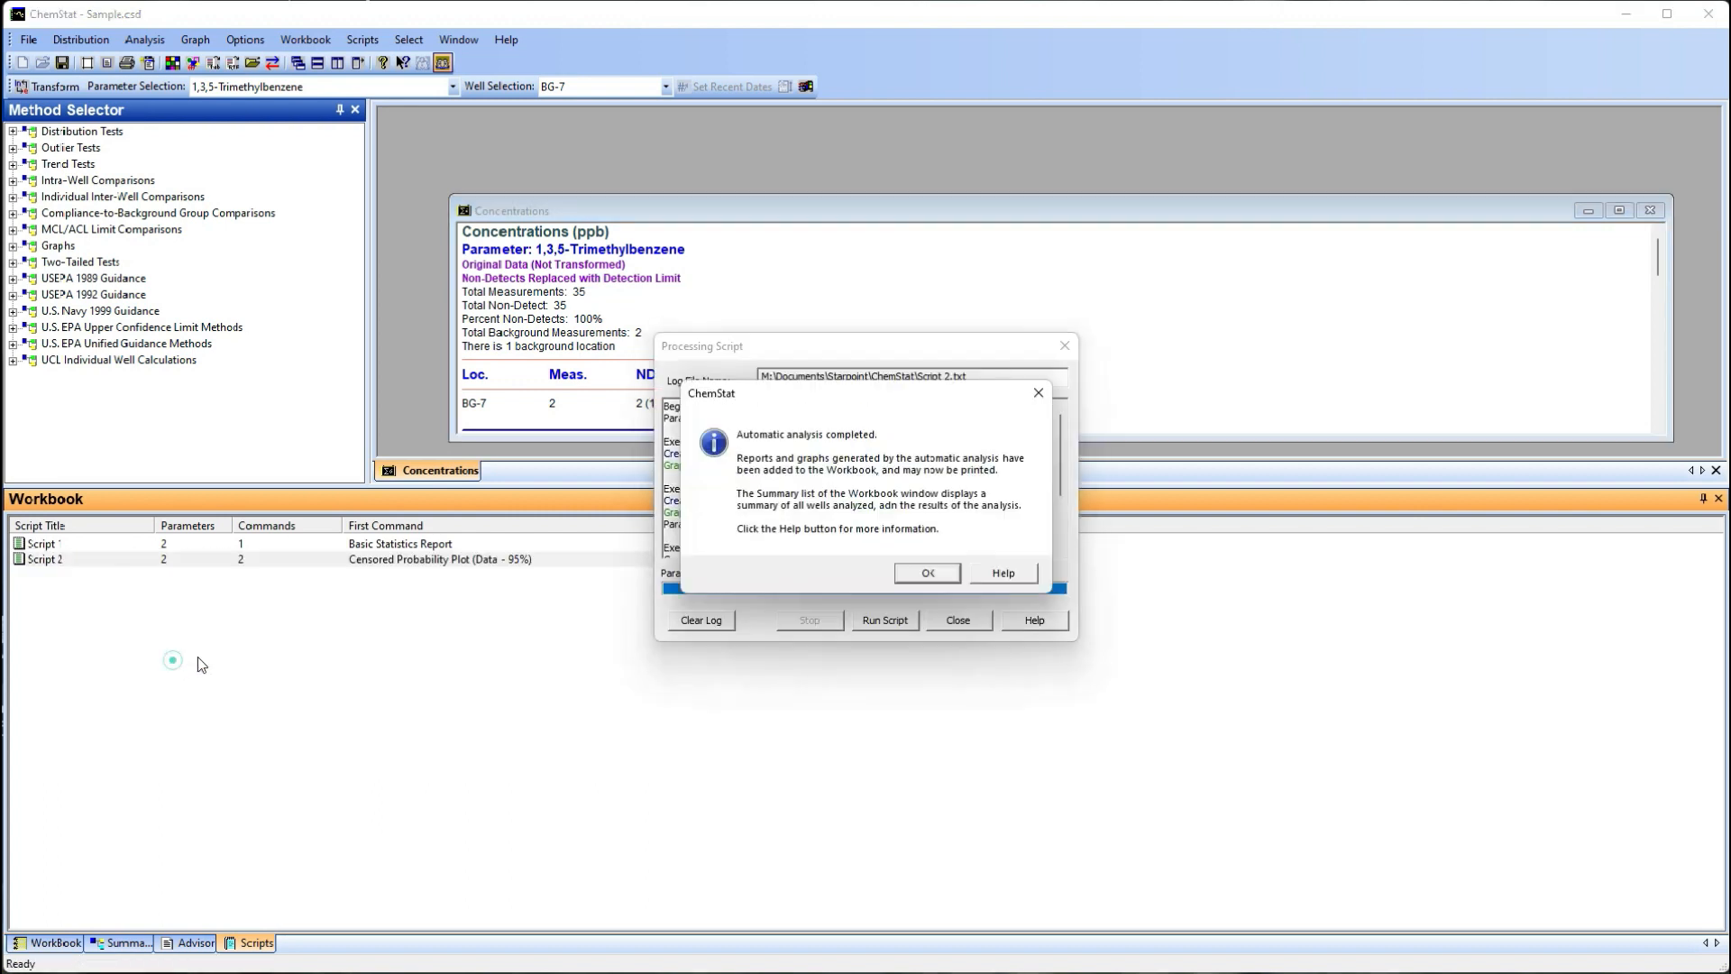
left_click(928, 573)
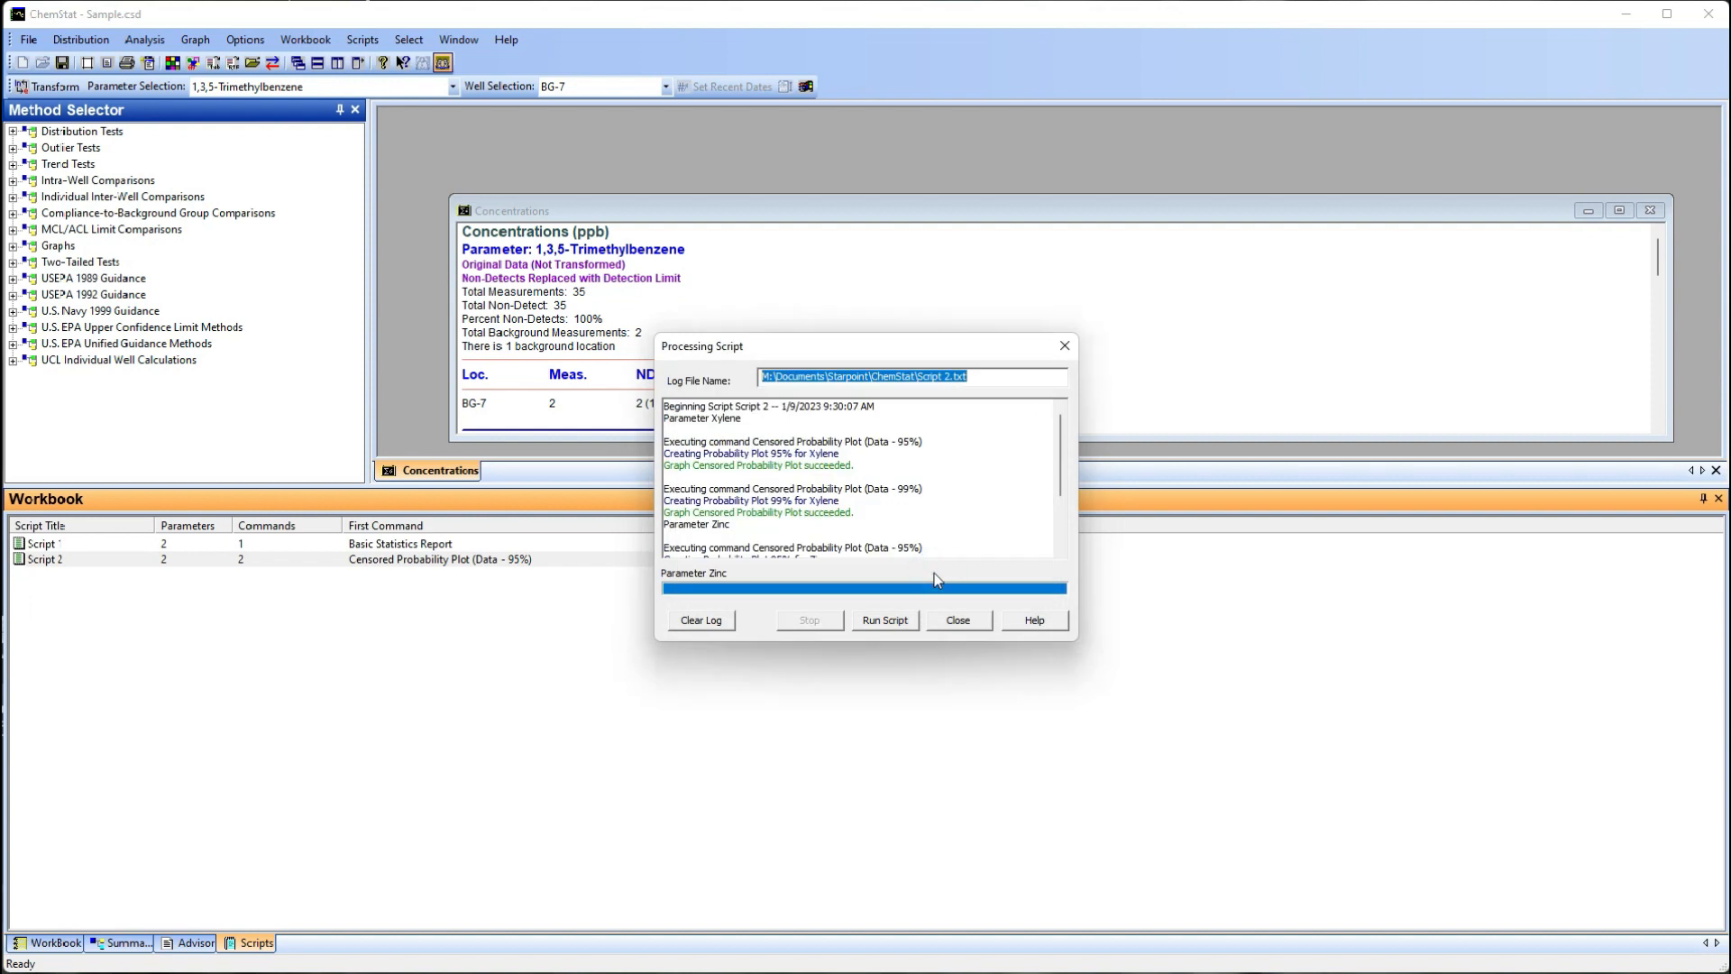
left_click(948, 620)
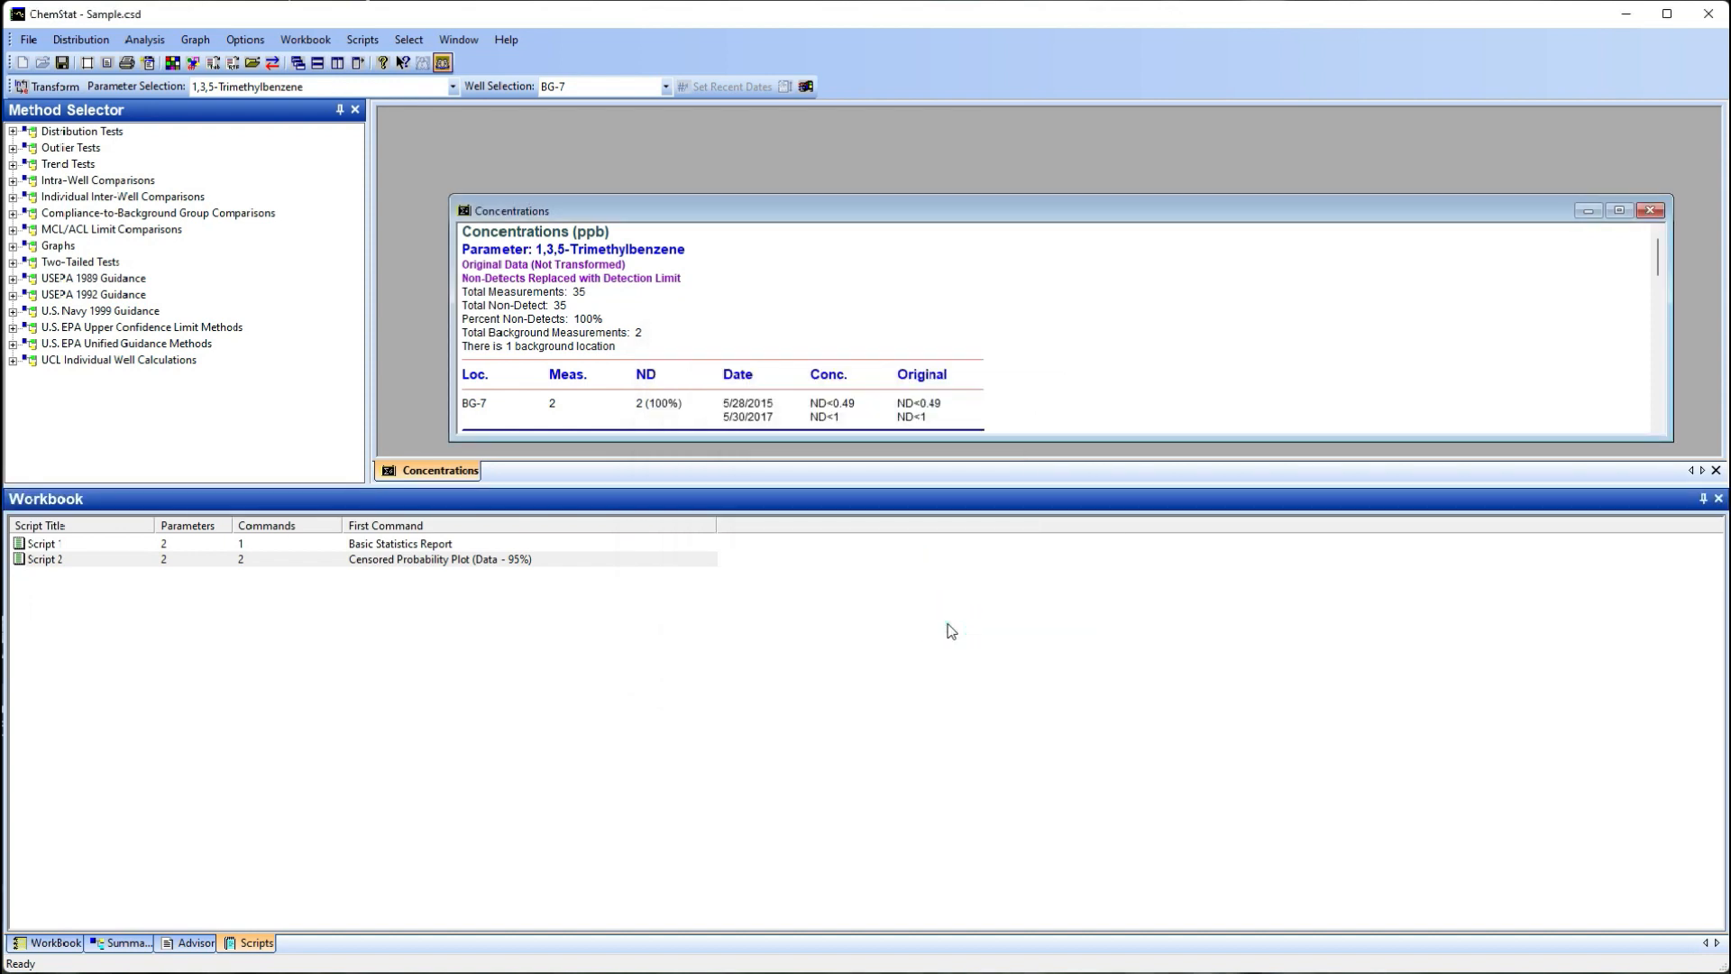
View the two Xylene censored probability plots from the workbook reports, maximizing the graph window and enlarging its area
left_click(47, 943)
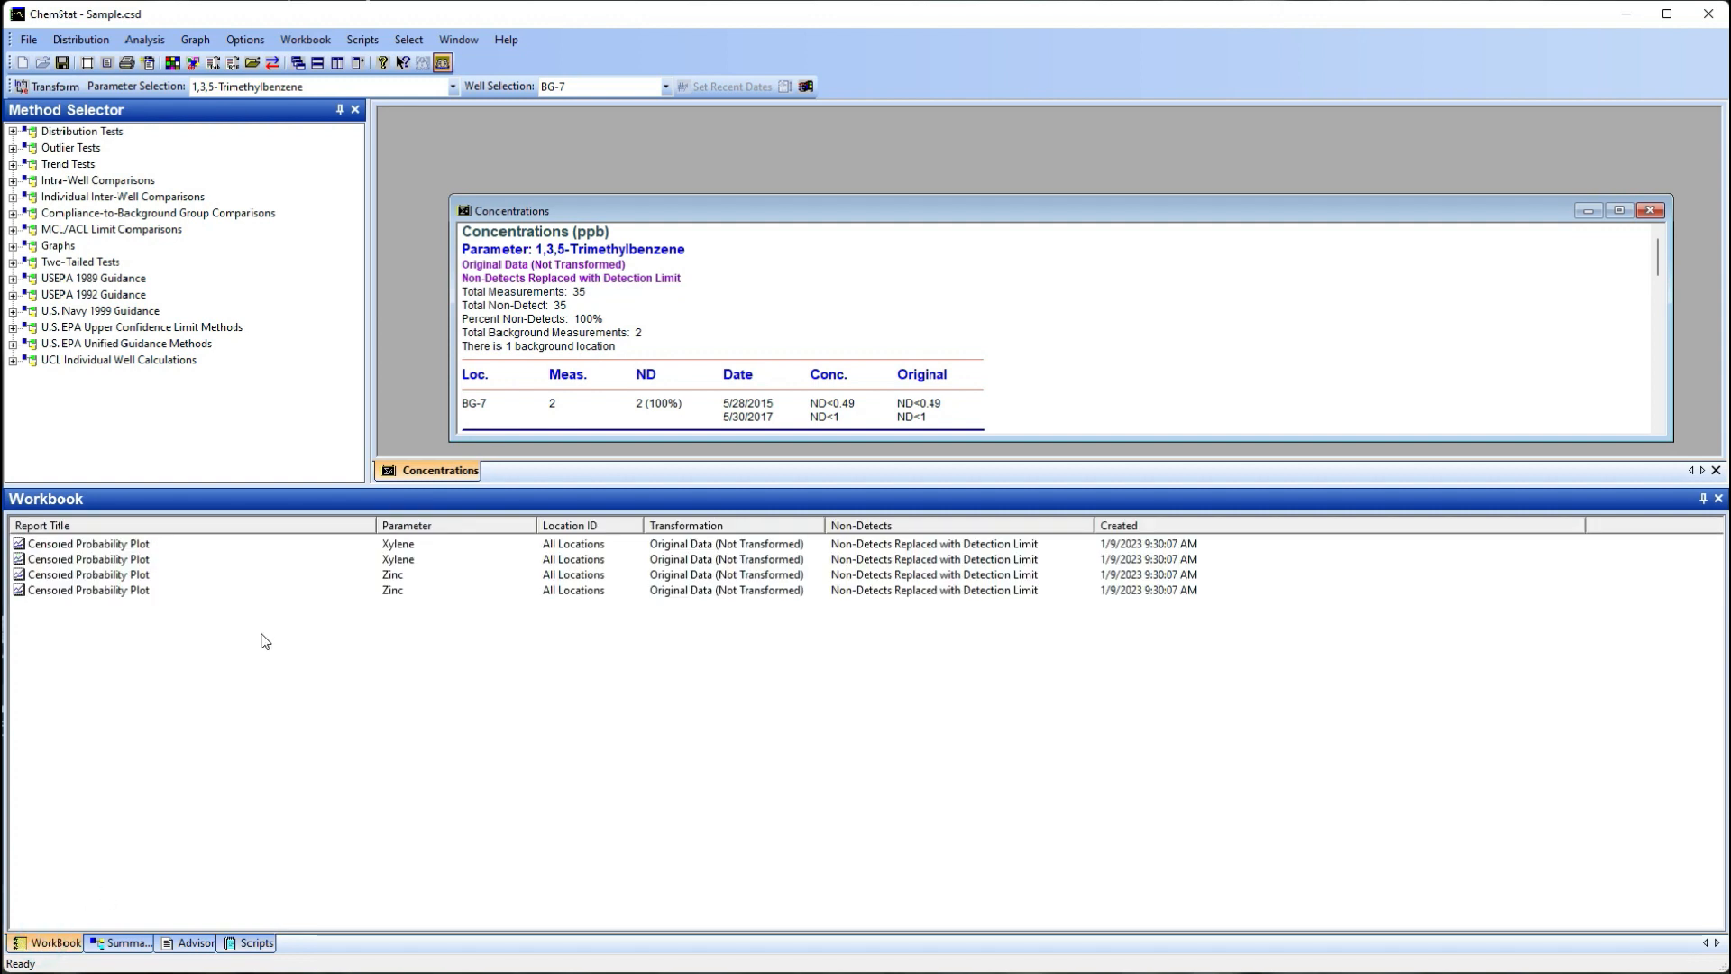
double_click(171, 543)
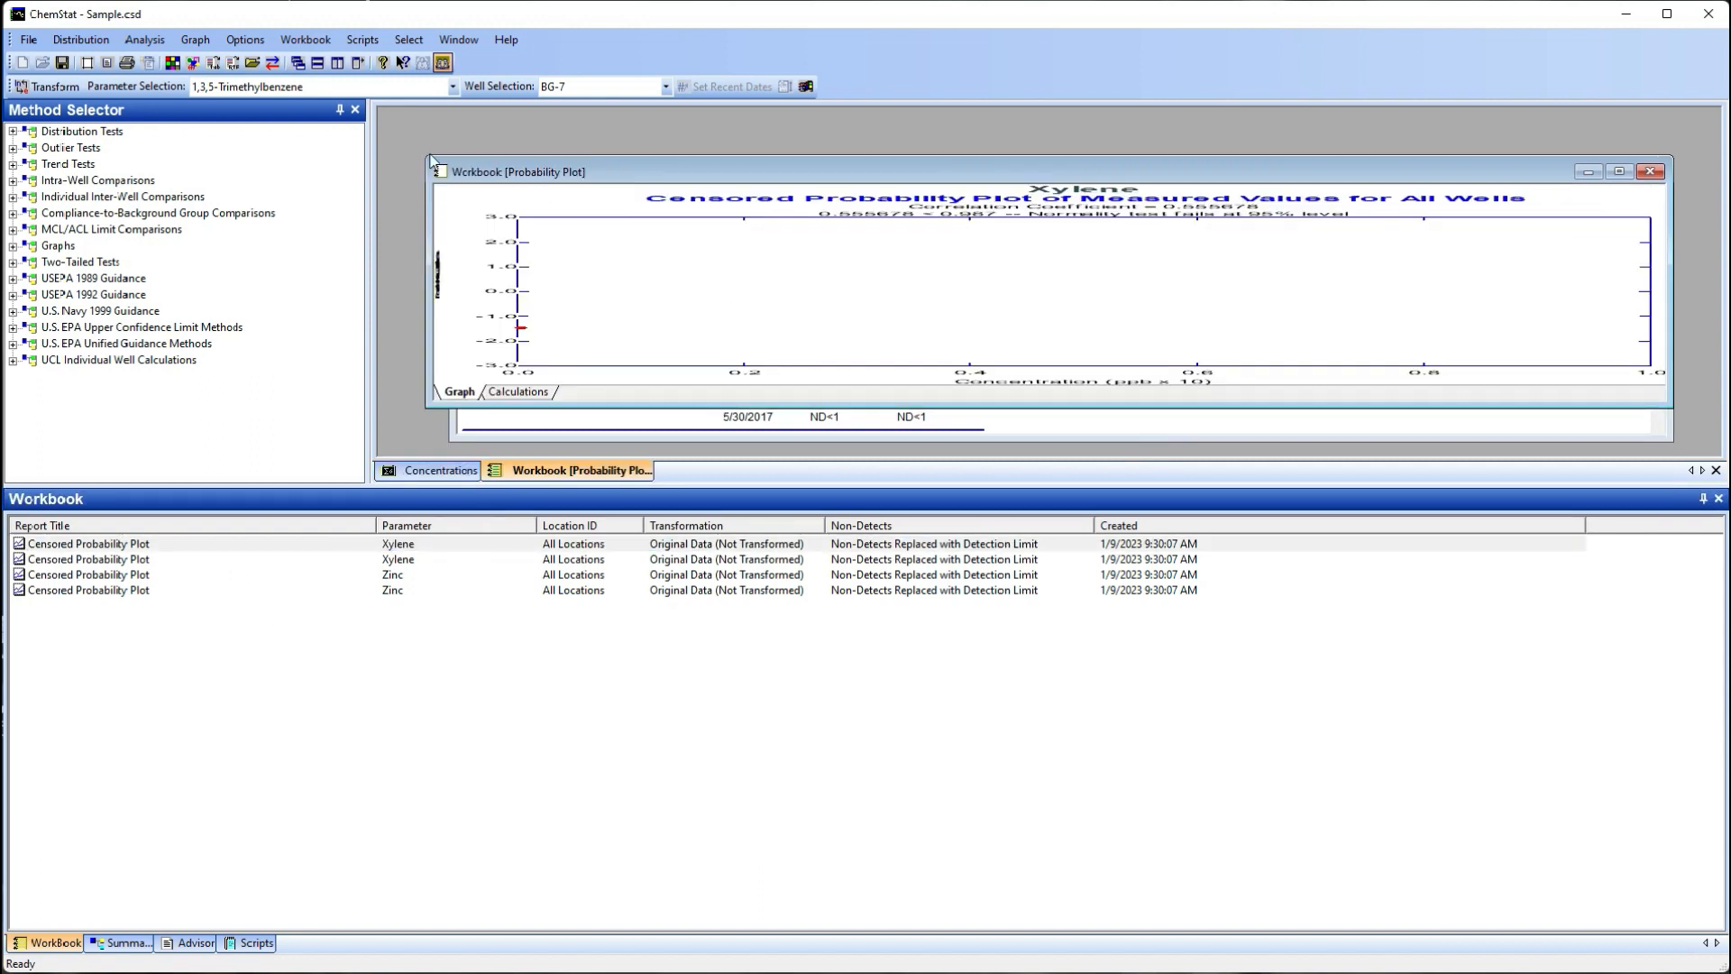
left_click(1619, 171)
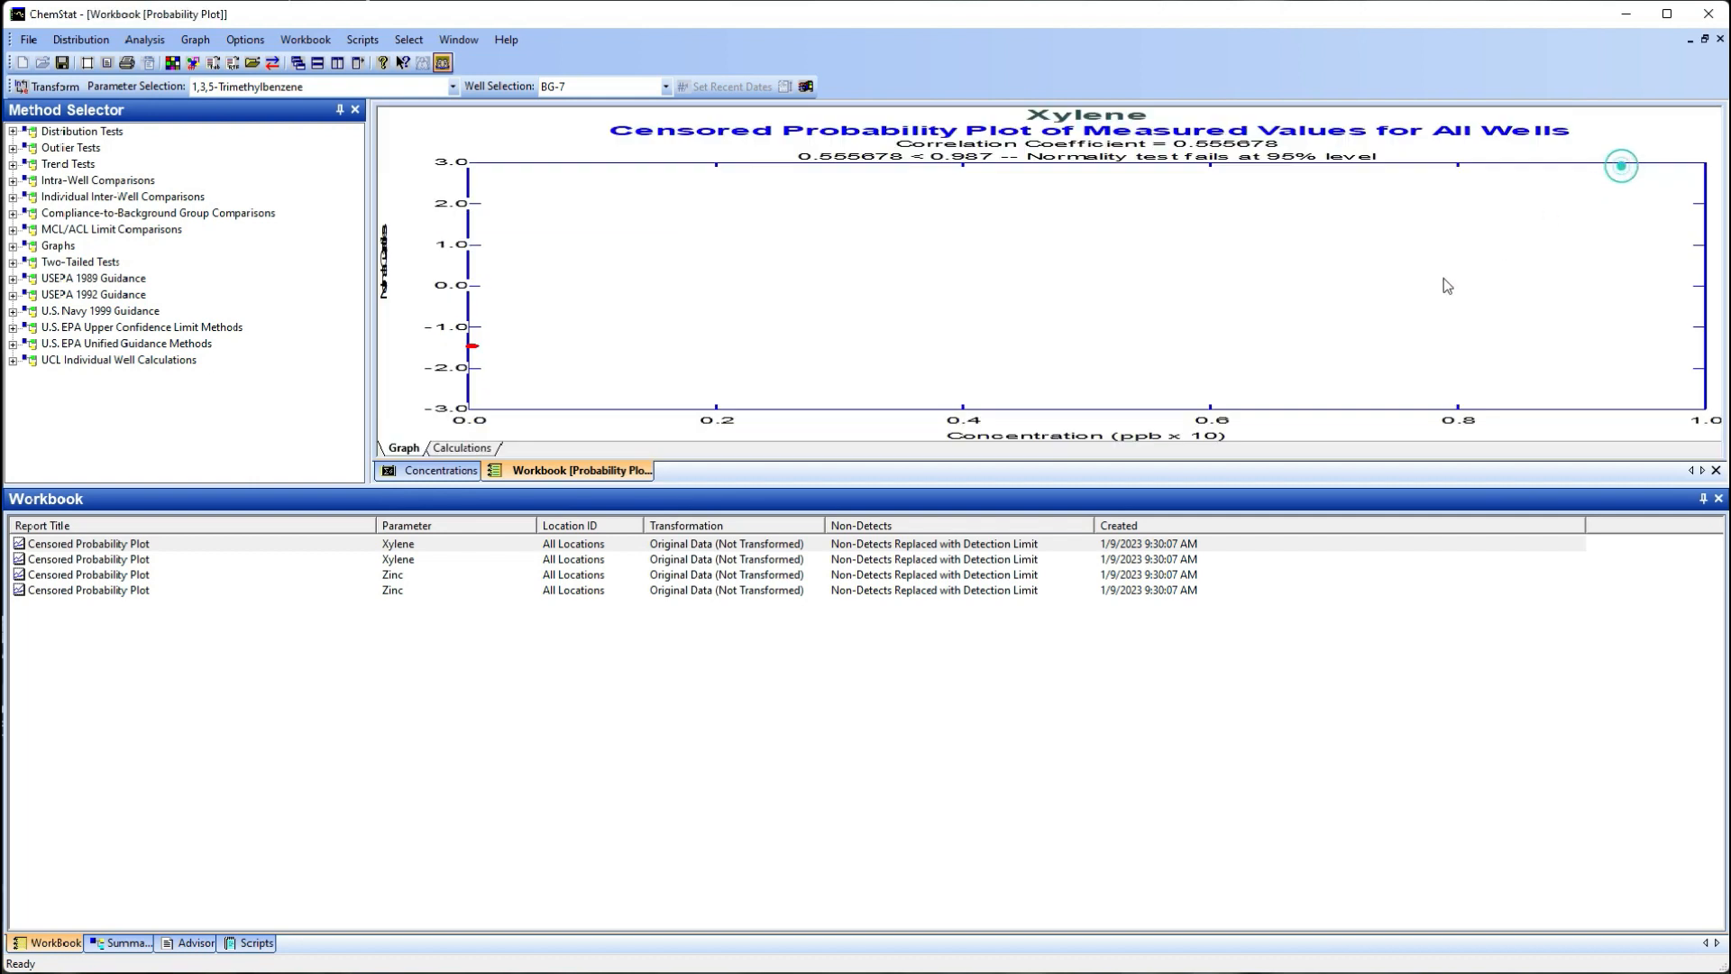
left_click_drag(1142, 488, 1107, 792)
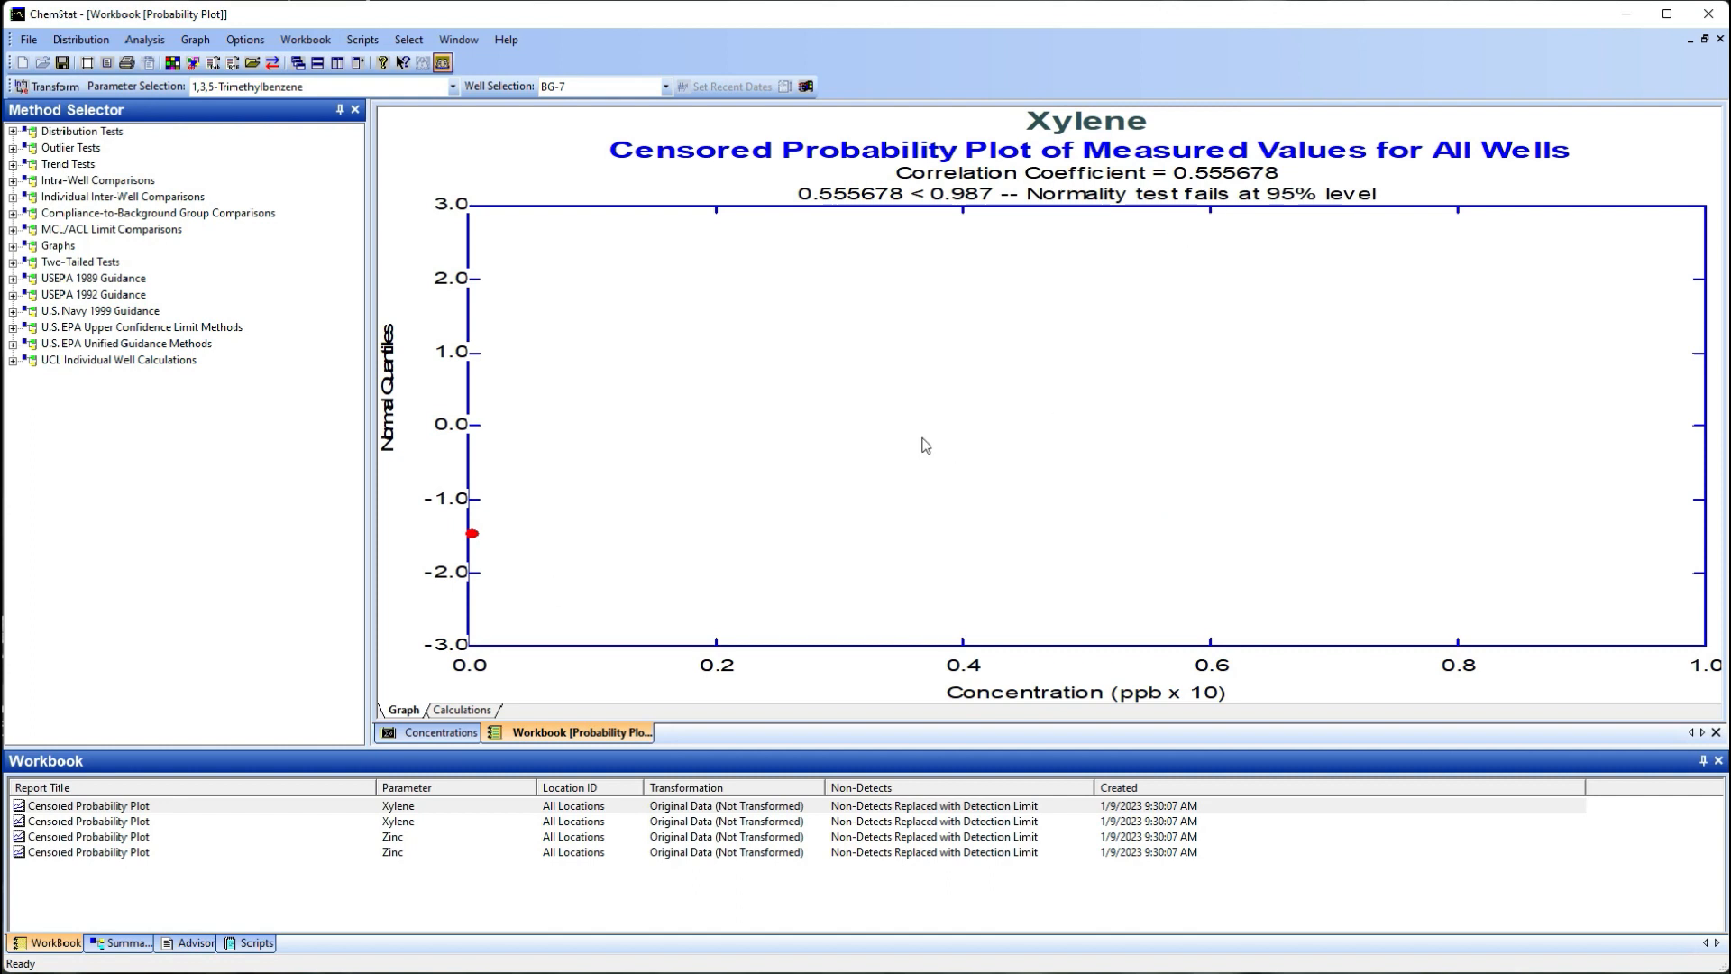
double_click(205, 821)
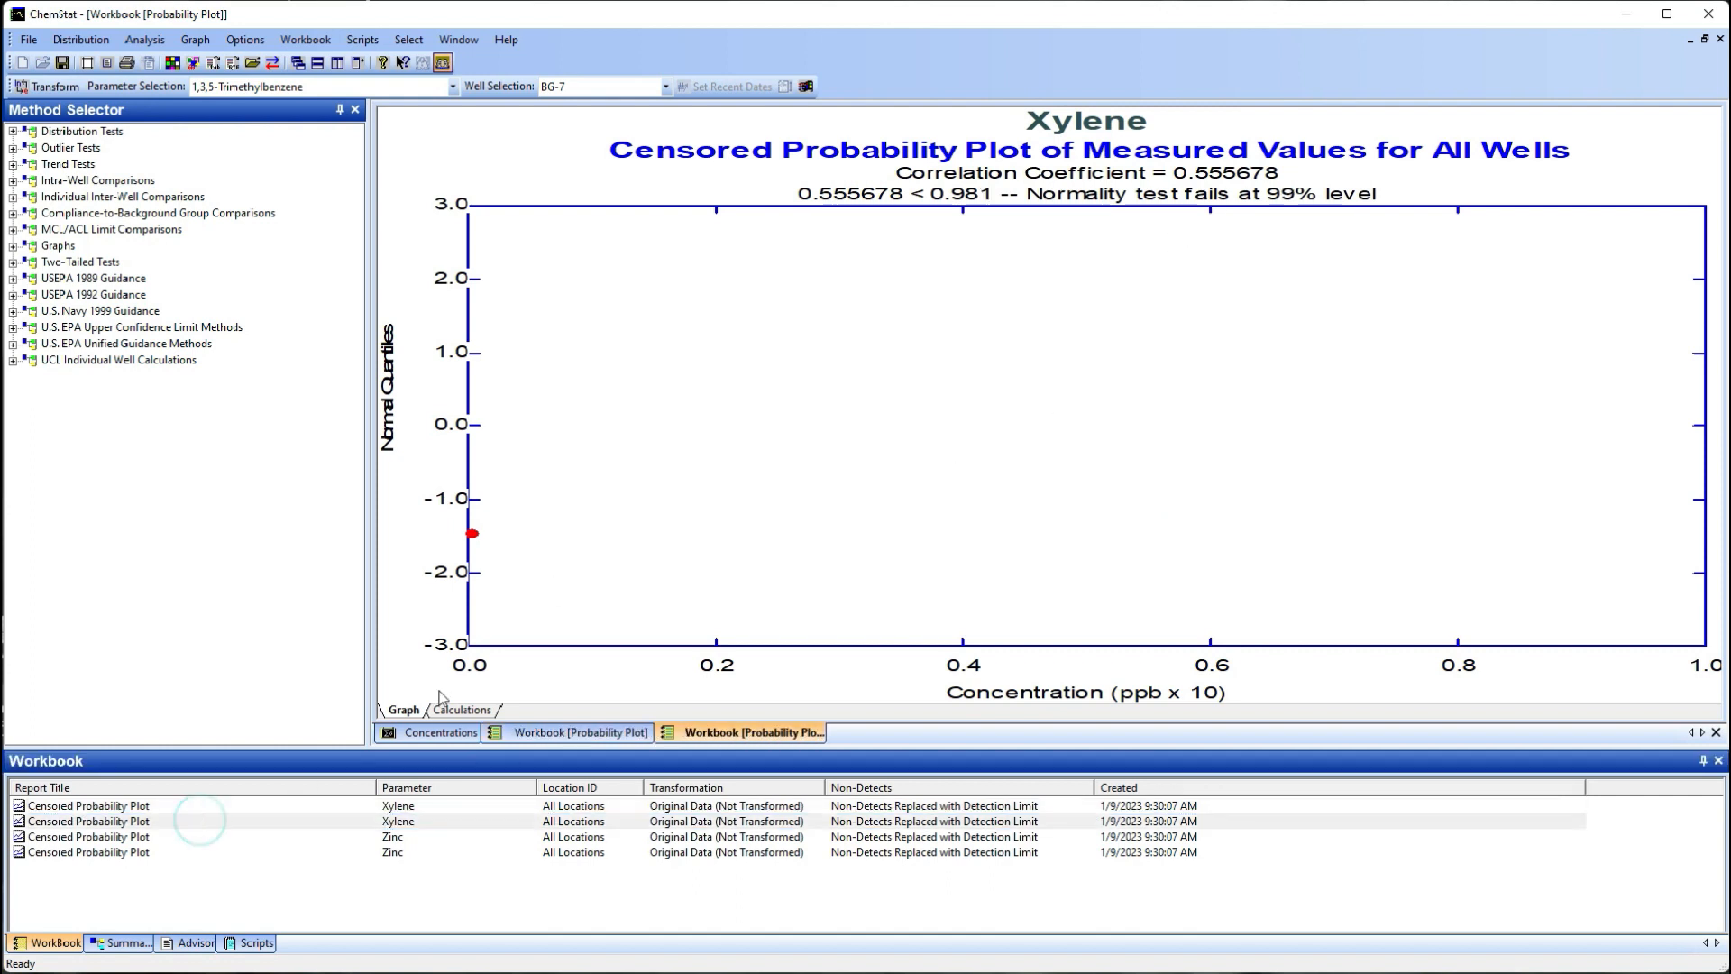
left_click(603, 734)
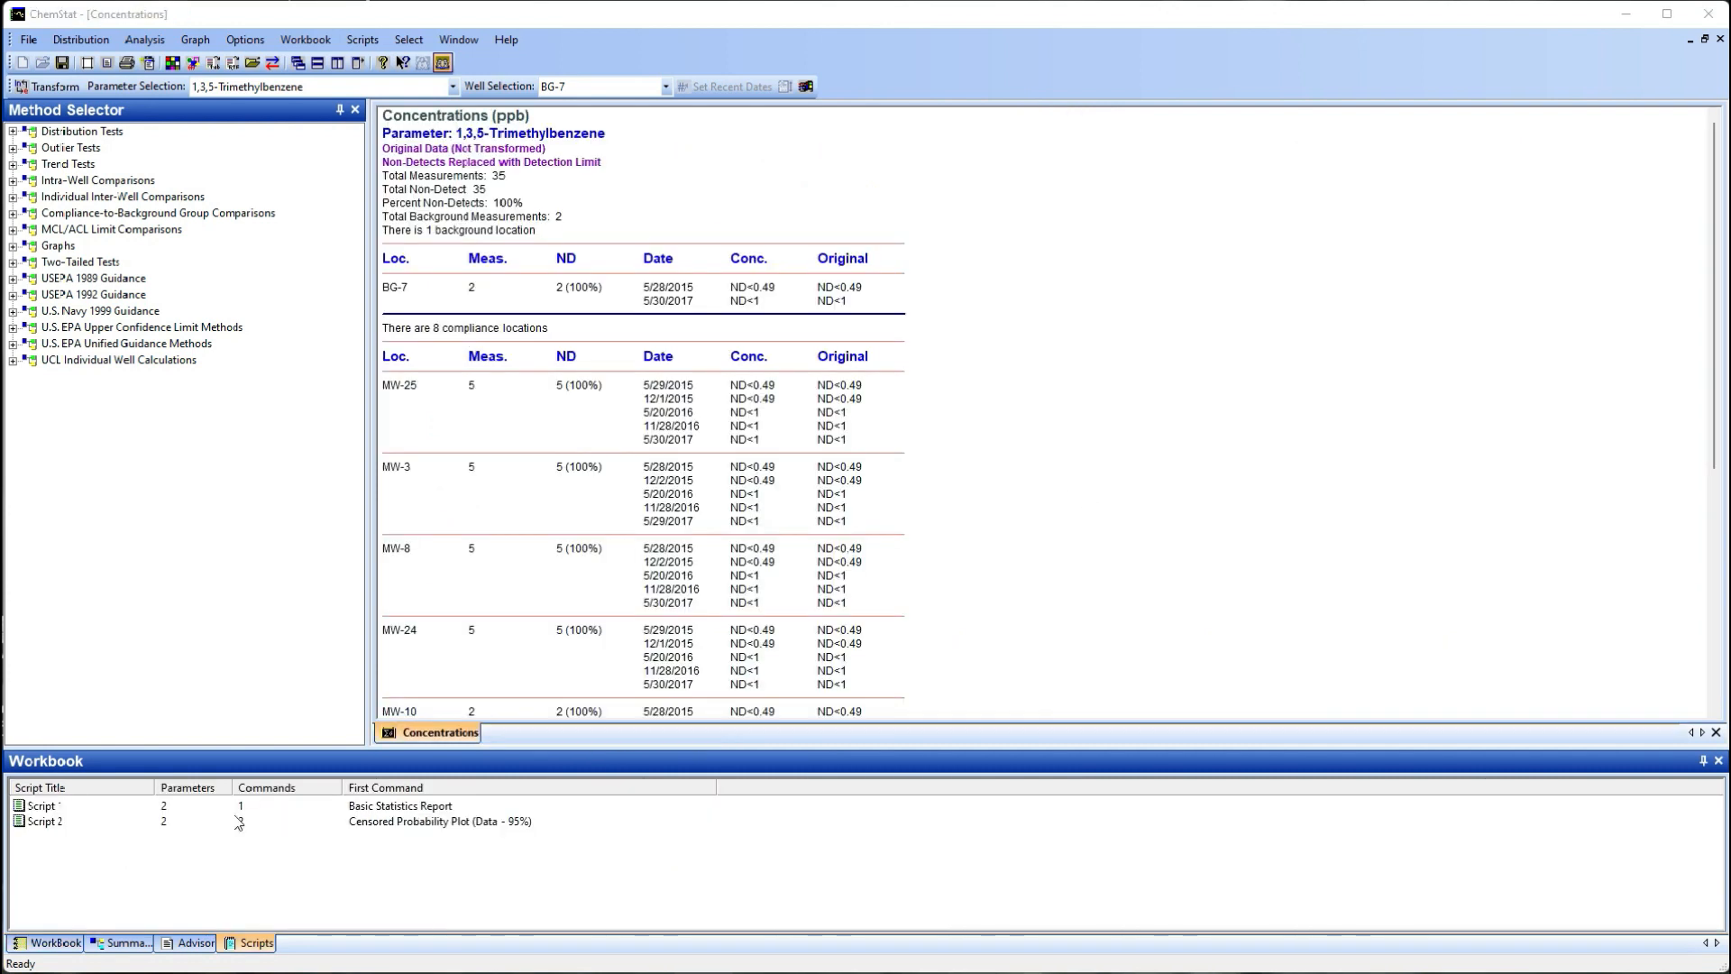
Start a new script titled "Data Transformation Sampl" and proceed to its parameter selection
right_click(257, 843)
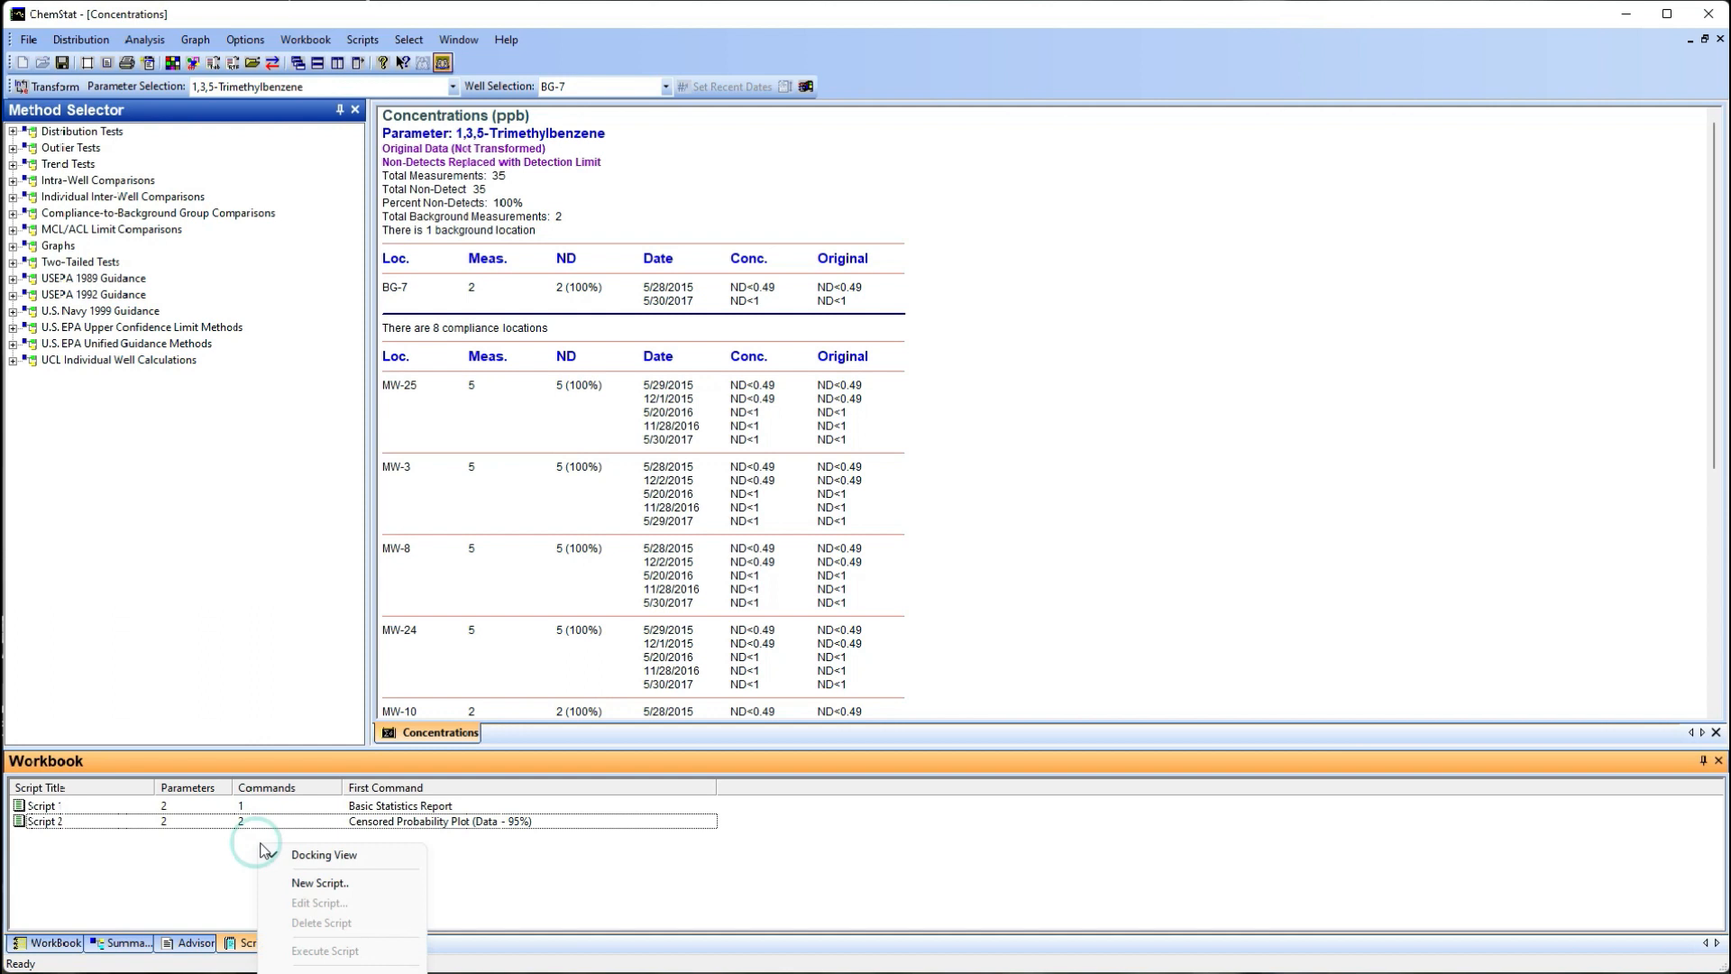
left_click(318, 884)
type("Data Transformation Sampl")
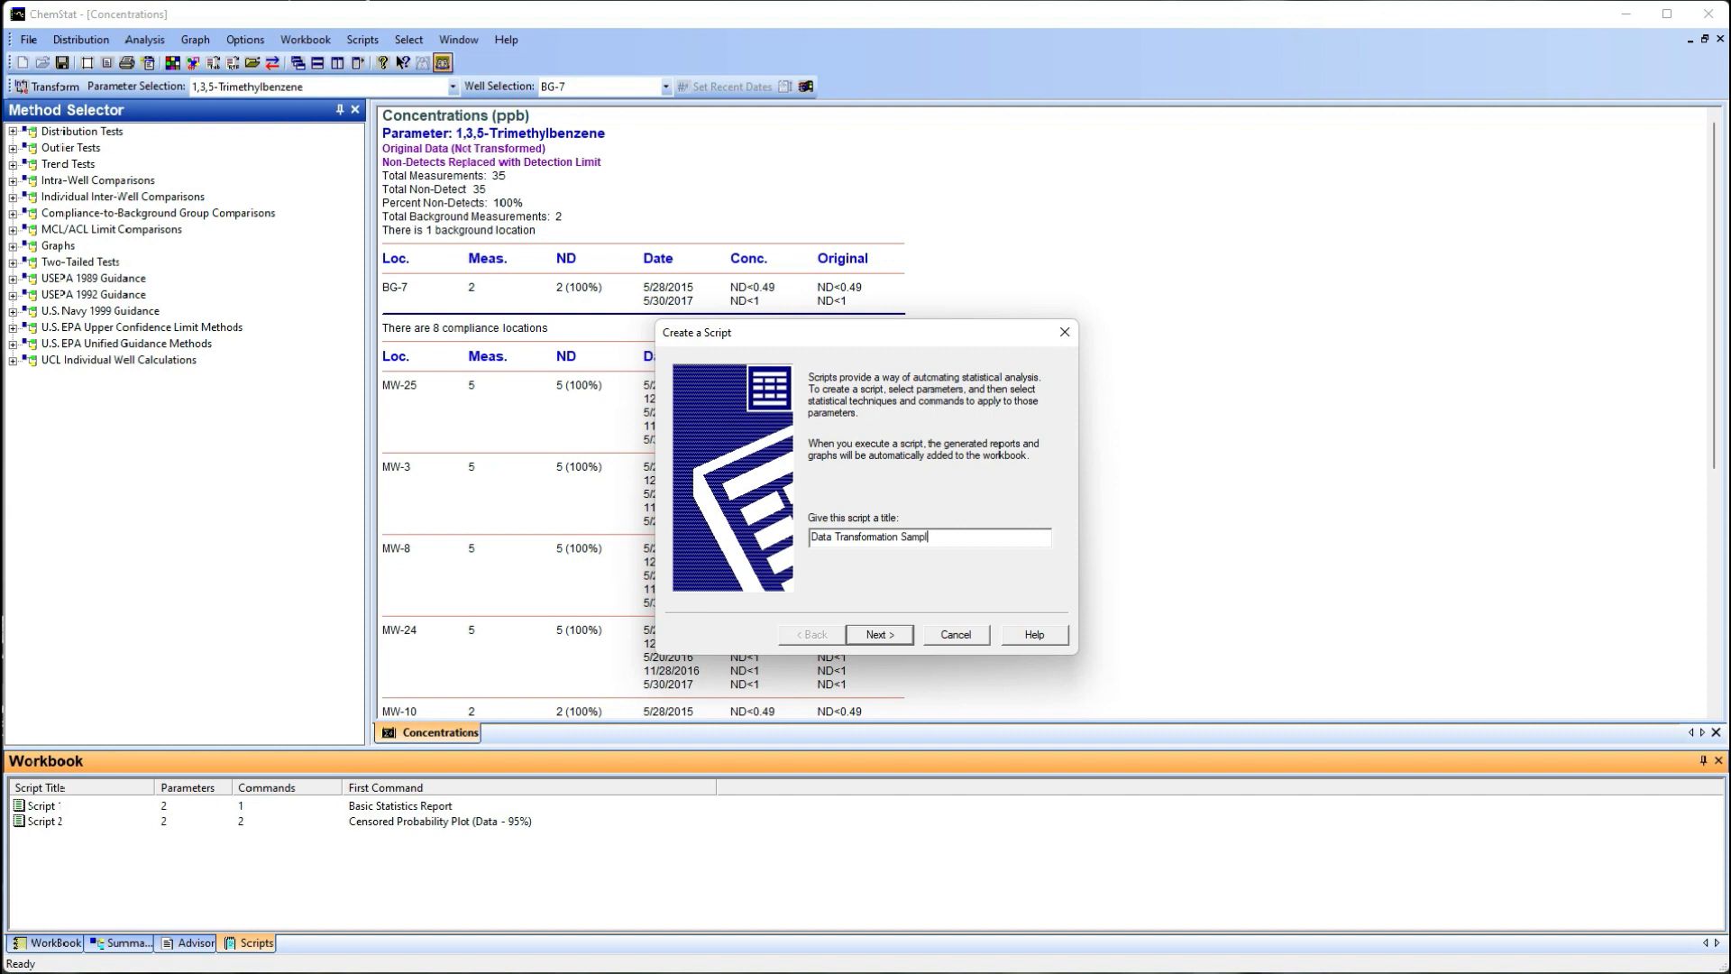
left_click(880, 635)
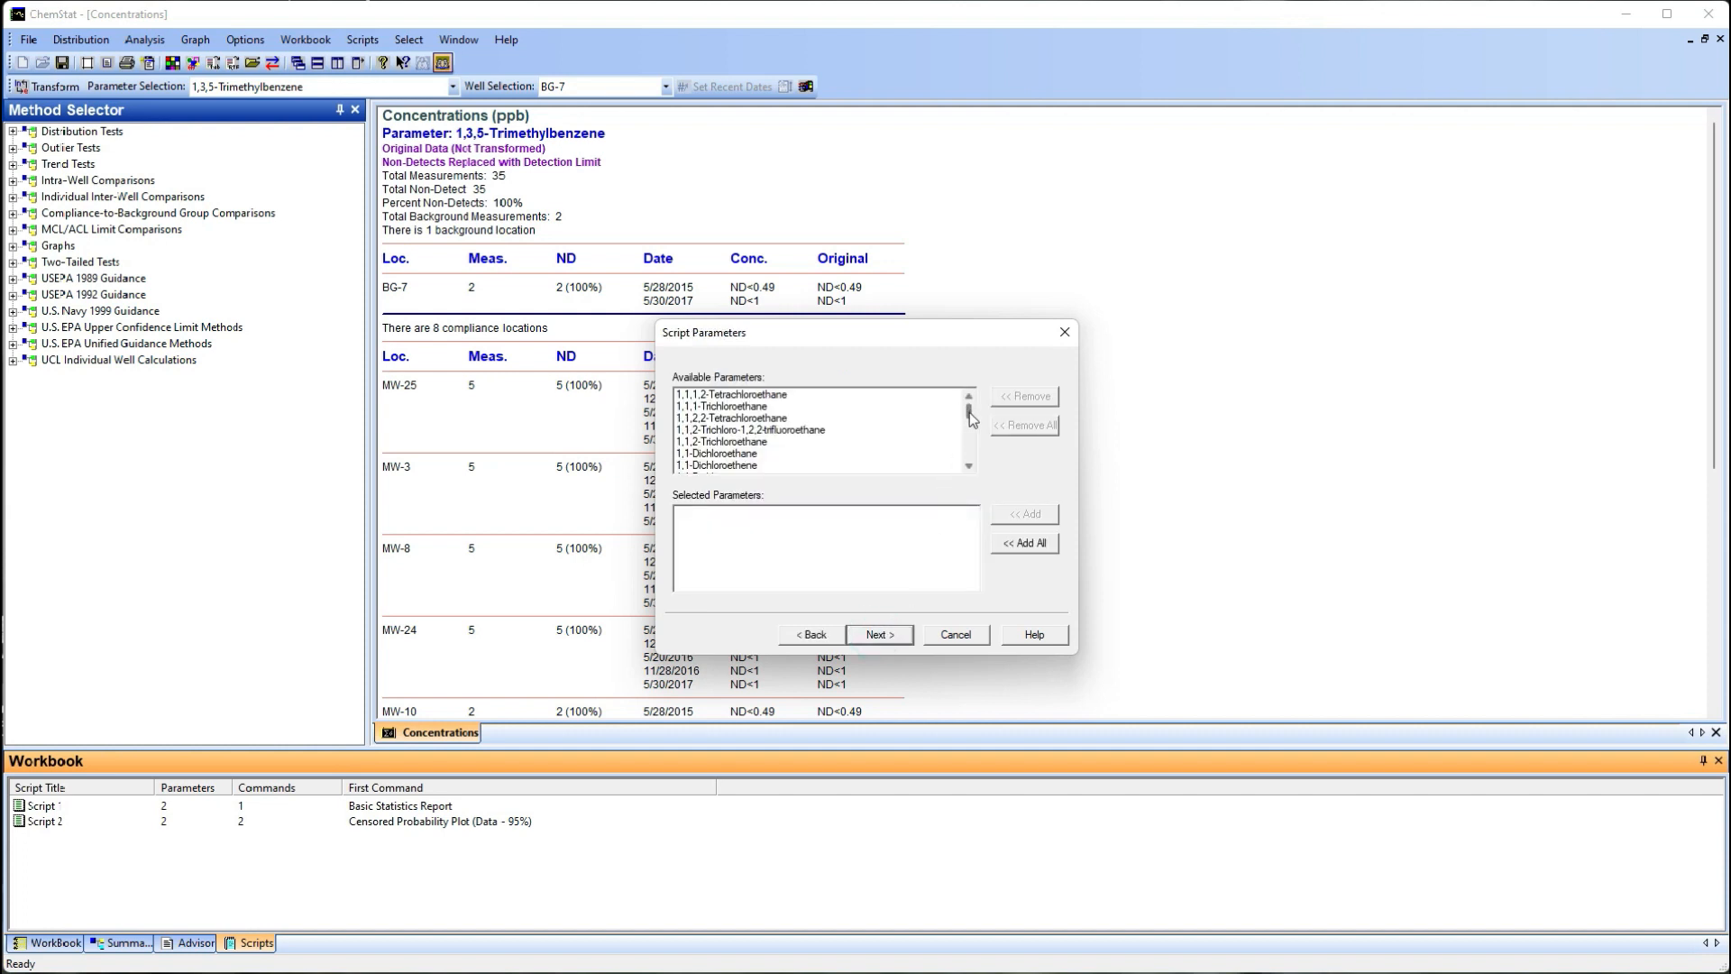
Select Arsenic, Barium, Beryllium, Cadmium and Chloride as the script's parameters and proceed to the script commands
left_click_drag(969, 413, 969, 425)
left_click(712, 419)
double_click(708, 407)
double_click(695, 418)
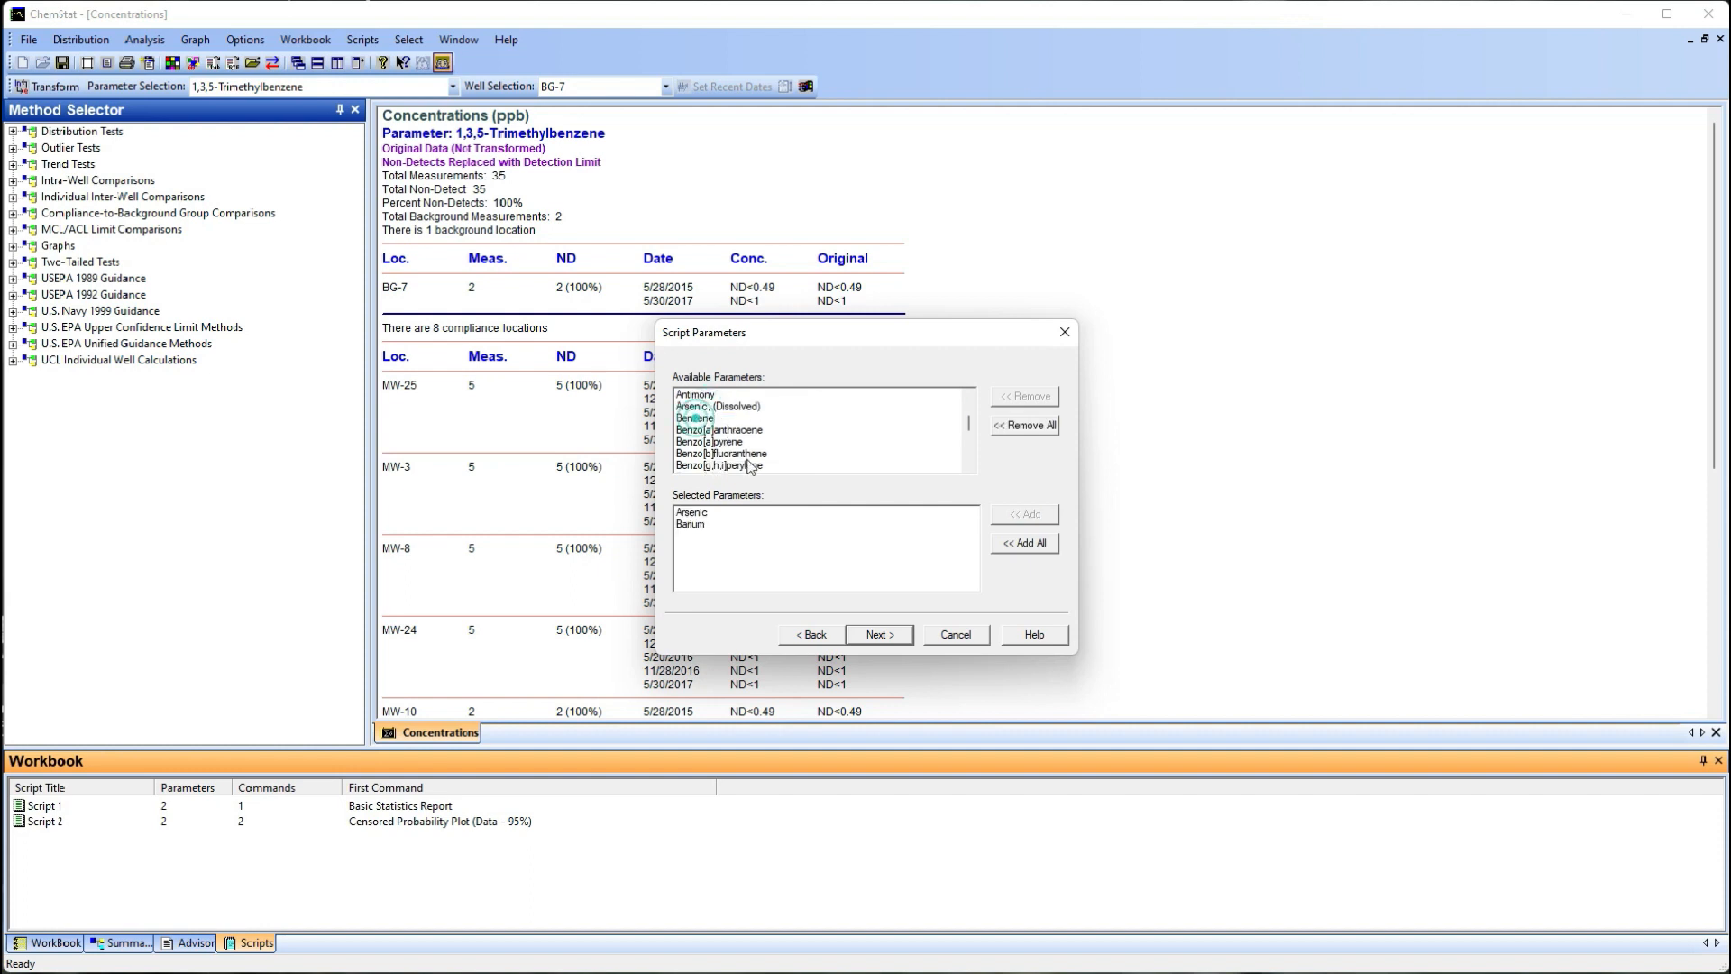
scroll(704, 439, "down", 2)
double_click(704, 439)
double_click(705, 440)
scroll(704, 439, "down", 3)
double_click(703, 417)
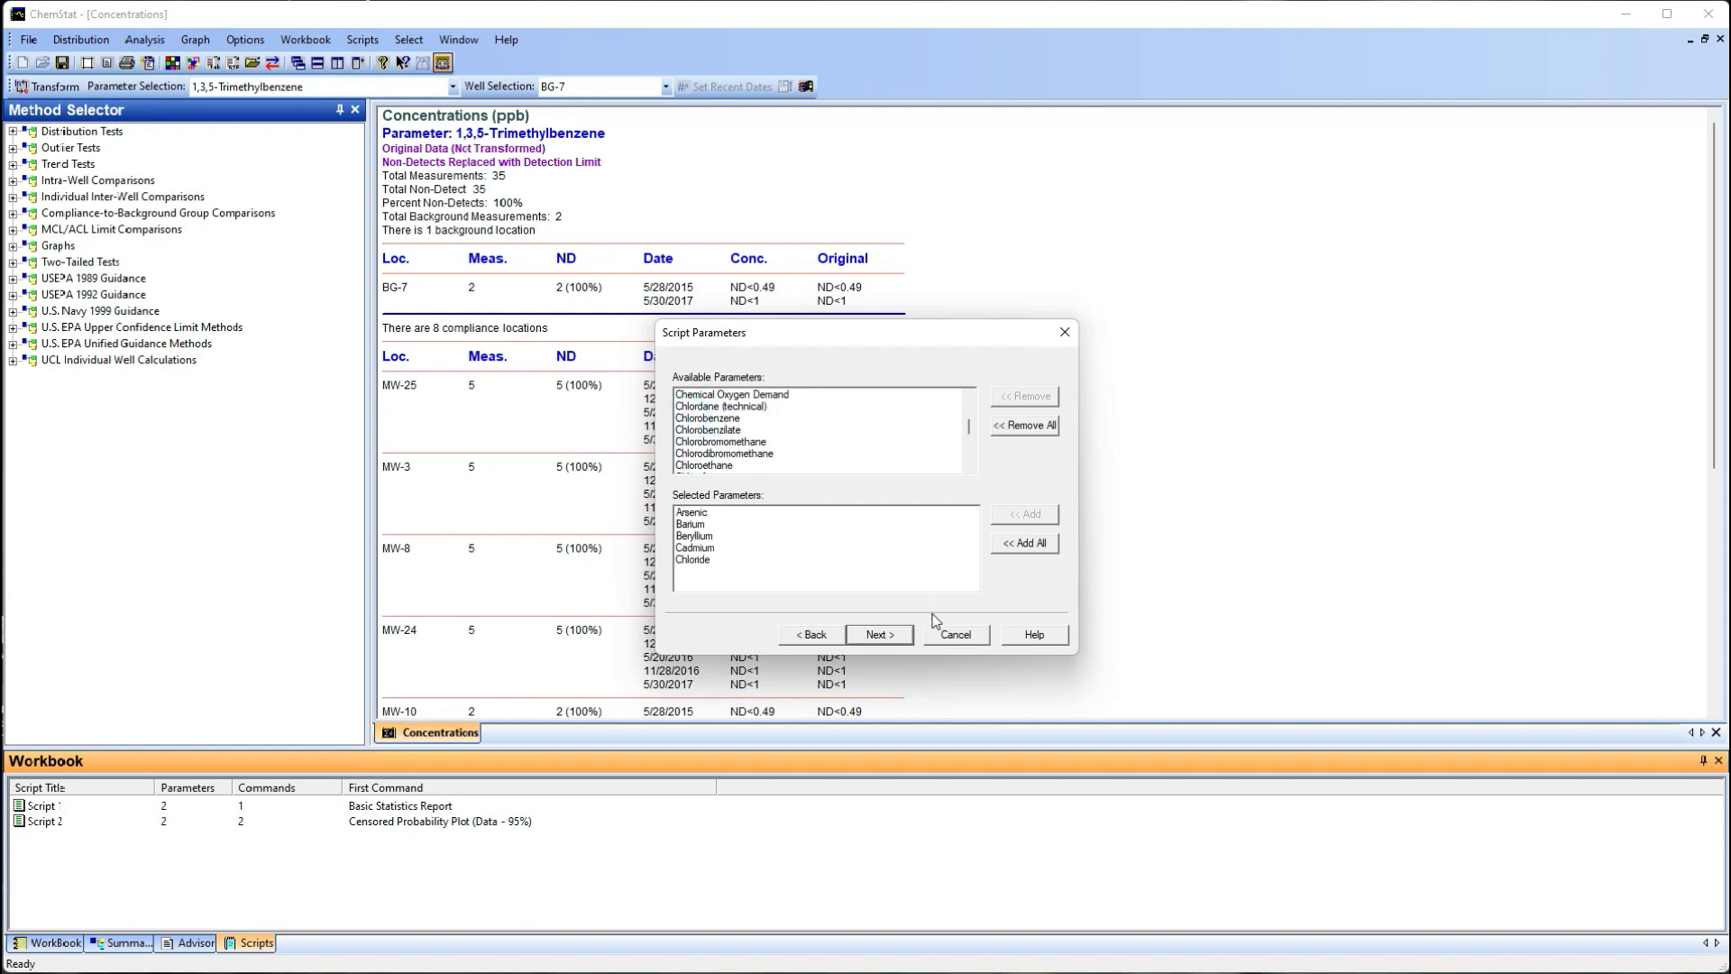
left_click(881, 634)
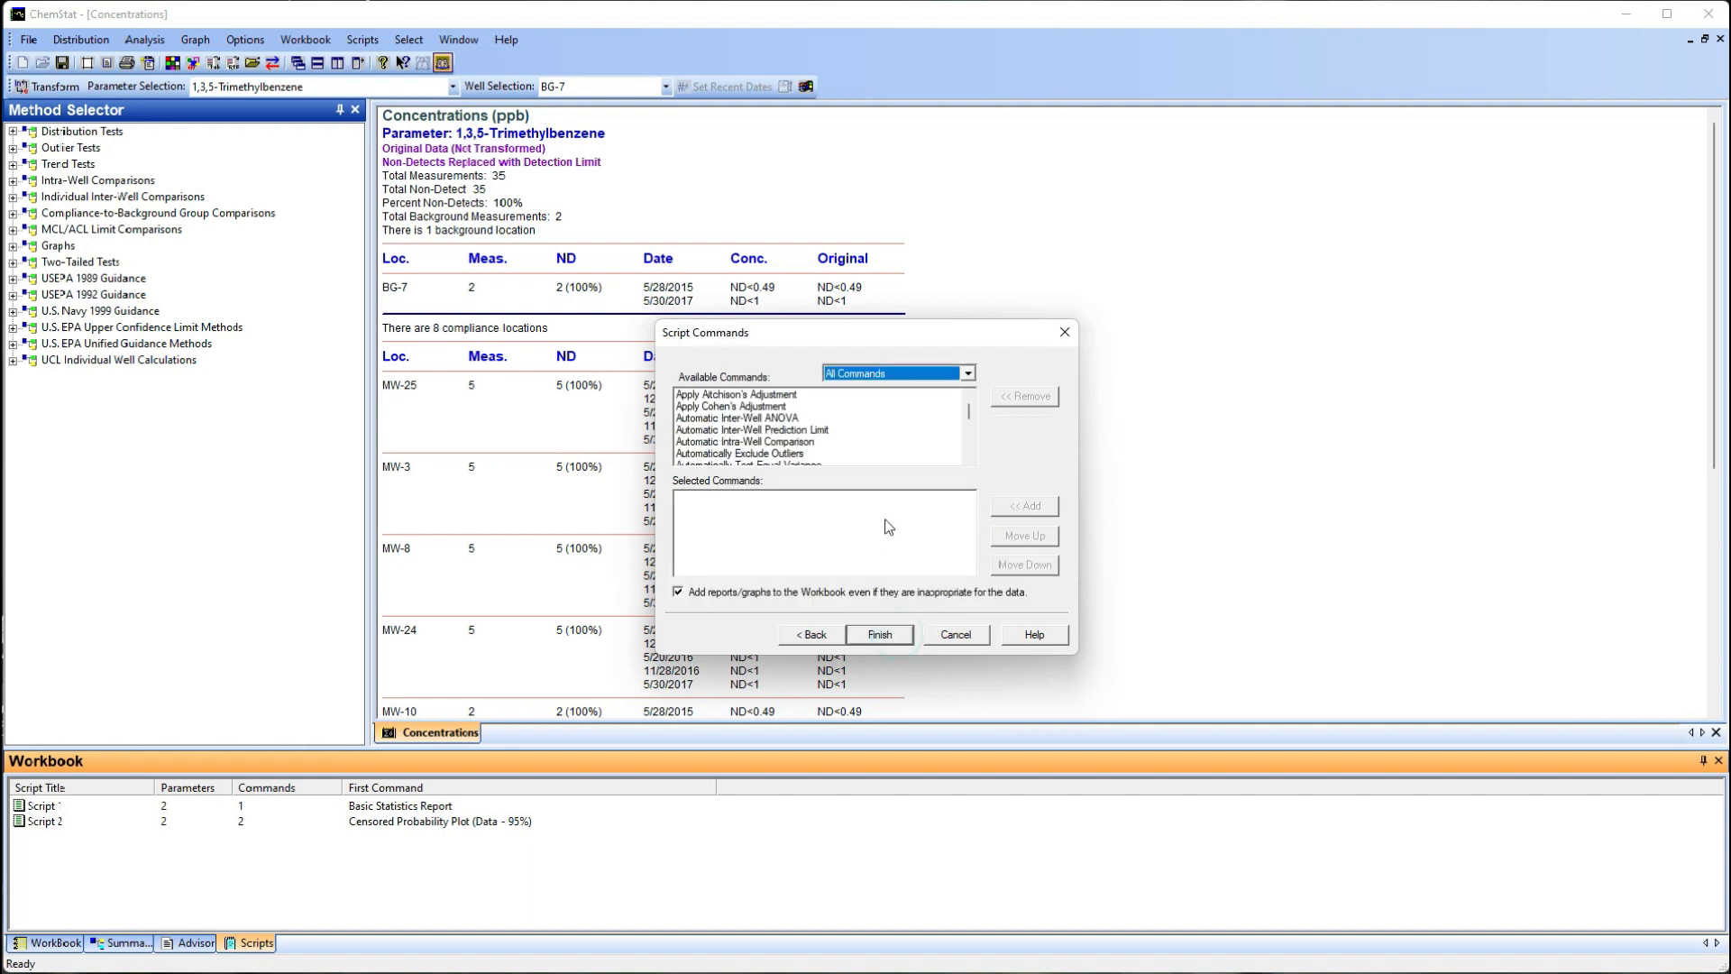
Add the Basic Statistics Report command and the Transform to Natural Logarithm data transformation to the script
scroll(971, 415, "down", 4)
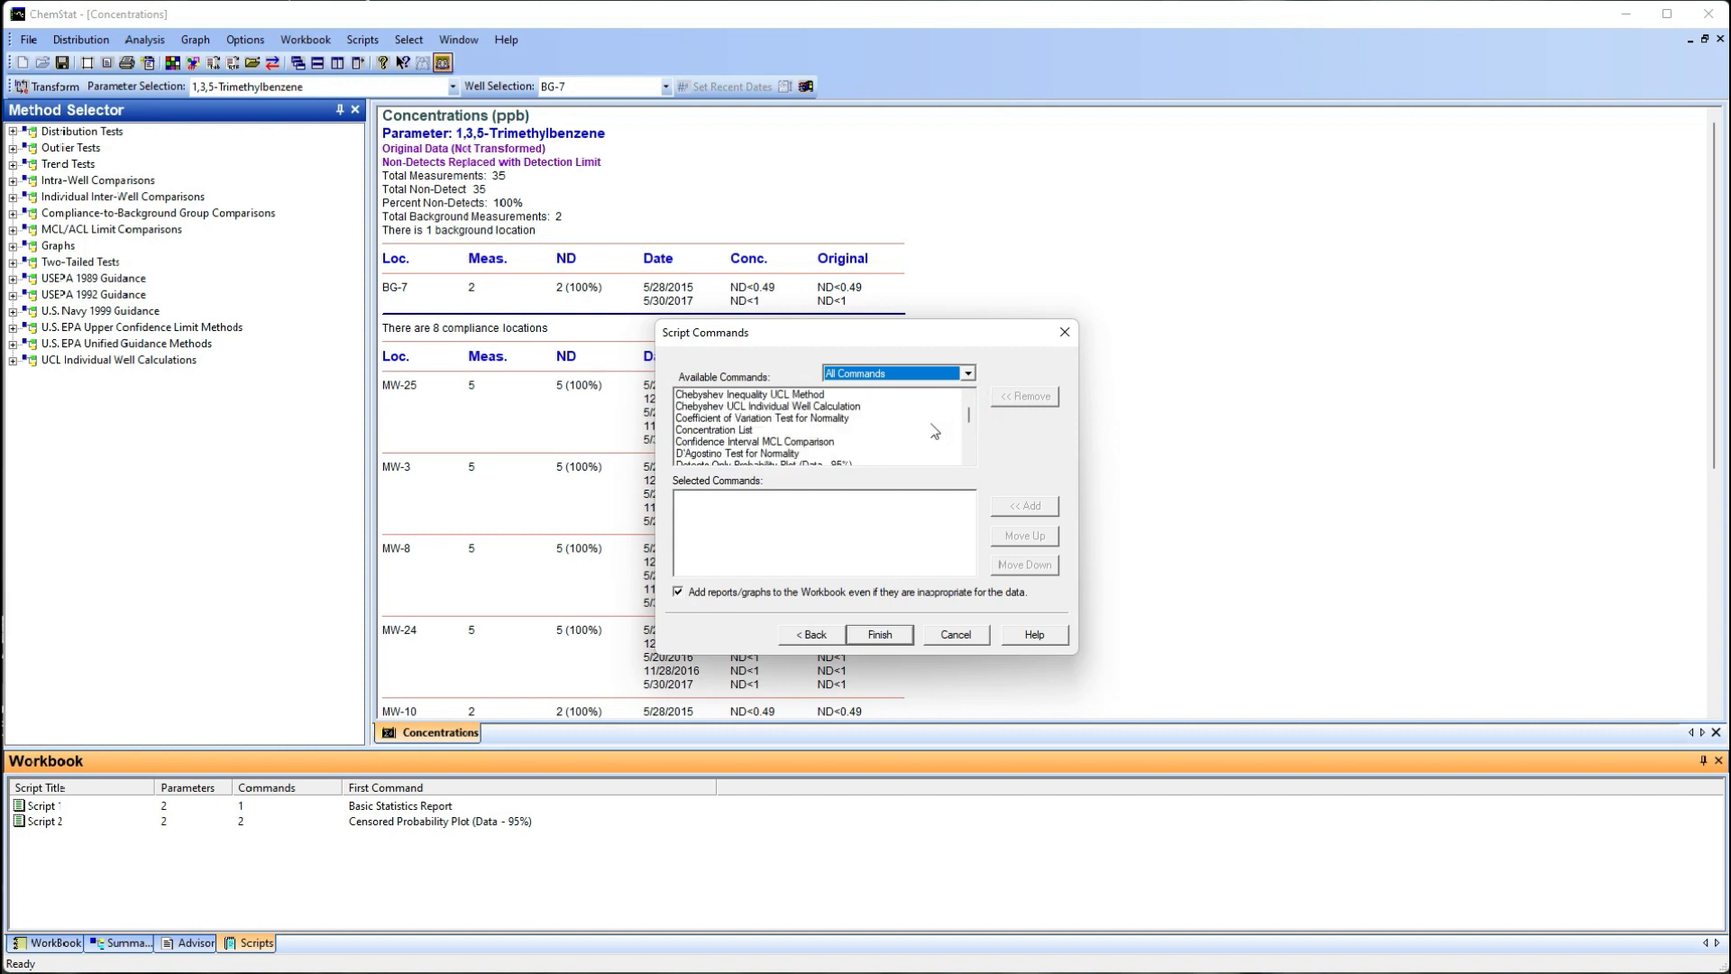
scroll(935, 432, "up", 3)
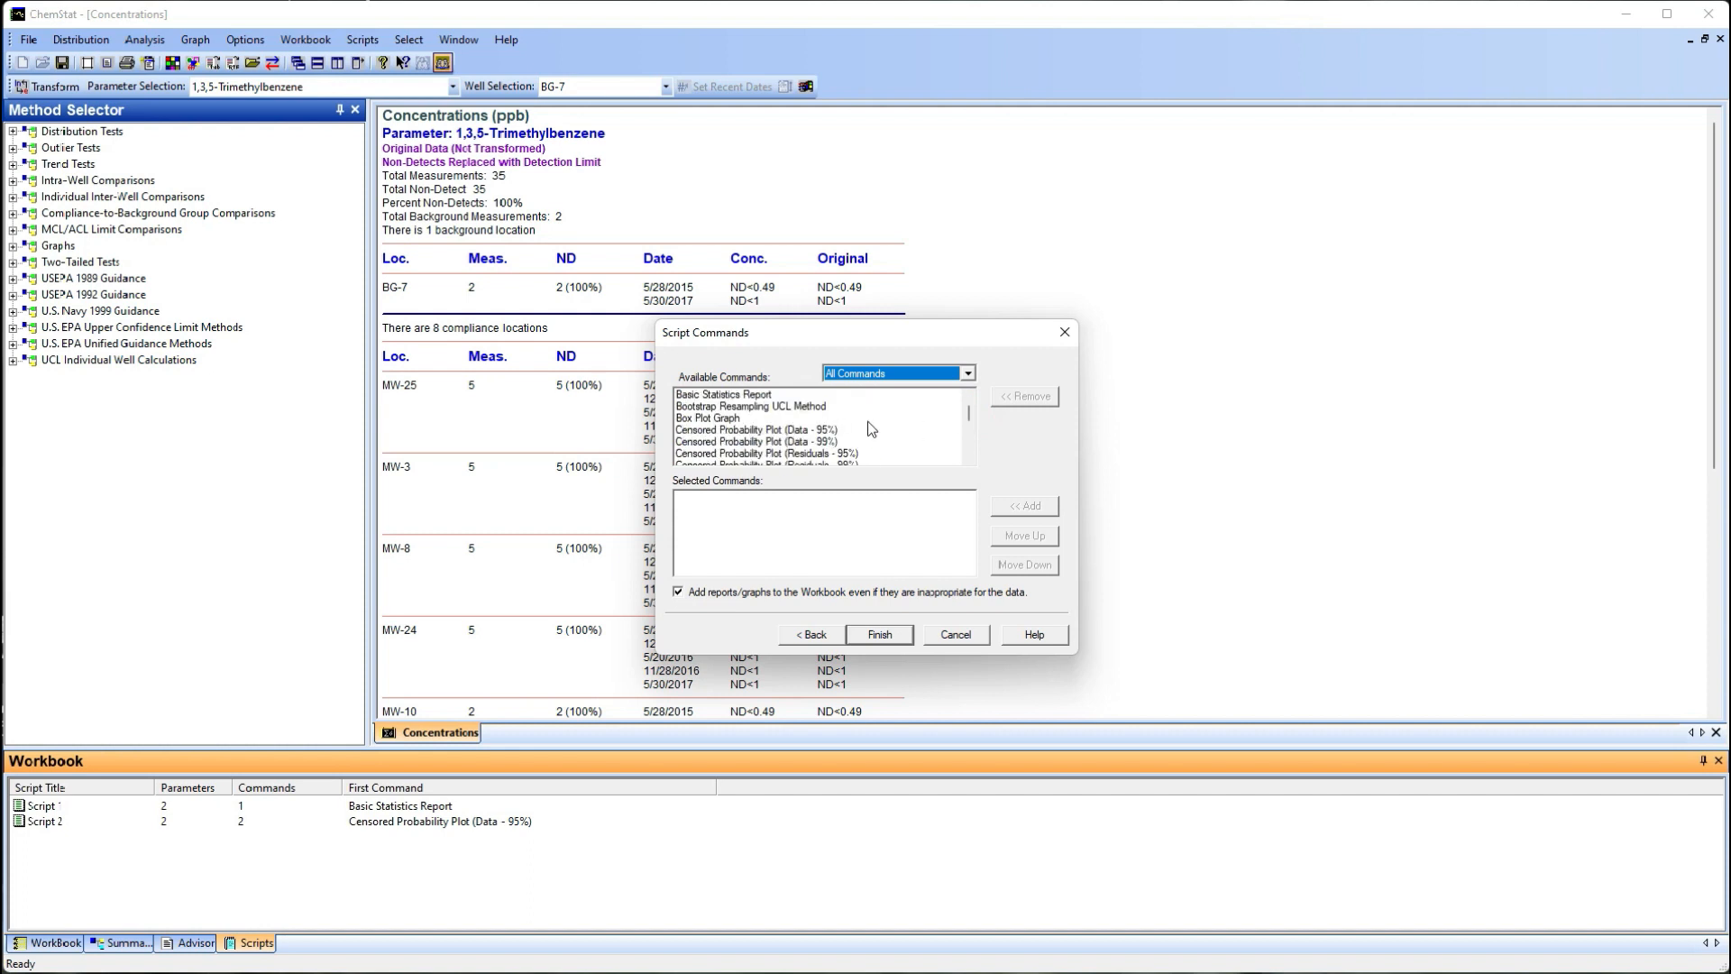
double_click(863, 395)
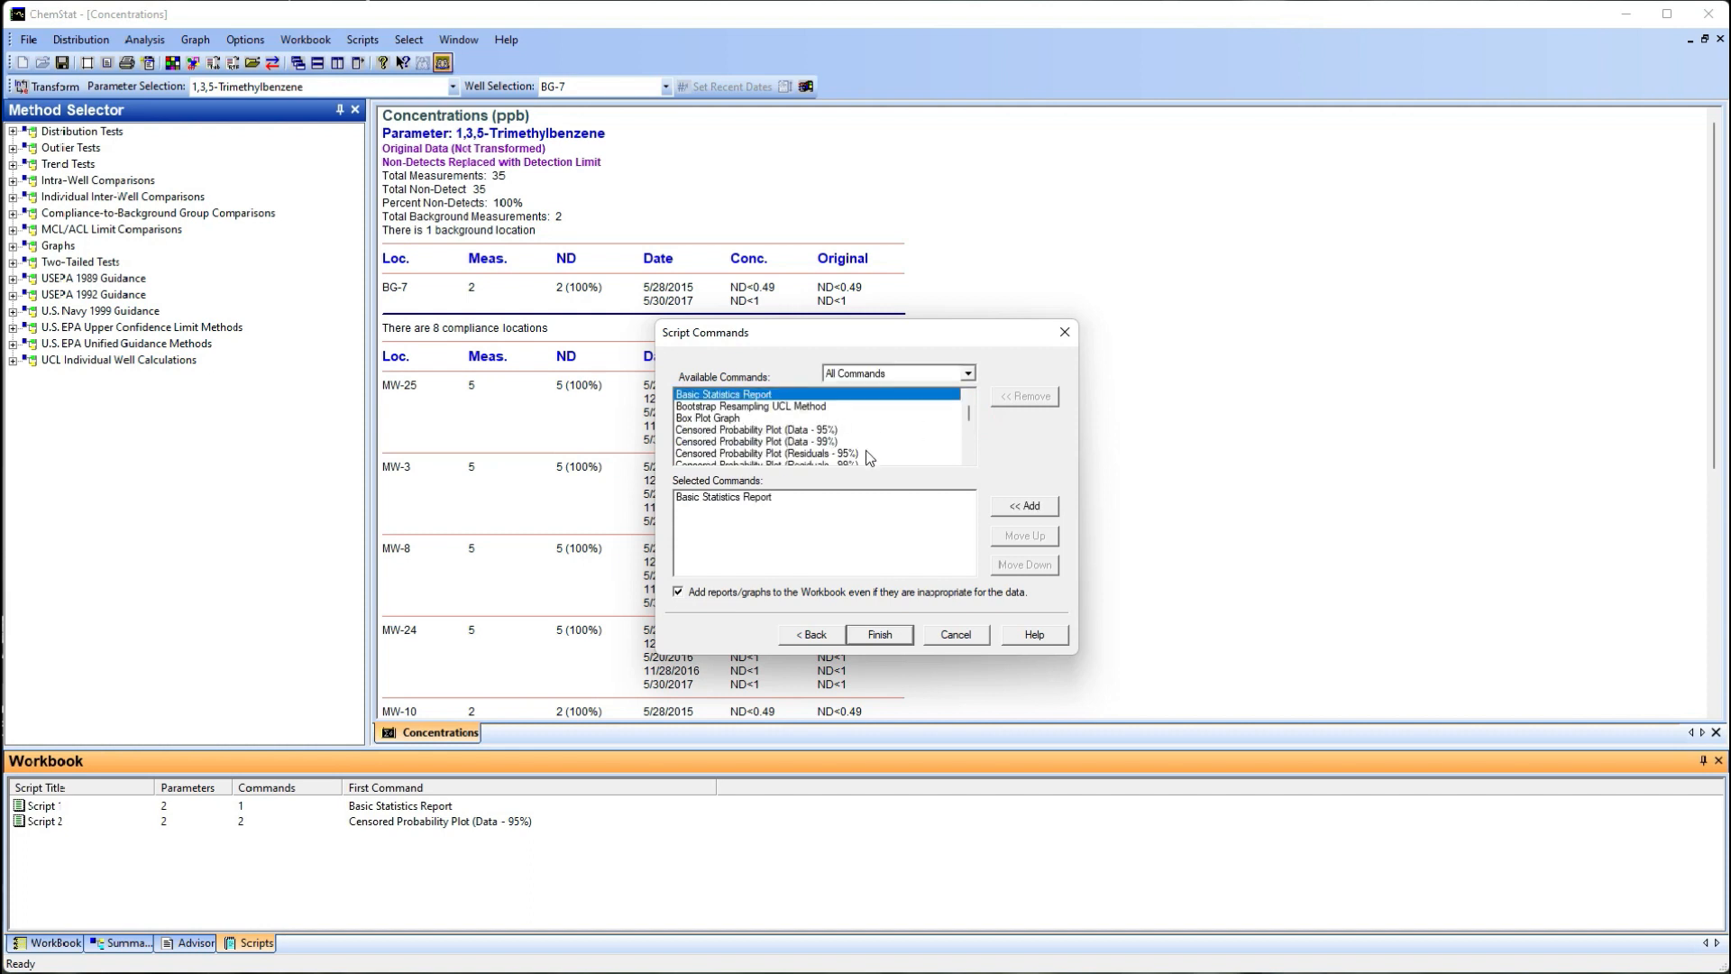
left_click(967, 373)
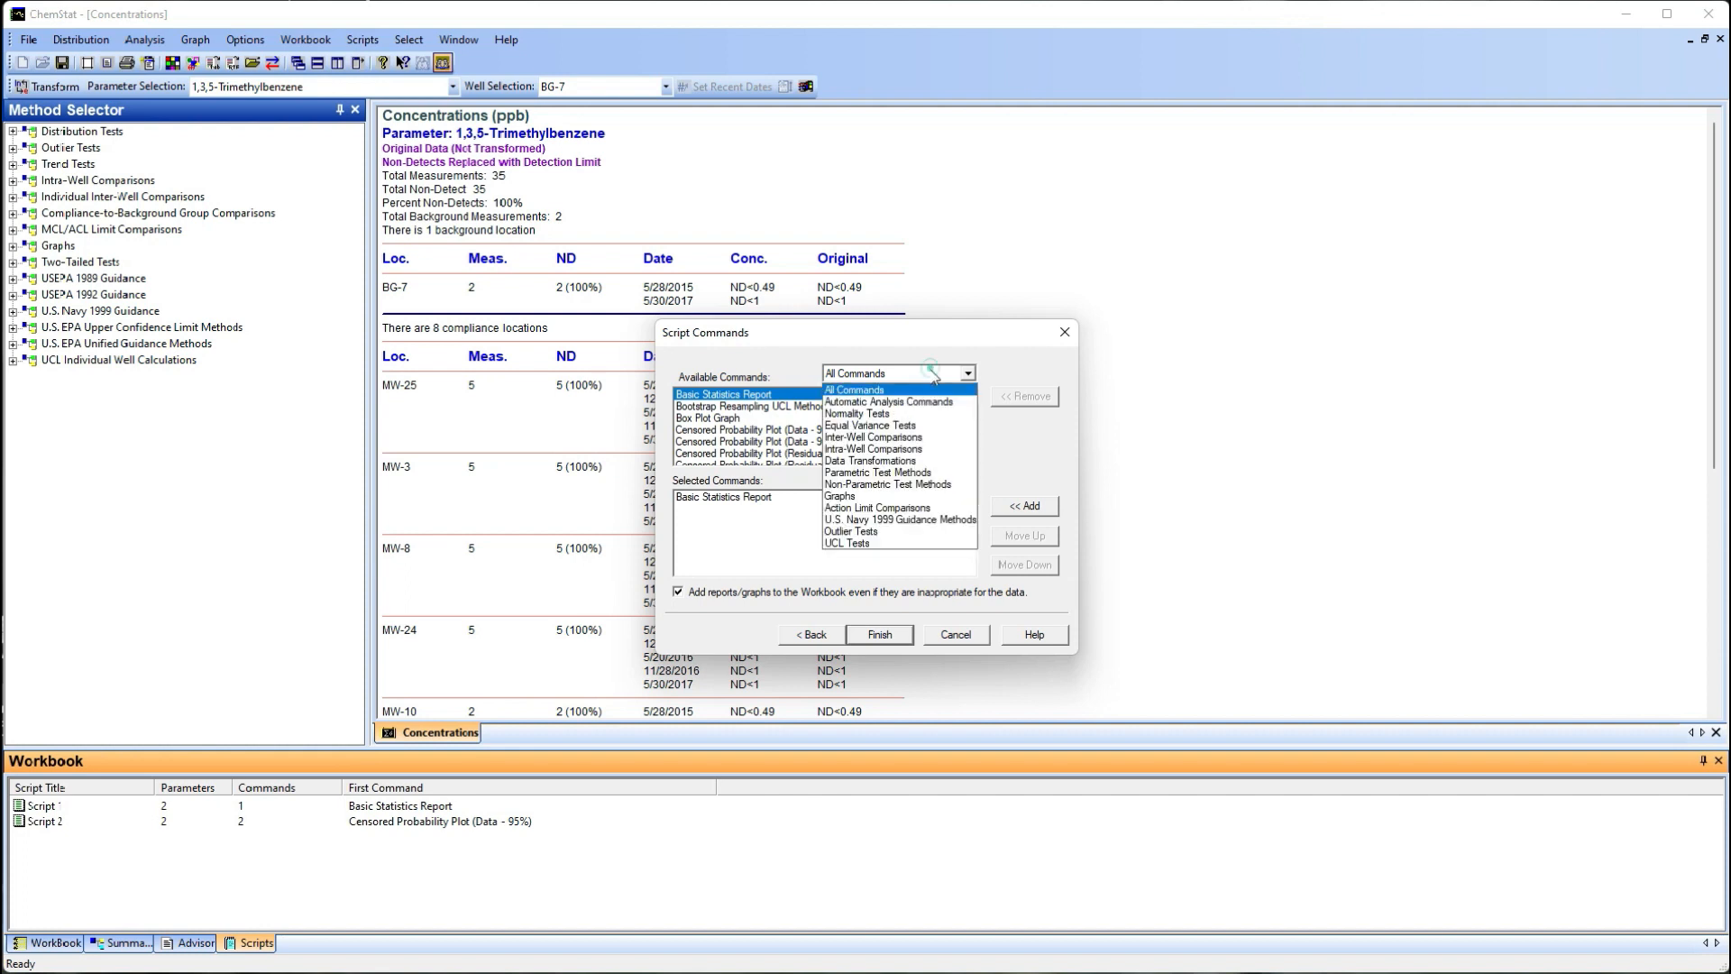
left_click(945, 460)
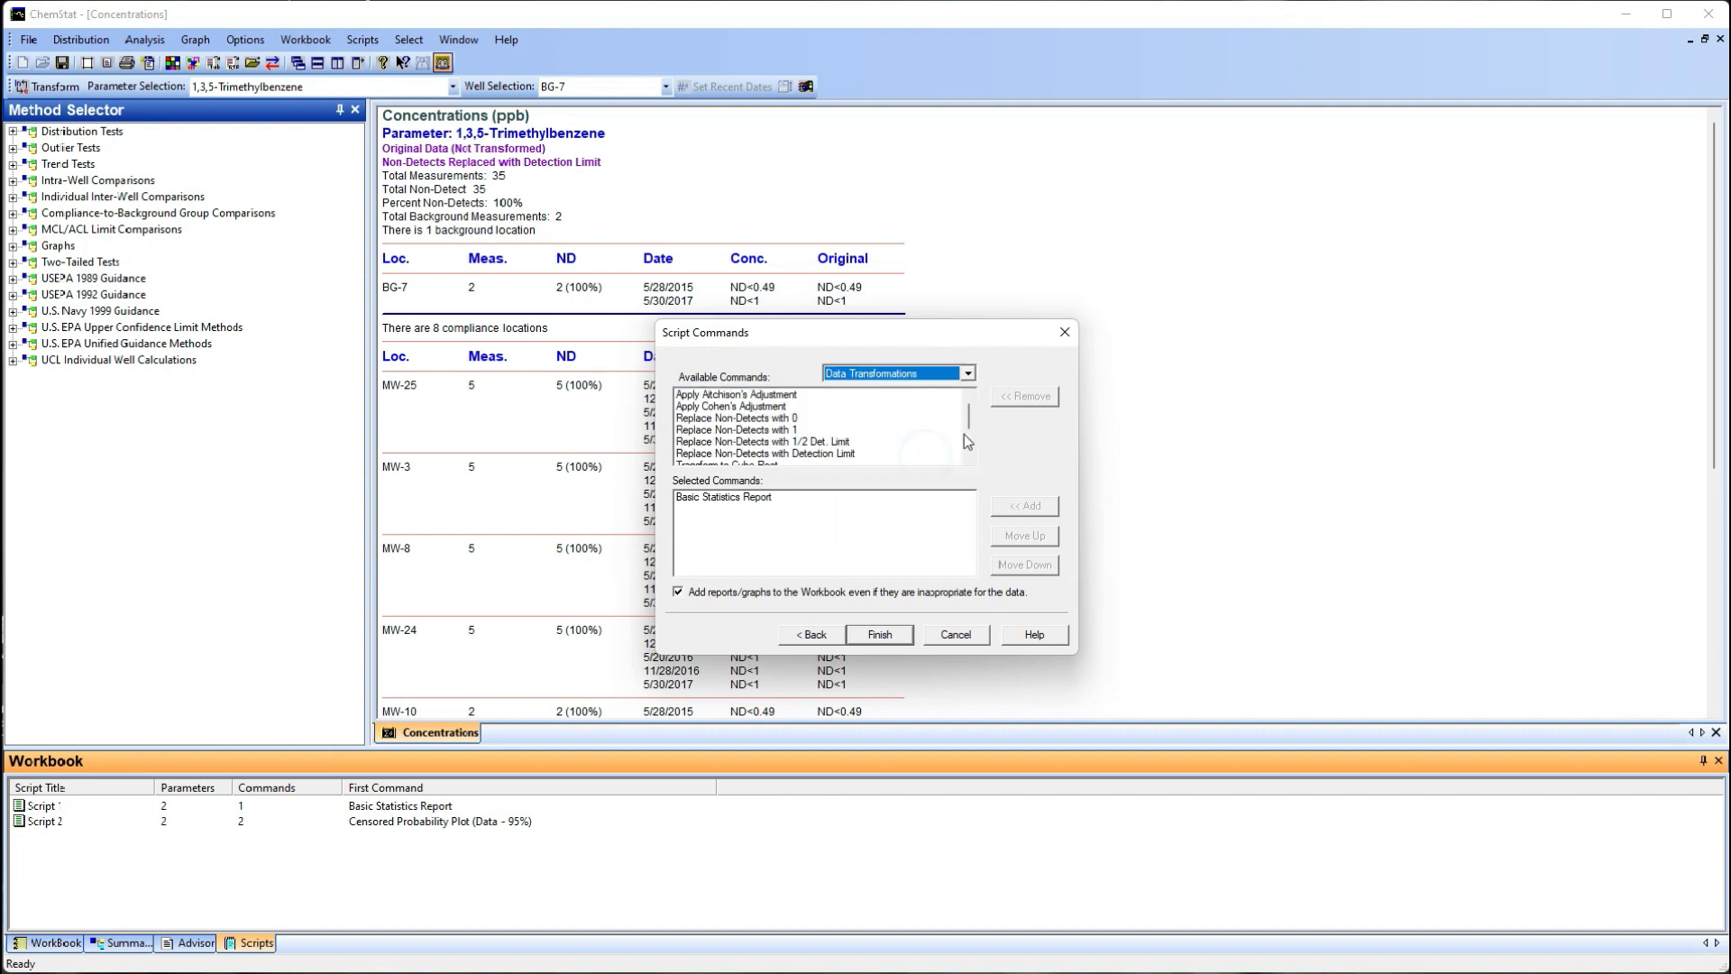
scroll(956, 456, "down", 2)
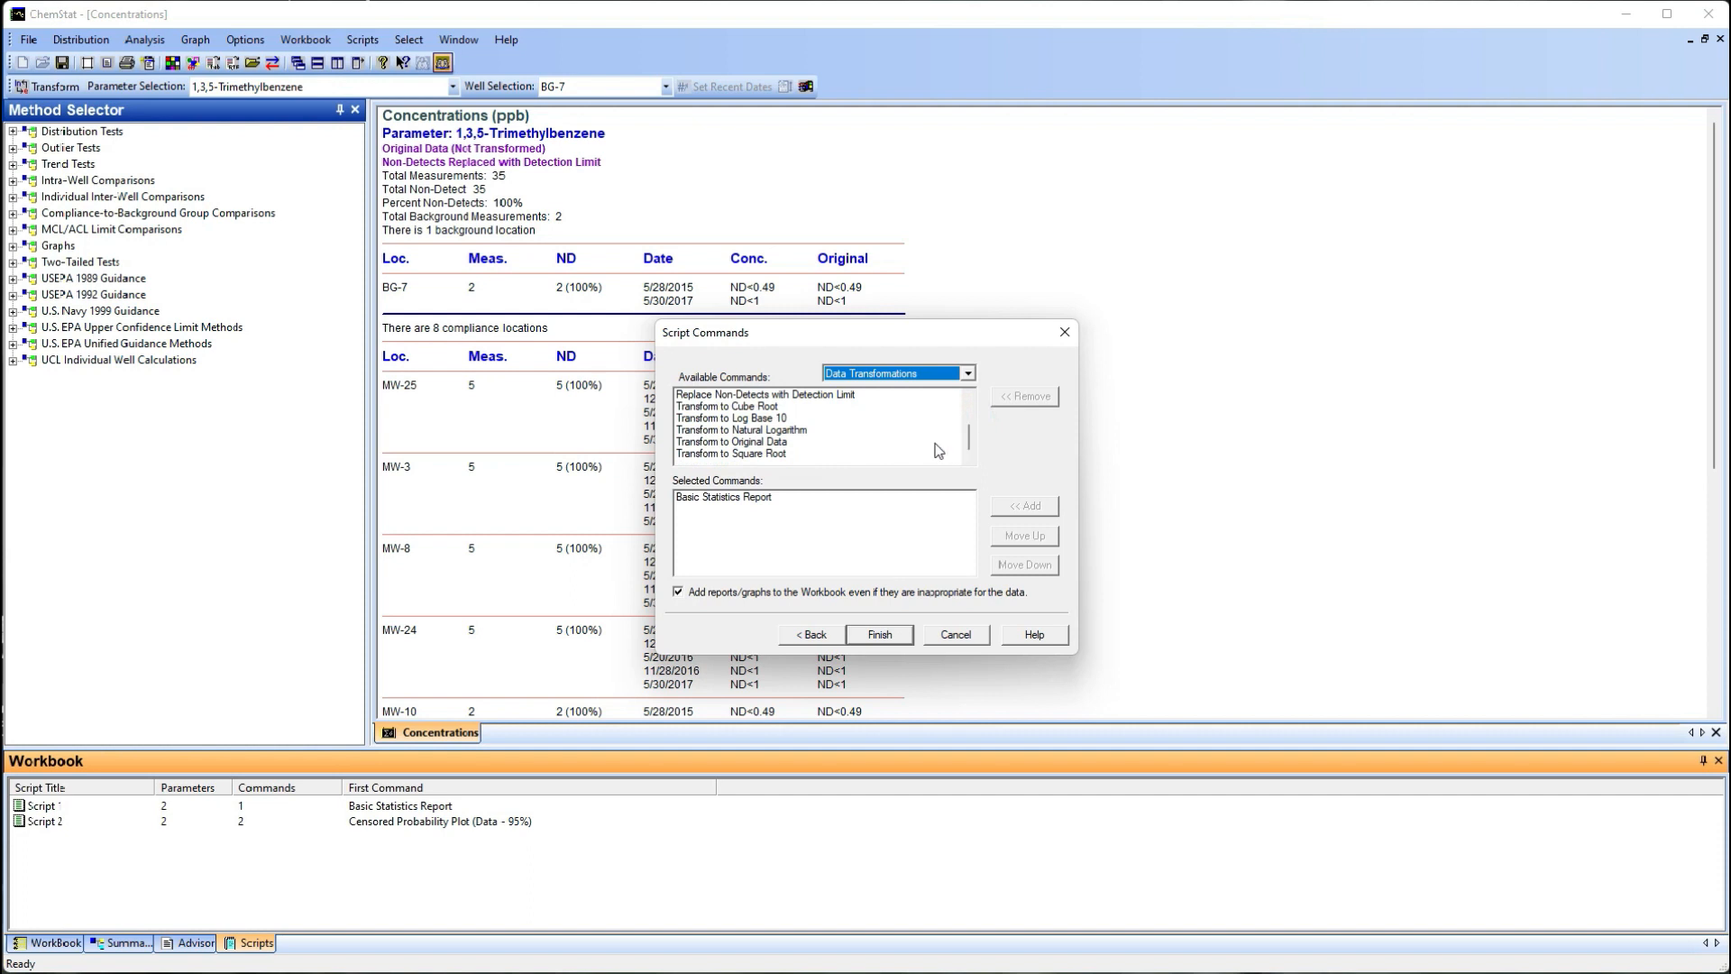
double_click(755, 431)
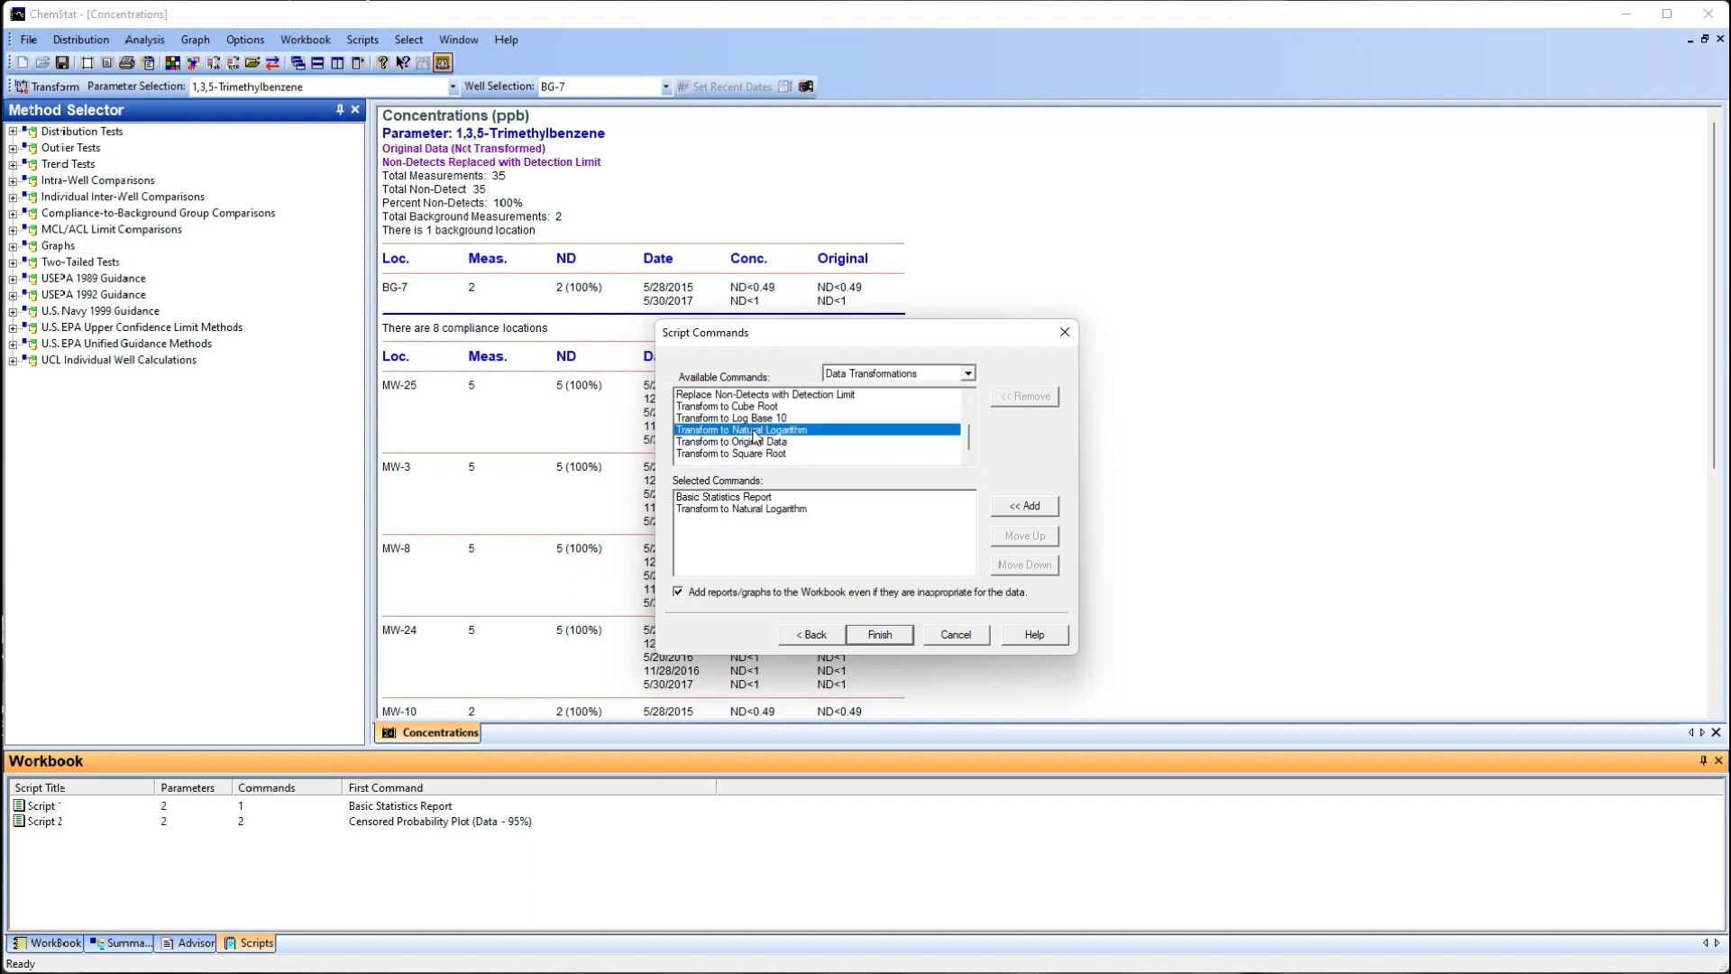
Add a second Basic Statistics Report command after the natural logarithm transformation and finish the script
left_click(938, 379)
left_click(926, 392)
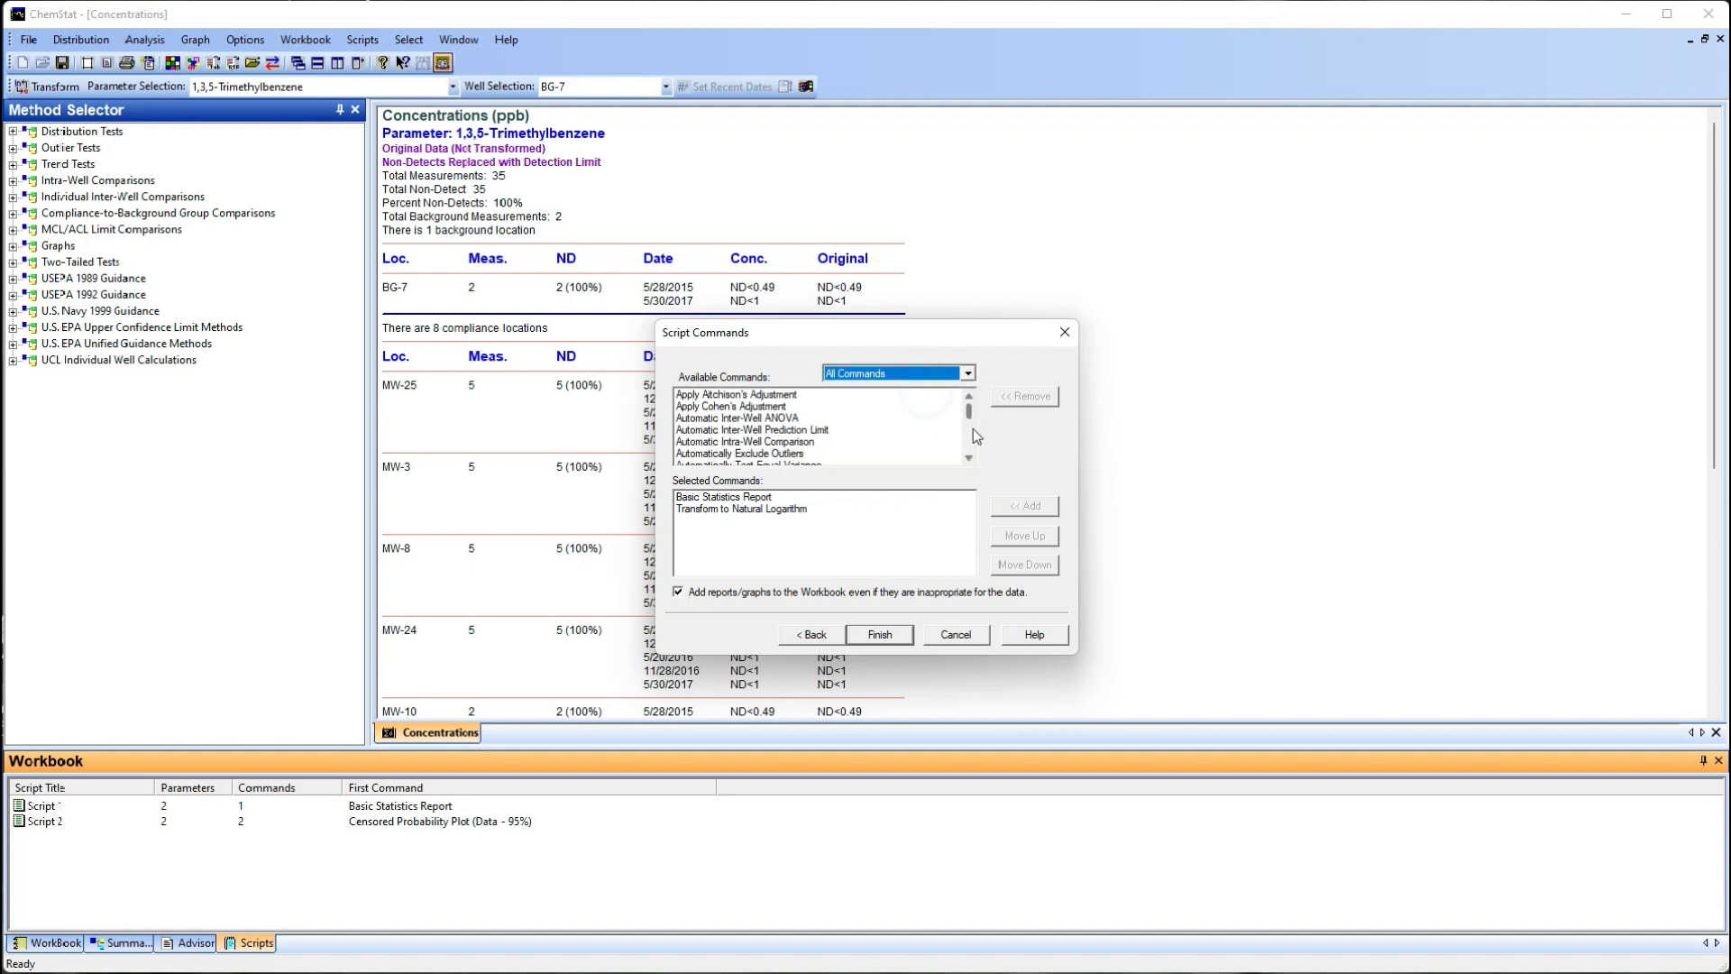
left_click(971, 430)
double_click(755, 441)
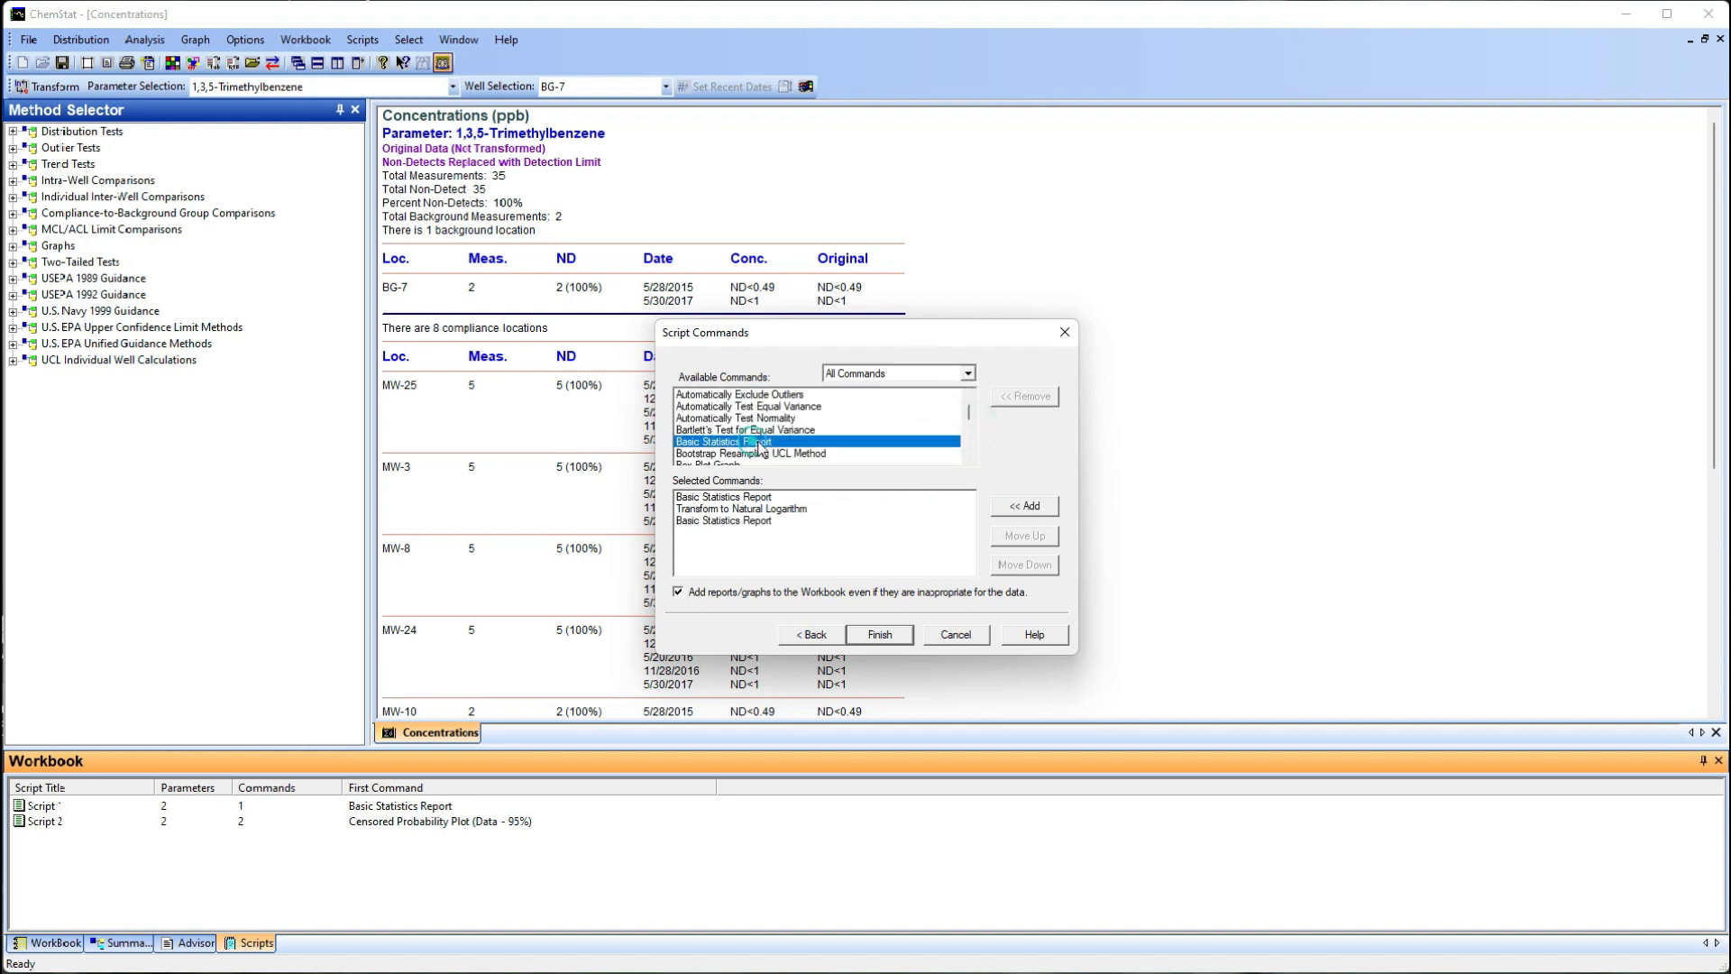
left_click(880, 634)
Execute the data transformation script and close the processing log once the automatic analysis completes
right_click(149, 841)
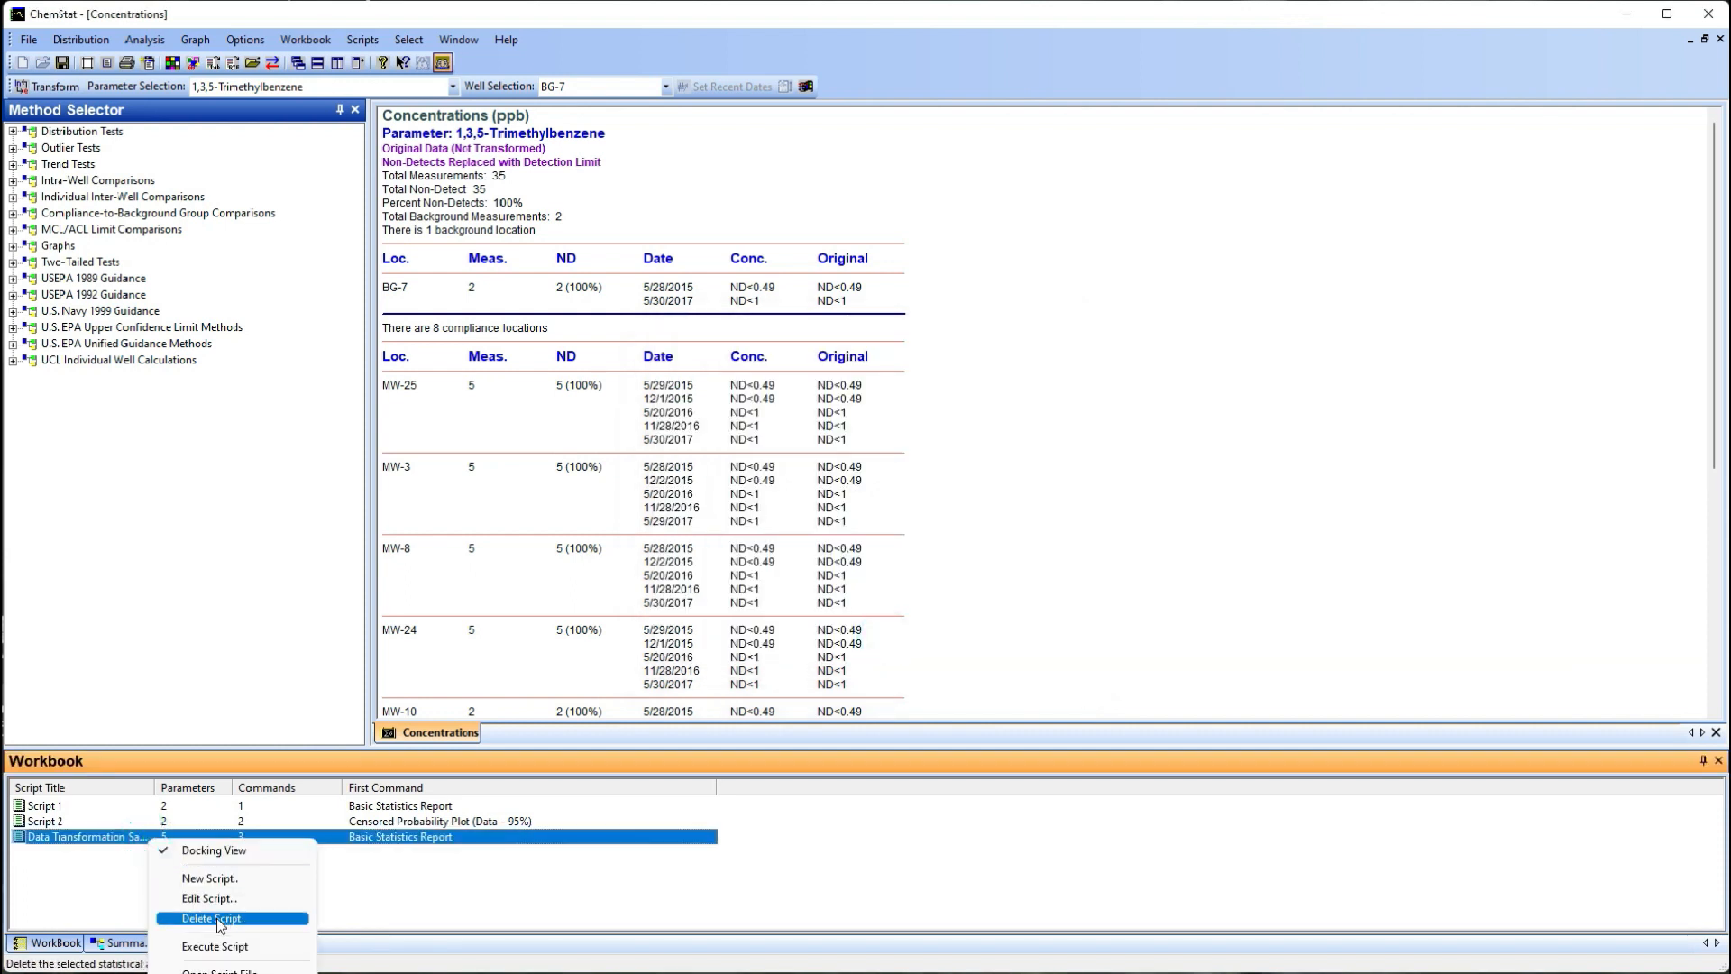
left_click(219, 947)
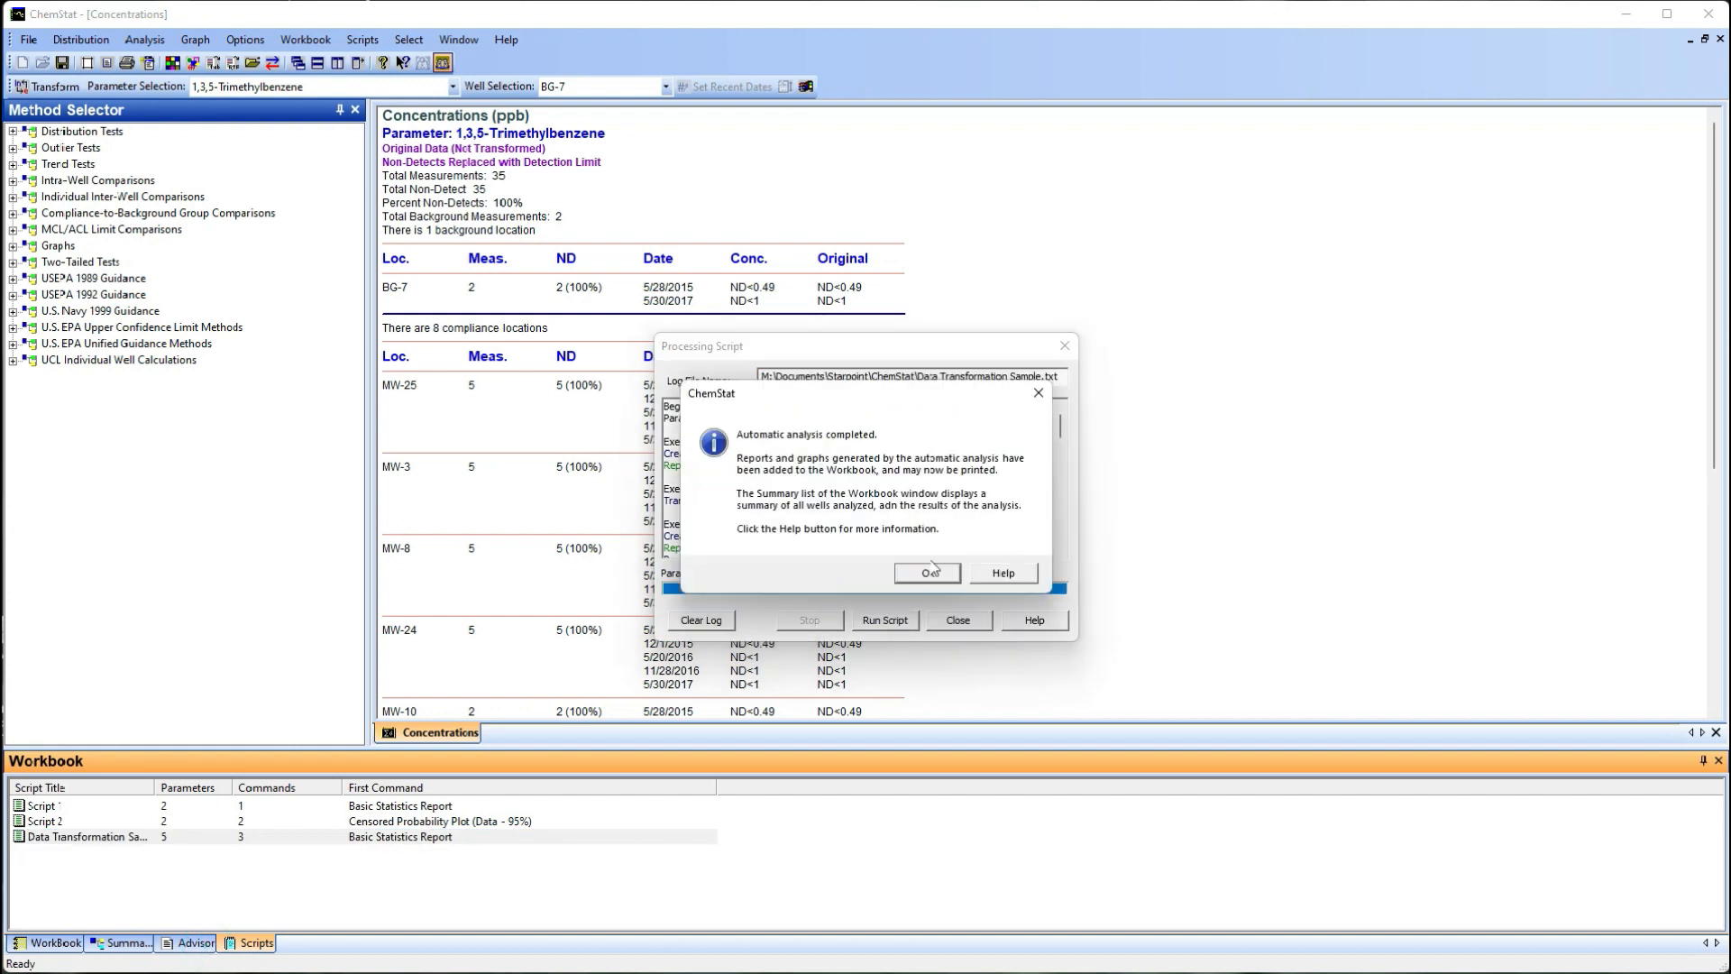
left_click(929, 572)
left_click(953, 622)
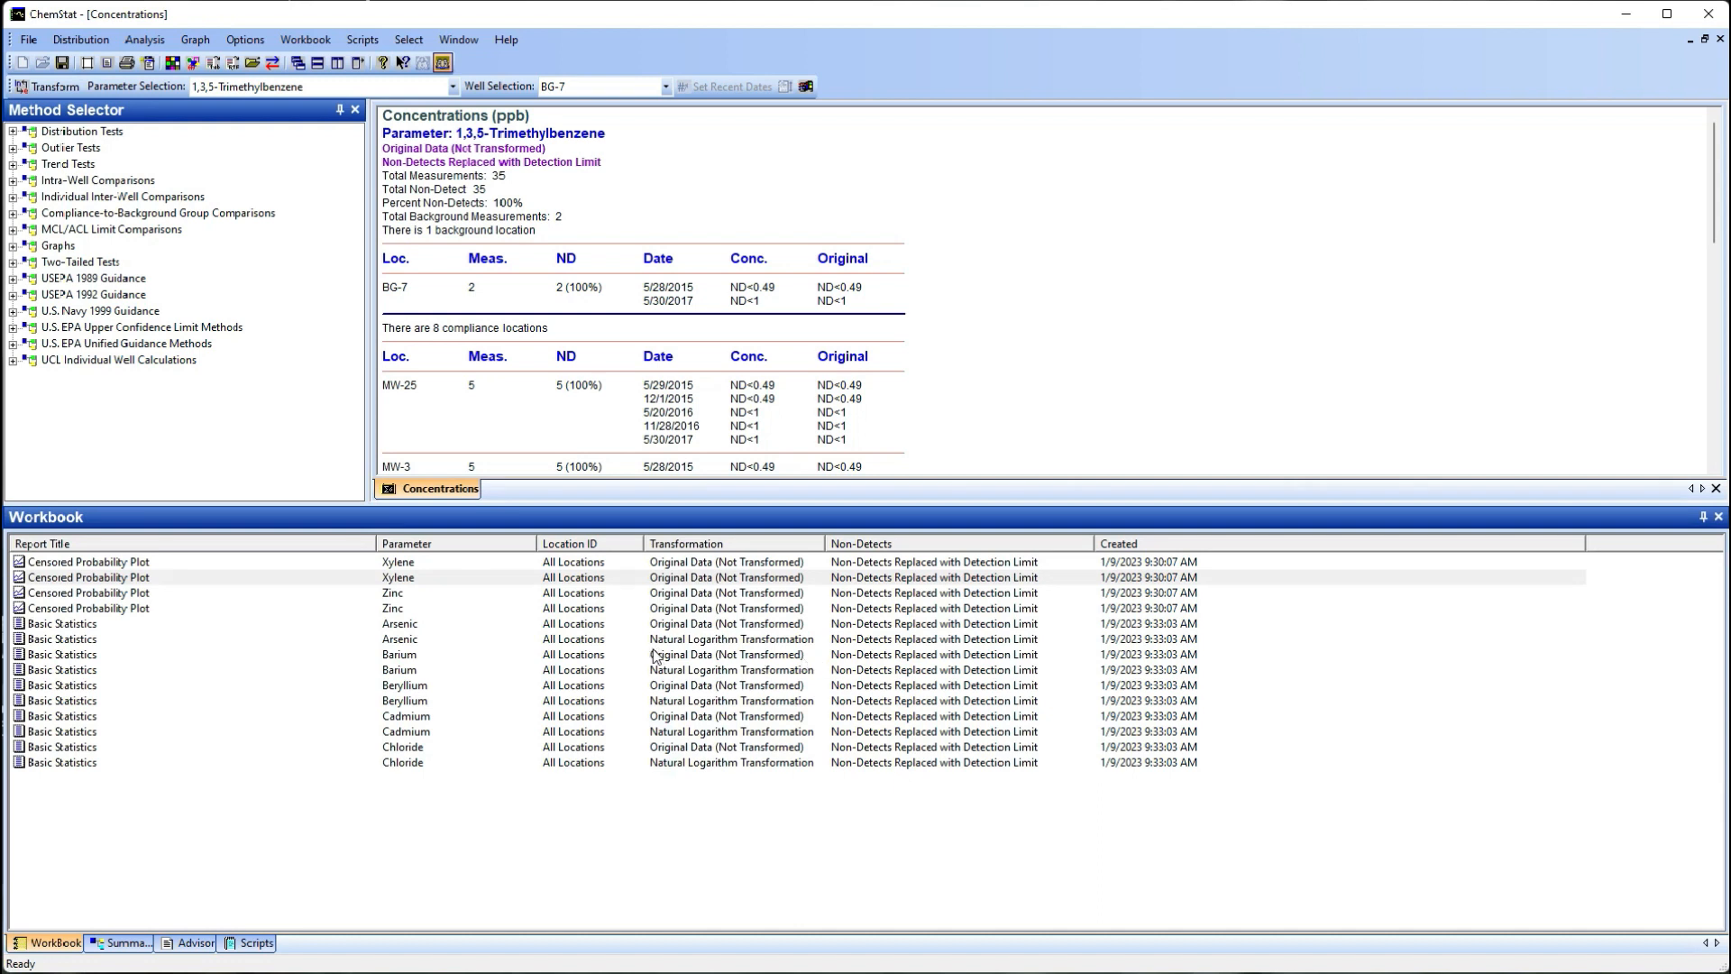
View the Arsenic Basic Statistics reports for the original data and for the natural logarithm transformation
left_click(72, 626)
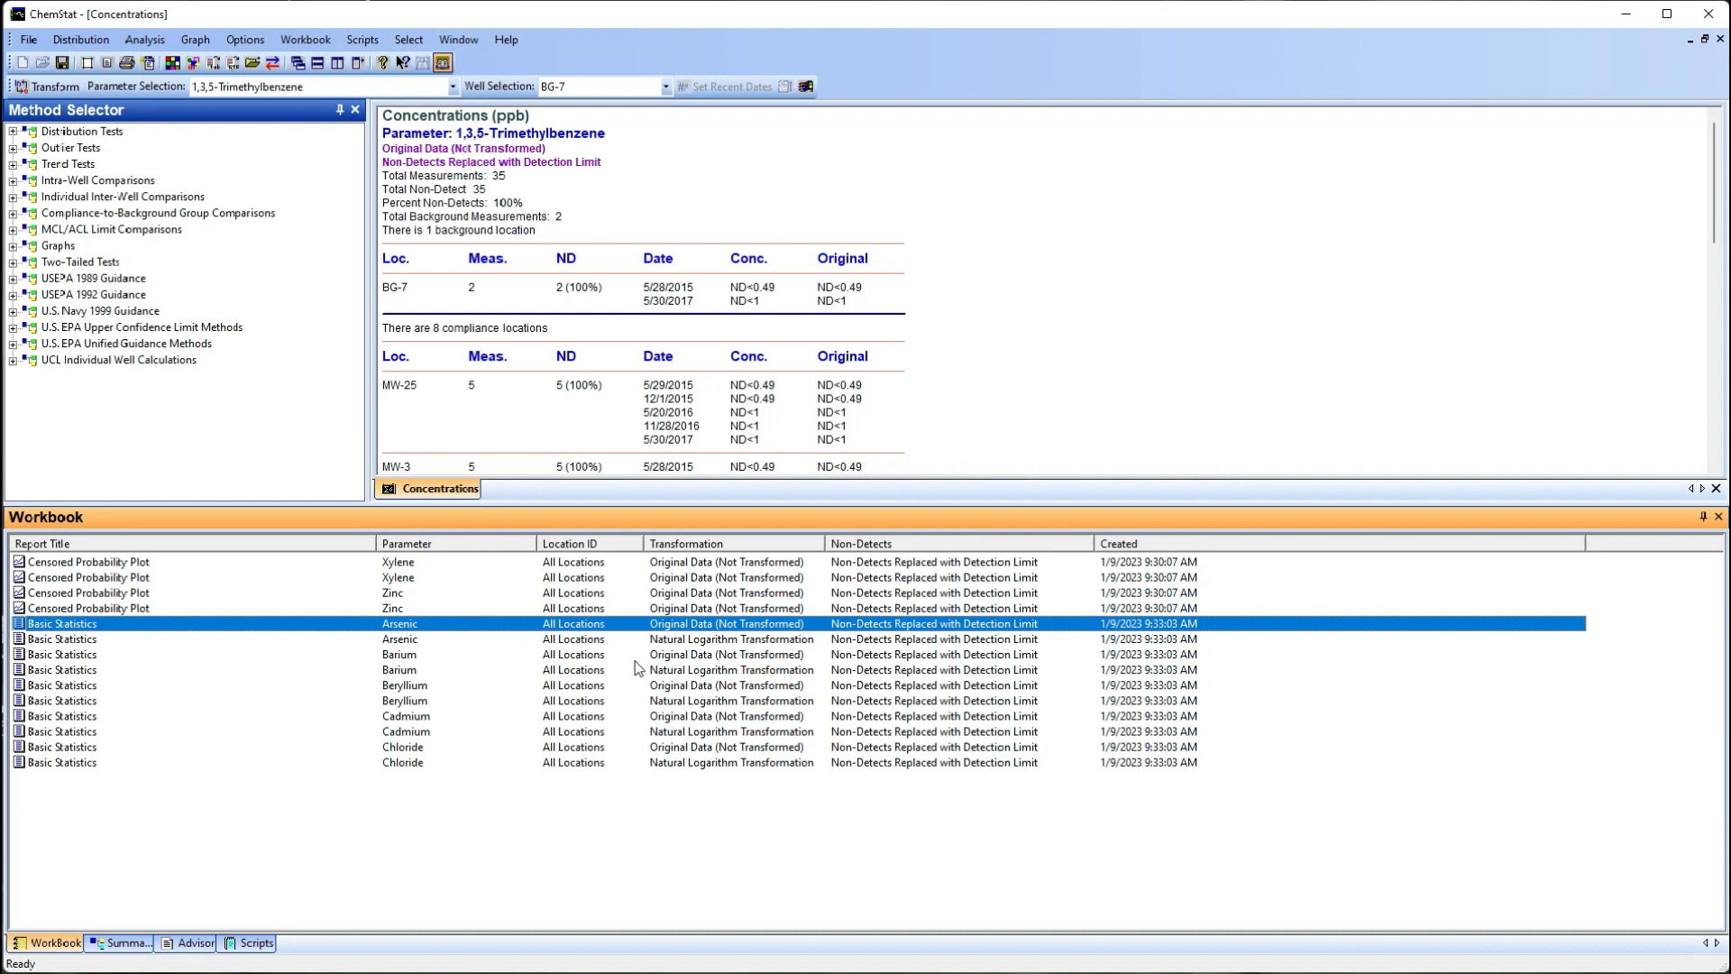
double_click(703, 629)
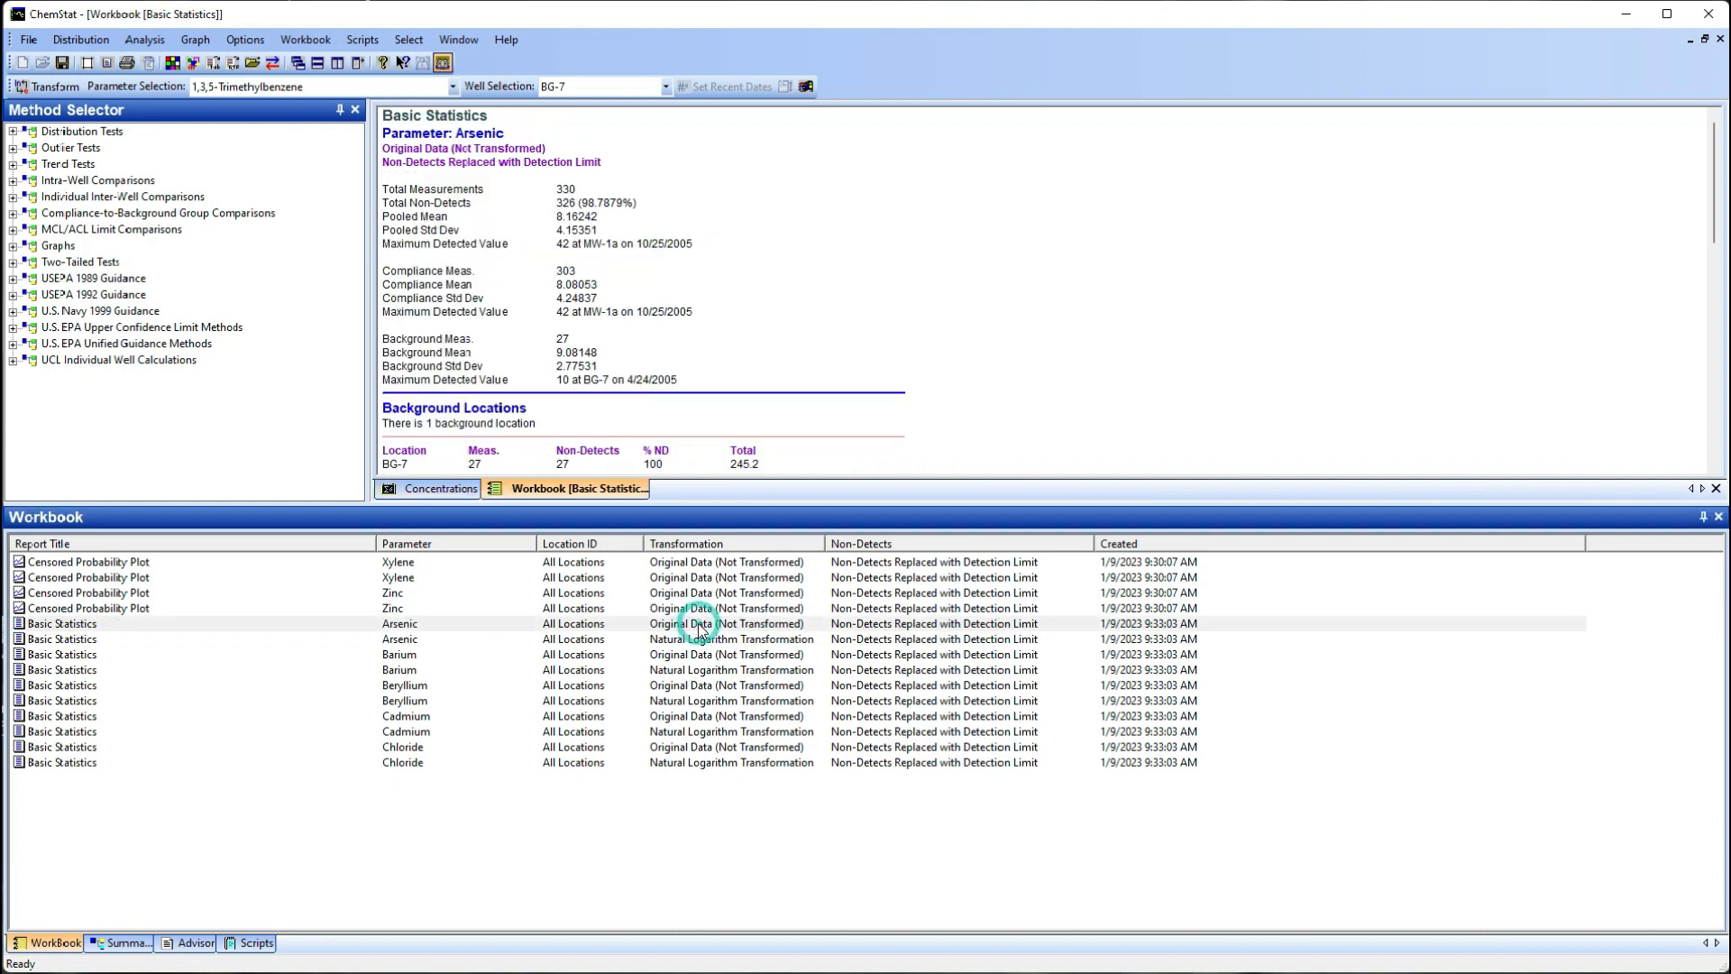
double_click(681, 640)
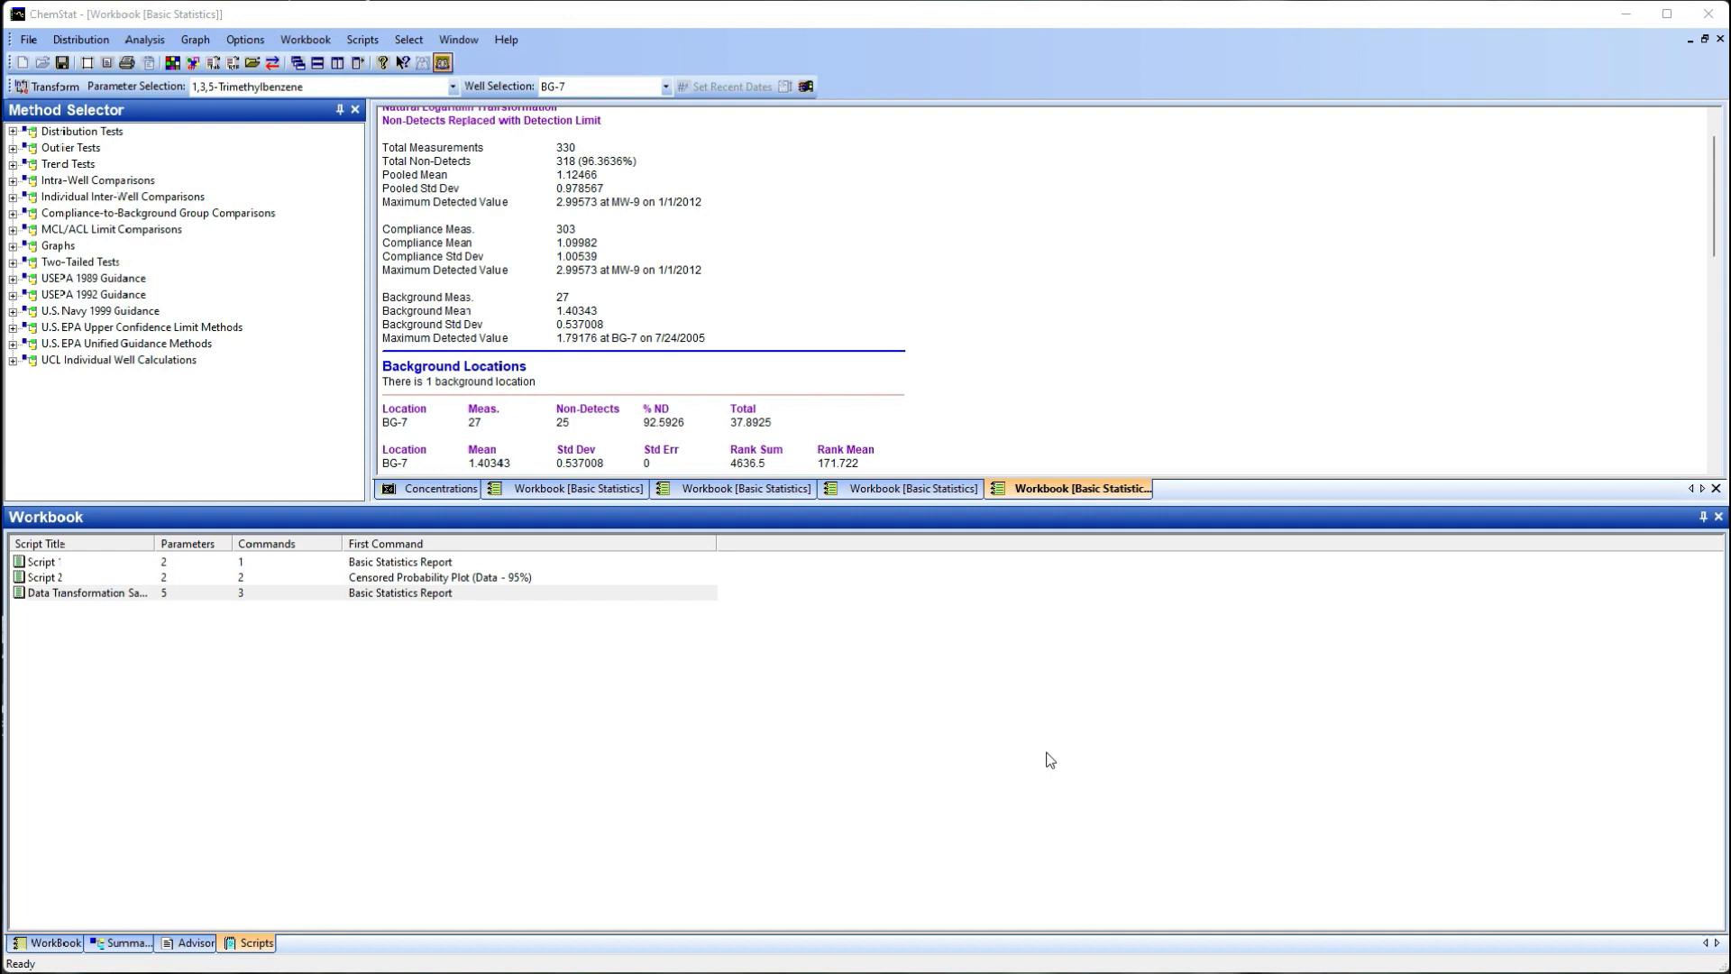
Start a new script titled "Cadmium" and proceed to its parameter selection
right_click(395, 686)
left_click(435, 722)
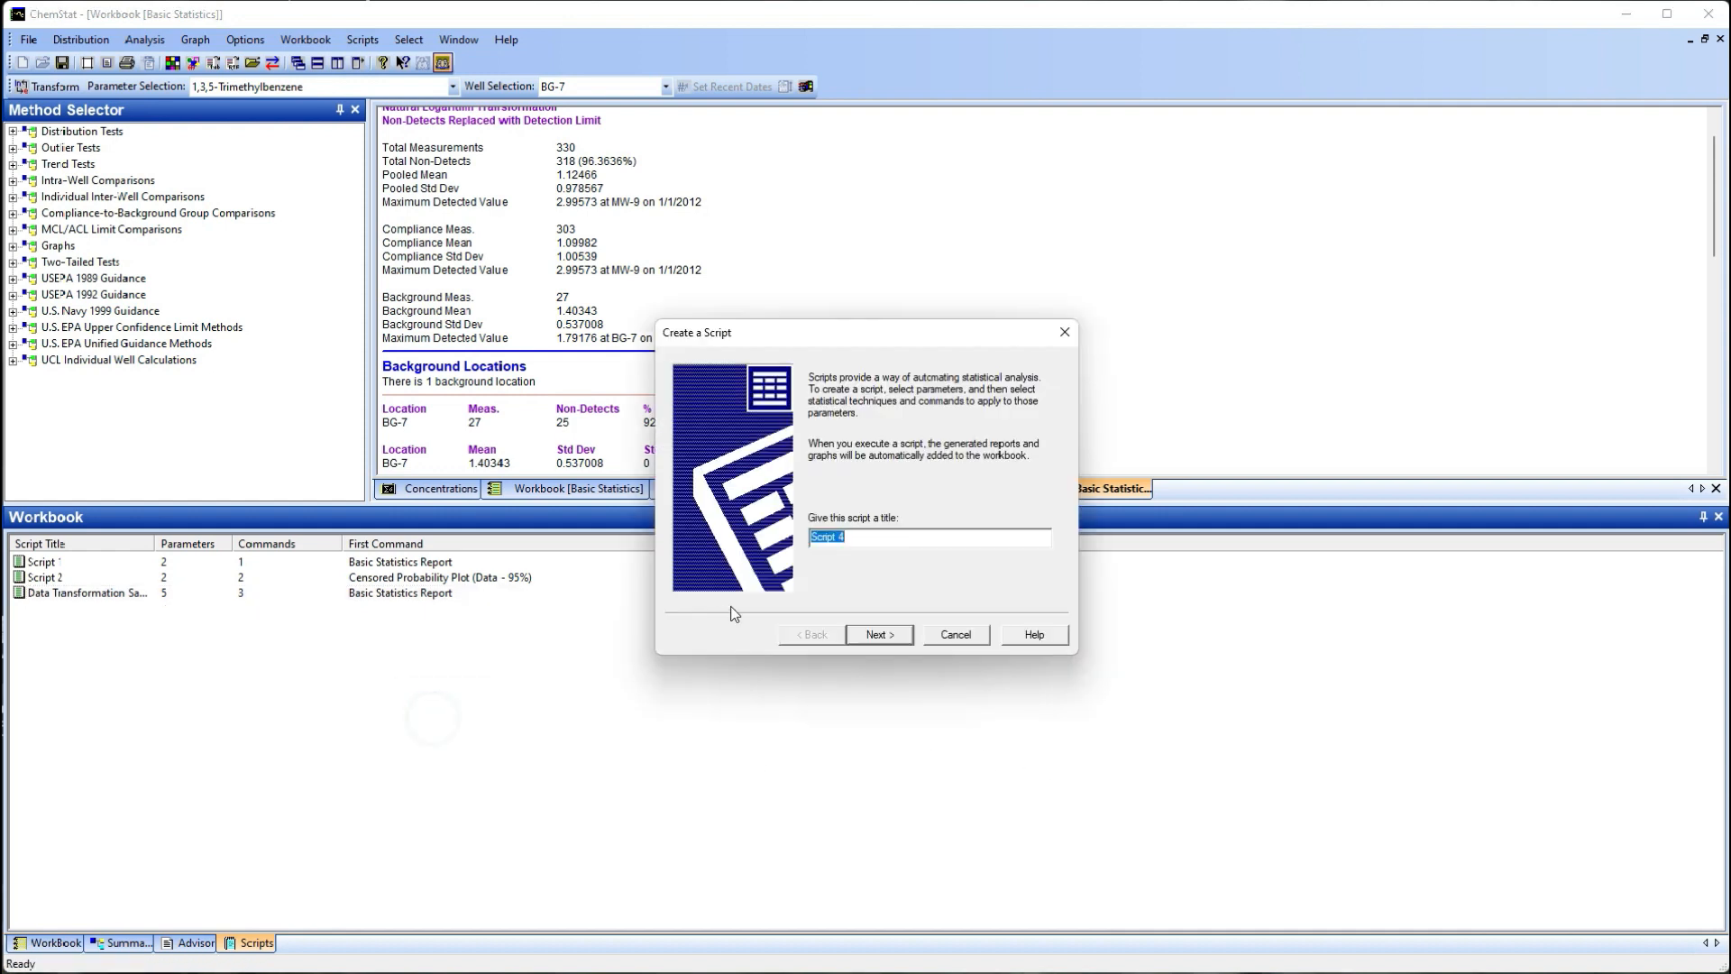
type("Cadmium")
left_click(874, 638)
Select Cadmium as the script's only parameter and proceed to the script commands
scroll(967, 456, "down", 10)
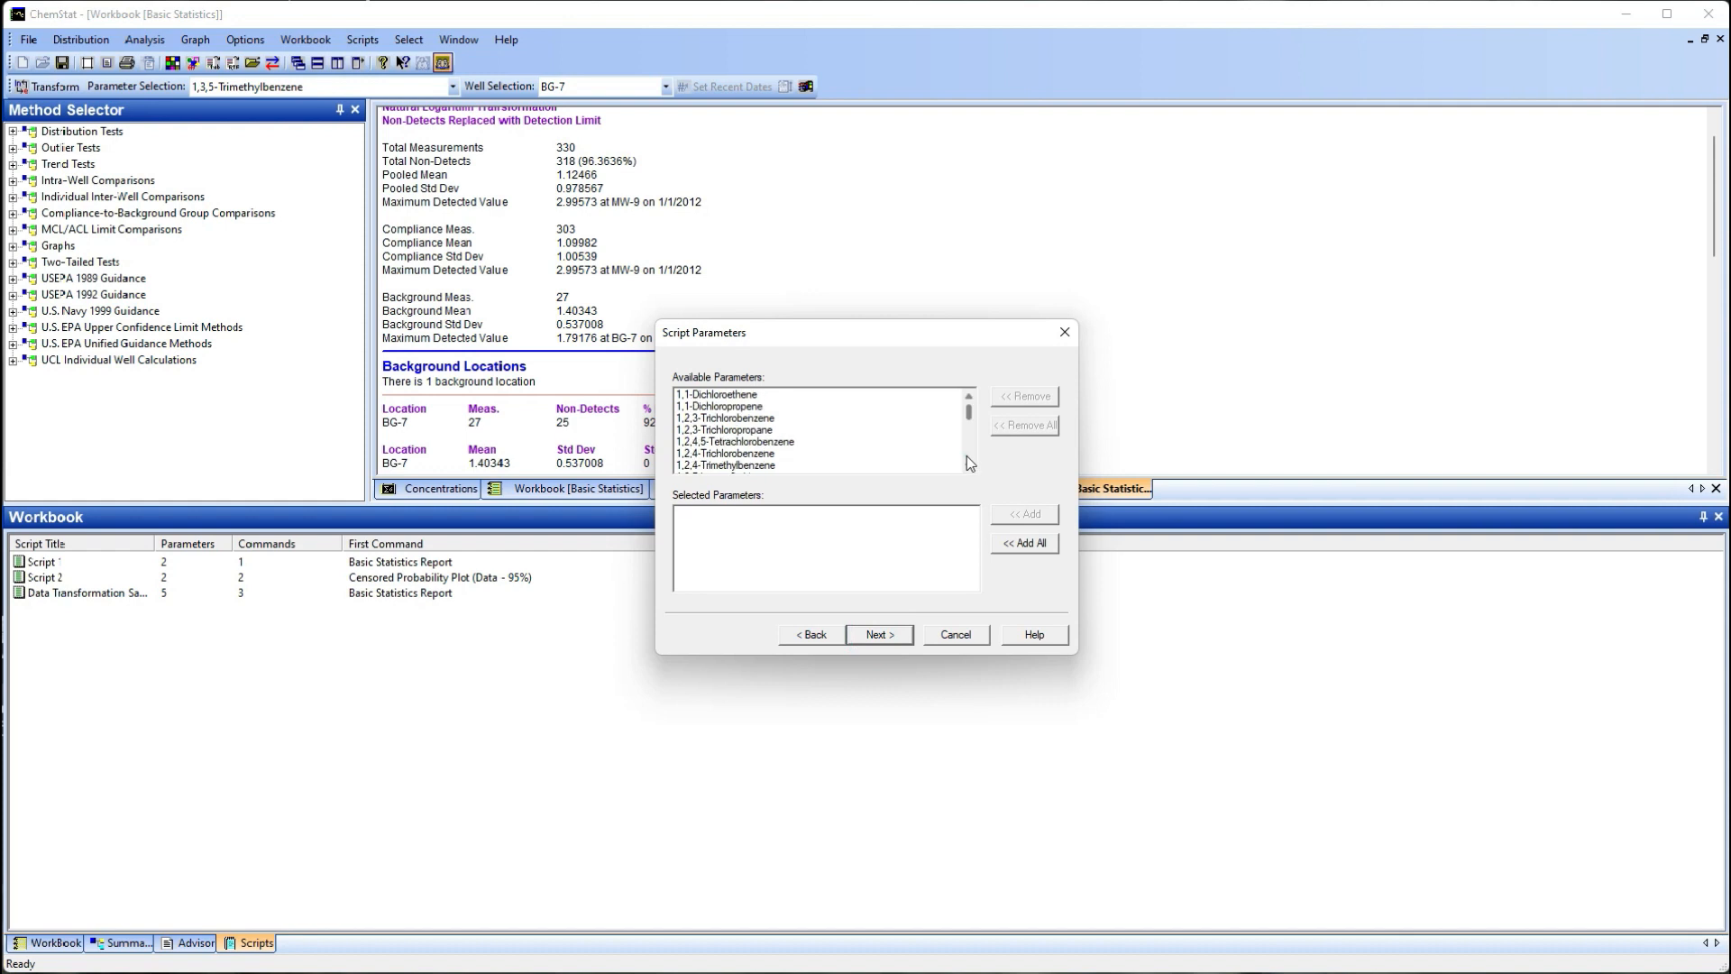
left_click(967, 454)
left_click(719, 396)
double_click(718, 398)
left_click(889, 634)
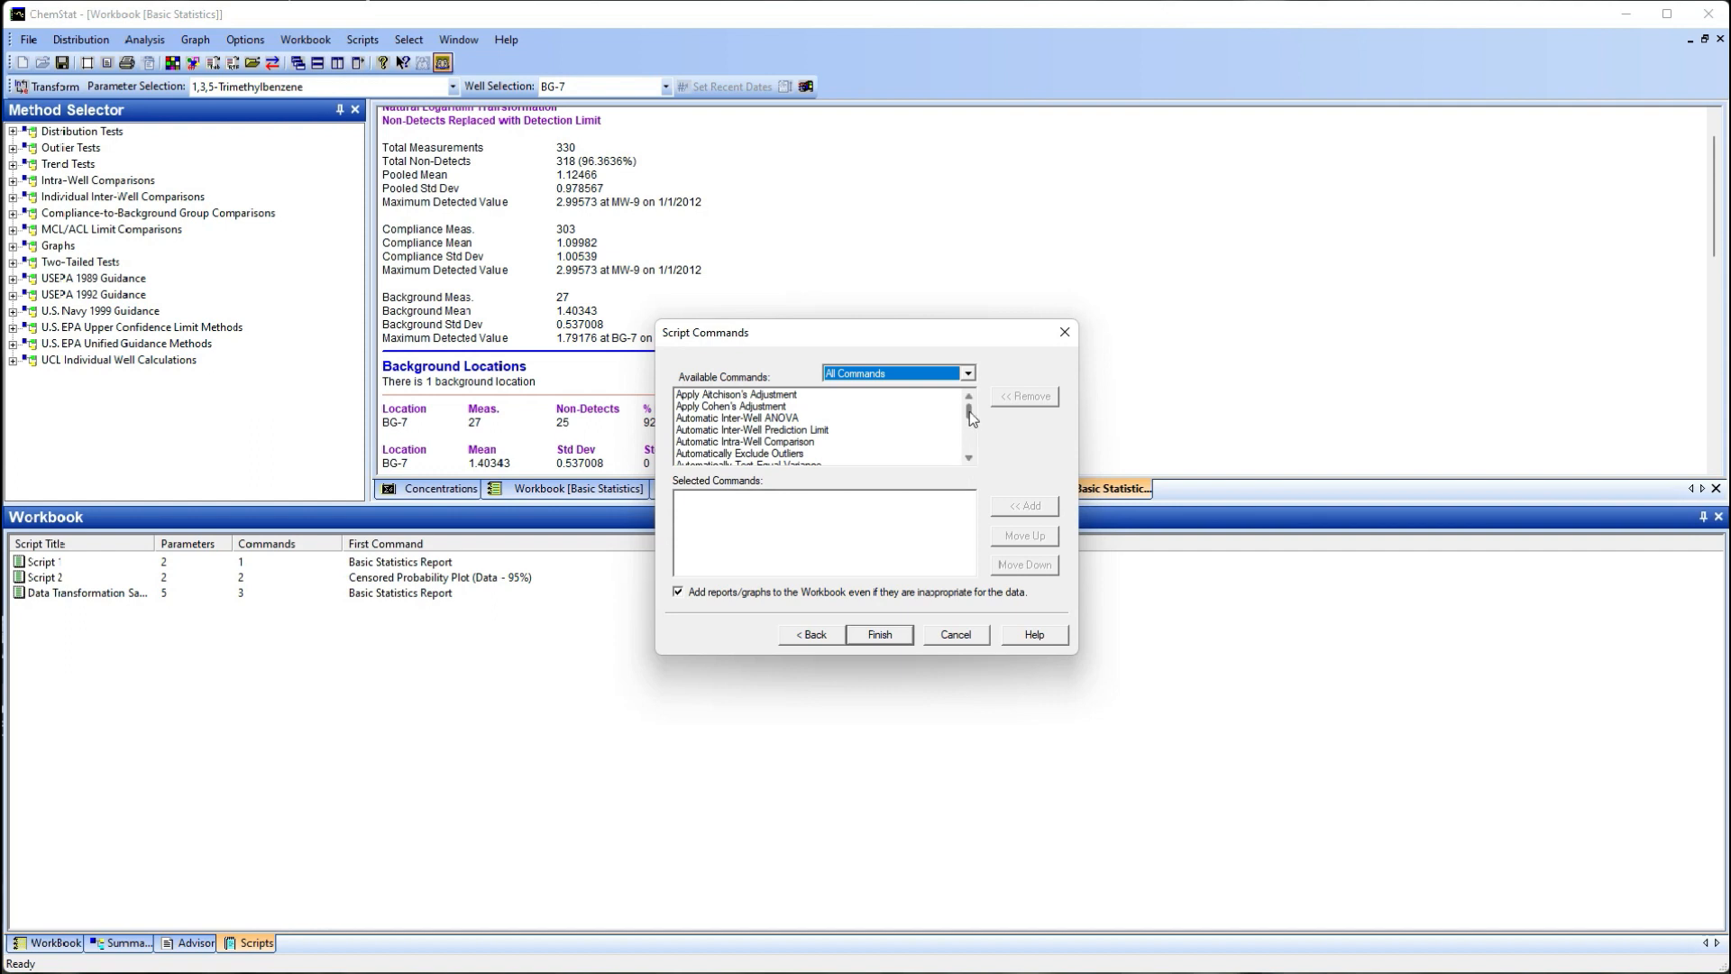
Add Dixon's Test for Outliers (95%) and Rosner's Test for Outliers (95%) from the outlier tests to the script
left_click_drag(970, 411, 970, 413)
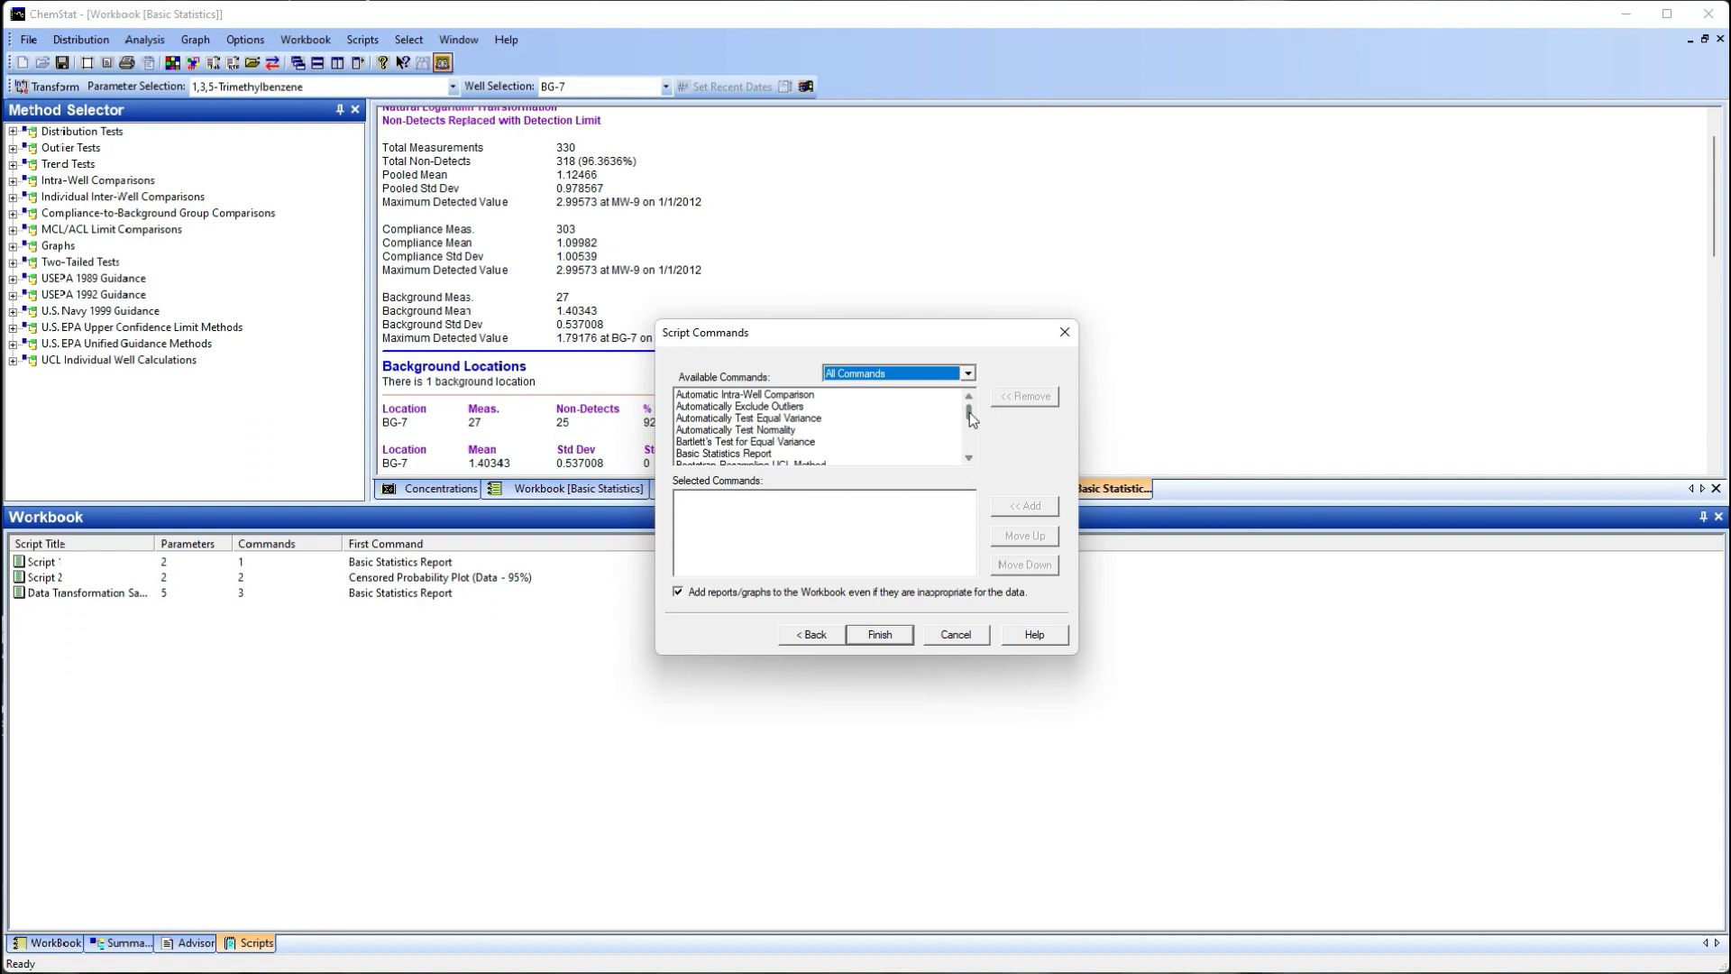
left_click(967, 373)
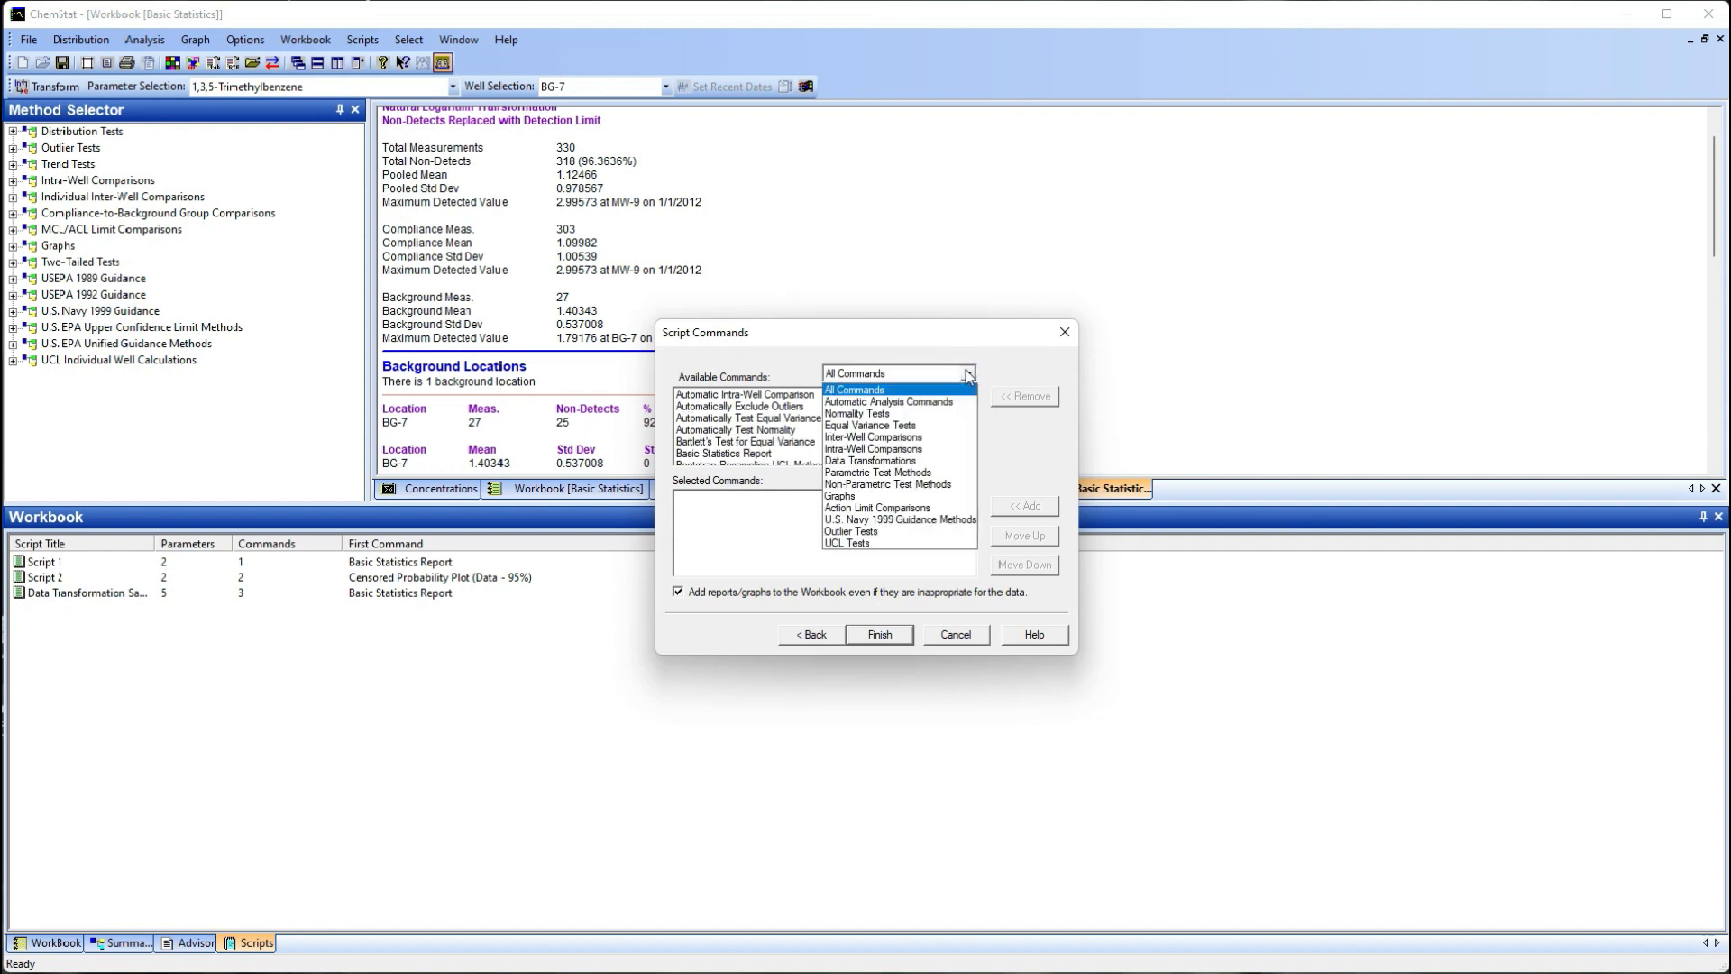
left_click(866, 532)
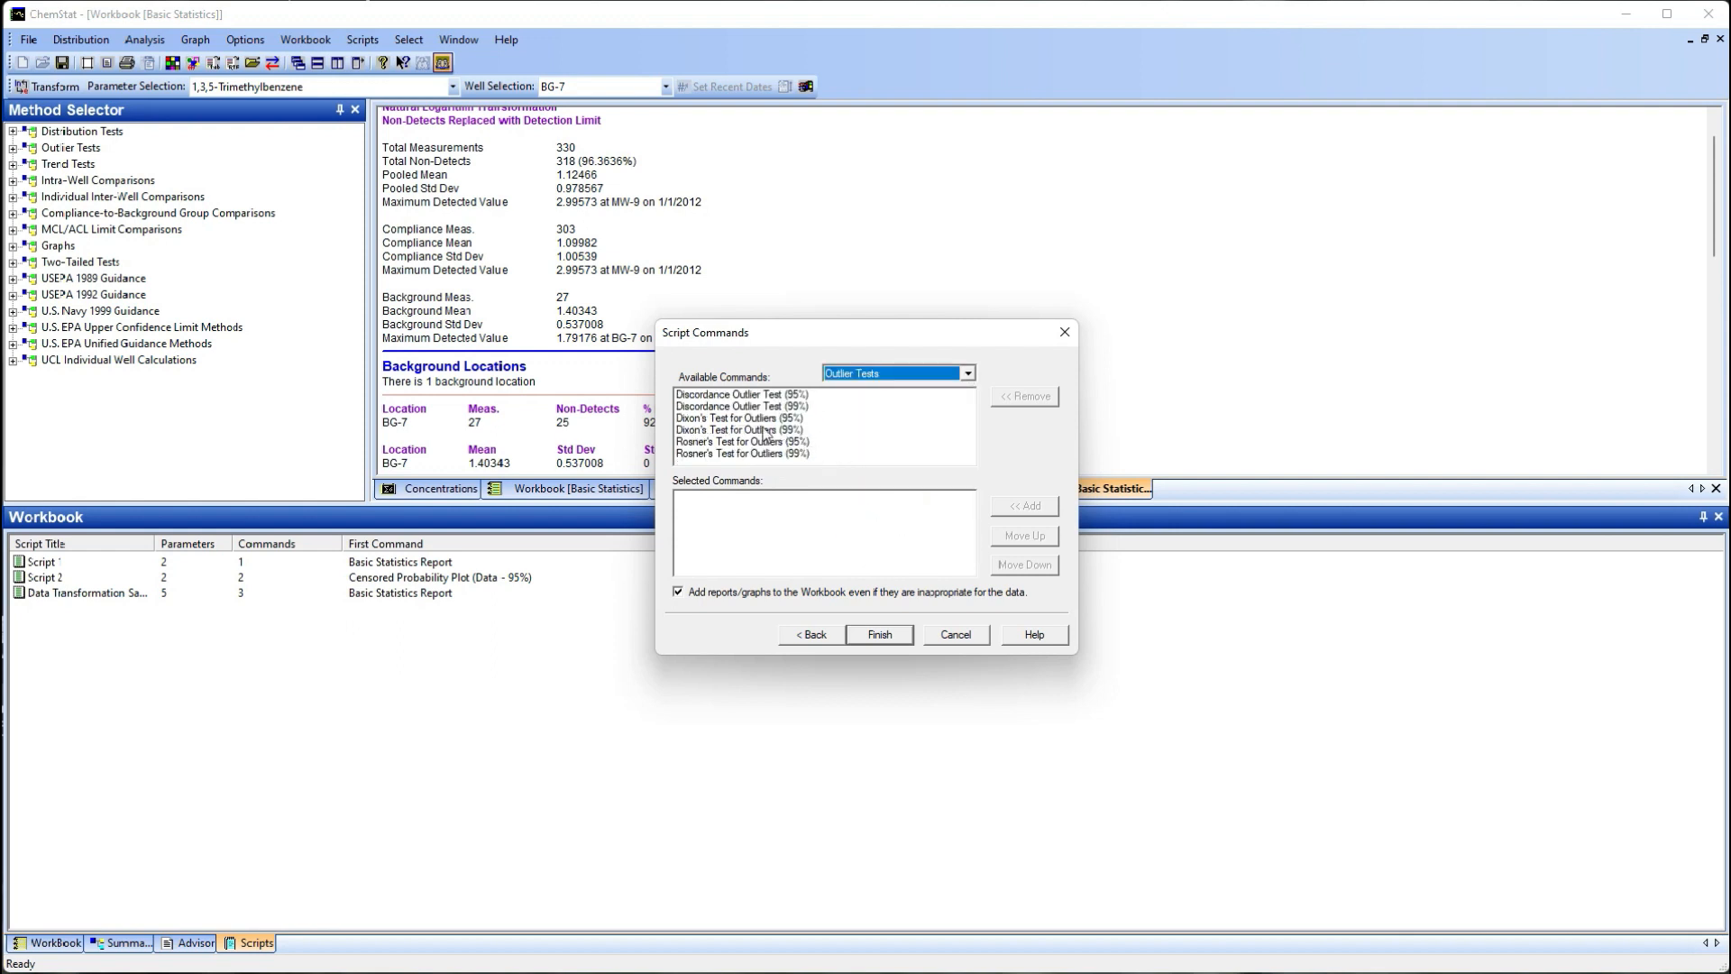
double_click(737, 418)
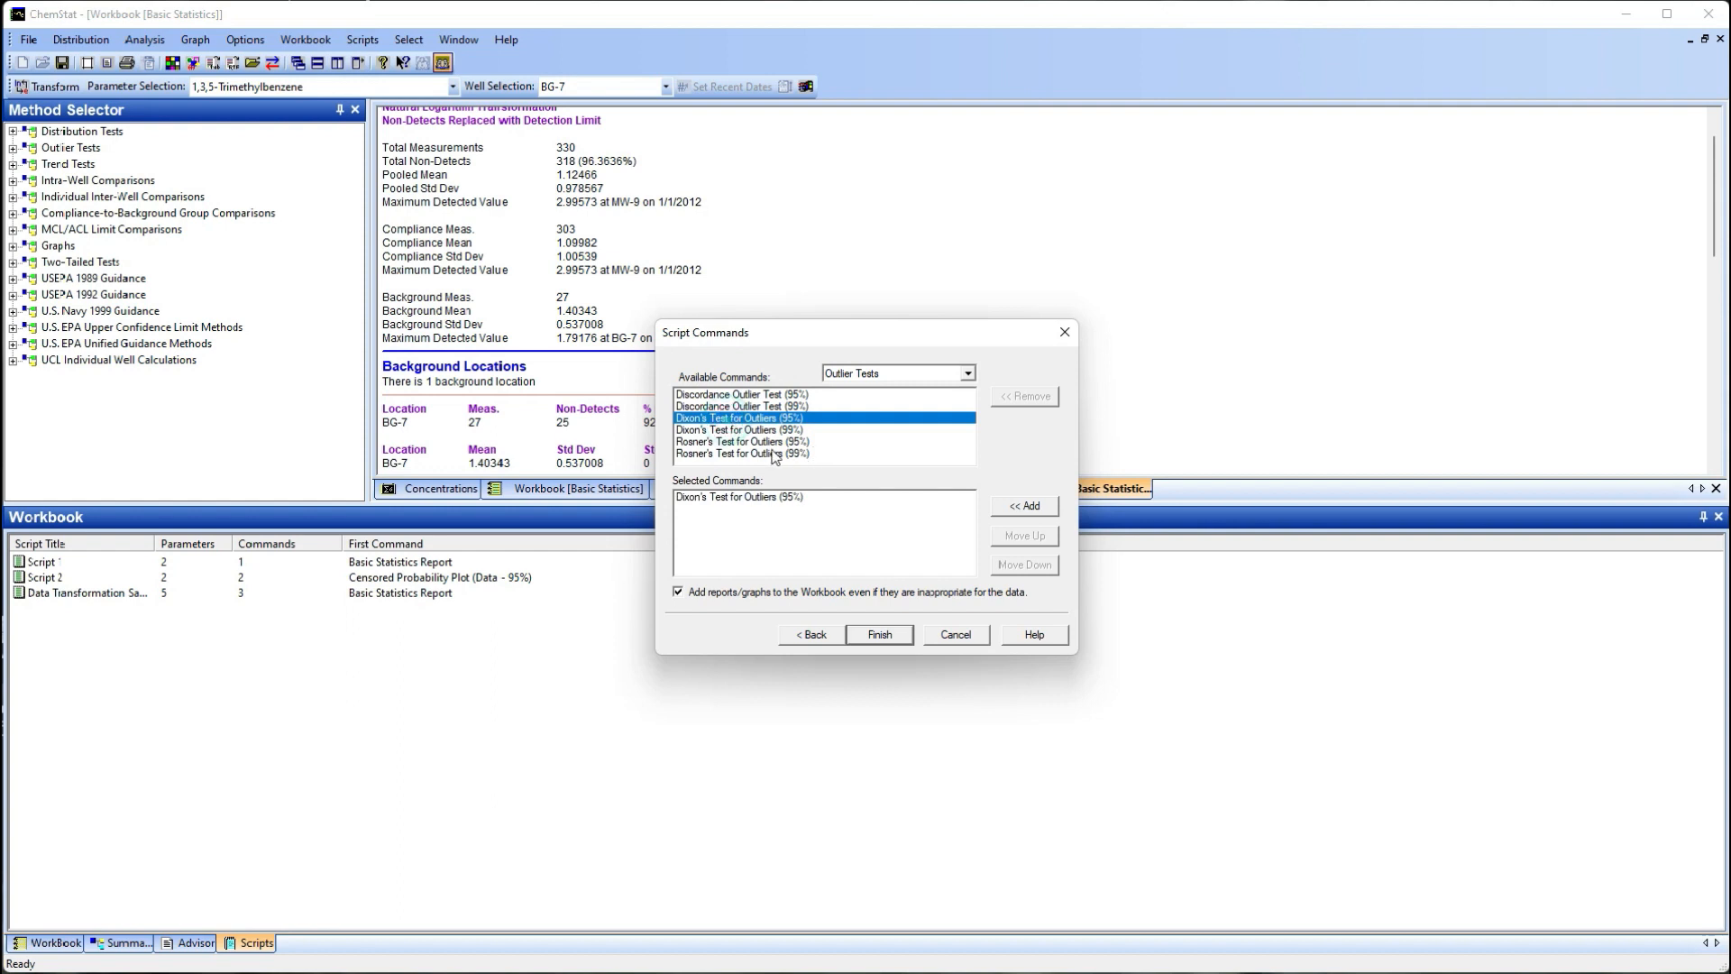
double_click(737, 442)
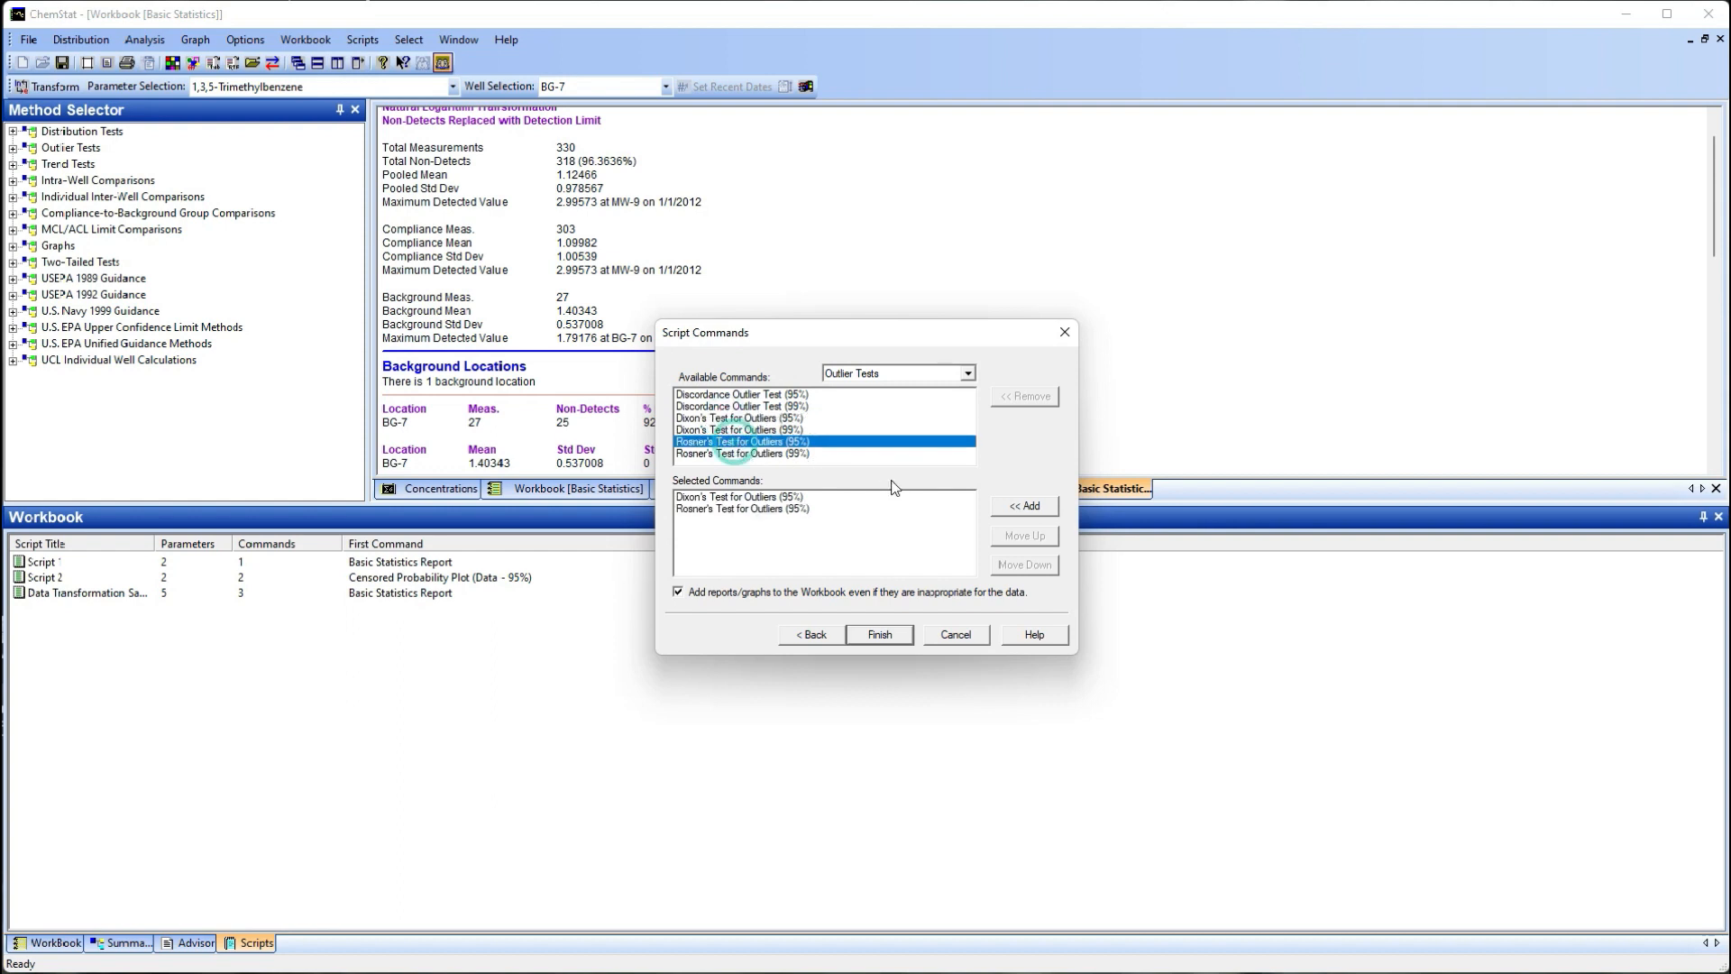
Add the D'Agostino Test for Normality from the normality tests to the script
left_click(964, 376)
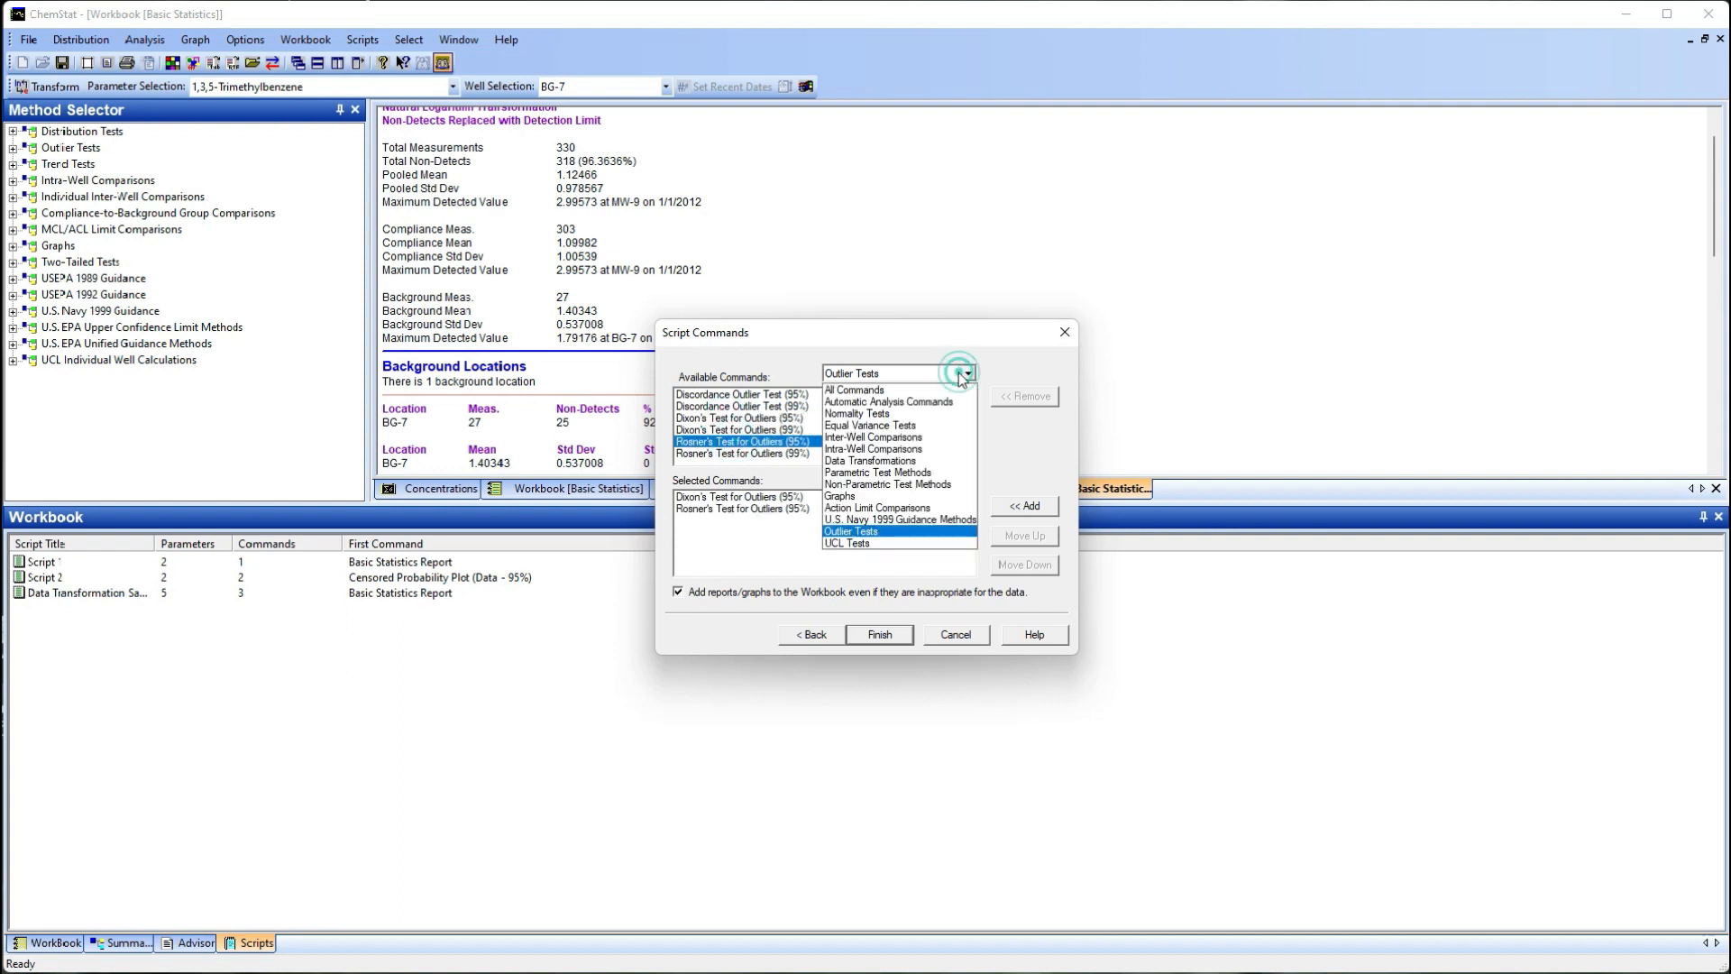
left_click(901, 416)
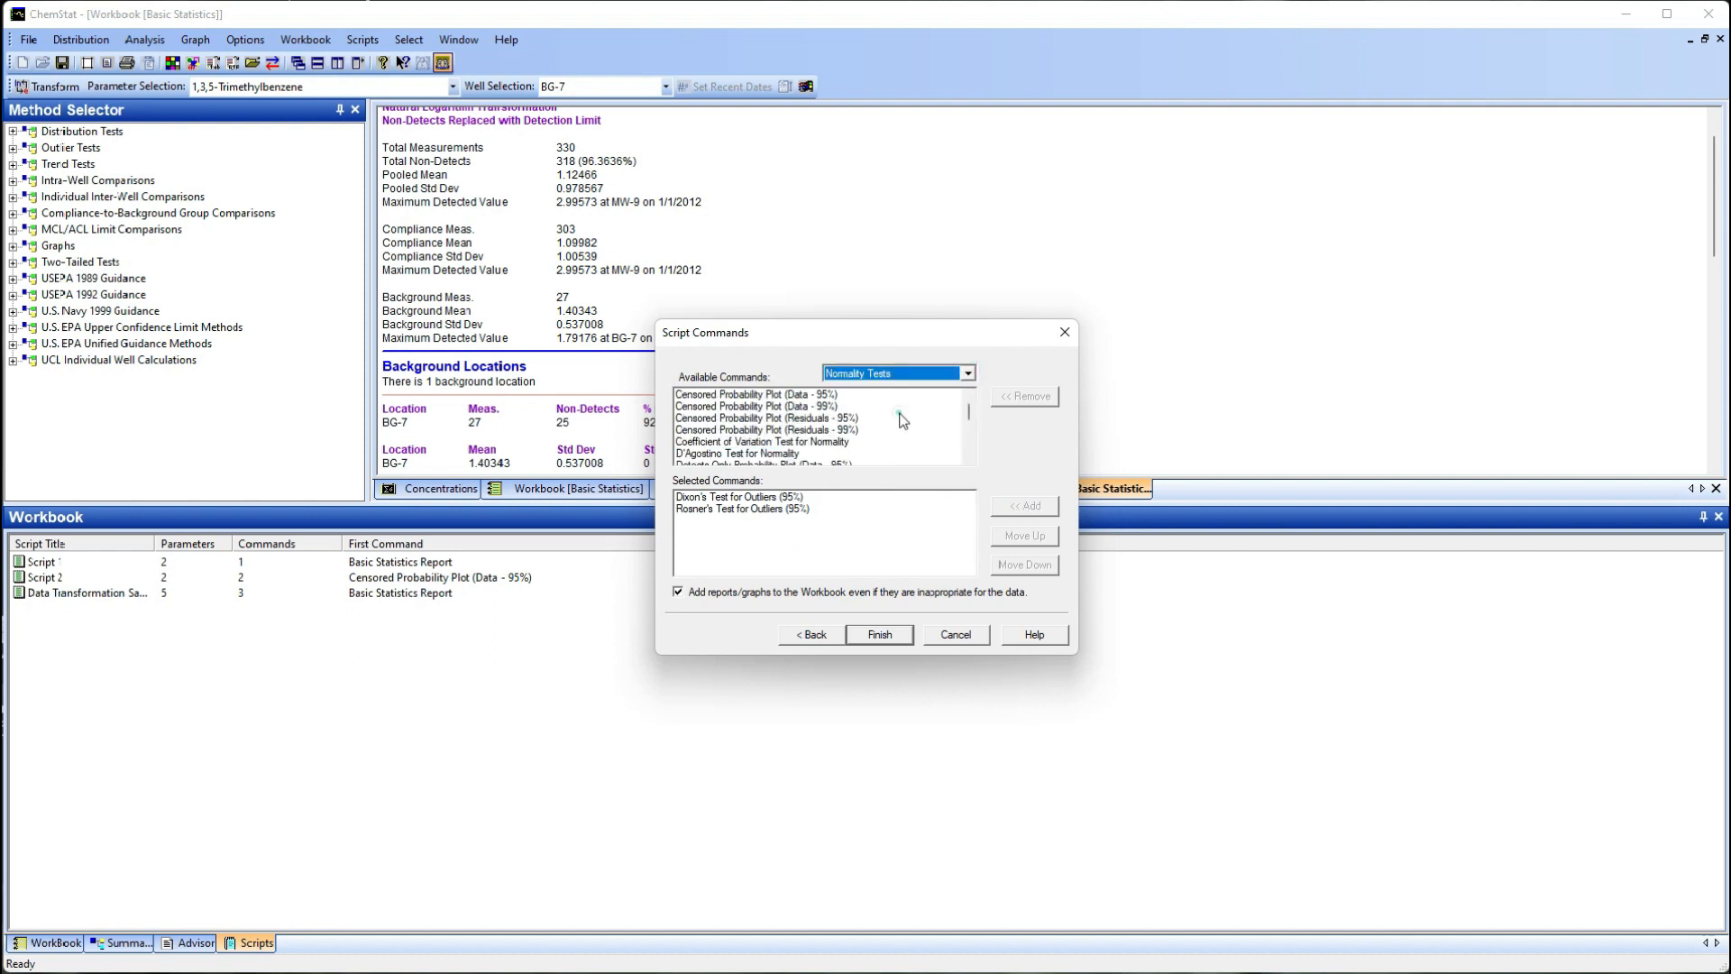
left_click(739, 454)
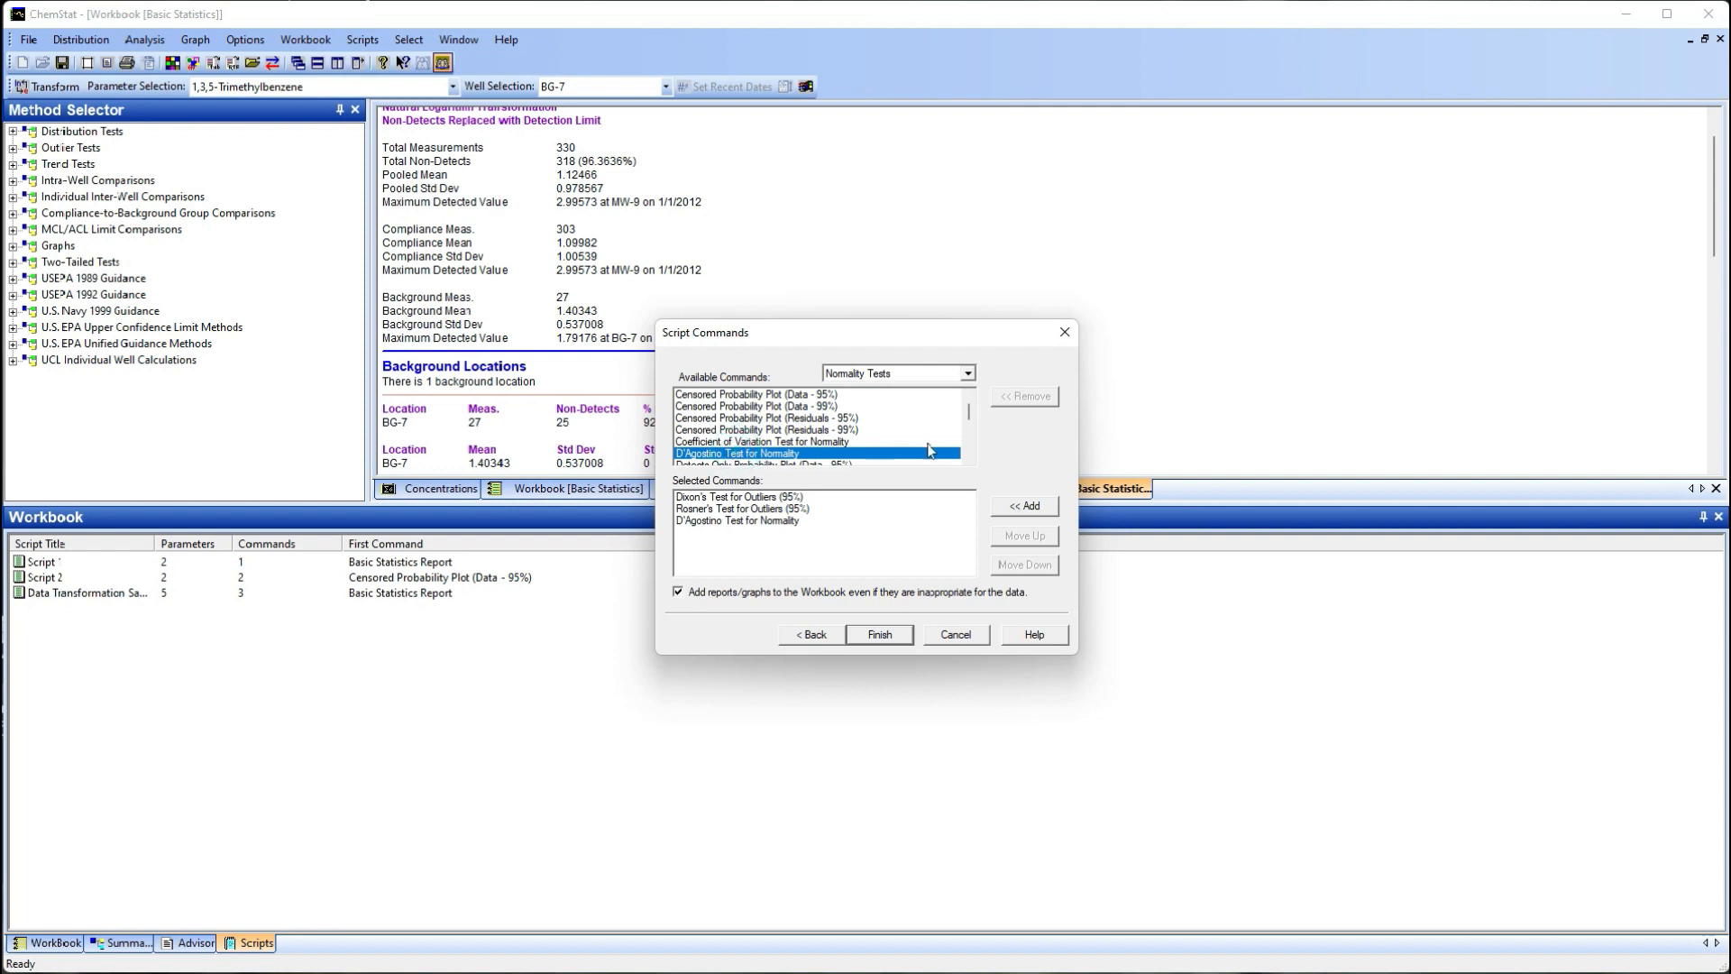
Add the Parametric t-test Individual Well (99%) from the parametric test methods and finish the script
left_click(968, 377)
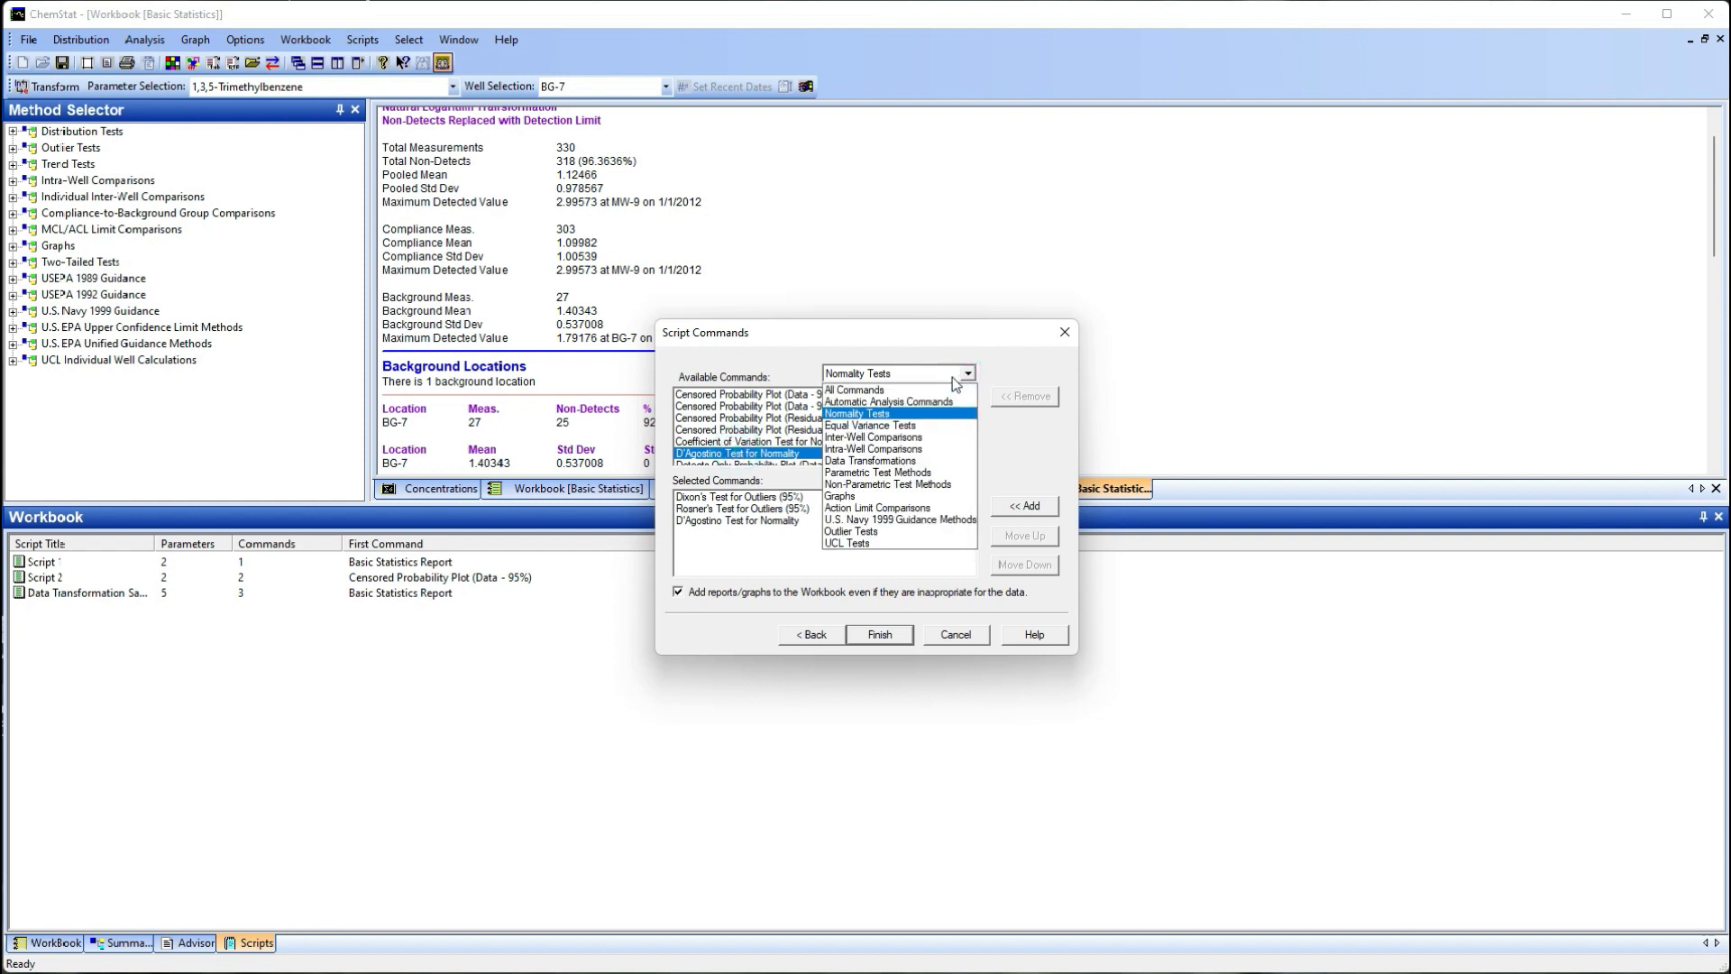
left_click(888, 475)
scroll(938, 428, "down", 2)
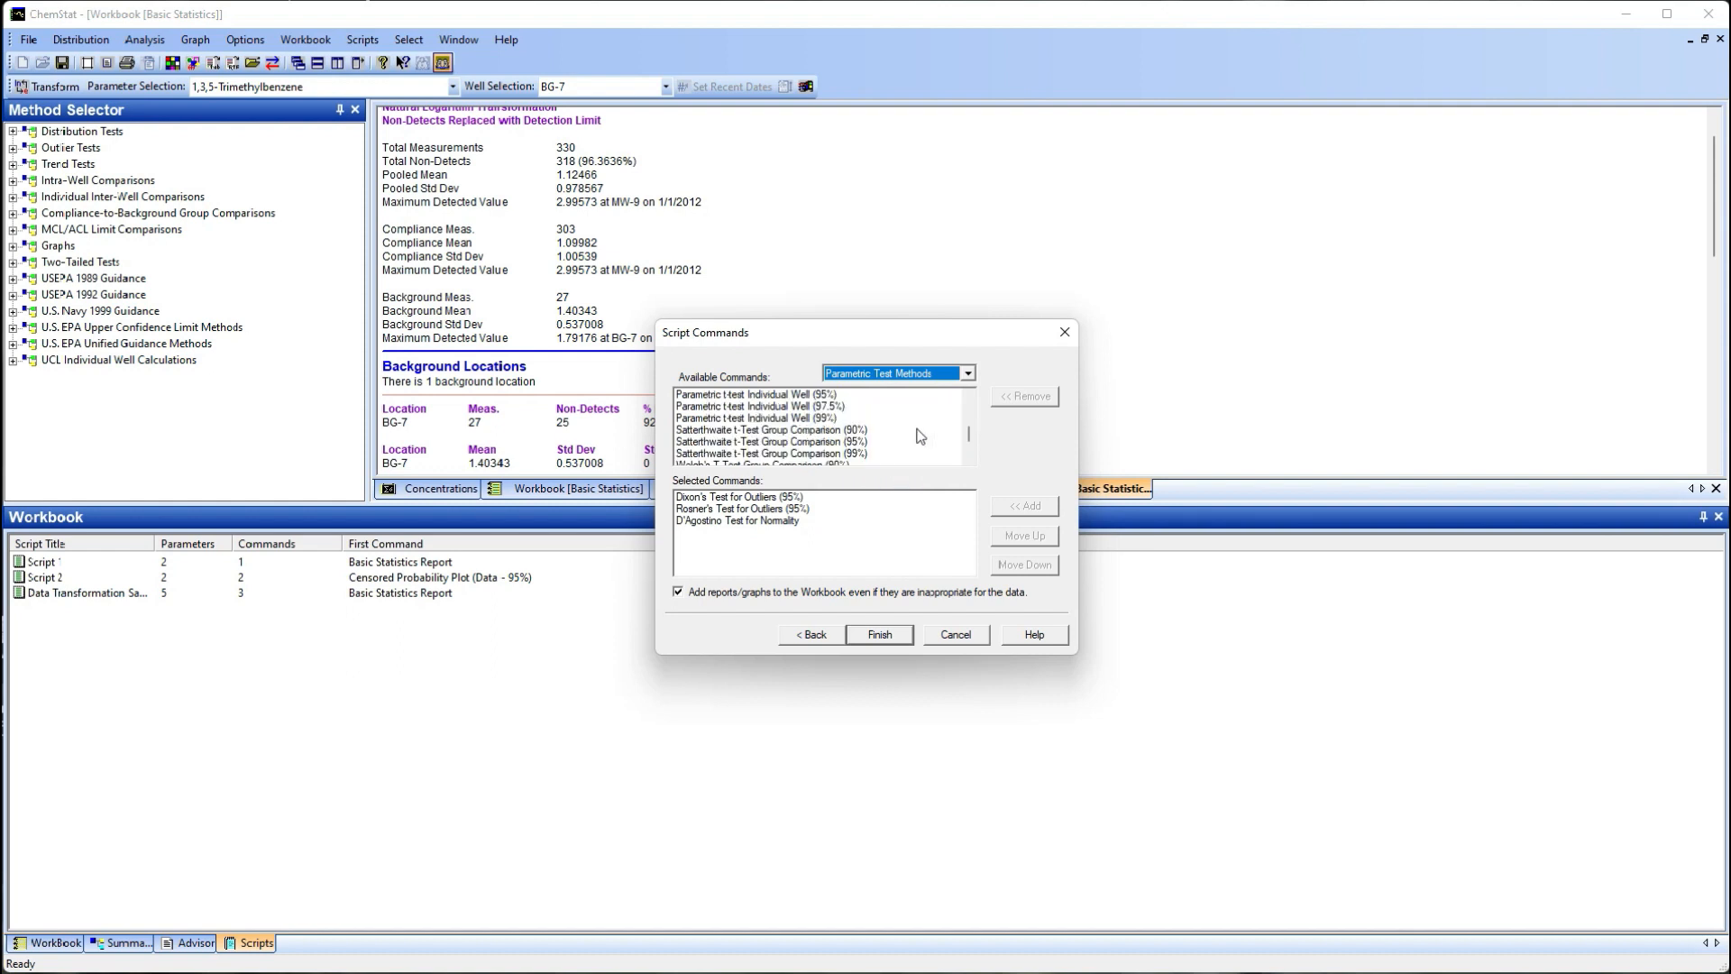
double_click(769, 418)
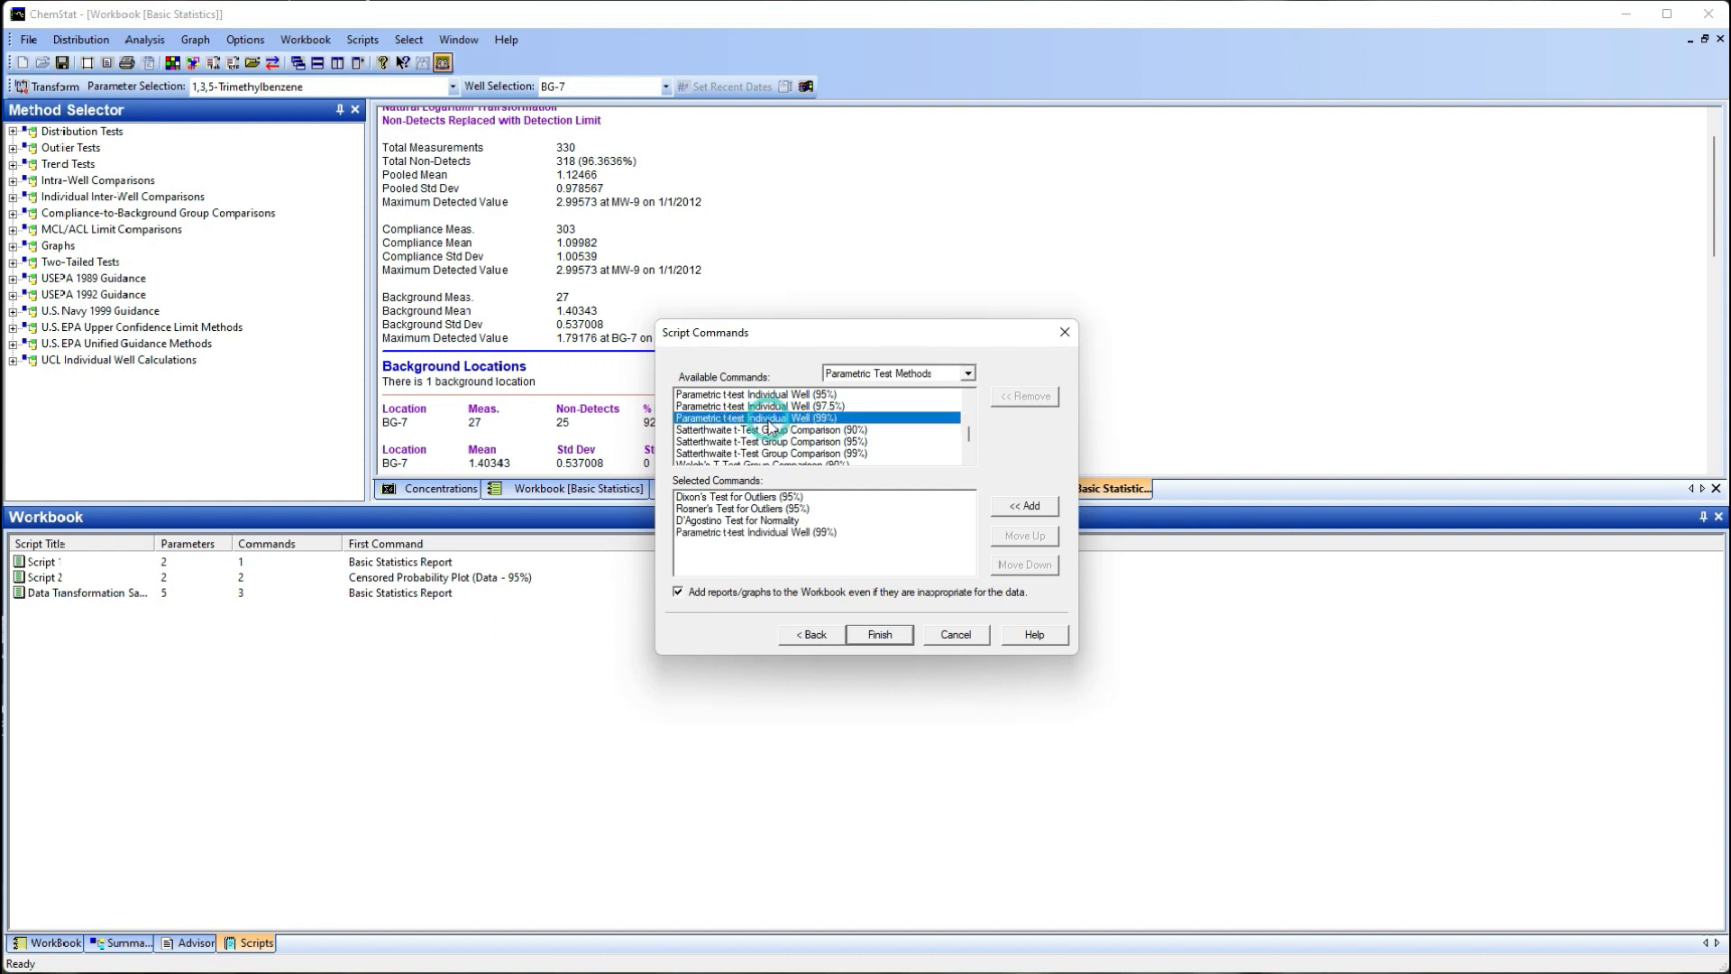
left_click(893, 637)
Execute the Cadmium script, dismiss the completion notice and close the processing log
left_click(97, 610)
right_click(73, 608)
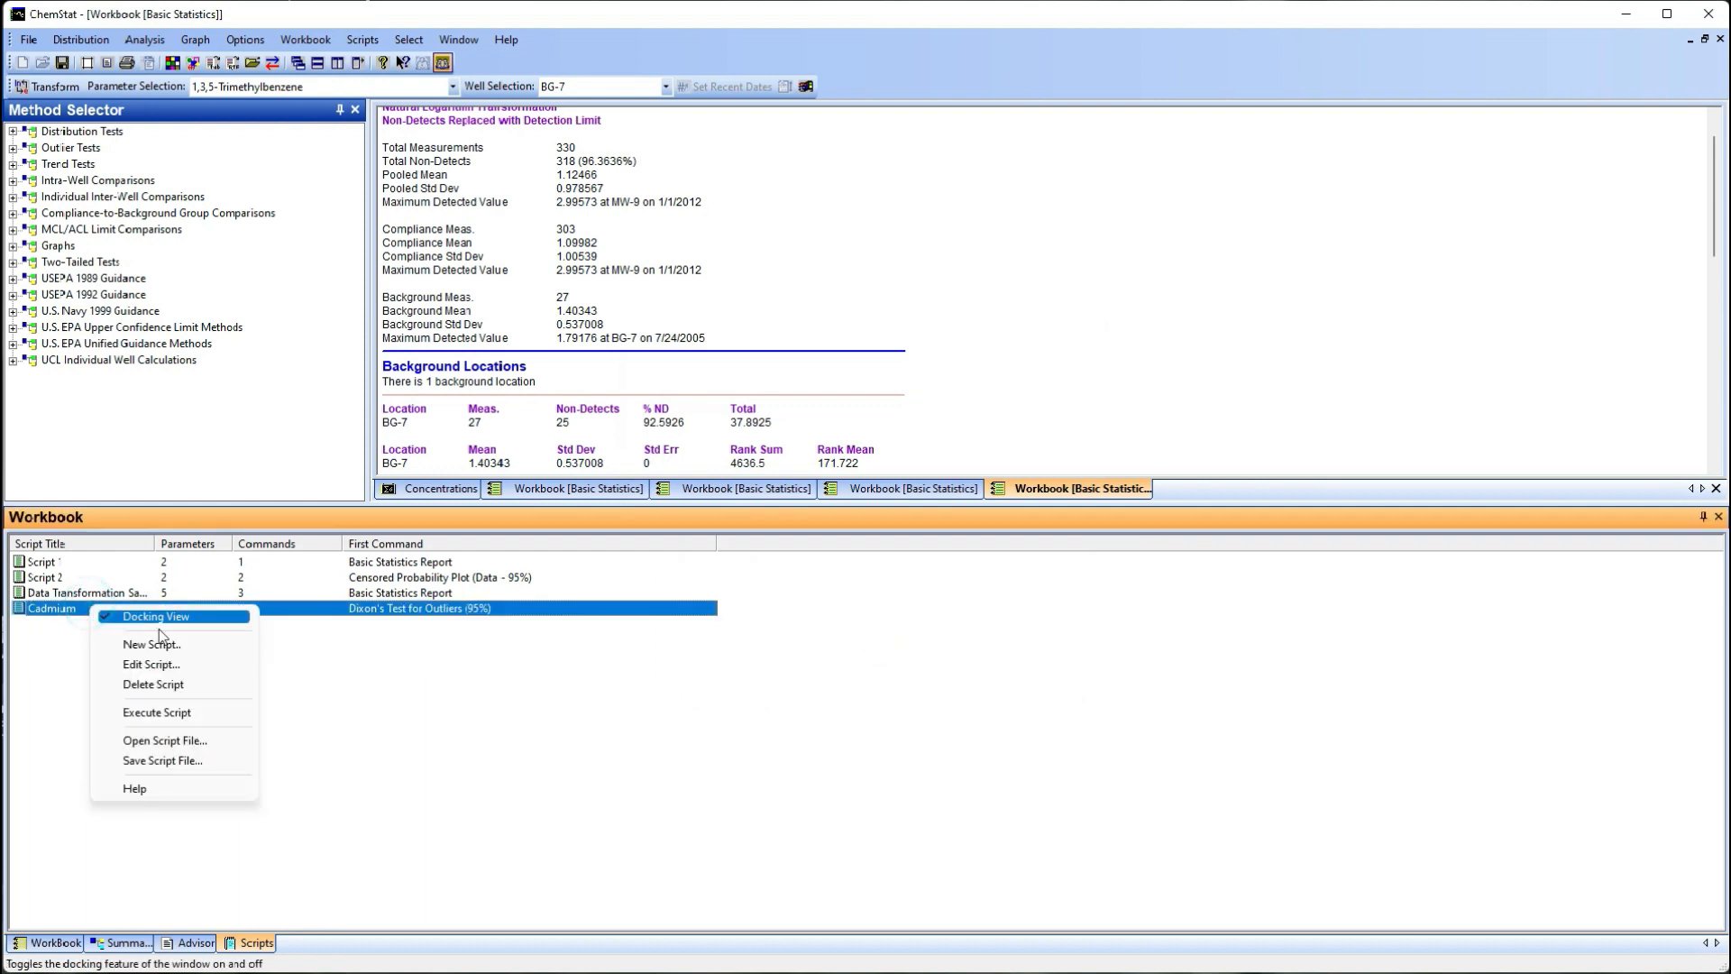
left_click(188, 711)
left_click(920, 574)
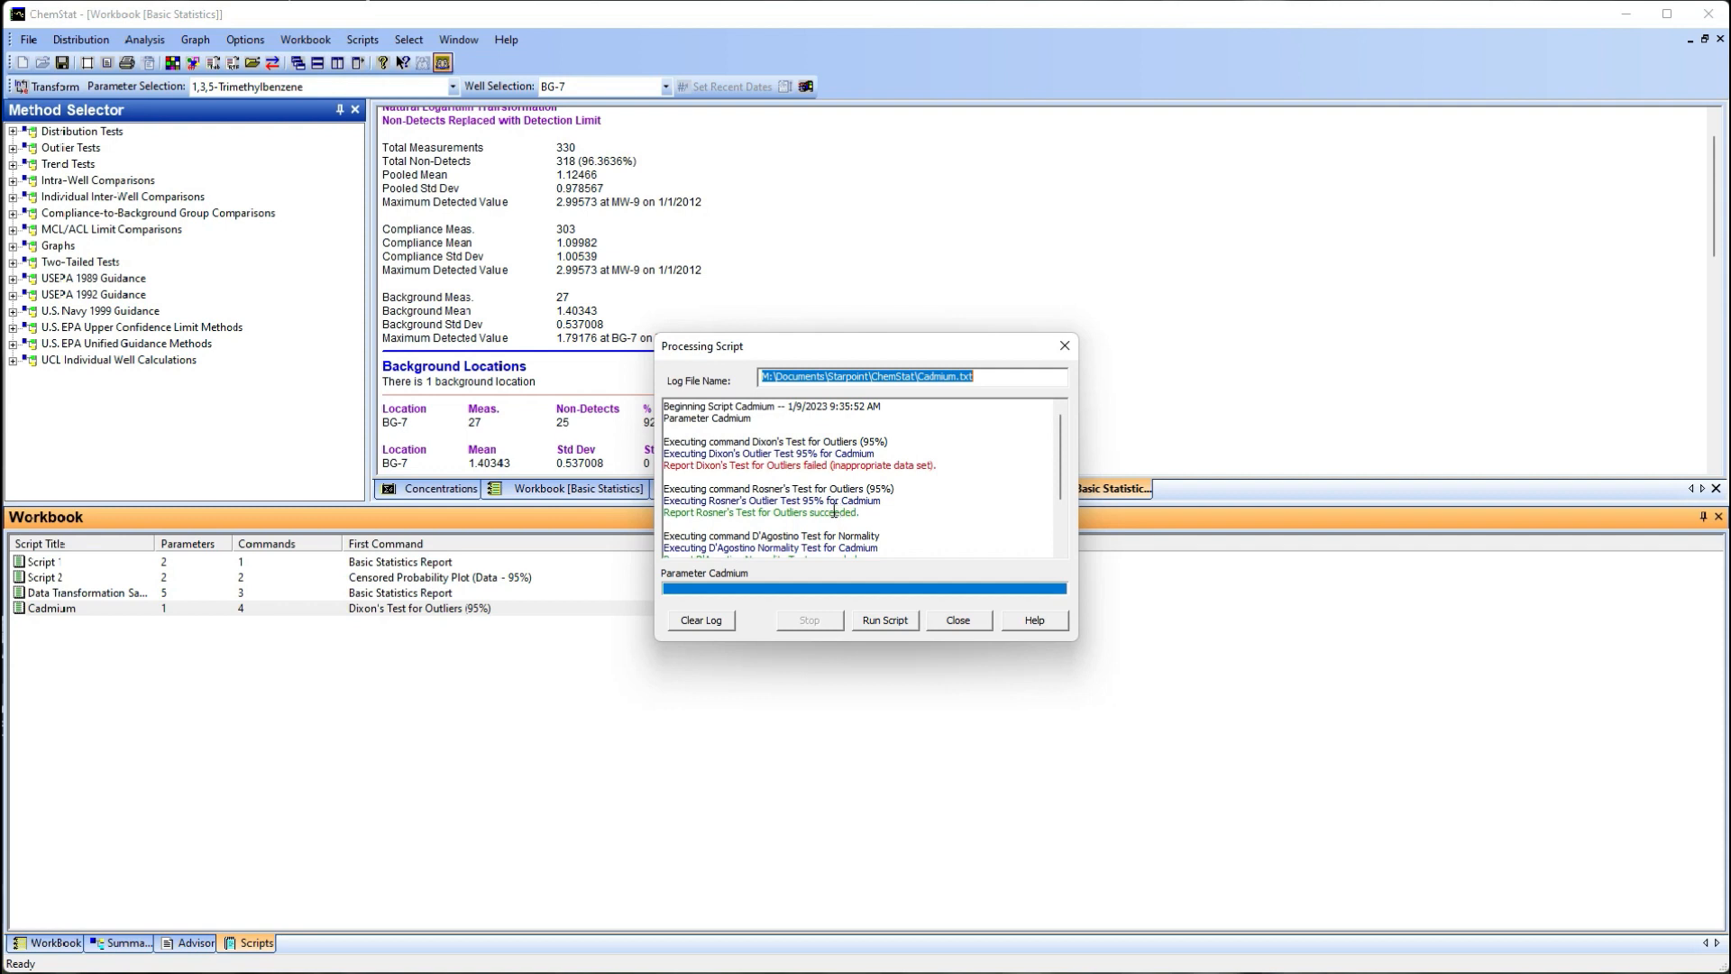
left_click(960, 620)
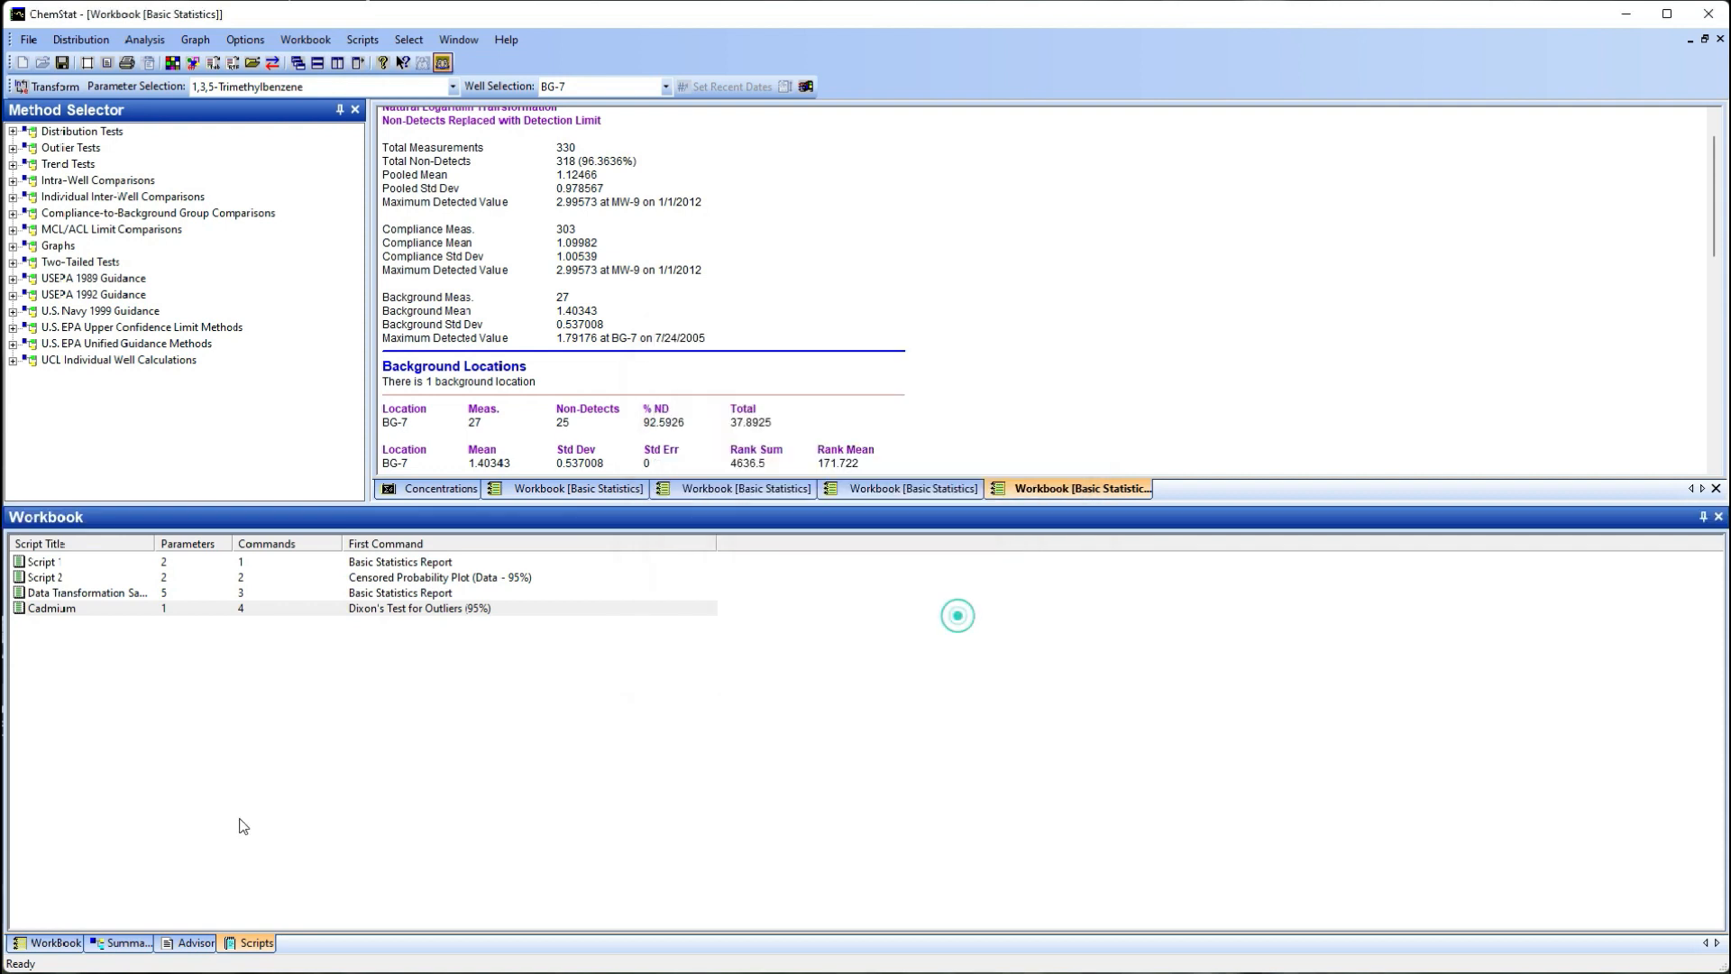
View the Cadmium Dixon's Test for Outliers report in the workbook and read the Advisor's explanation of it
left_click(50, 943)
left_click(23, 793)
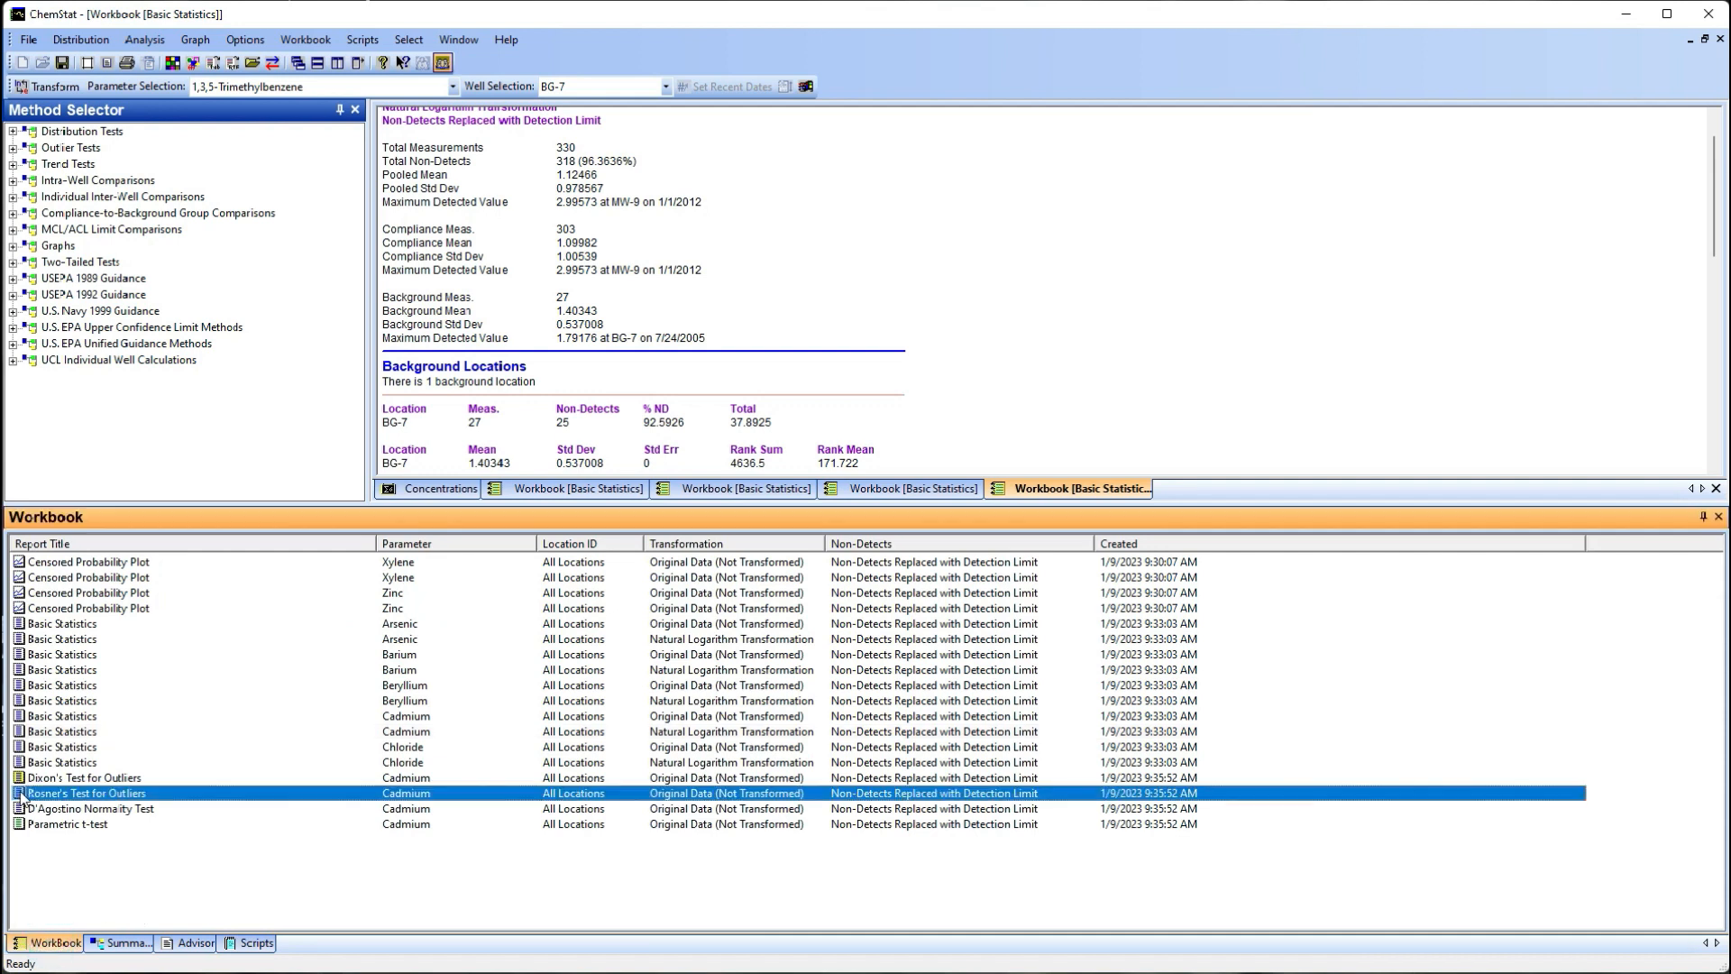
double_click(65, 777)
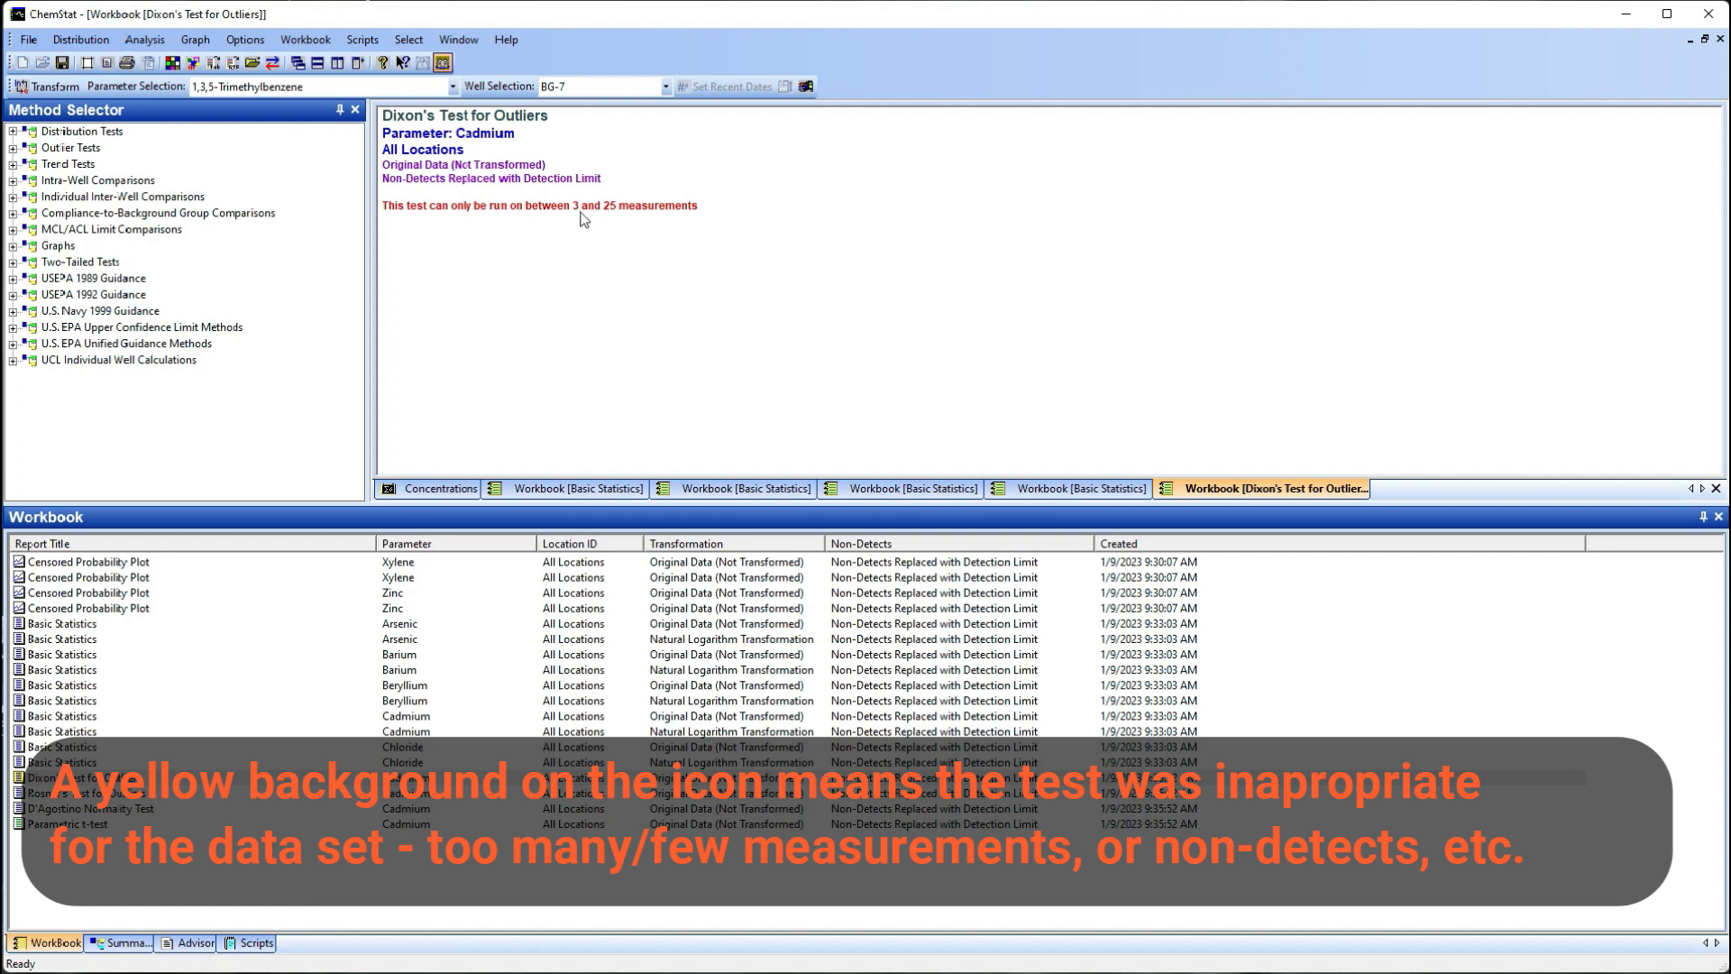
left_click(199, 944)
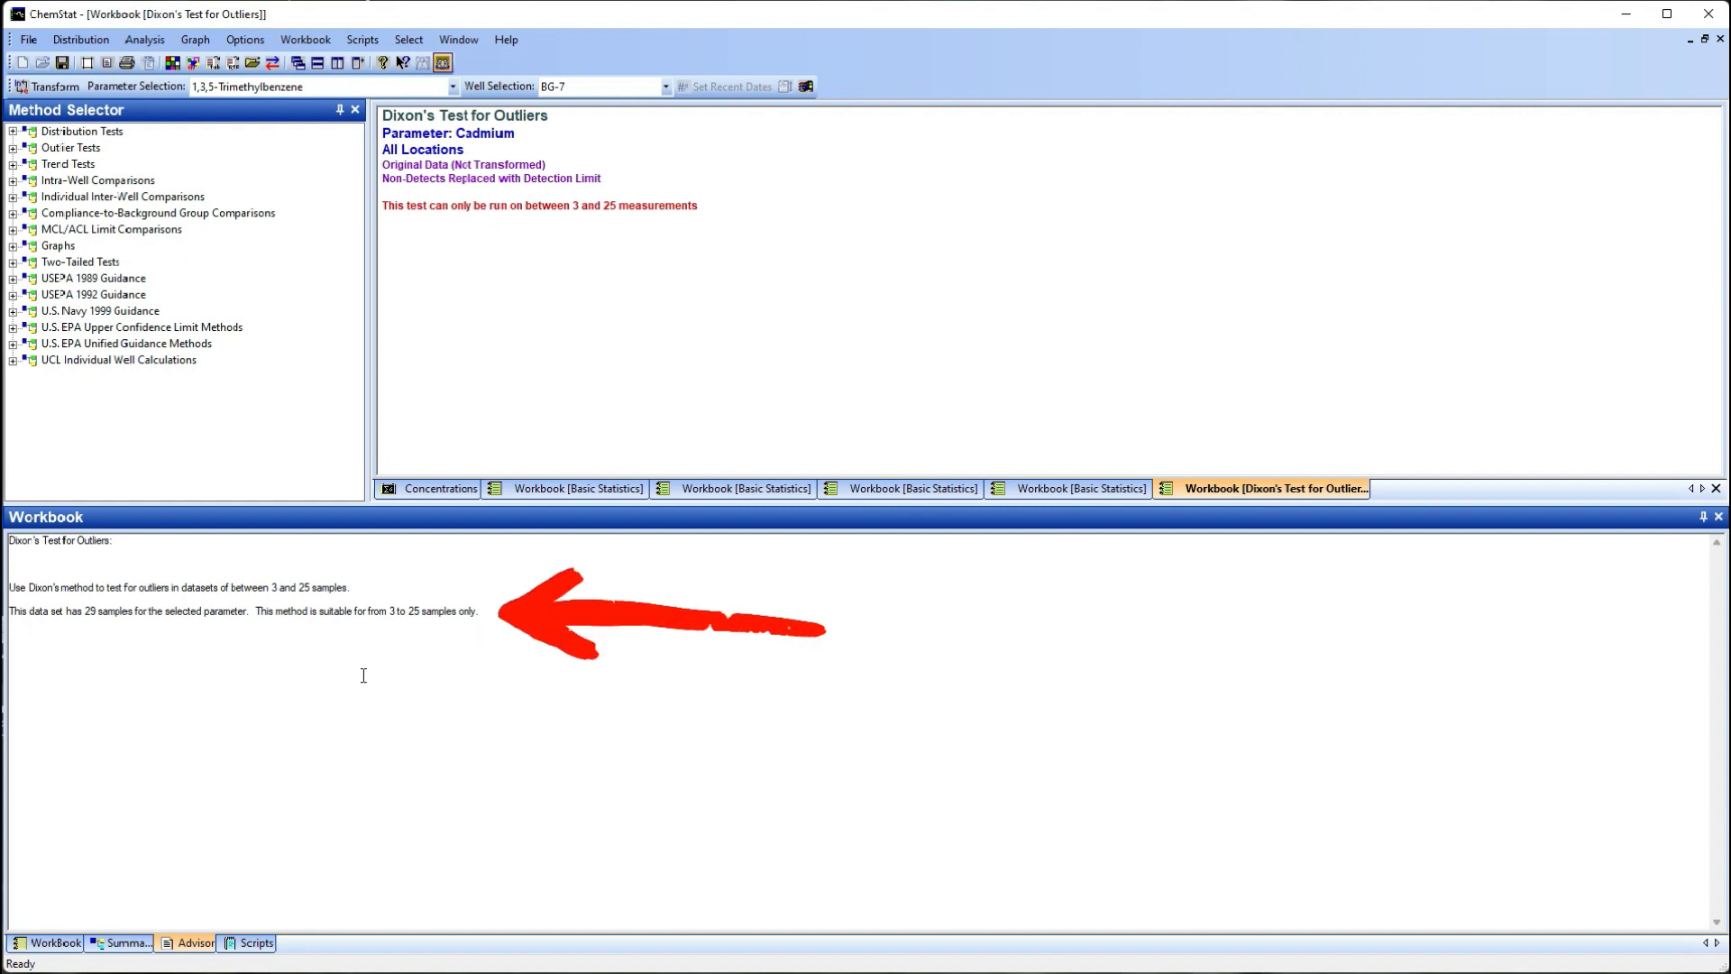
Return to the workbook reports and examine the Cadmium Rosner's Test for Outliers report through its last iteration
left_click(56, 943)
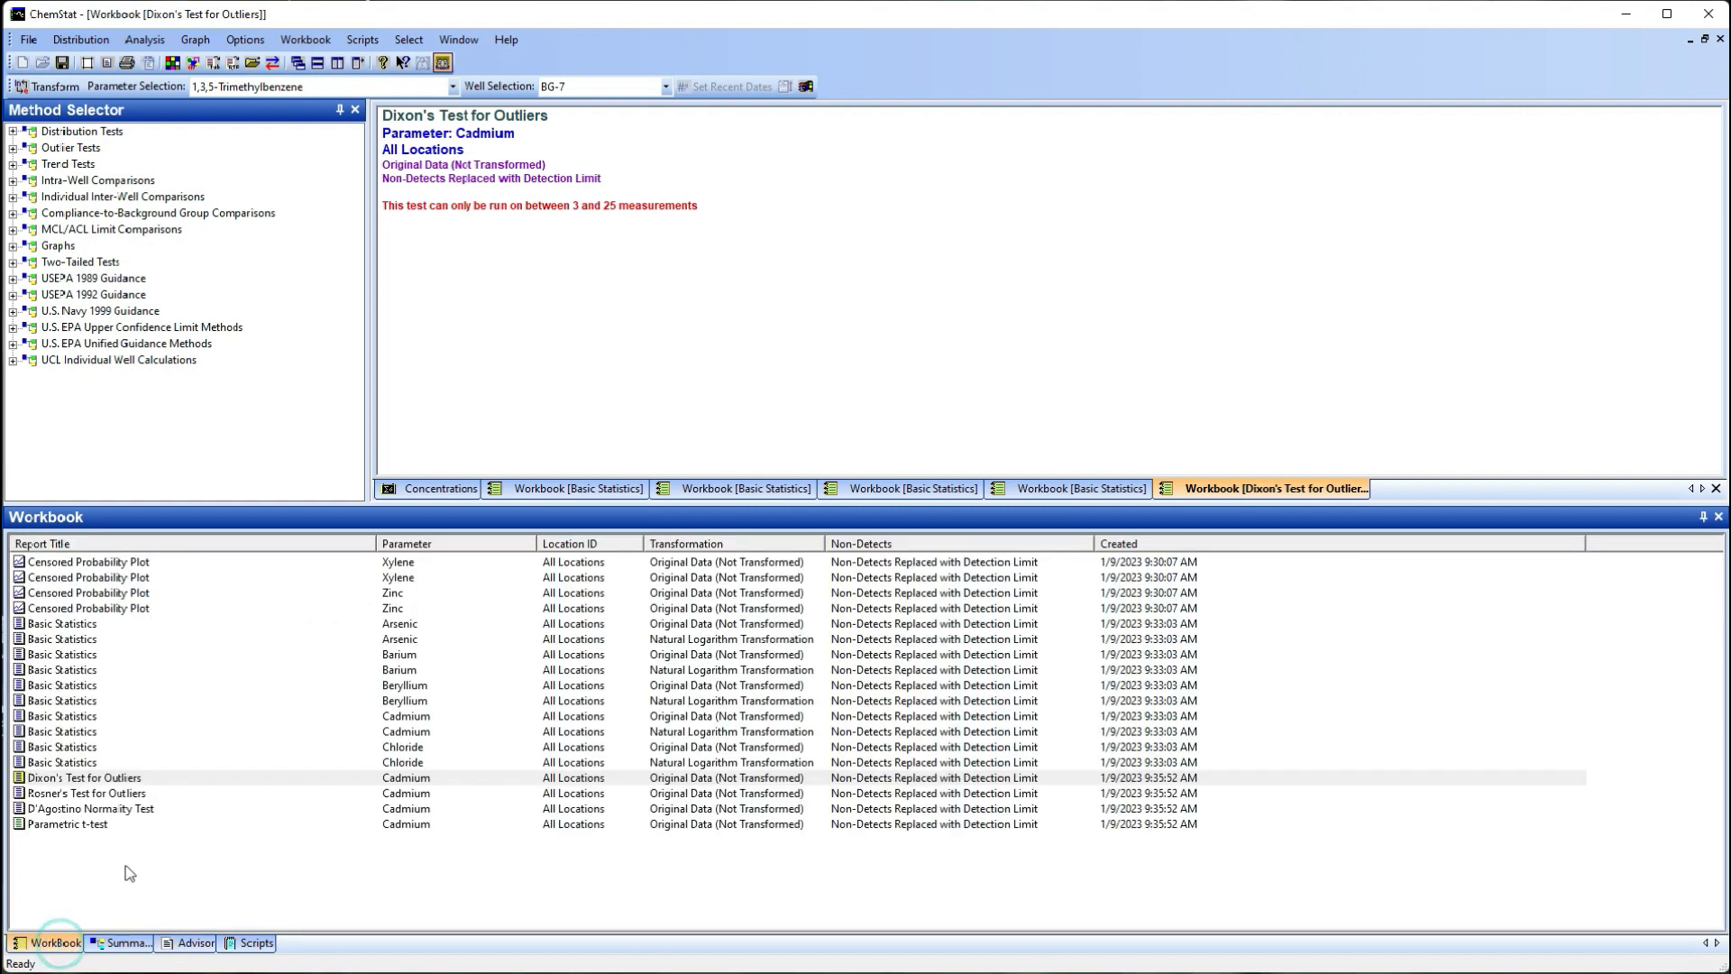
double_click(75, 794)
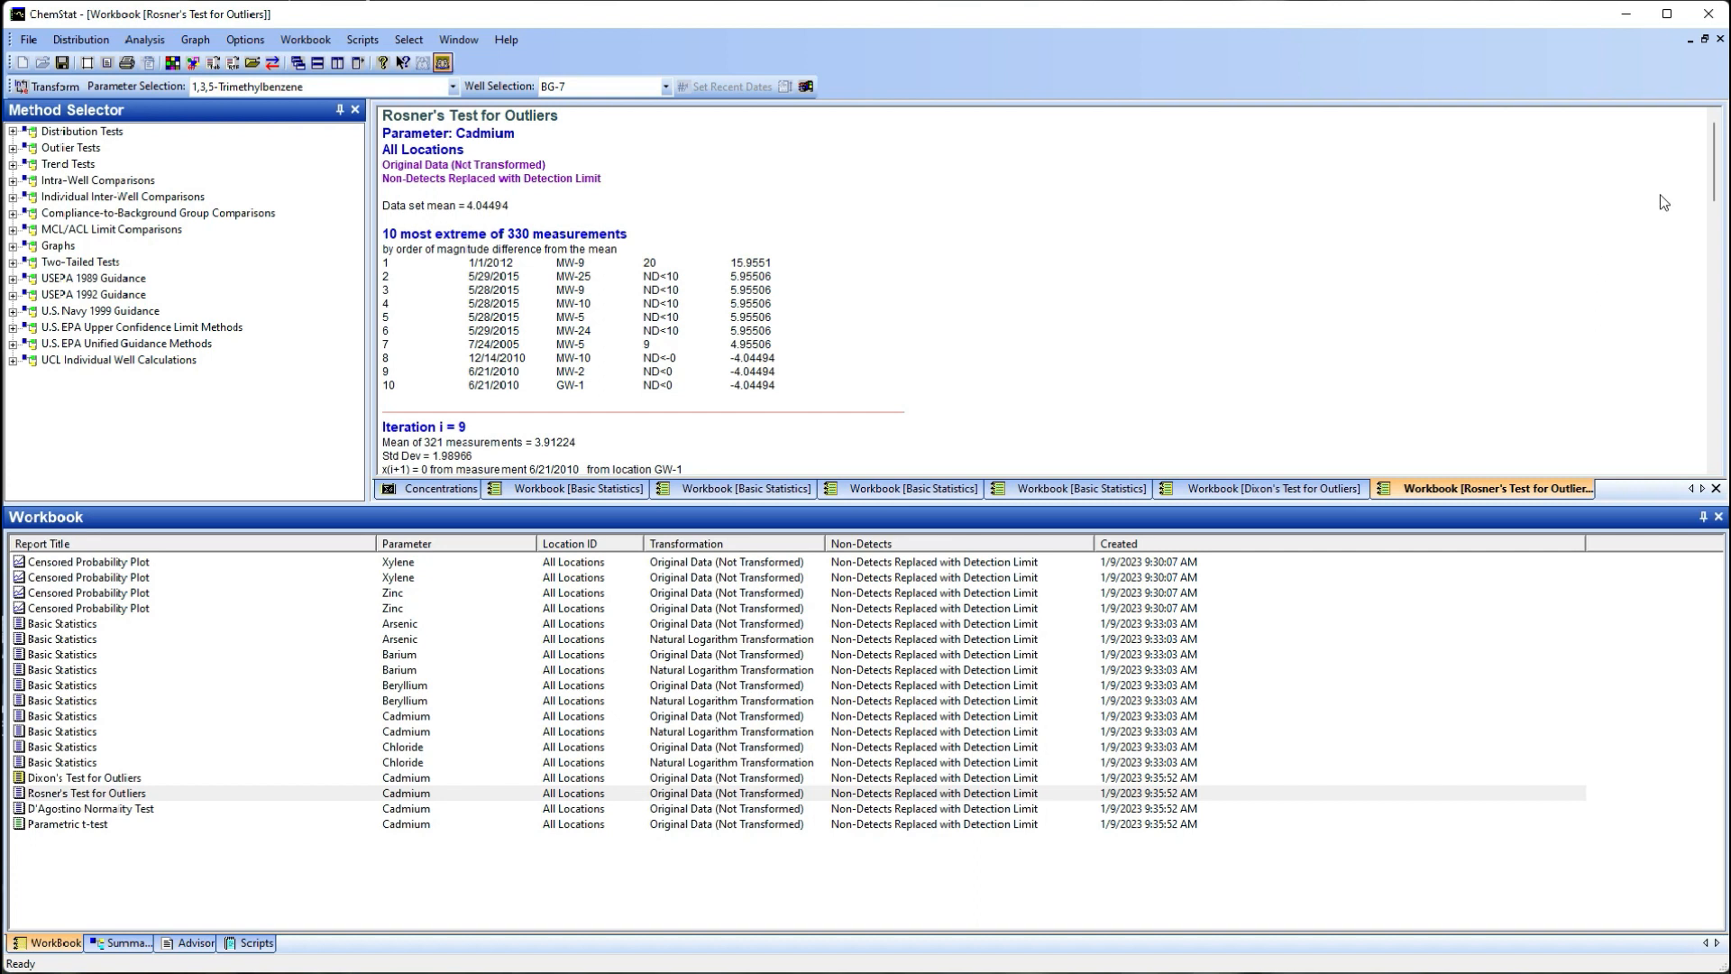
left_click_drag(1716, 162, 1723, 449)
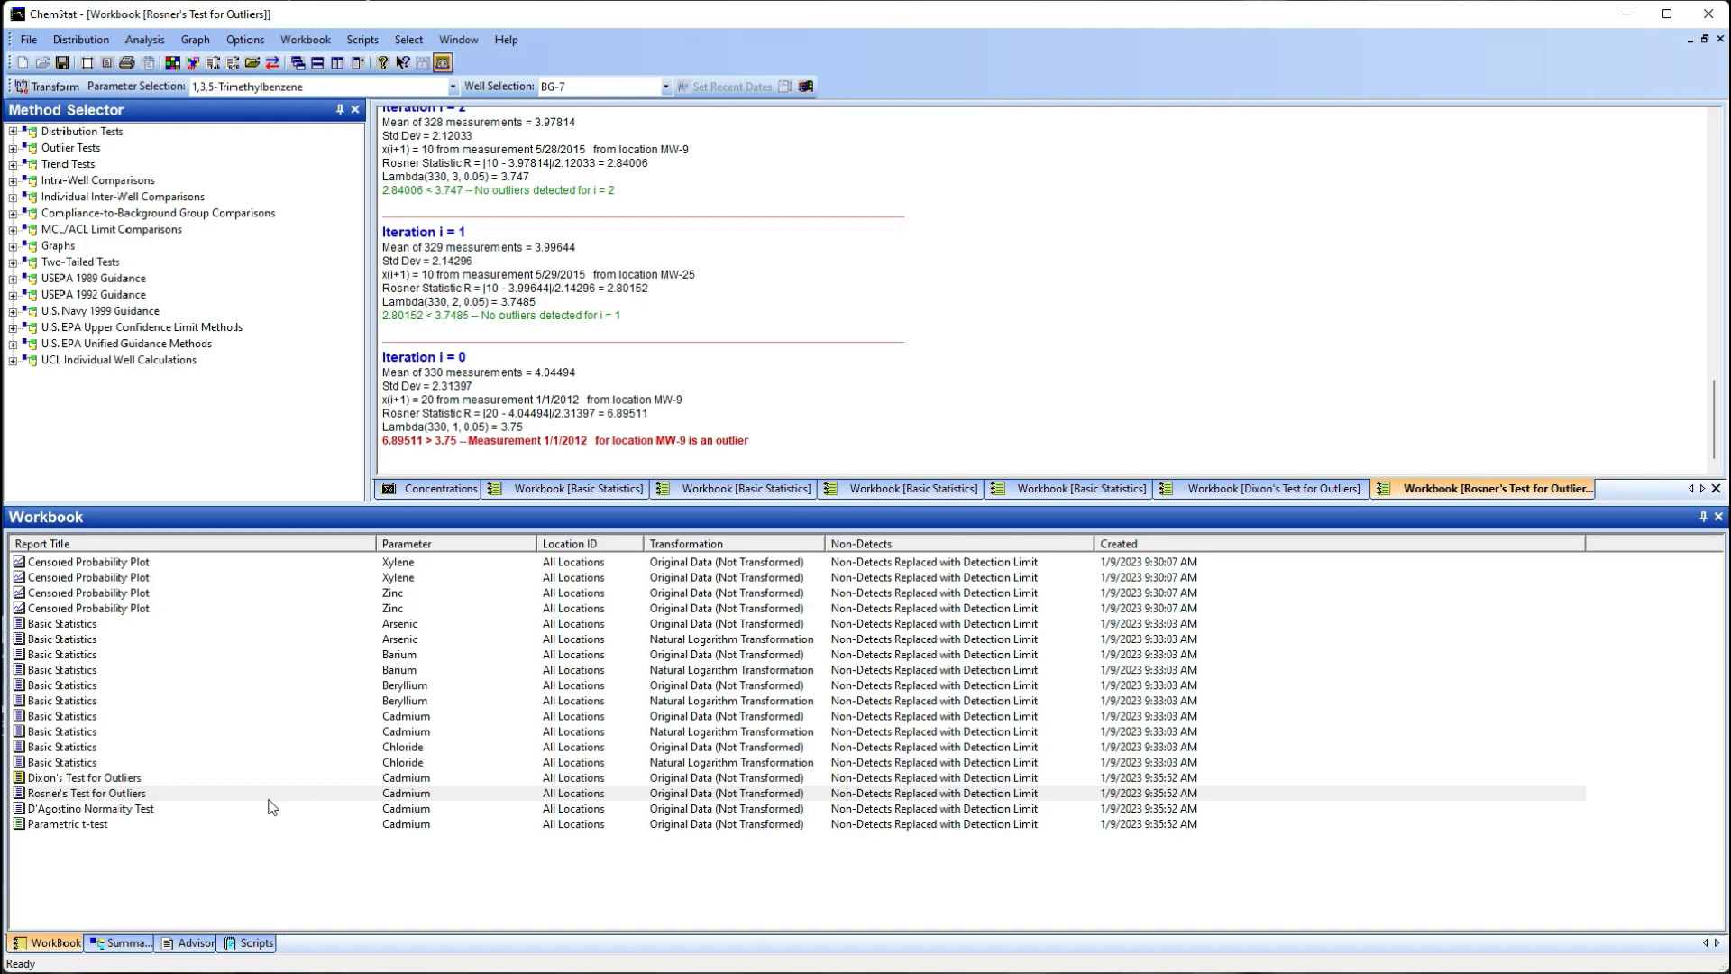
Examine the well comparisons in the Cadmium Parametric t-test report, and view the workbook's analysis summary
double_click(101, 824)
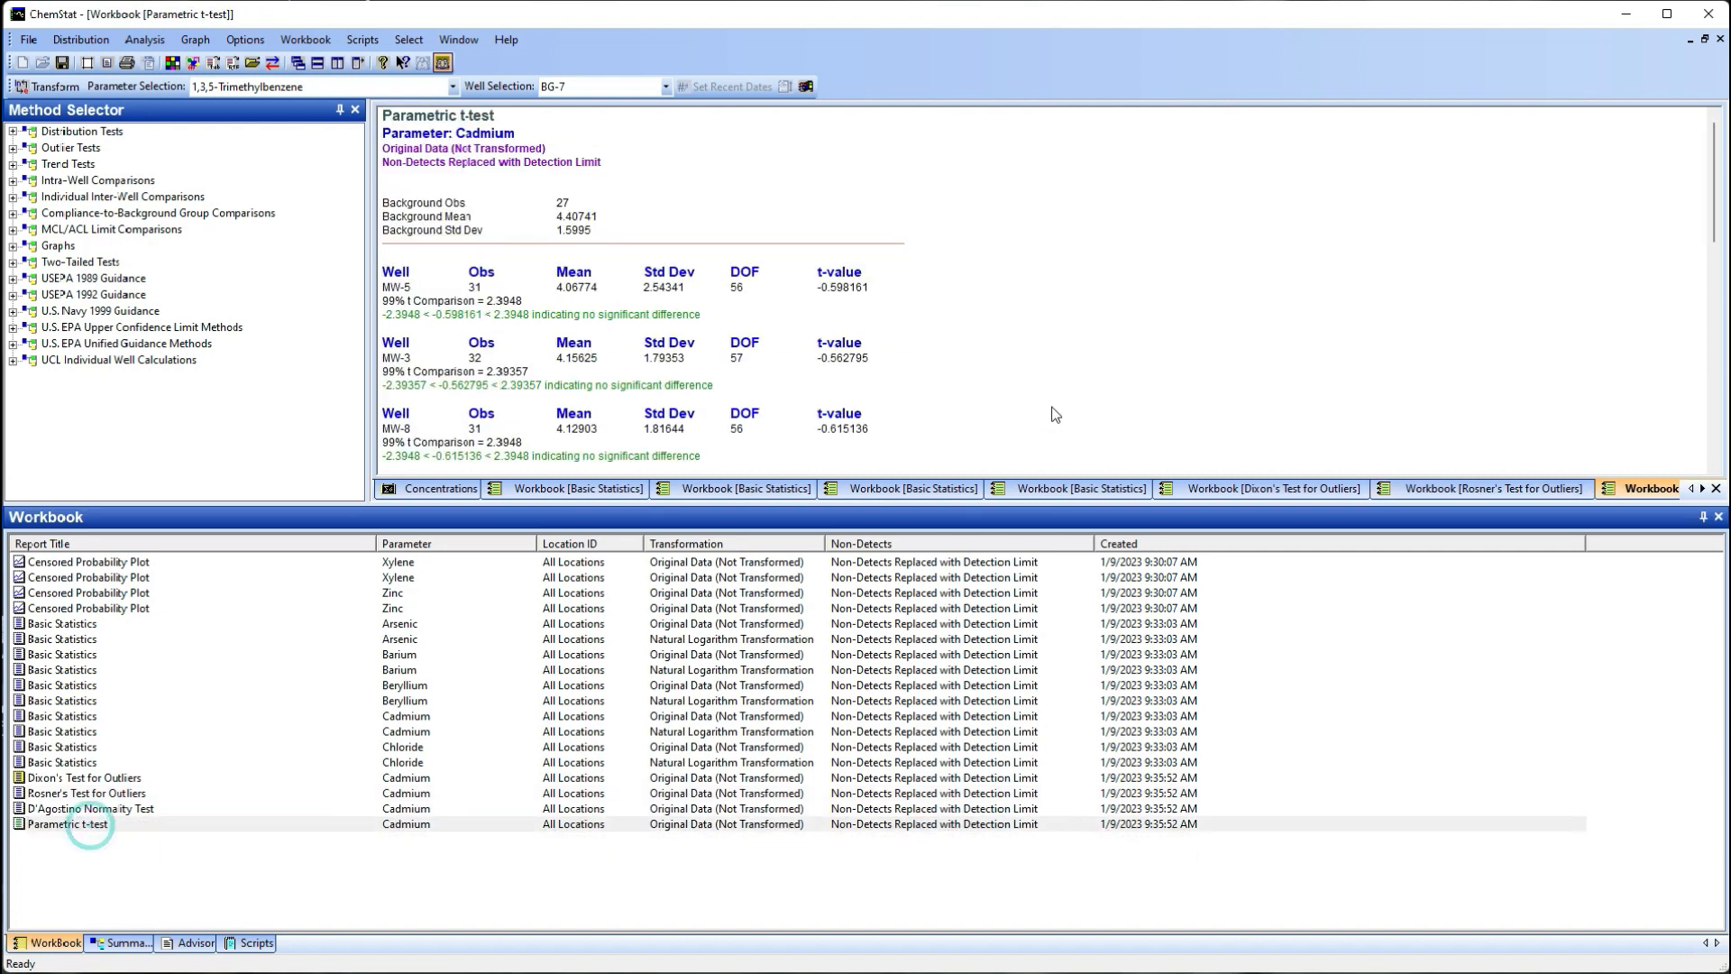
left_click_drag(1716, 185, 1727, 377)
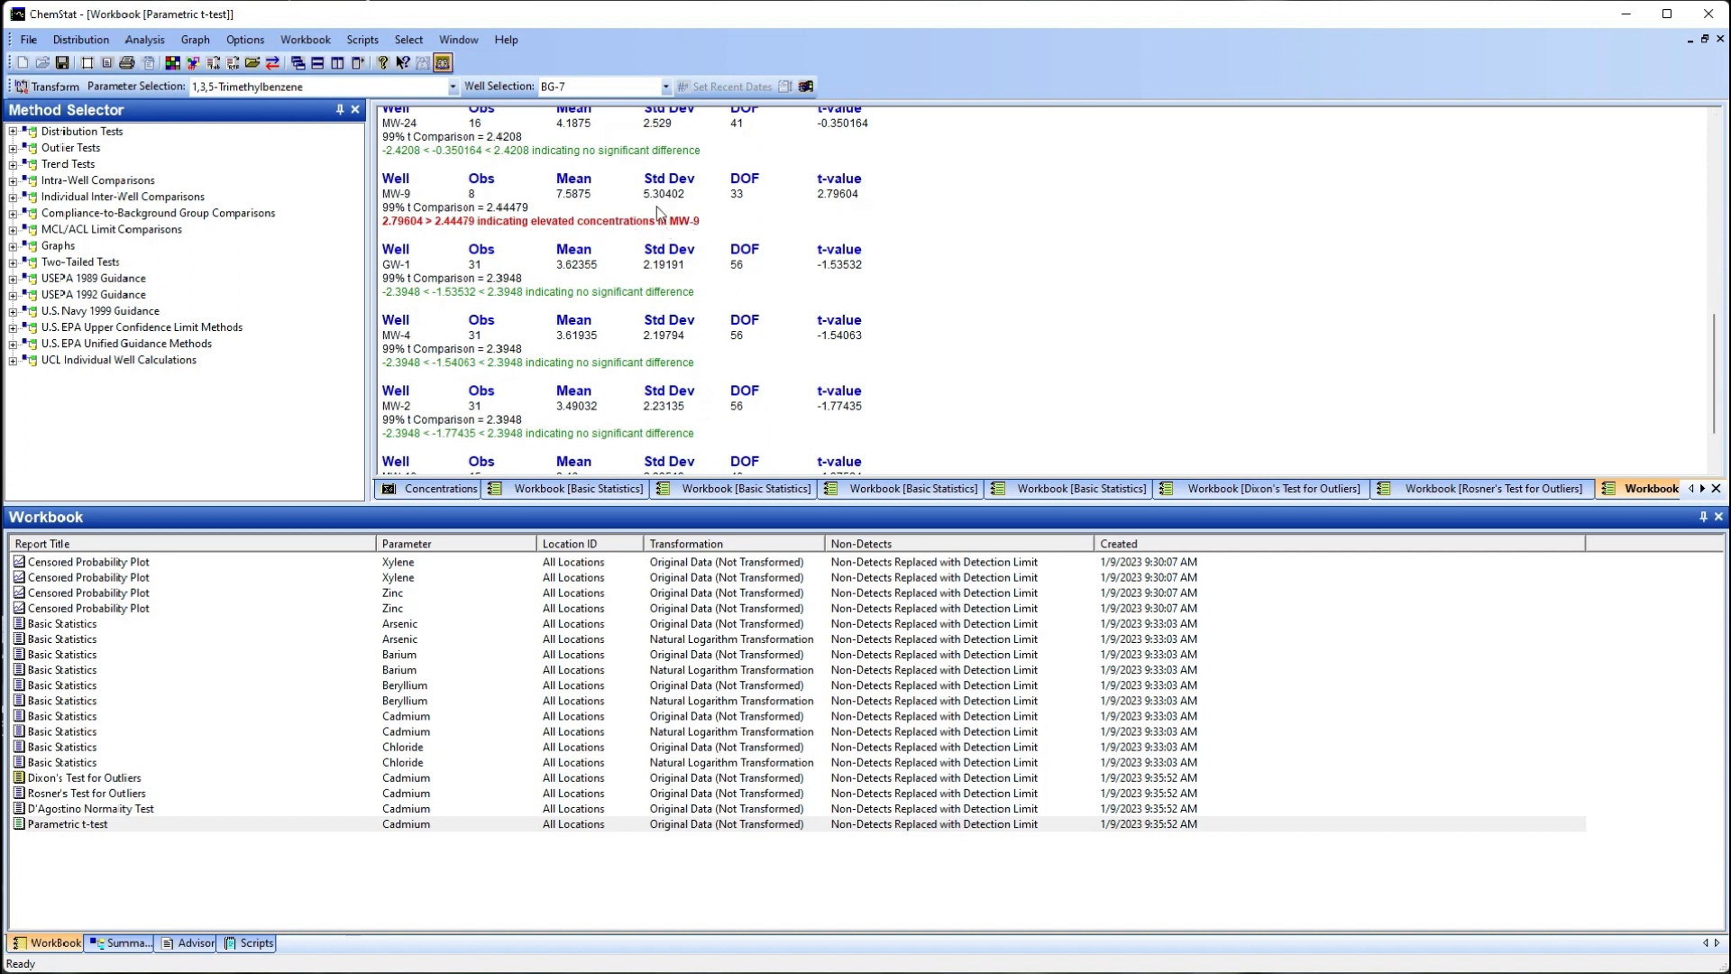
left_click(124, 943)
left_click(591, 765)
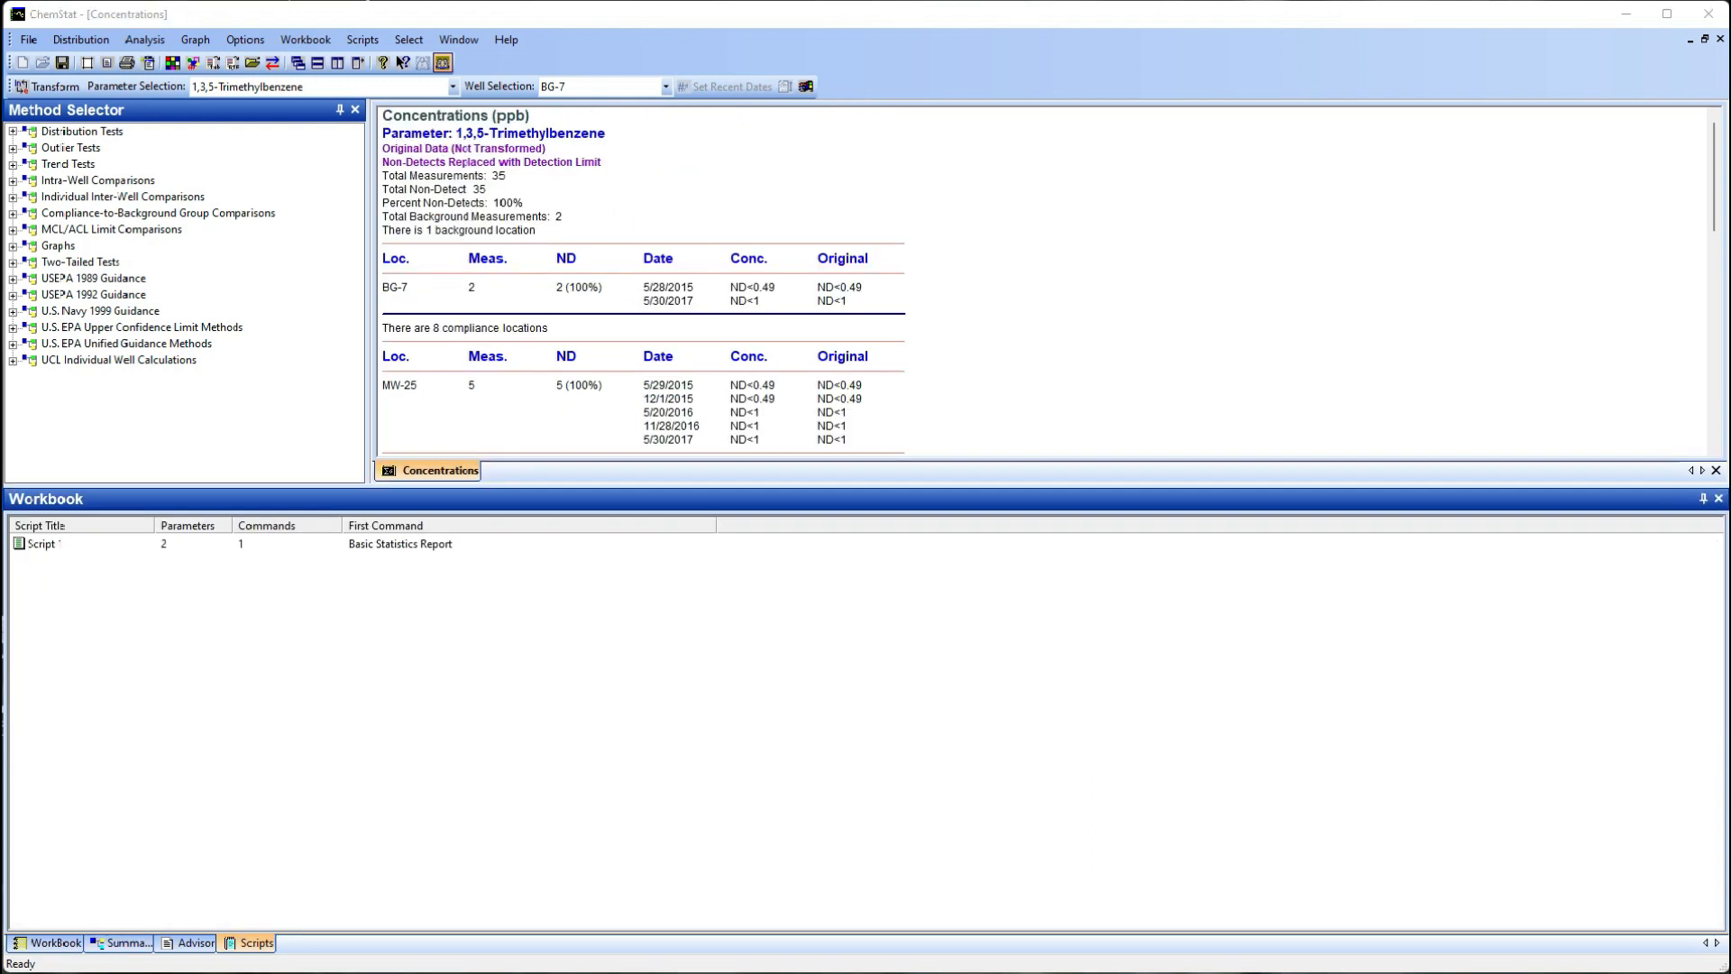
Create a new script titled "Exclude Outliers" and proceed to its parameter selection
right_click(380, 638)
left_click(416, 672)
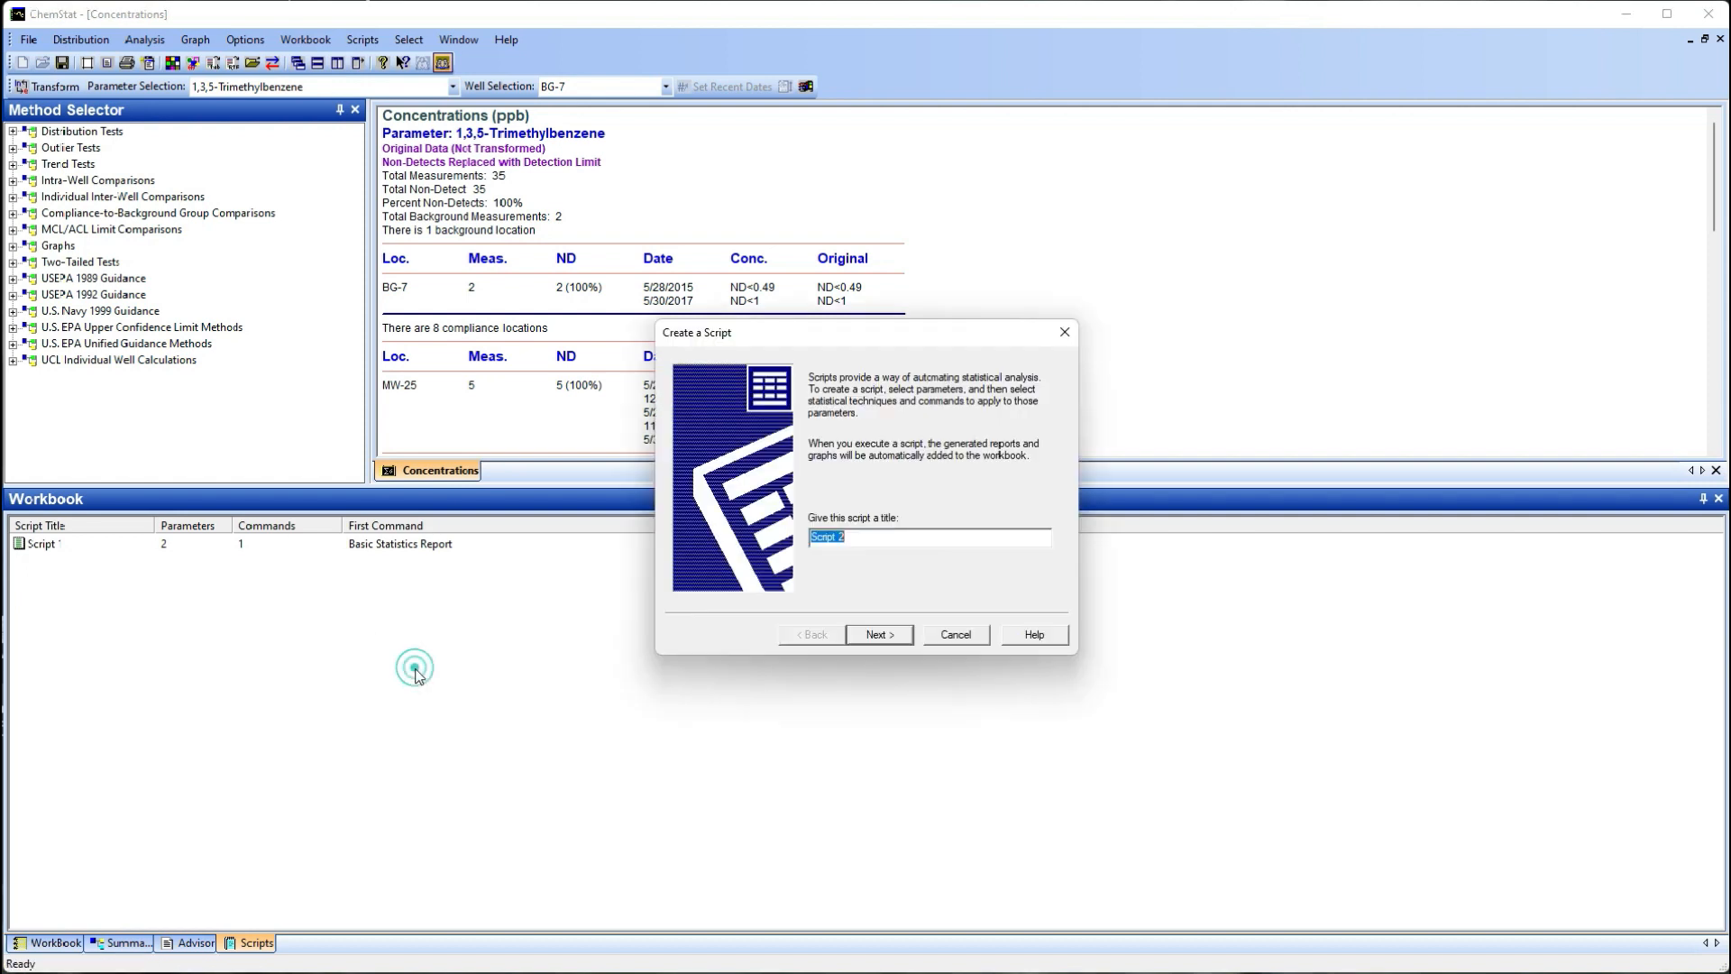
type("Exclude Outliers")
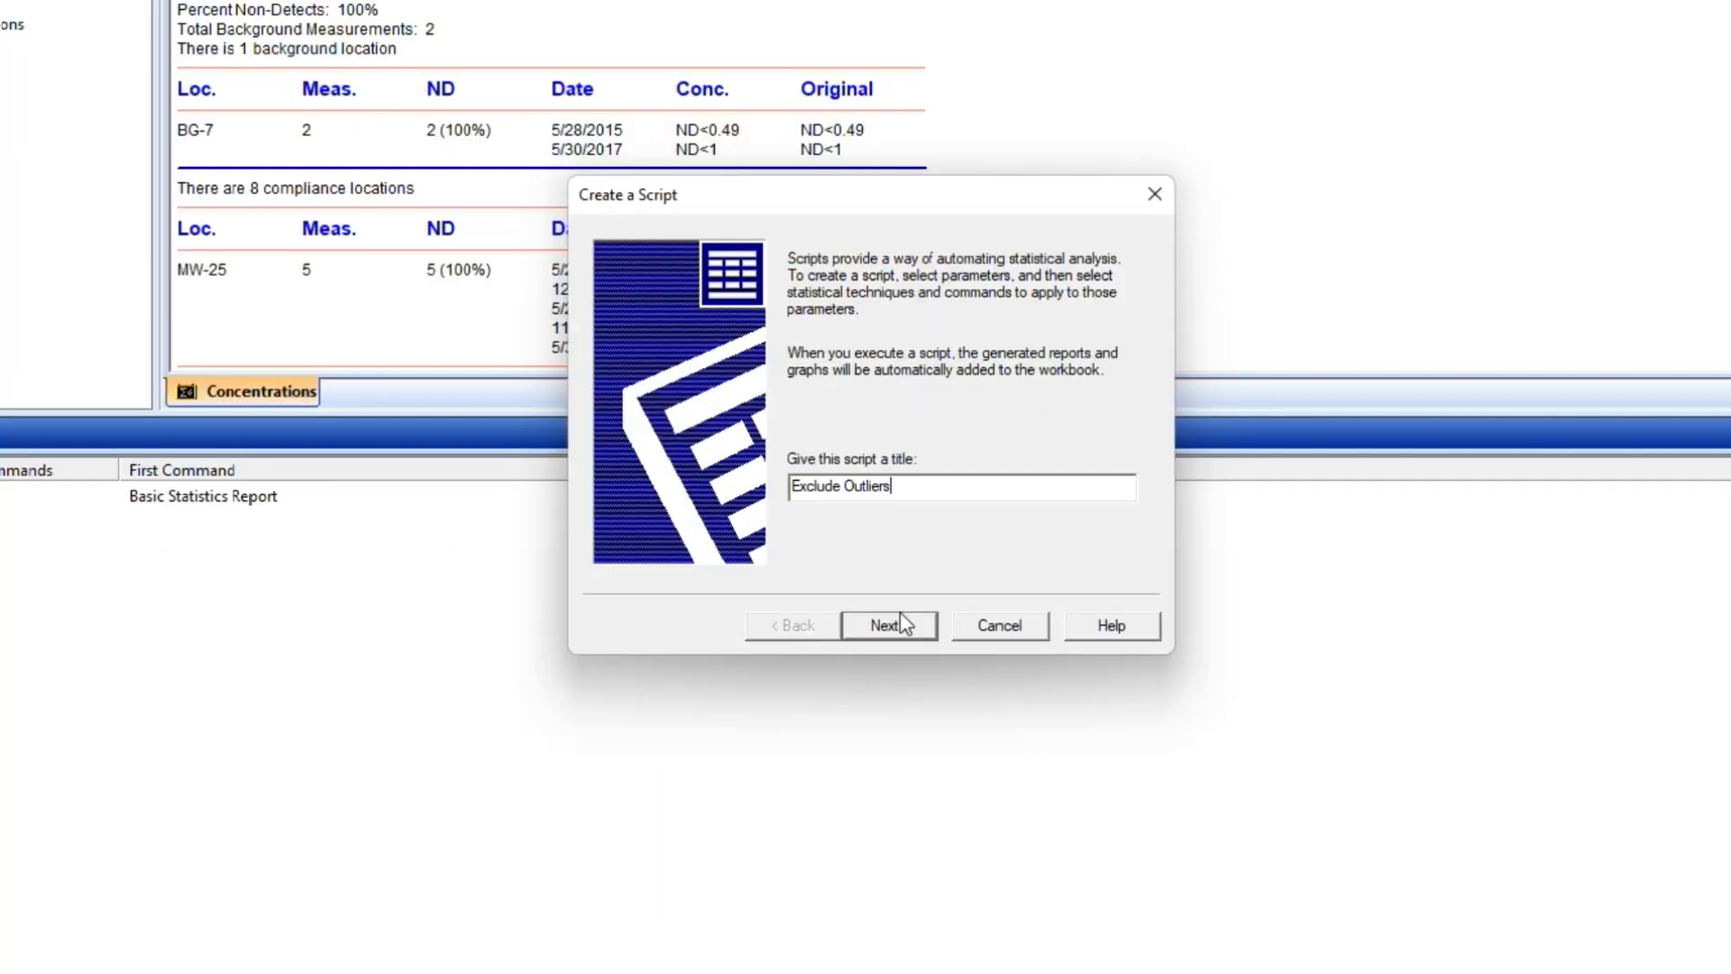
left_click(883, 627)
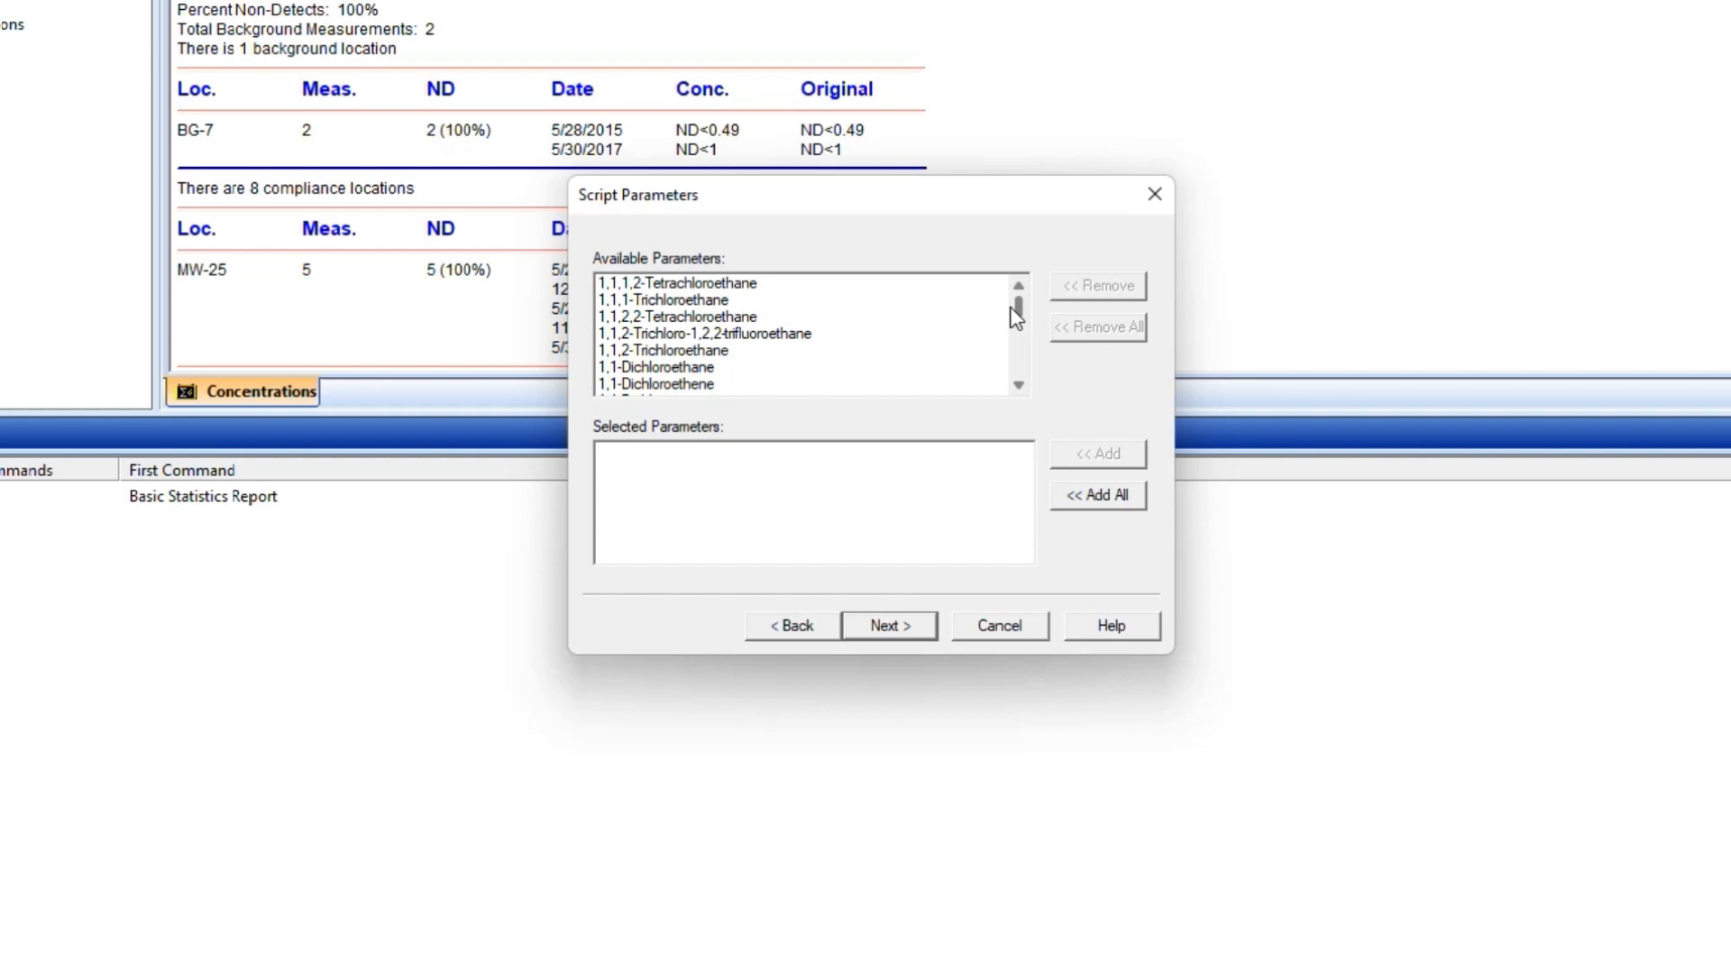
Add Cadmium to the script's selected parameters and proceed to the script commands
left_click_drag(1019, 307, 1020, 330)
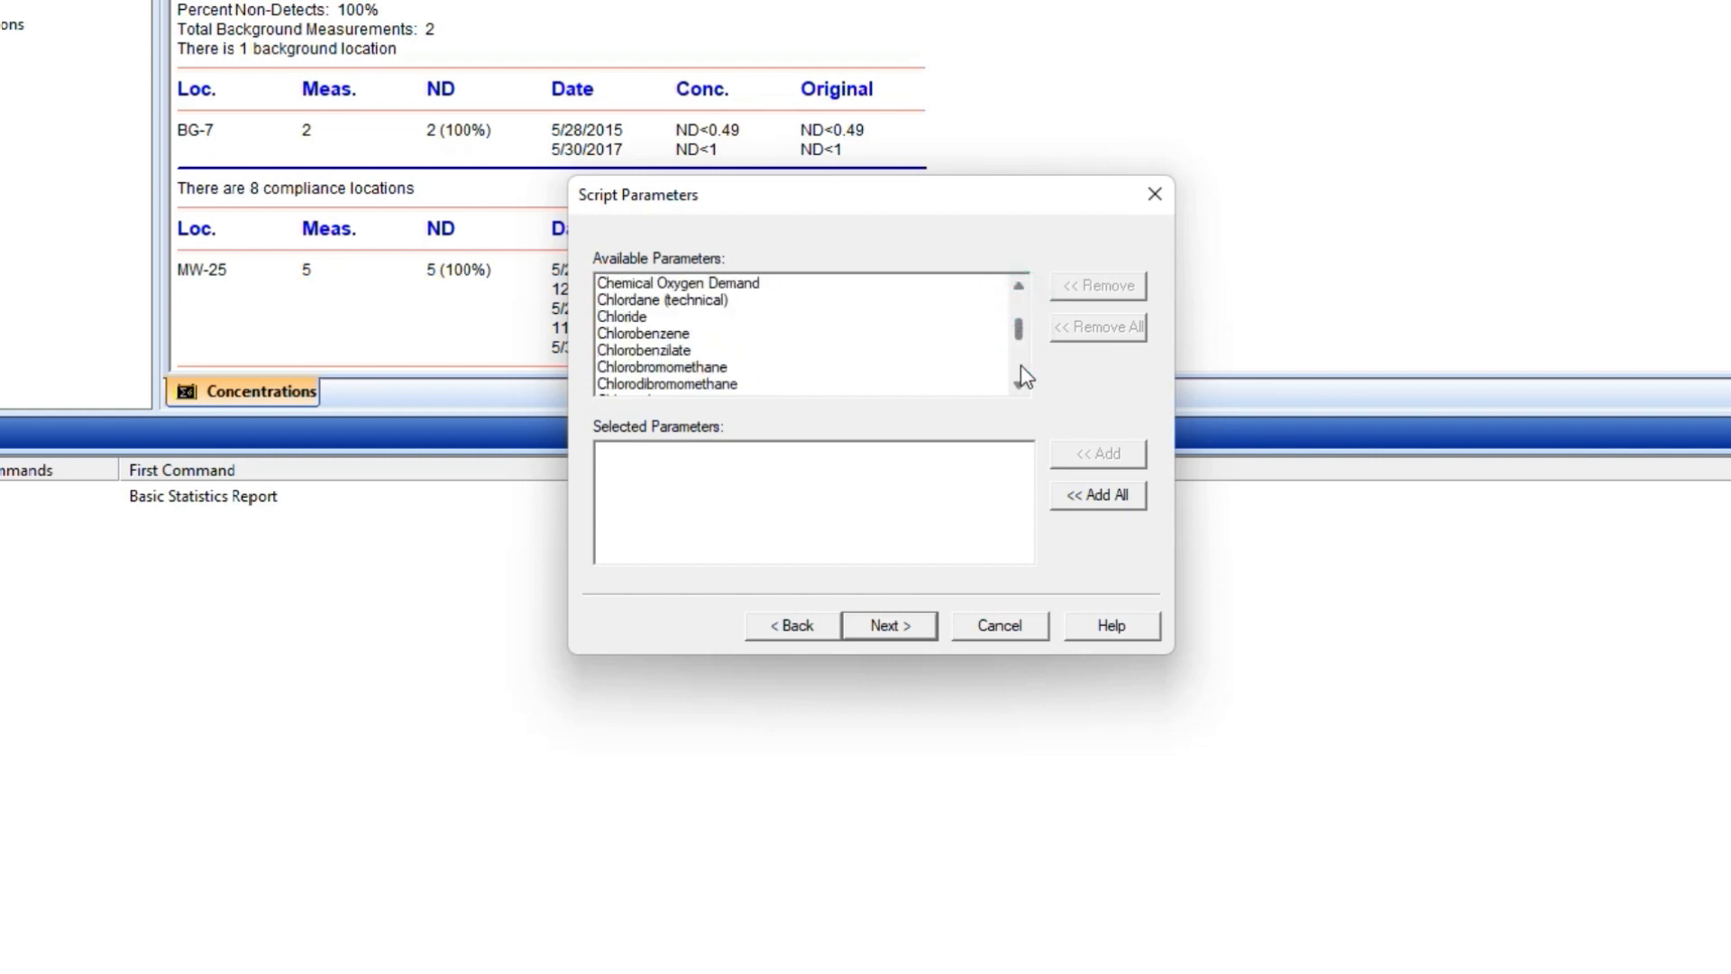
left_click(1019, 362)
left_click(1019, 307)
left_click(1016, 303)
left_click(695, 307)
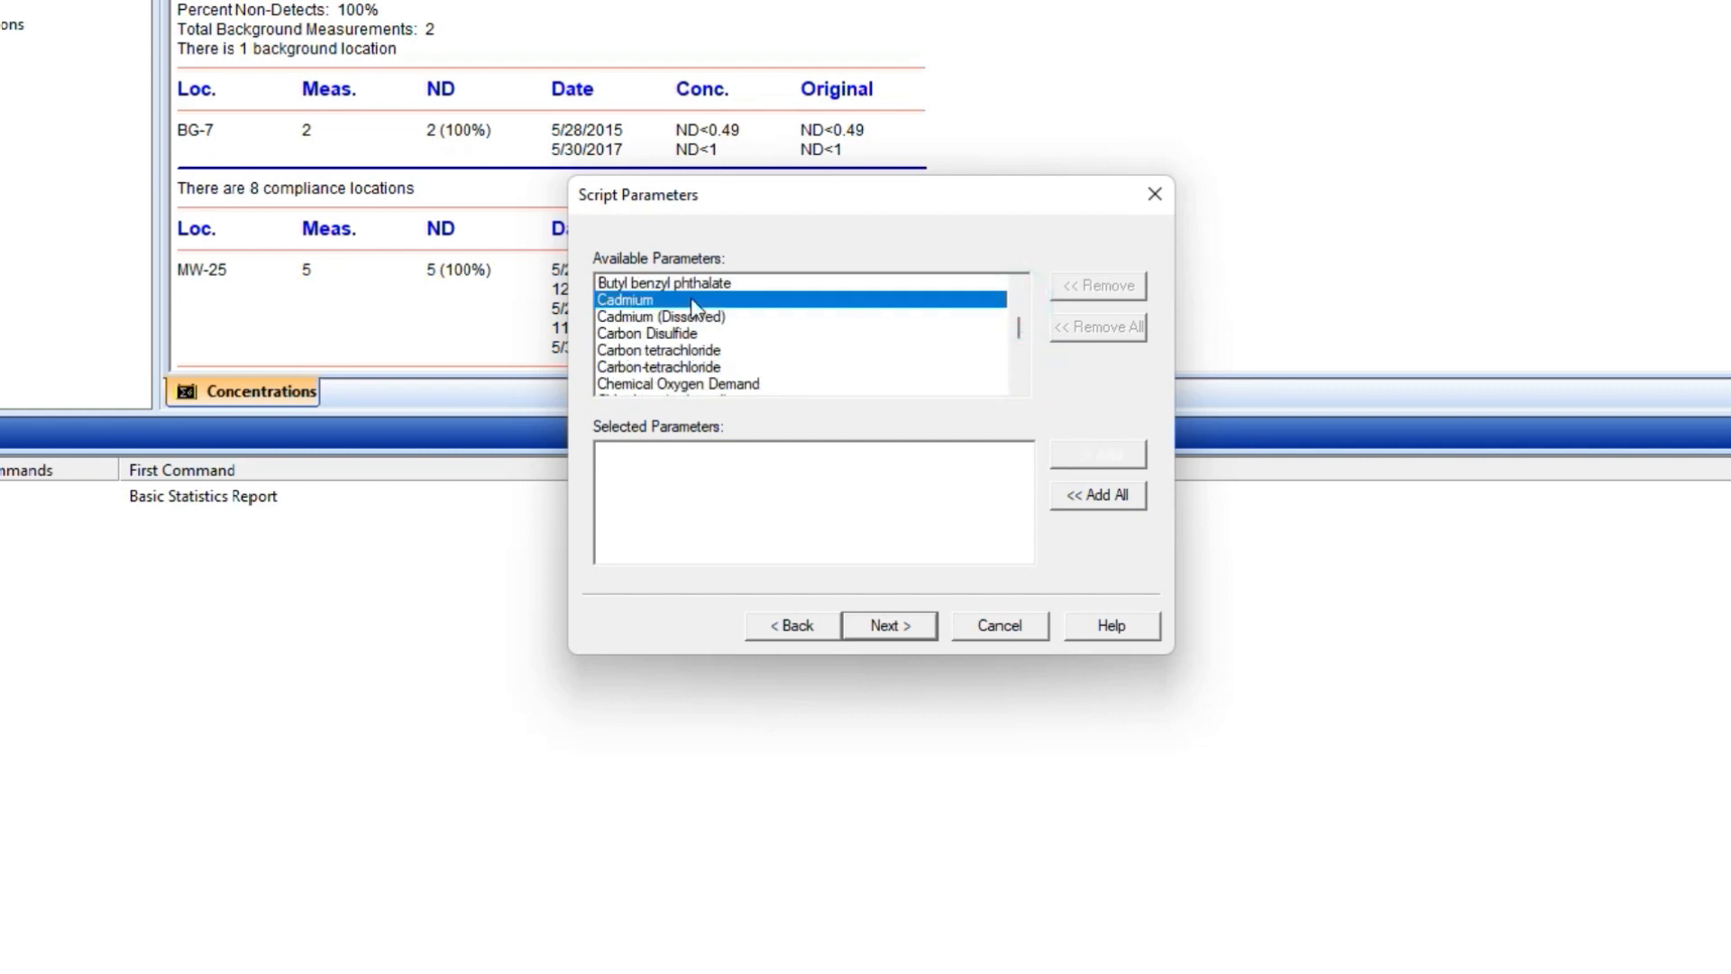
double_click(694, 307)
left_click(920, 631)
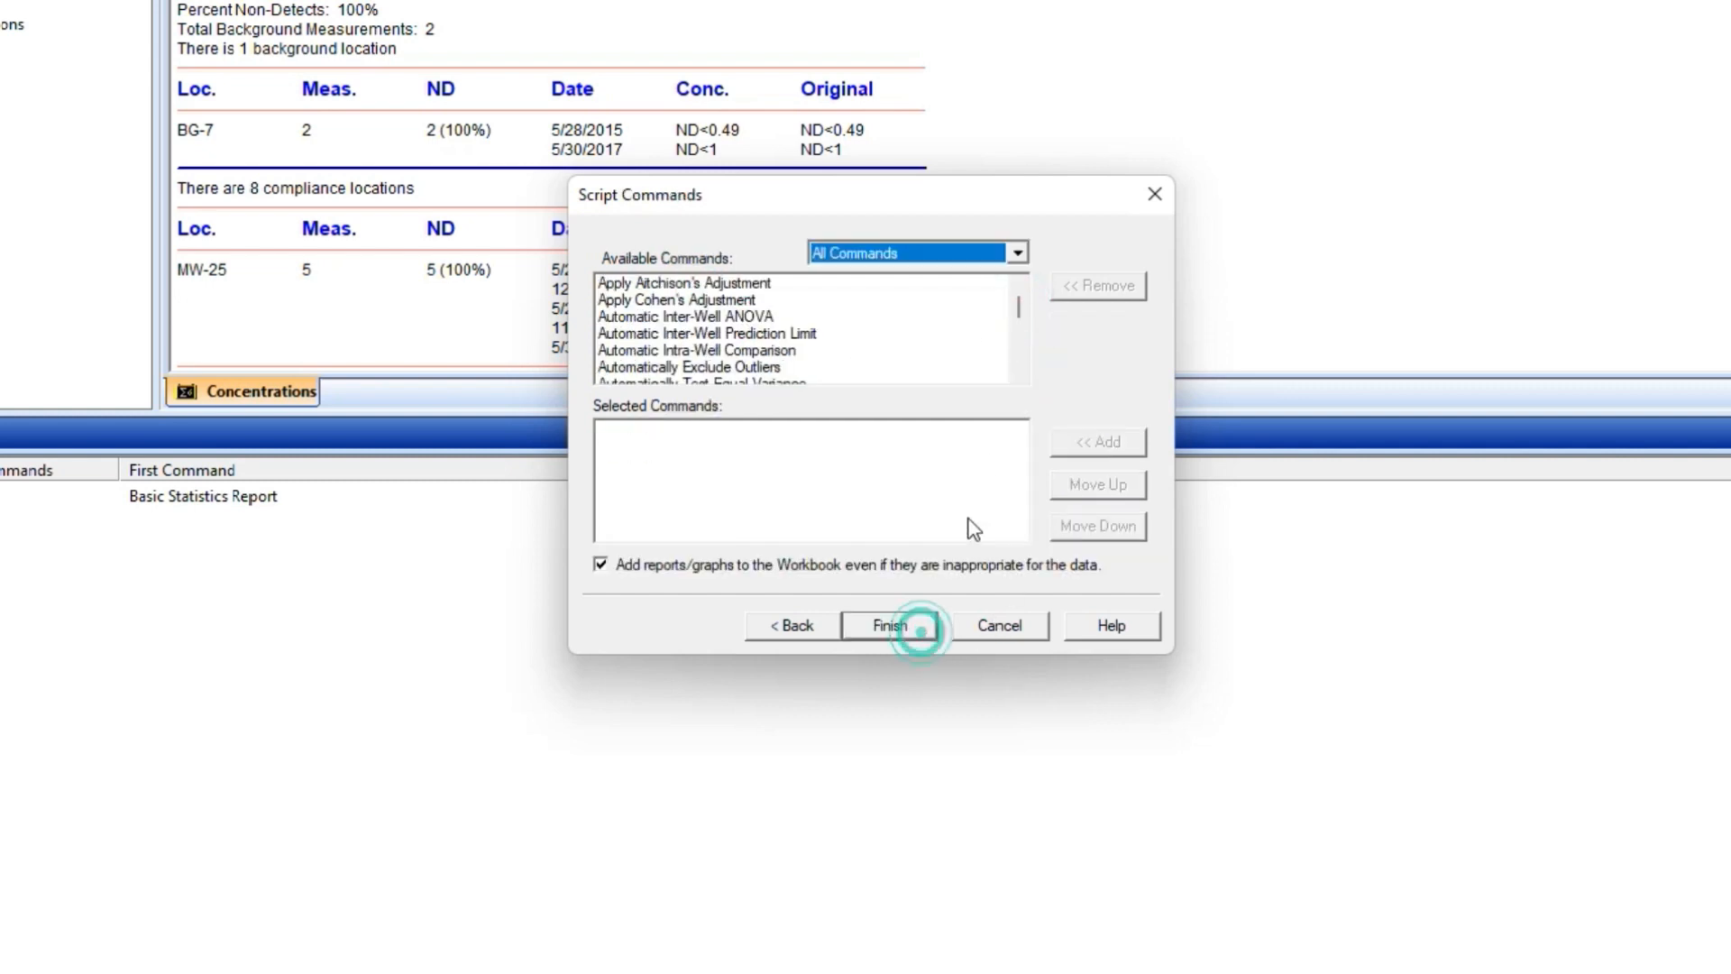
Add Automatically Exclude Outliers from the Automatic Analysis Commands and finish the script
left_click(965, 253)
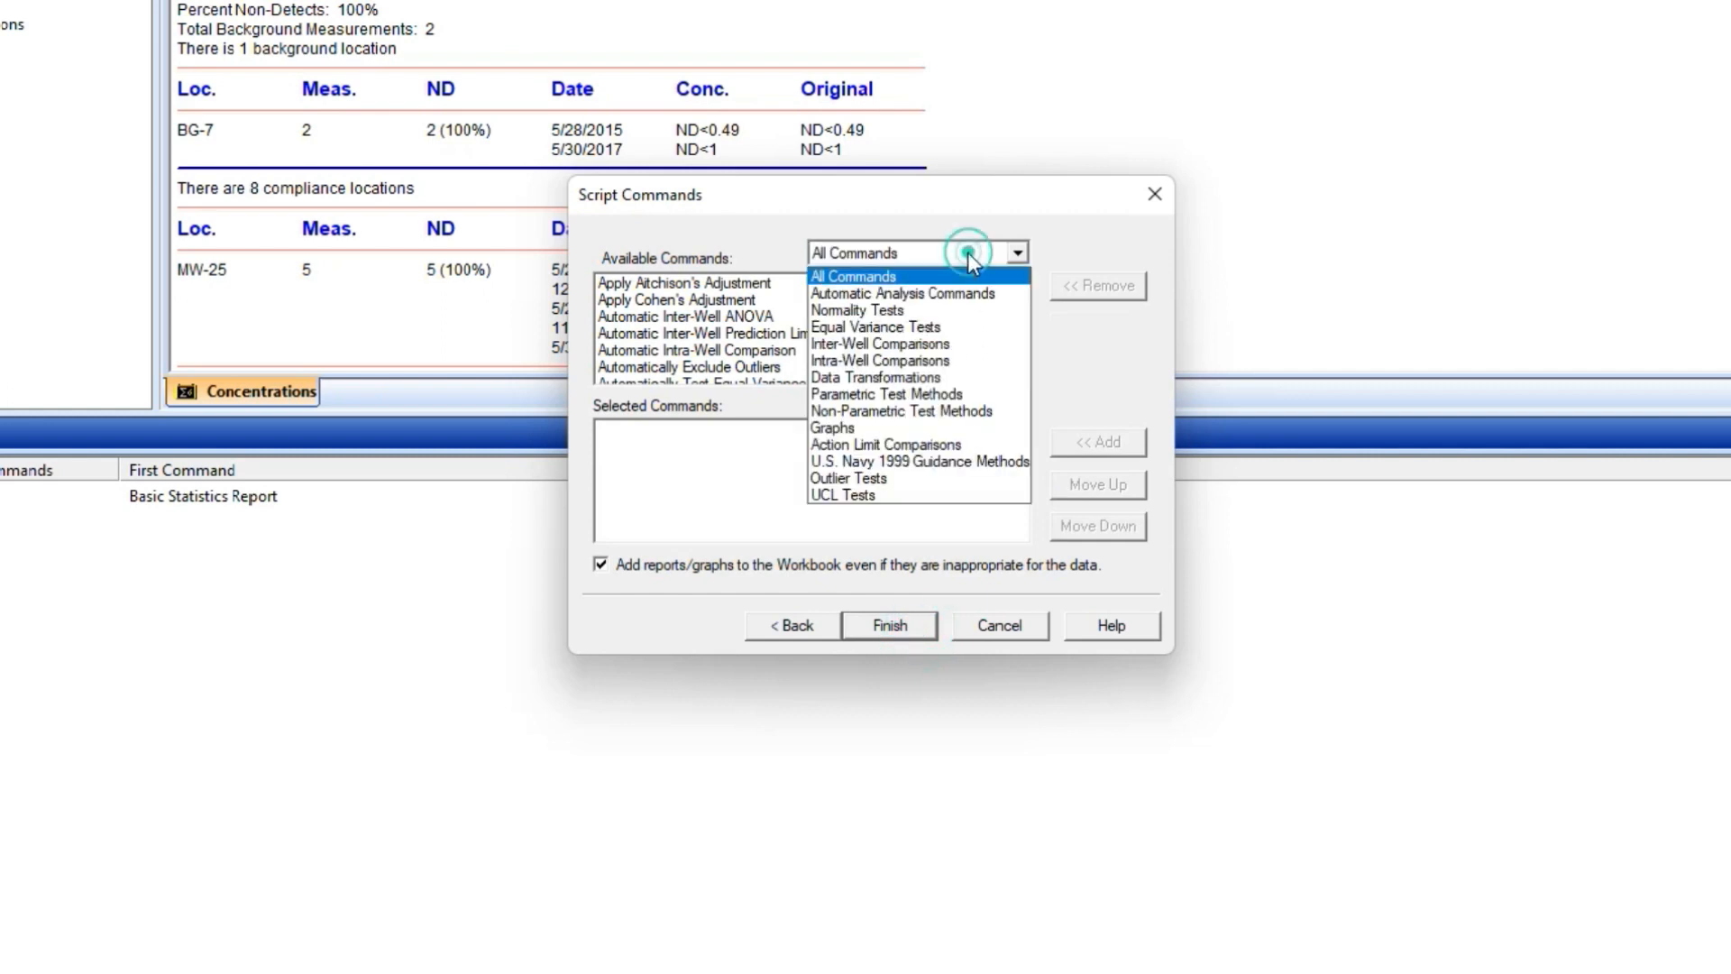
left_click(938, 300)
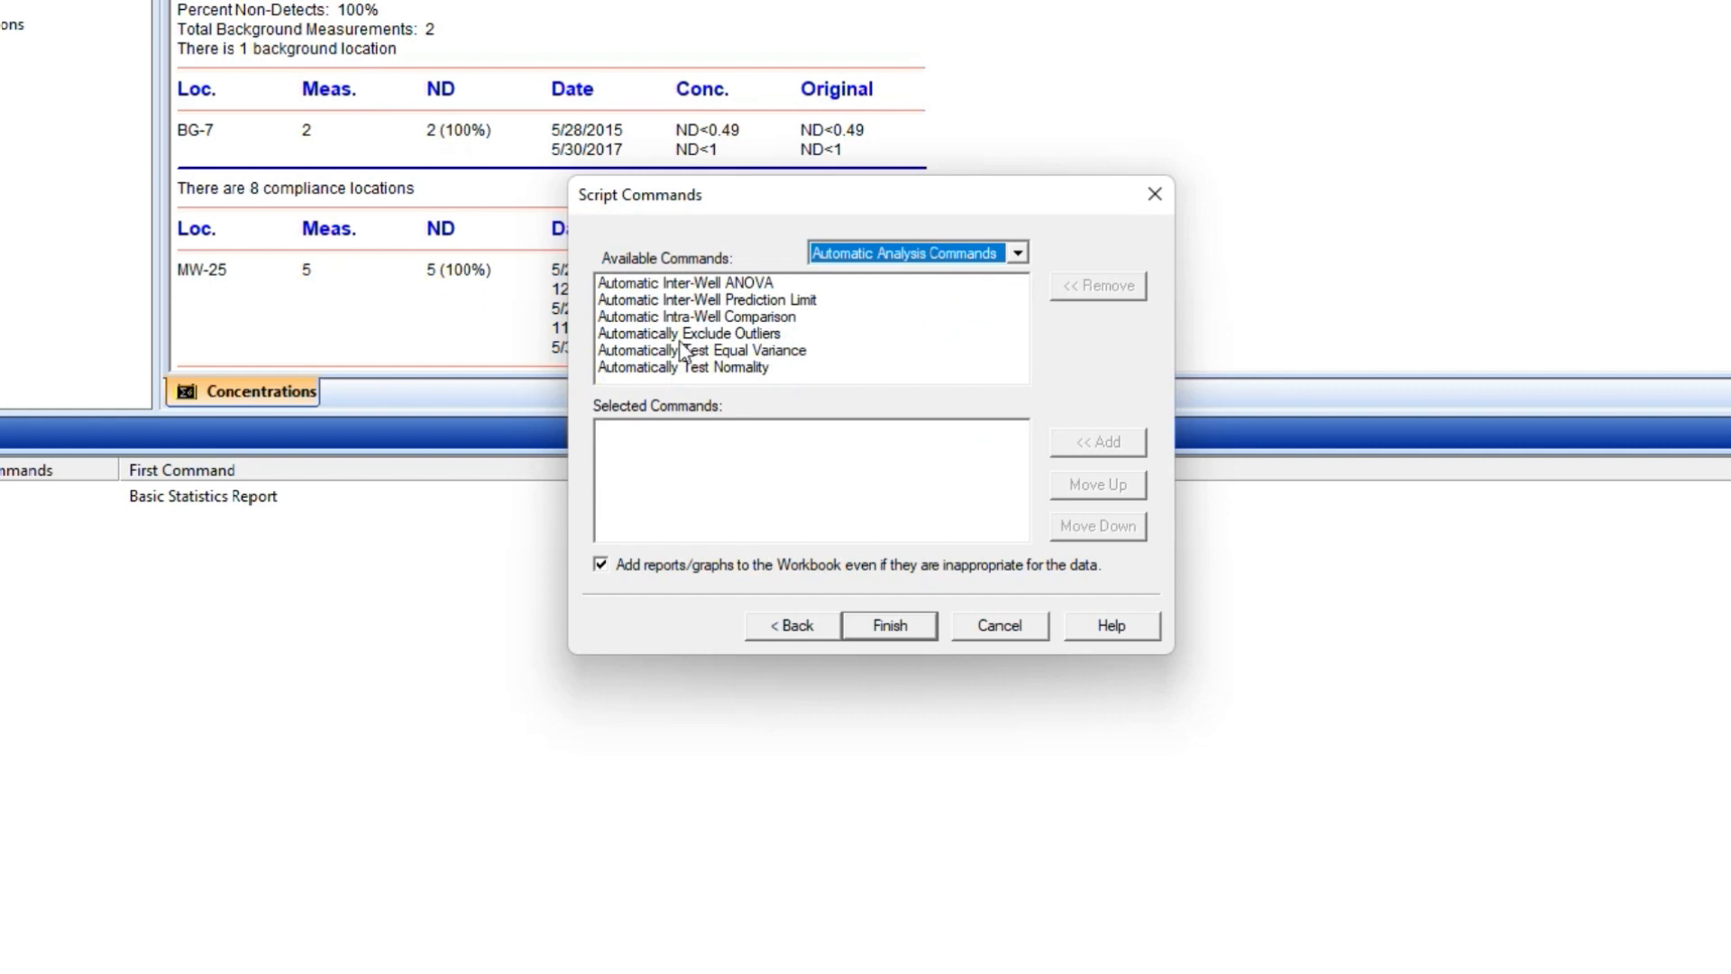
double_click(646, 334)
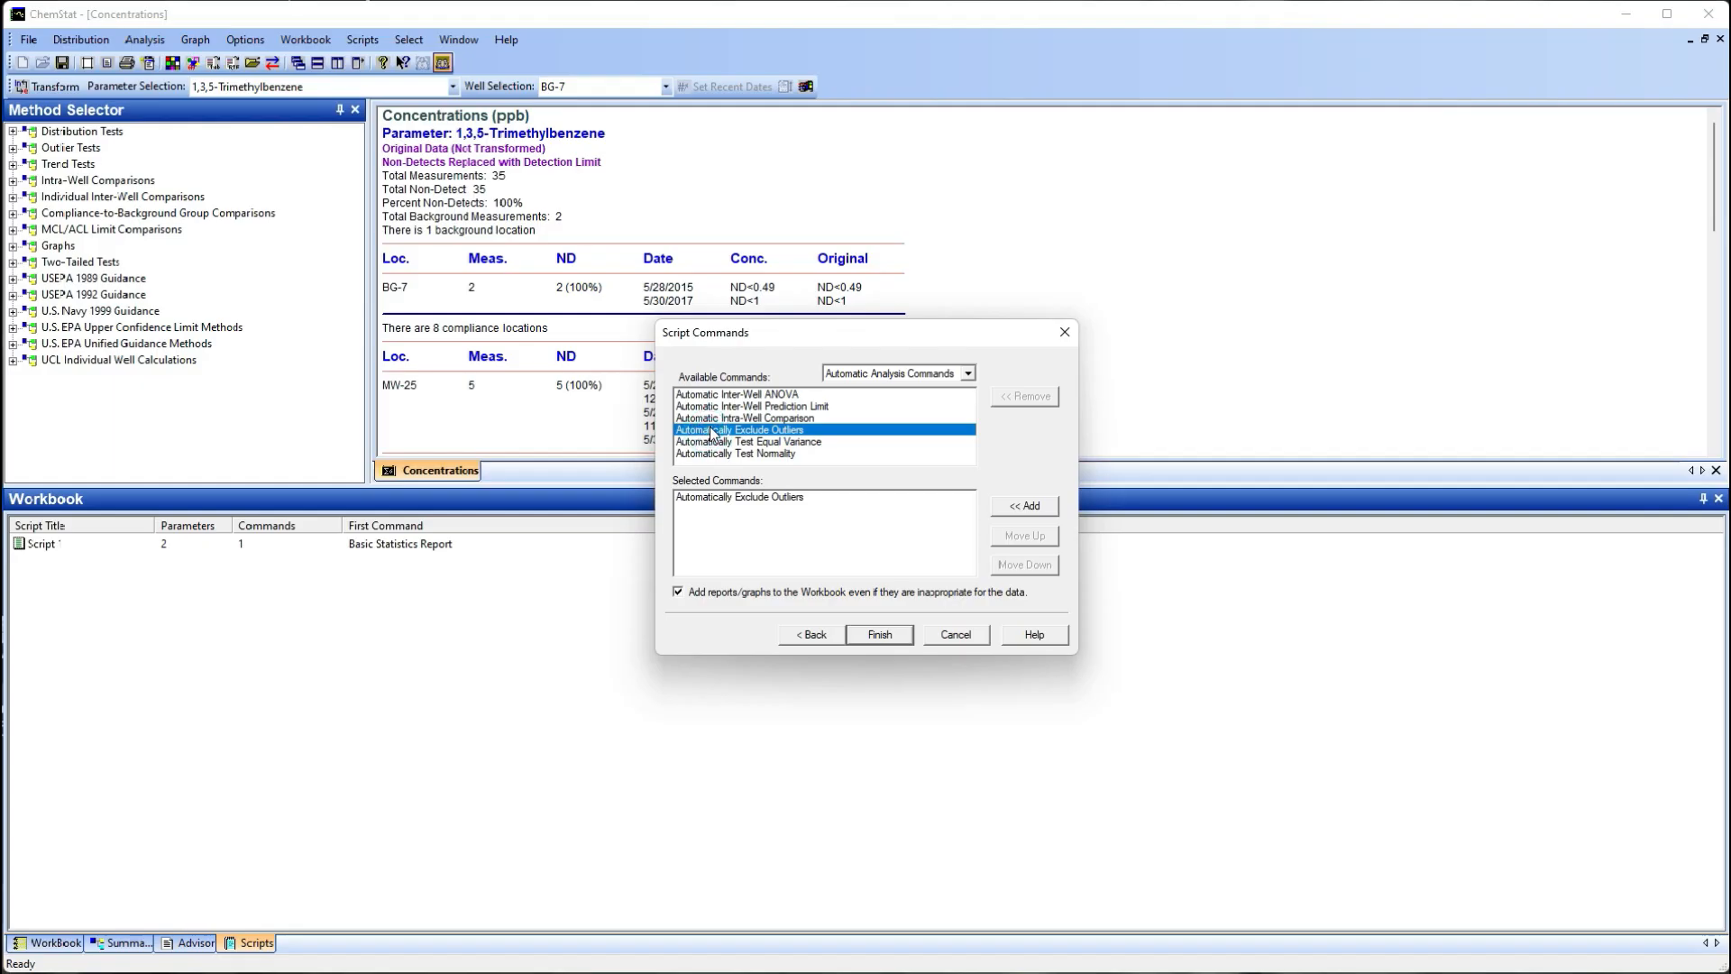
left_click(880, 643)
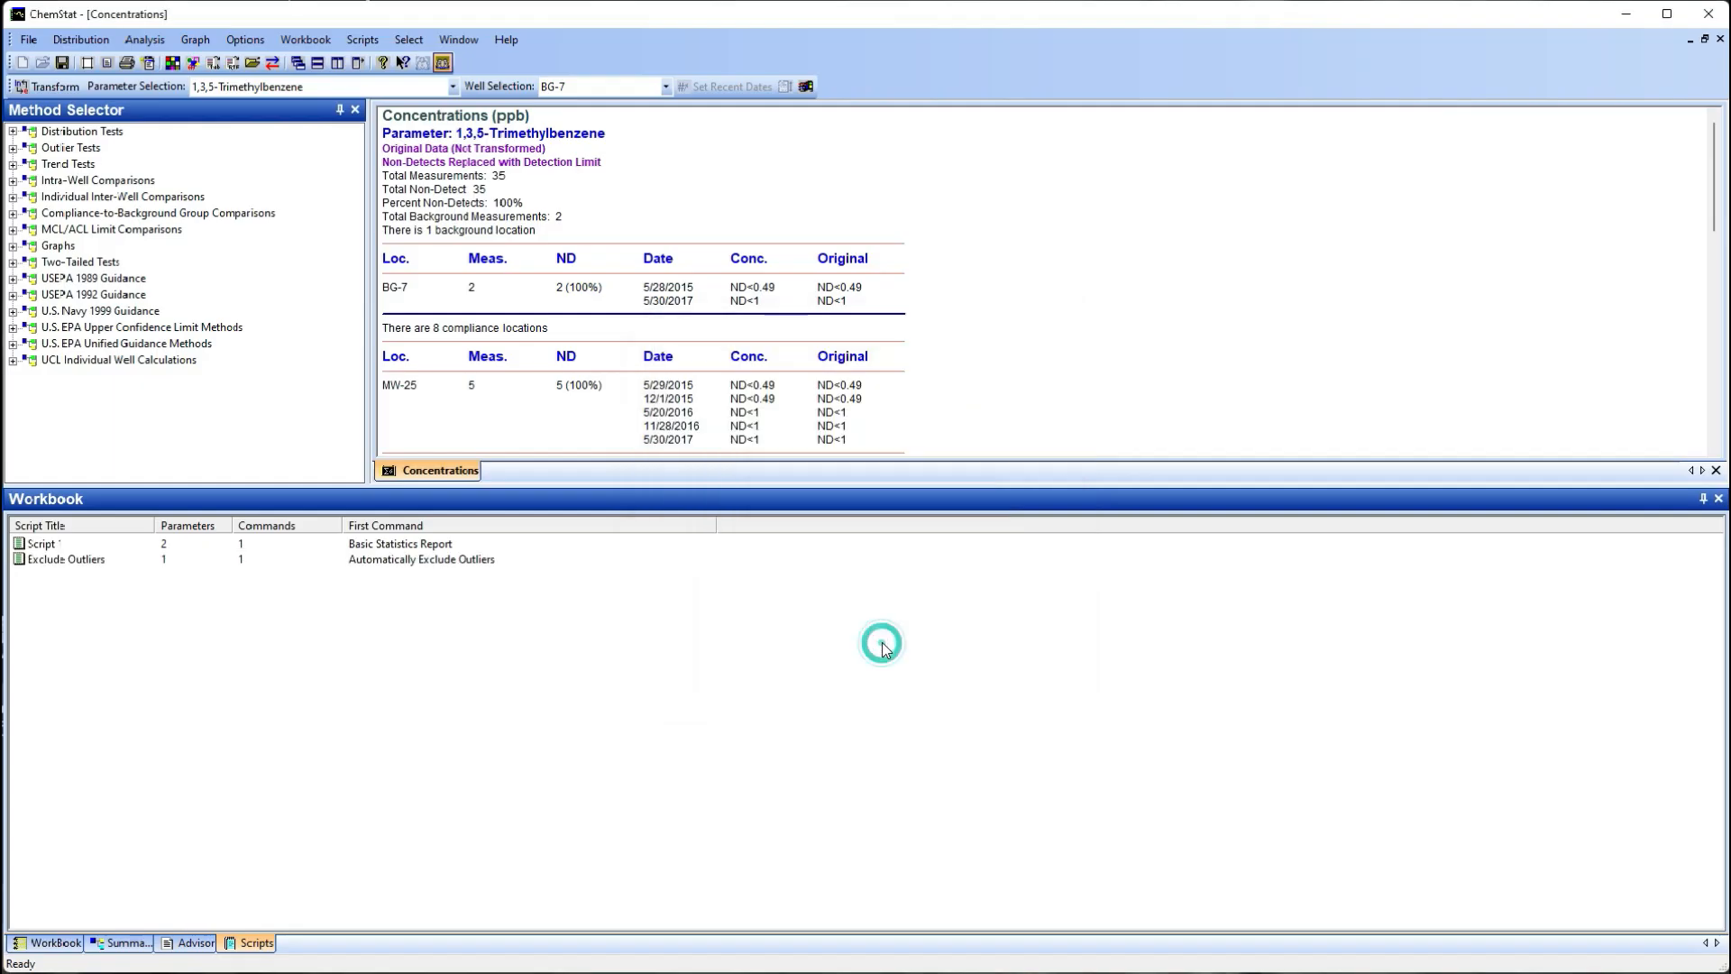
Execute the Exclude Outliers script, dismiss the completion notice and close the processing log
left_click(149, 565)
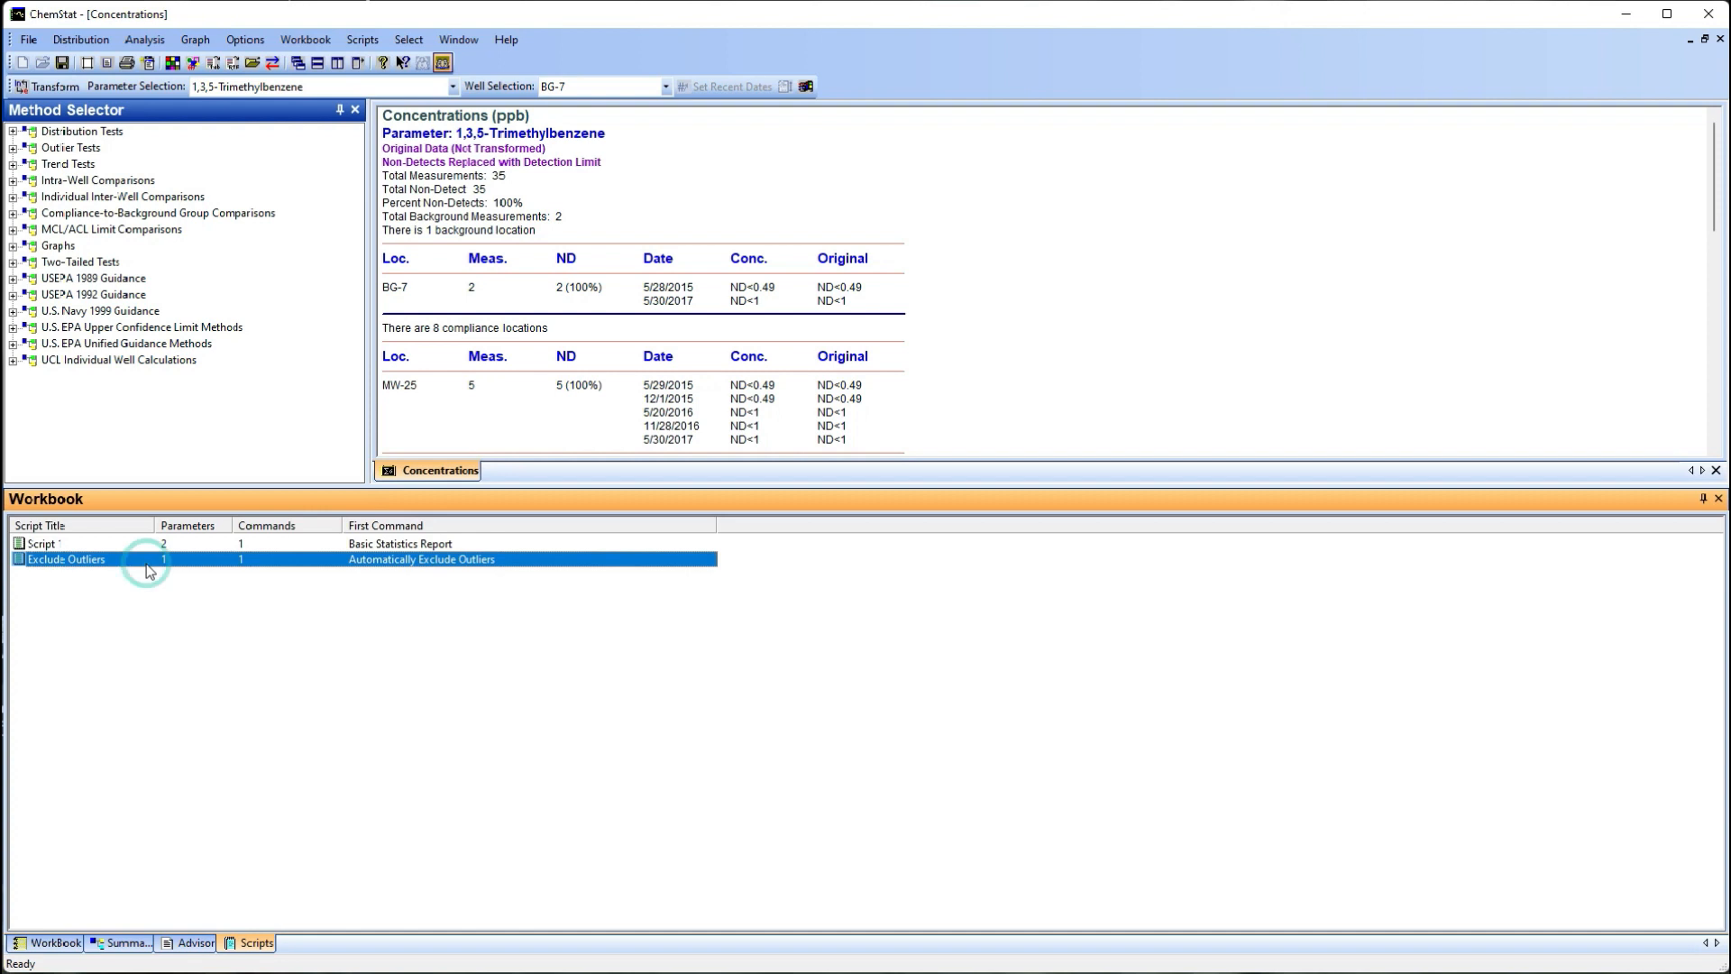
right_click(149, 570)
left_click(208, 674)
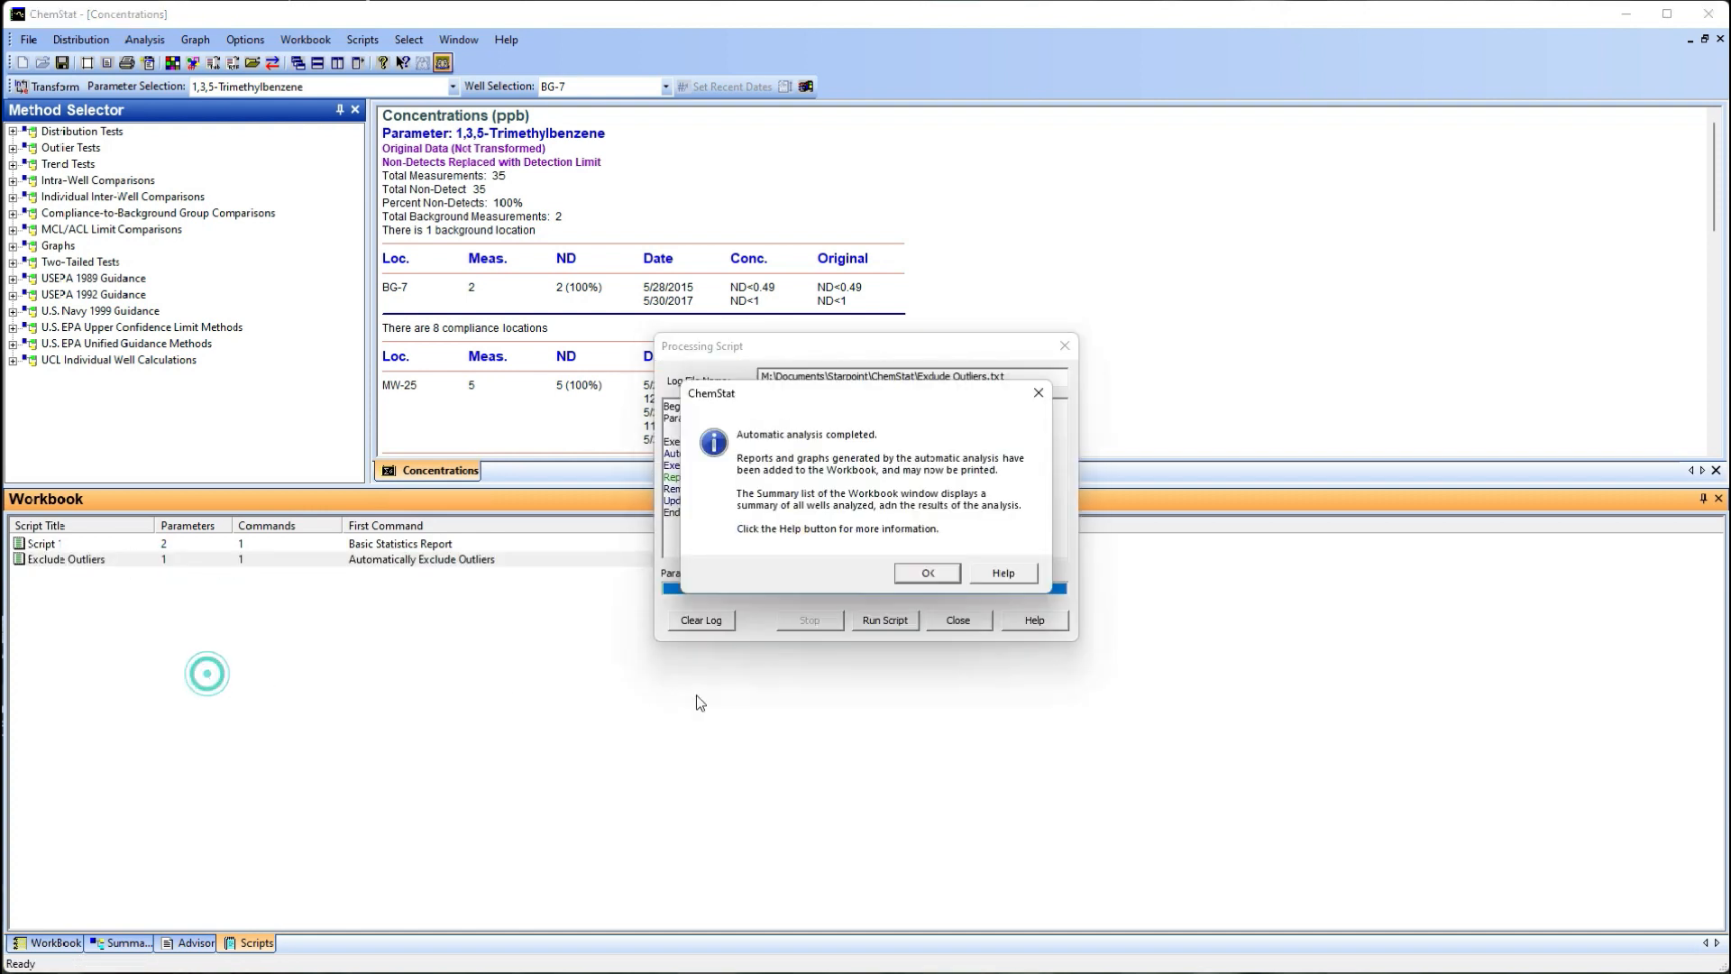
left_click(928, 573)
left_click(959, 622)
Read the workbook's Cadmium Rosner's Test for Outliers report through its last iteration, and display the Outlier List
left_click(50, 947)
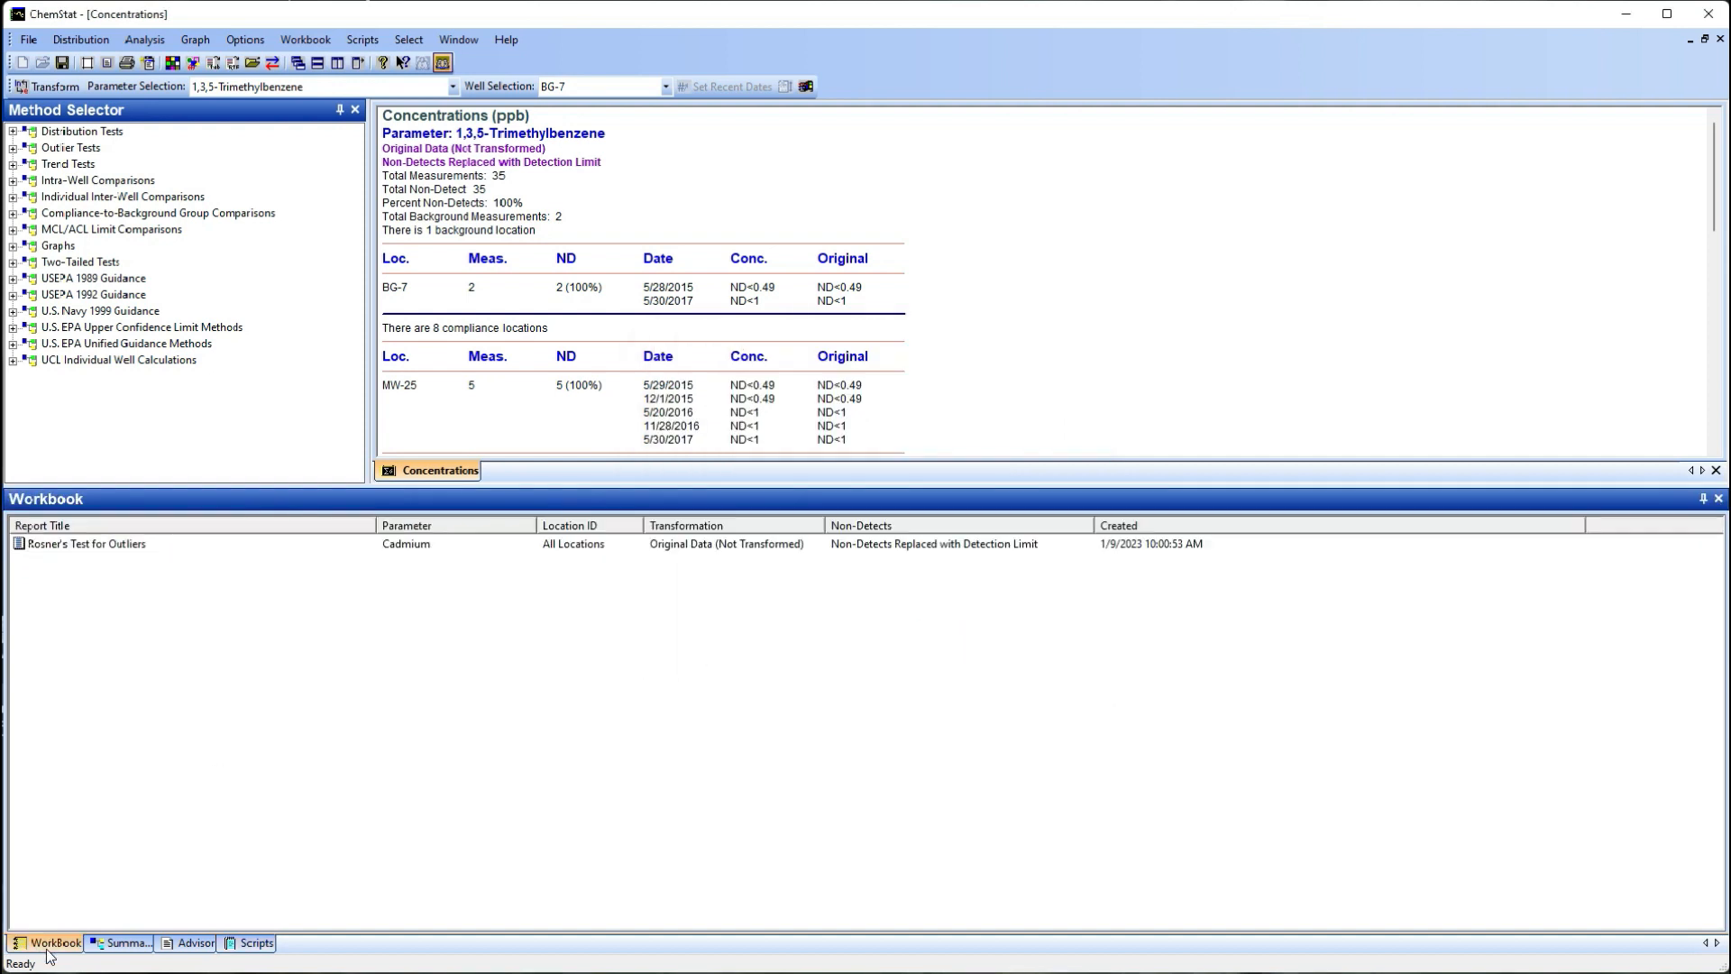
double_click(97, 546)
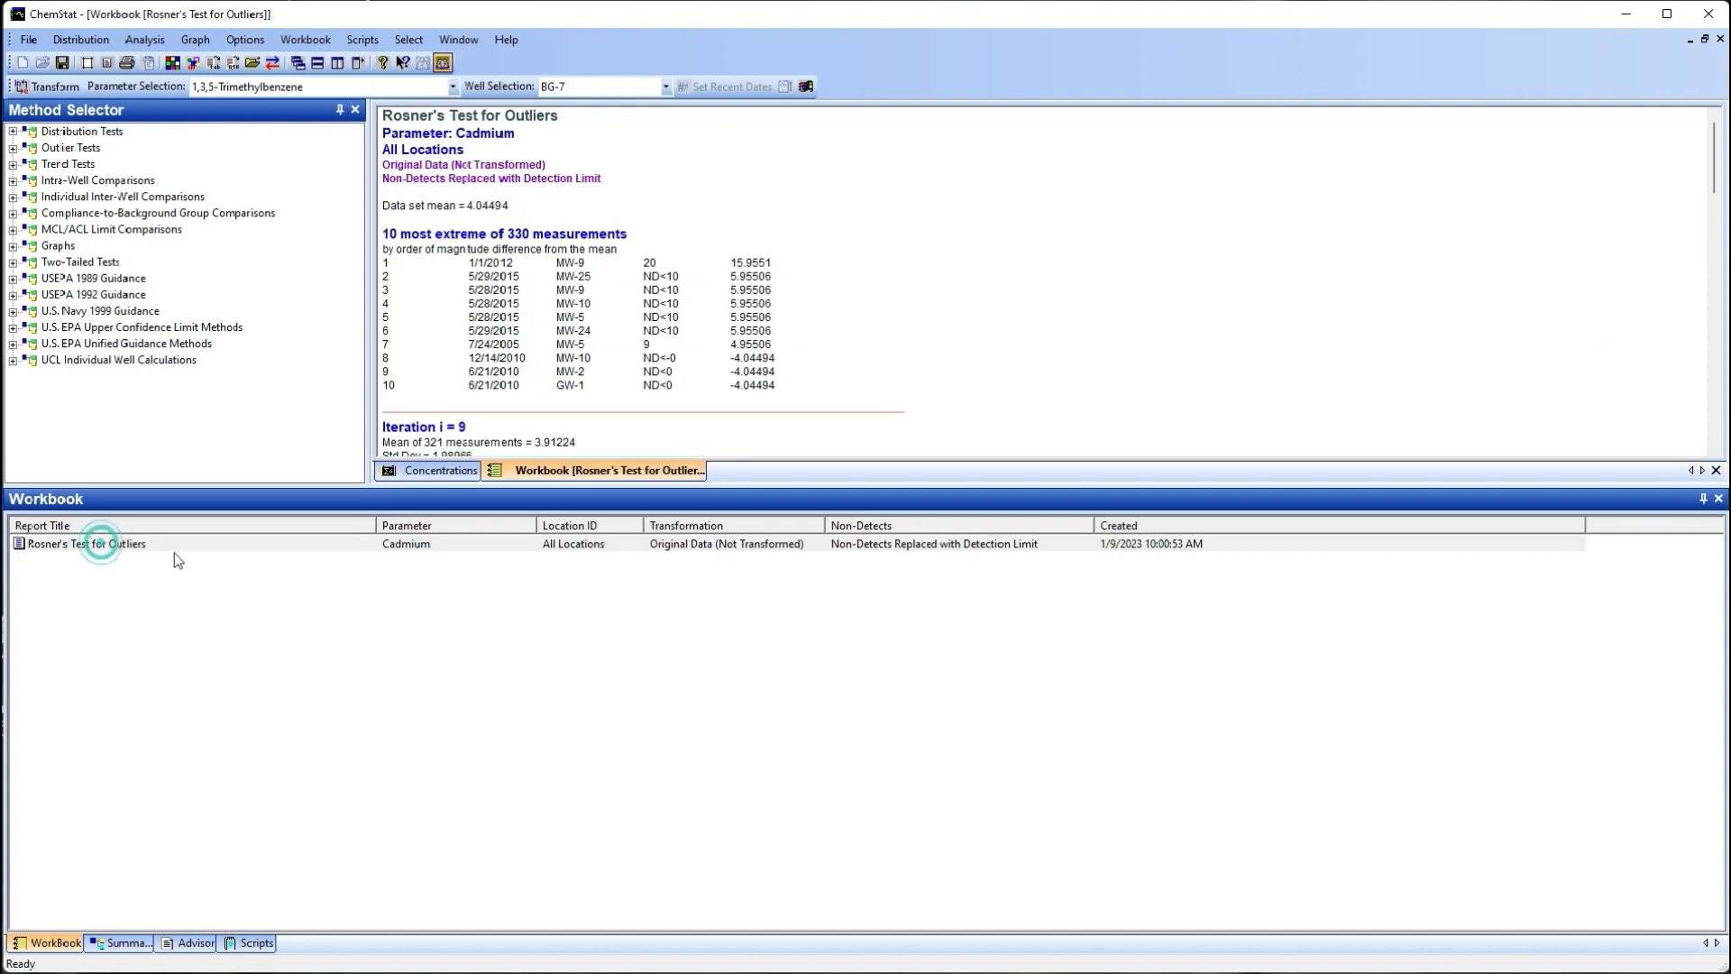
left_click_drag(1713, 164, 1712, 448)
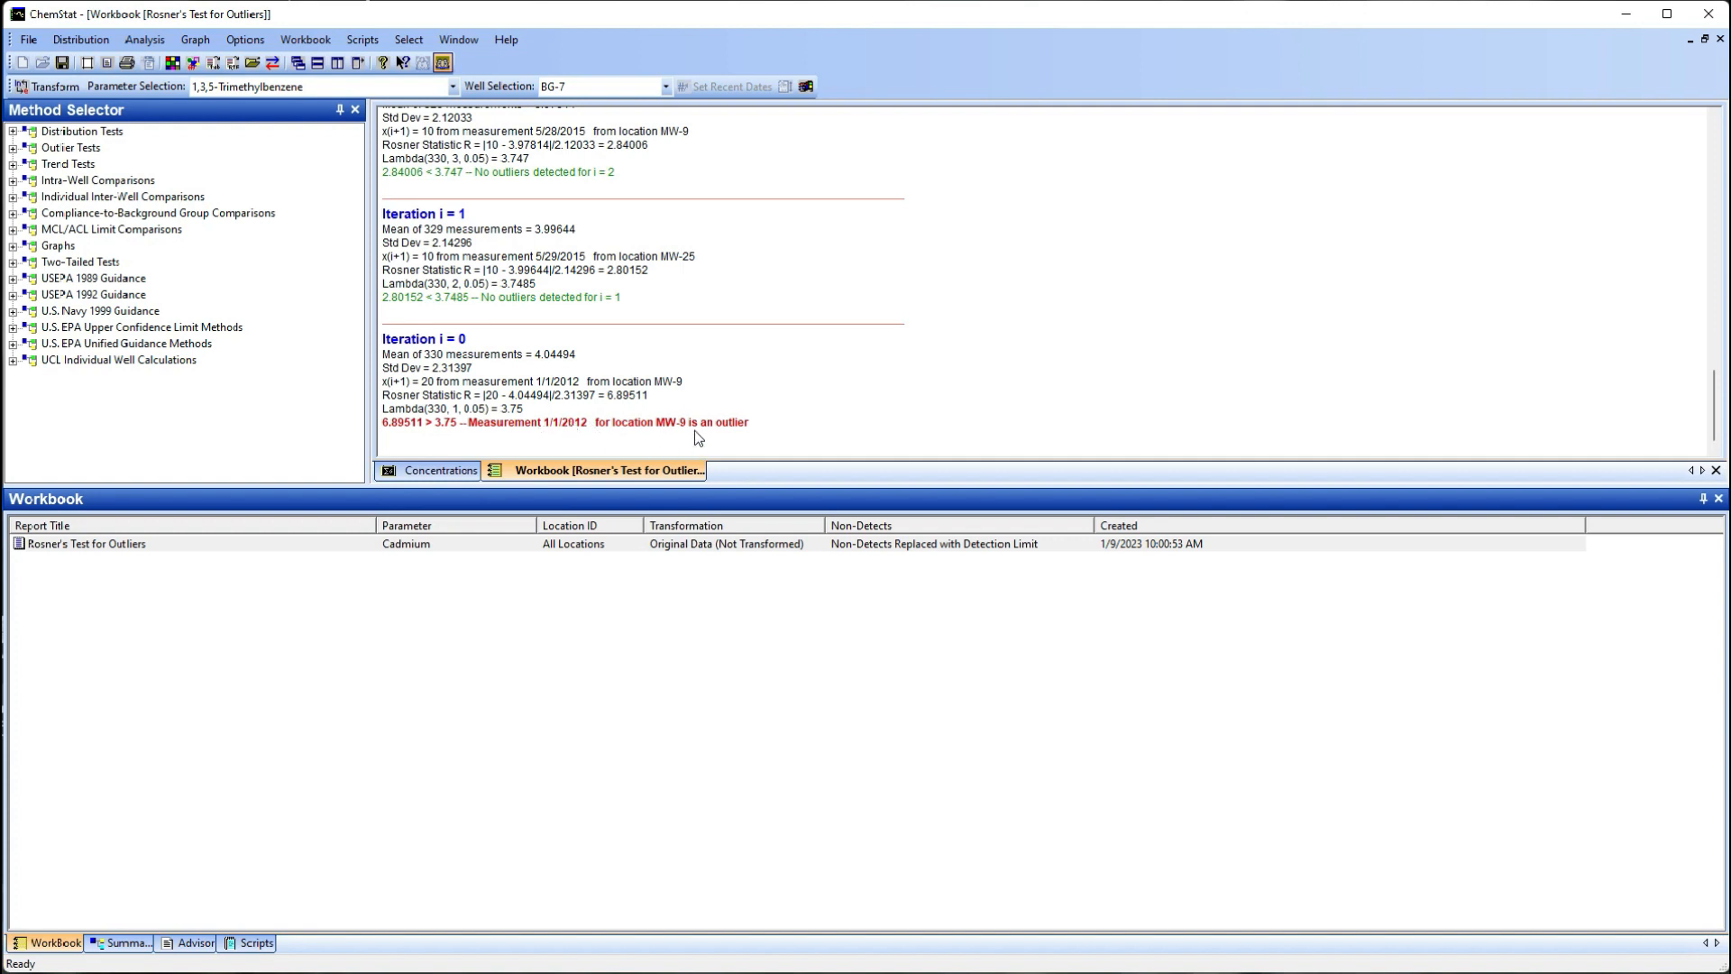
left_click(78, 42)
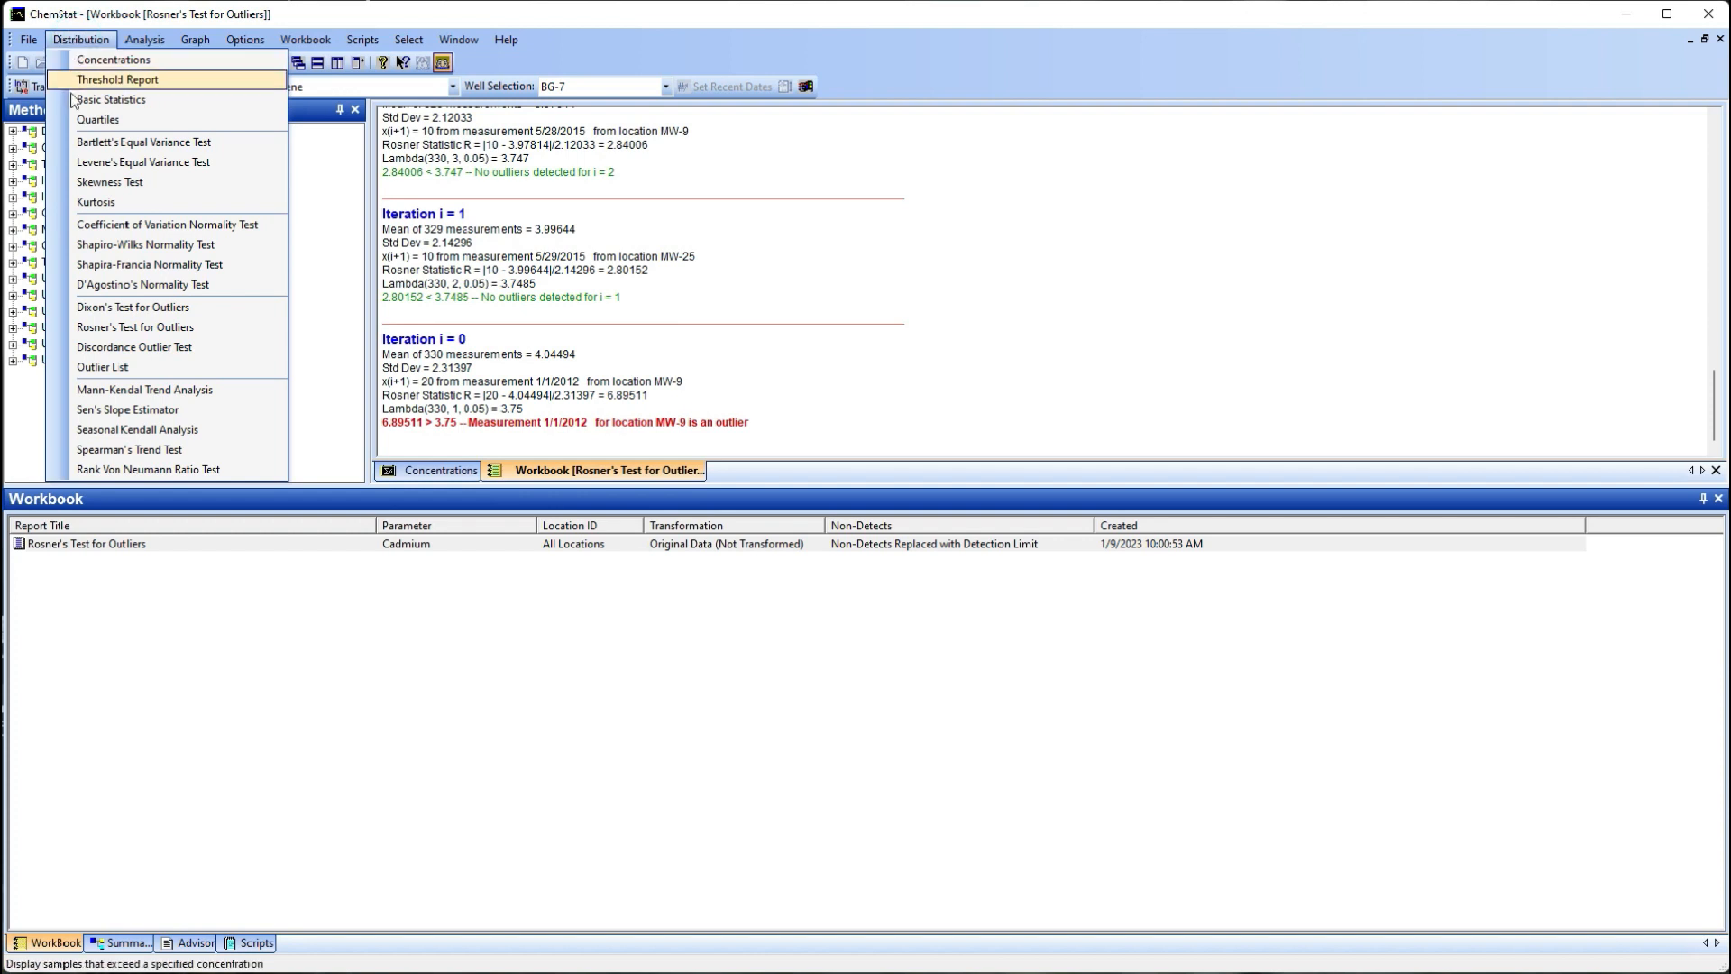
left_click(115, 368)
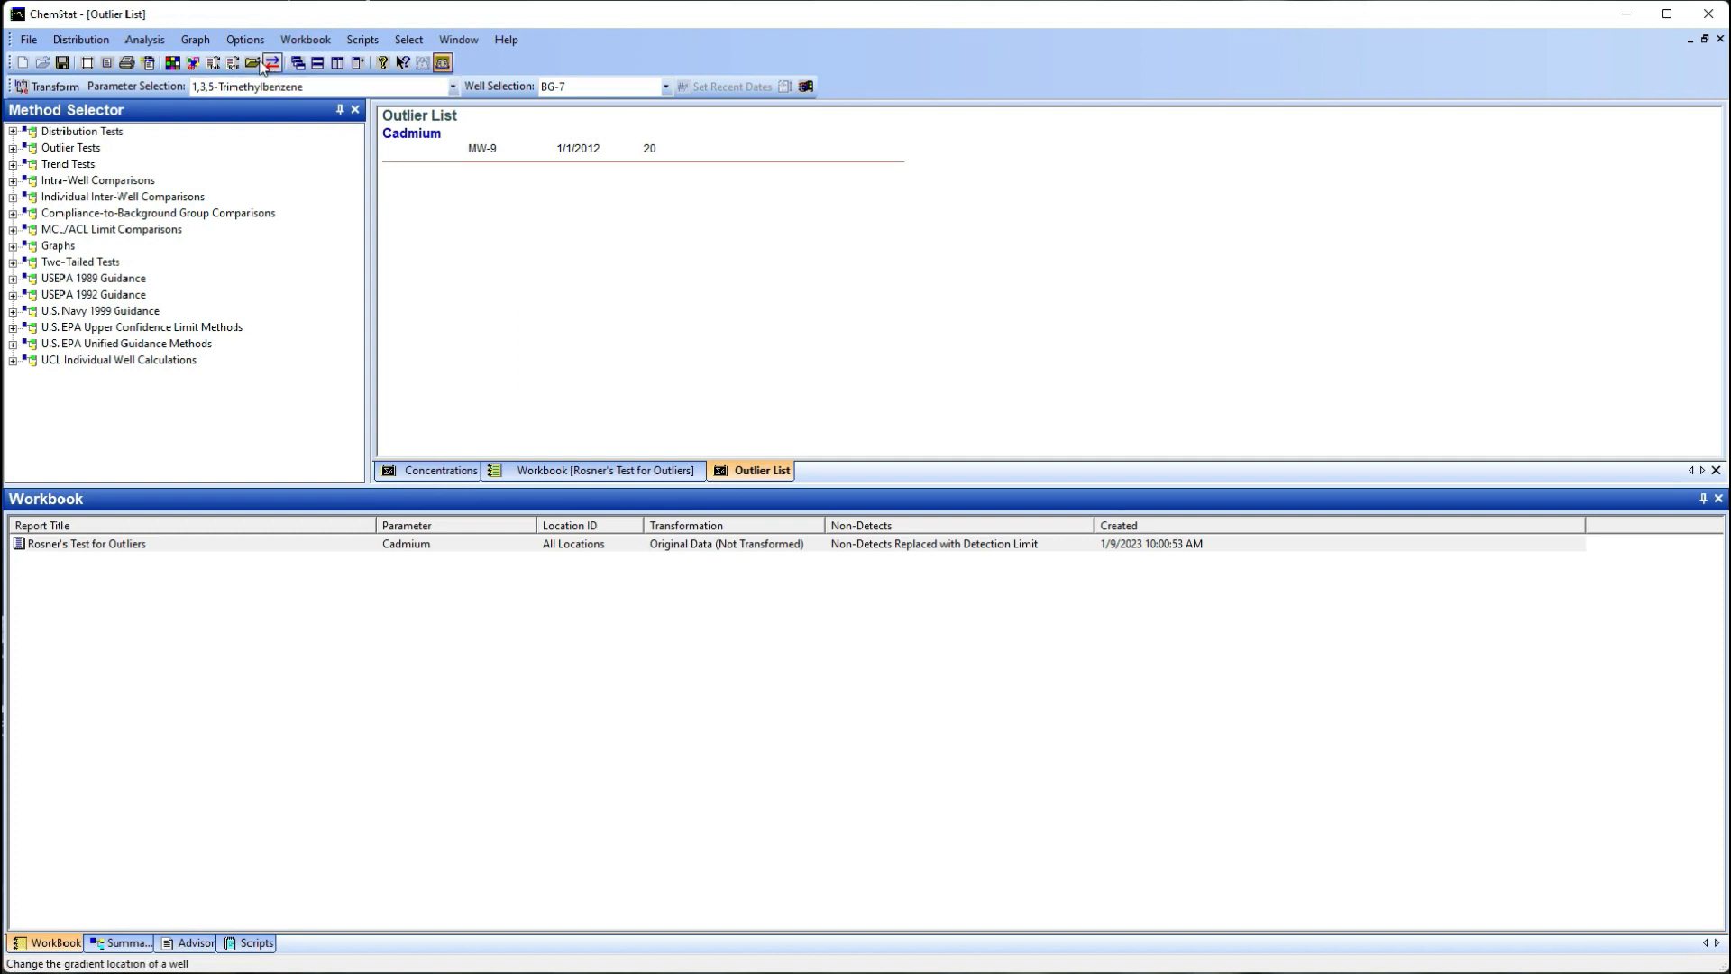
Restore the removed Cadmium sample of 1/1/2012 for well MW-9 to the included samples
left_click(235, 42)
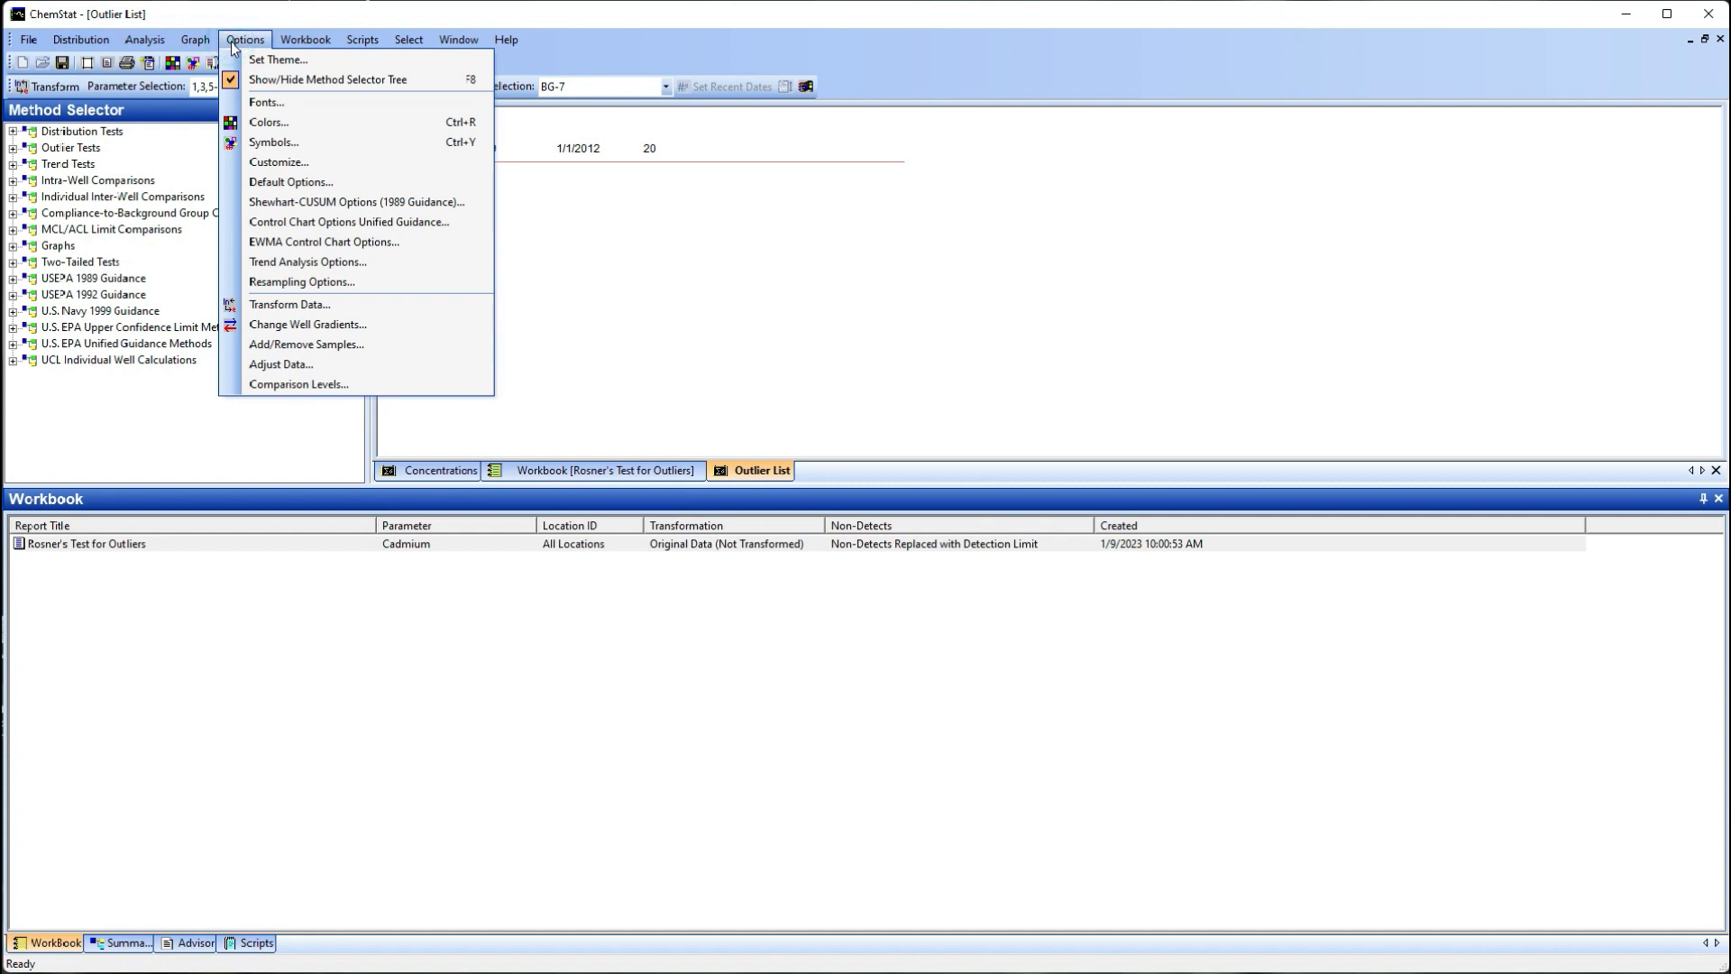
left_click(331, 346)
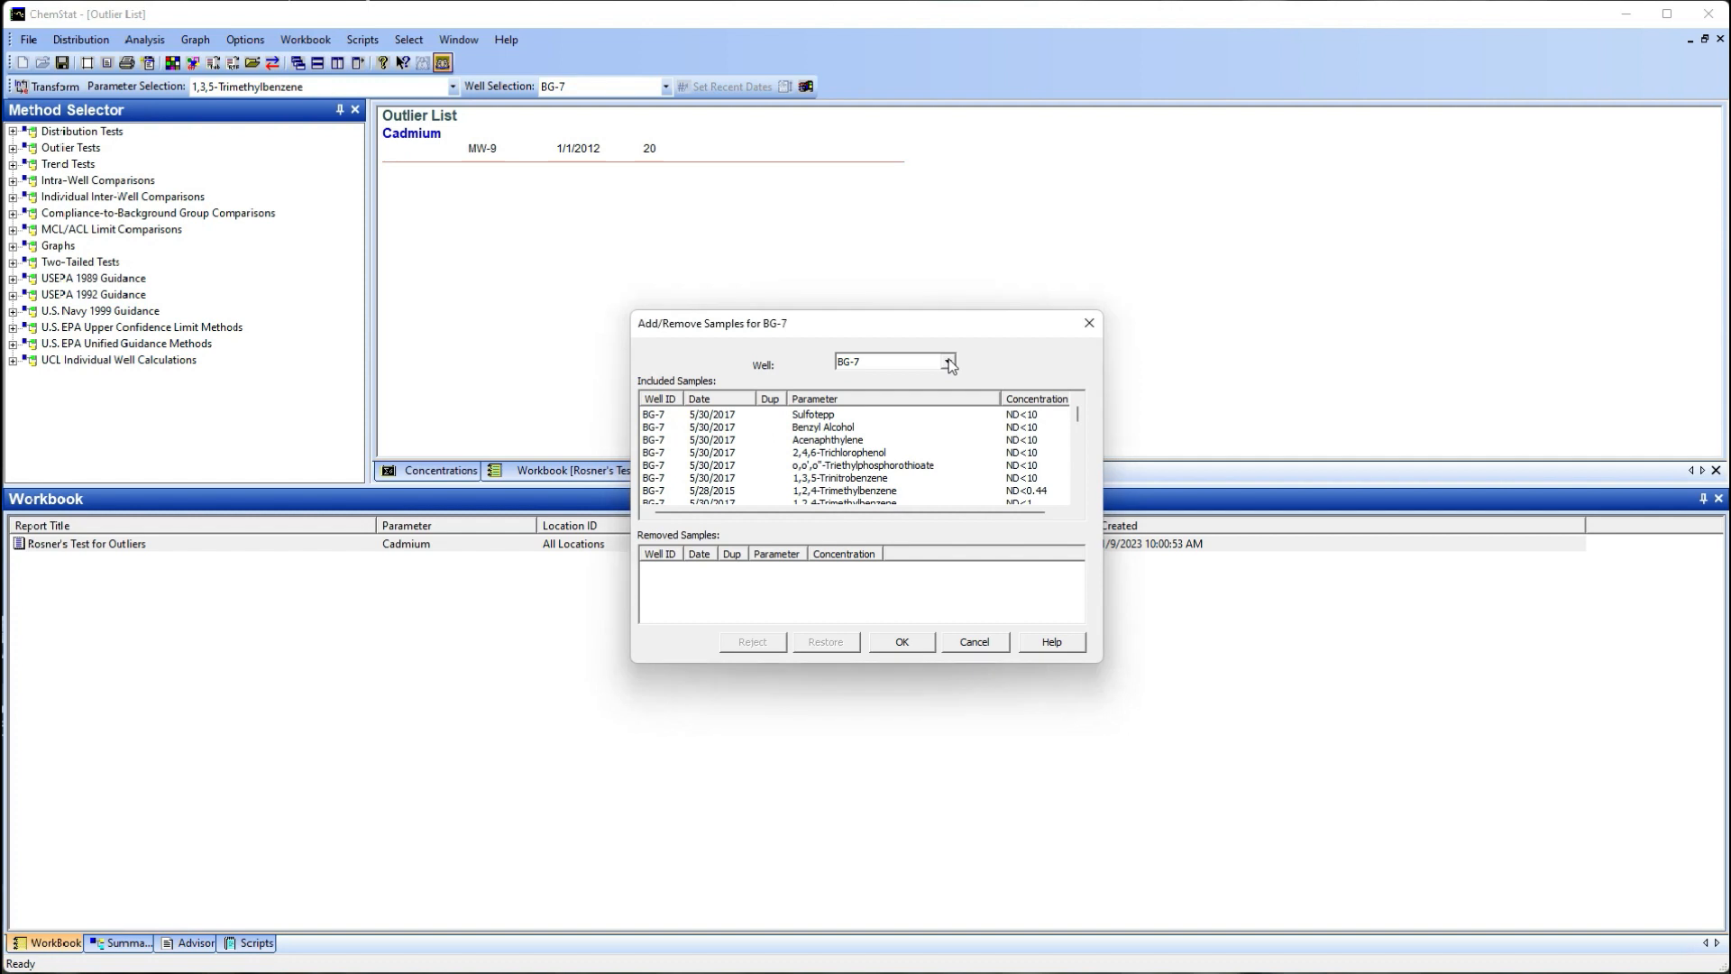
left_click(950, 363)
left_click(950, 406)
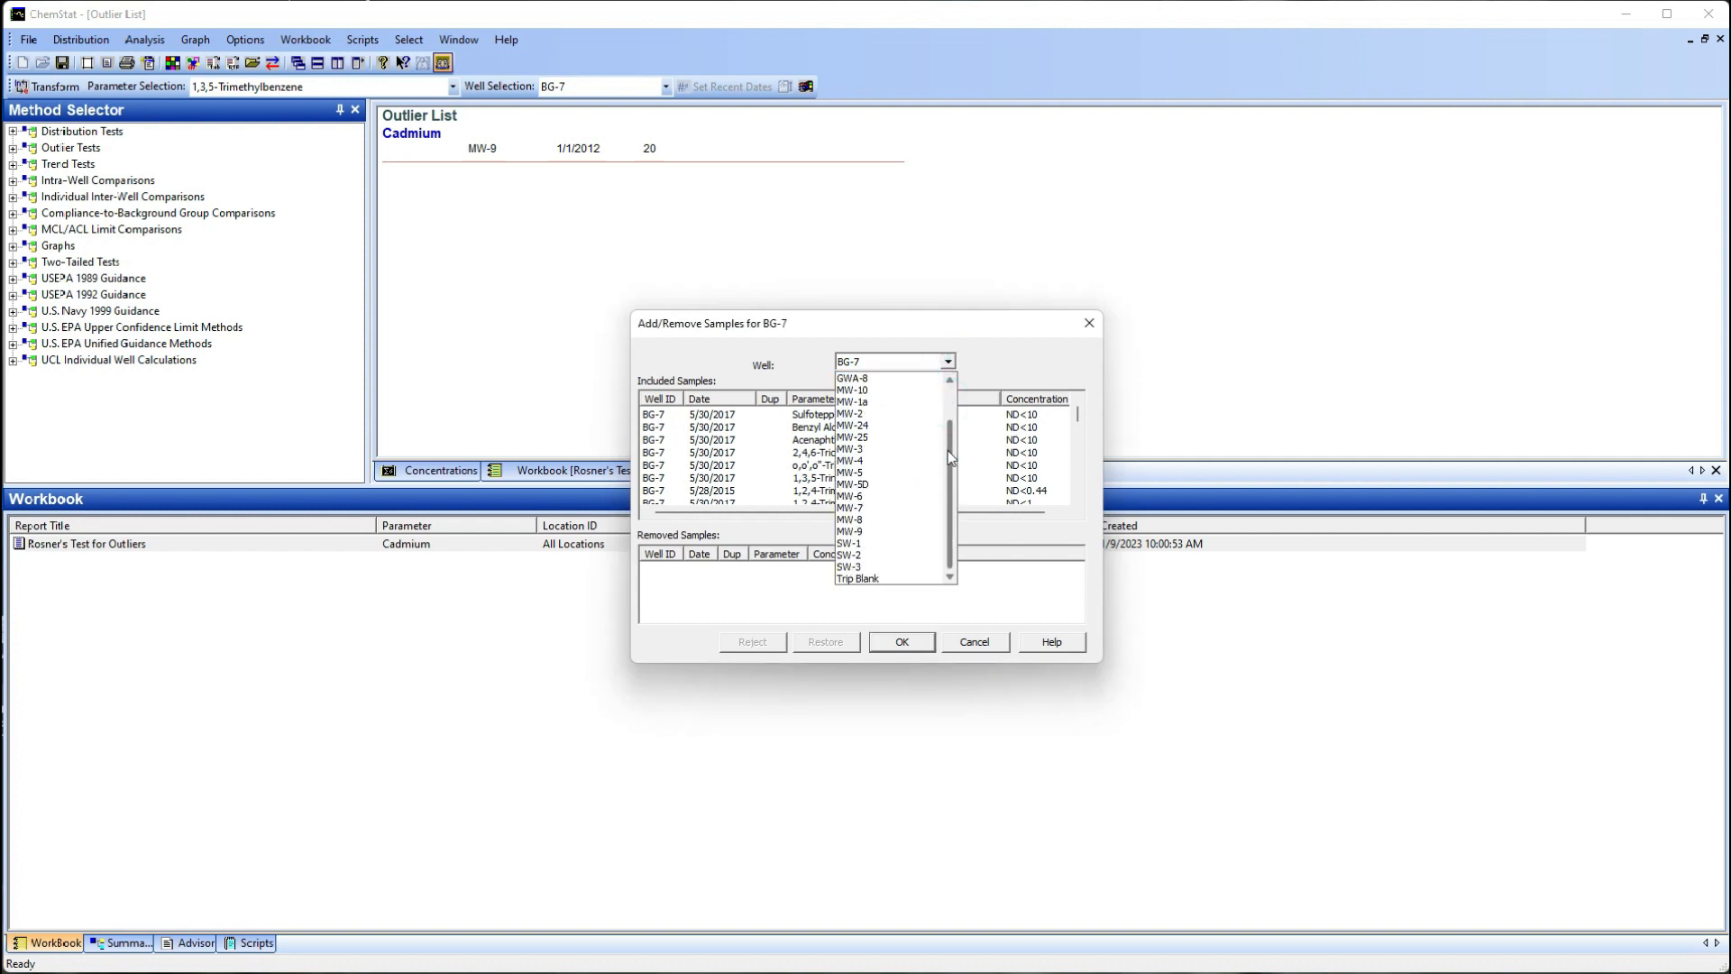
left_click(872, 532)
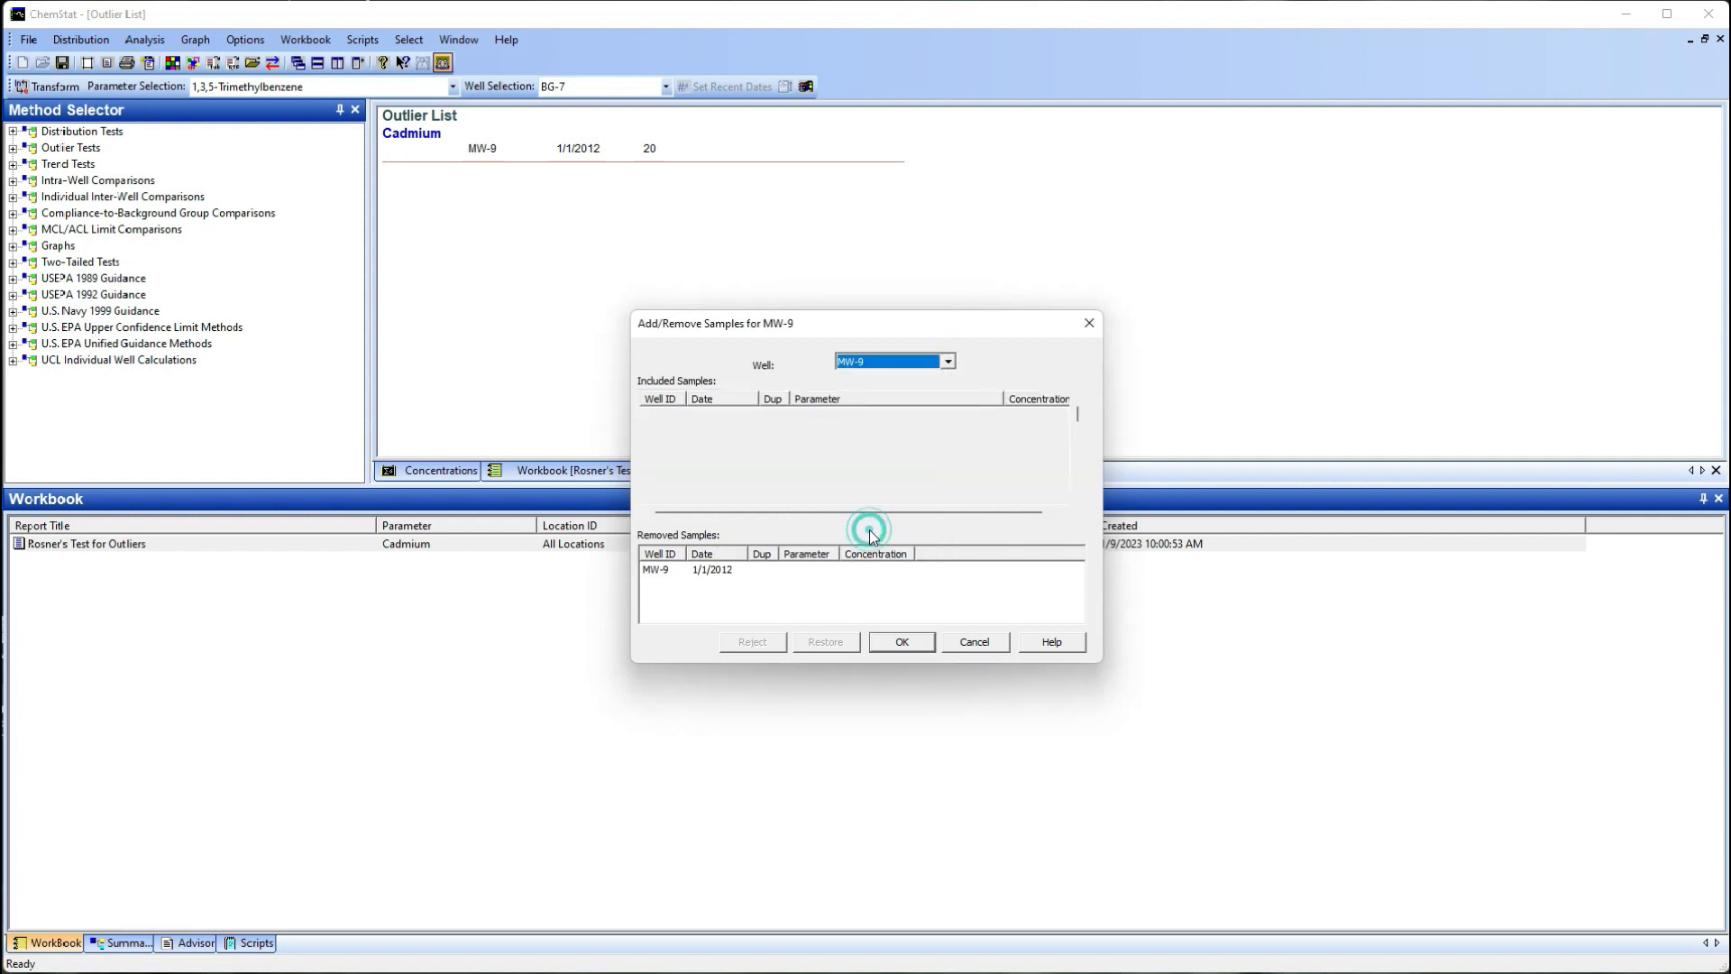
left_click(760, 577)
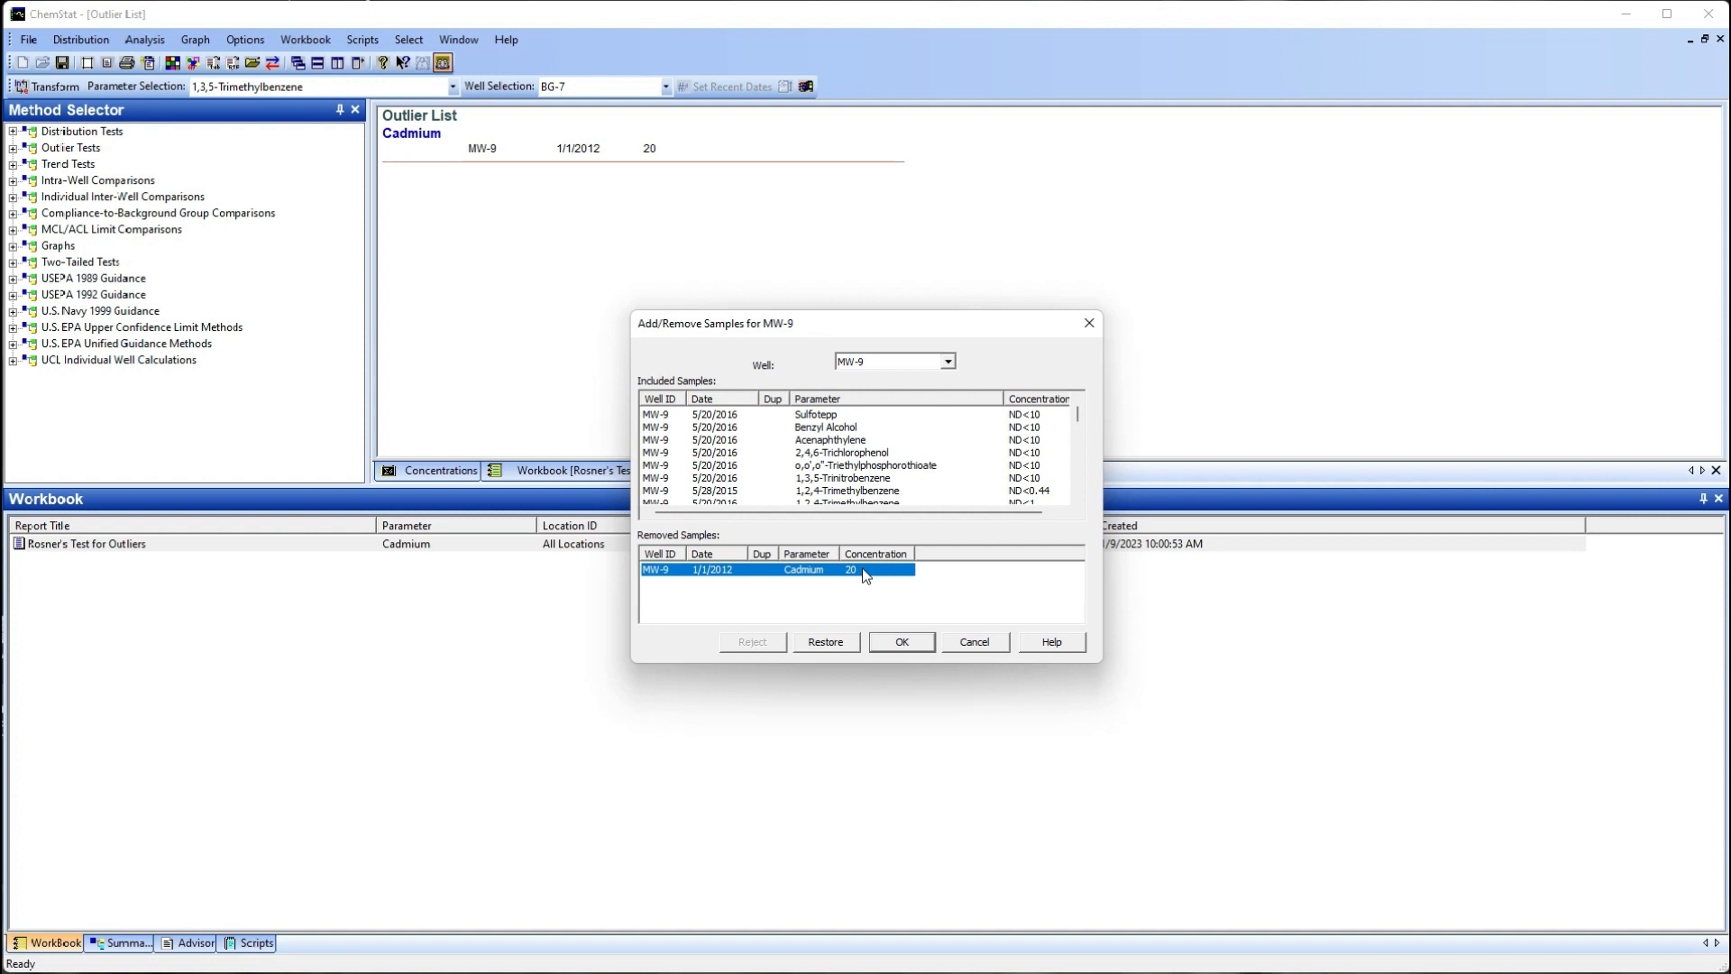
left_click(825, 642)
left_click(902, 643)
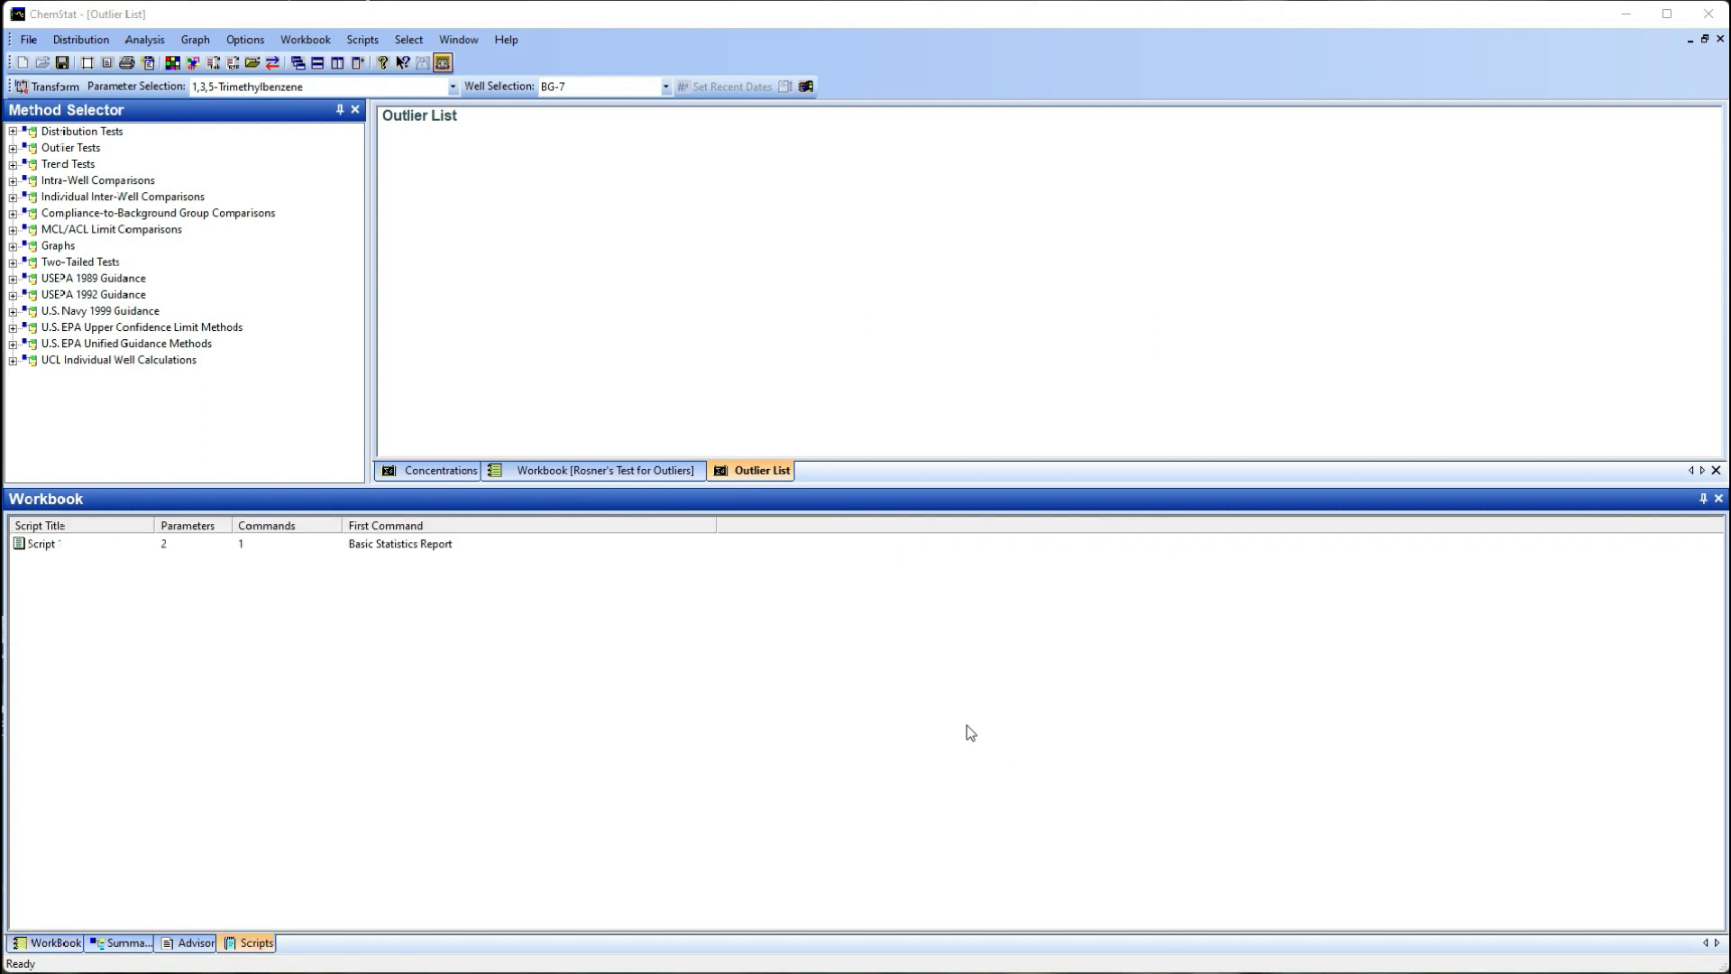
Create a new script titled "Automated" and proceed to its parameter selection
right_click(543, 656)
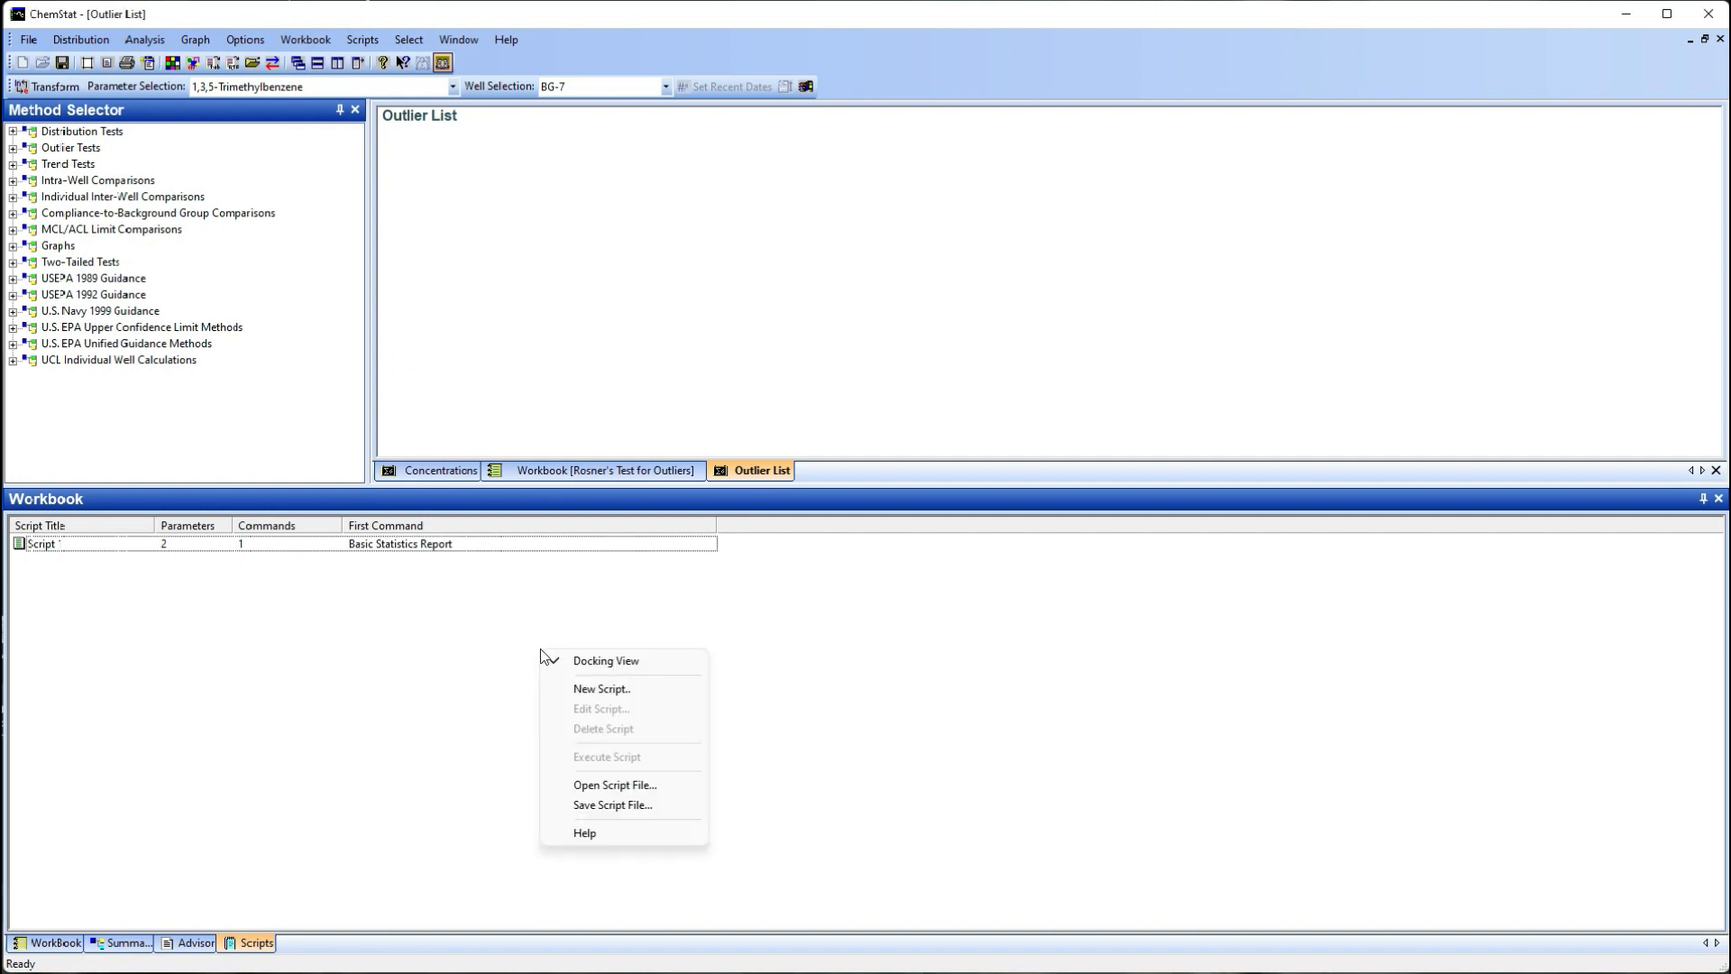
left_click(586, 690)
type("Automated")
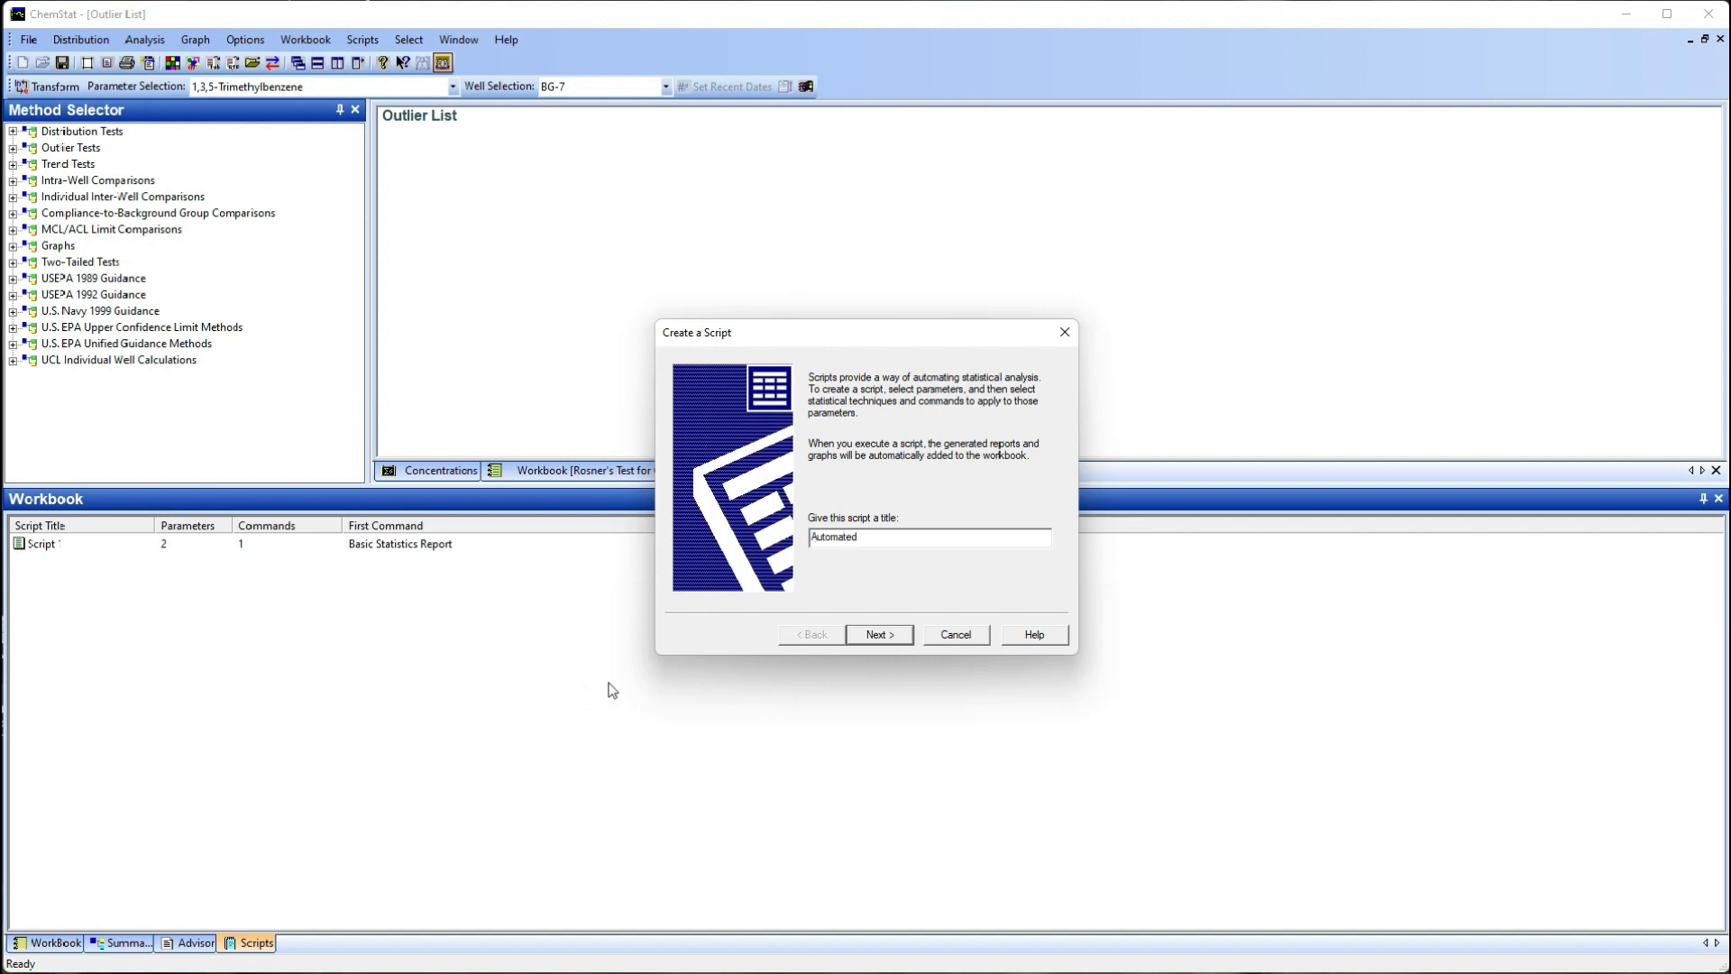
left_click(881, 636)
Add Cobalt, Chromium, Chloride and Cadmium to the script's parameters and proceed to the script commands
scroll(811, 433, "down", 10)
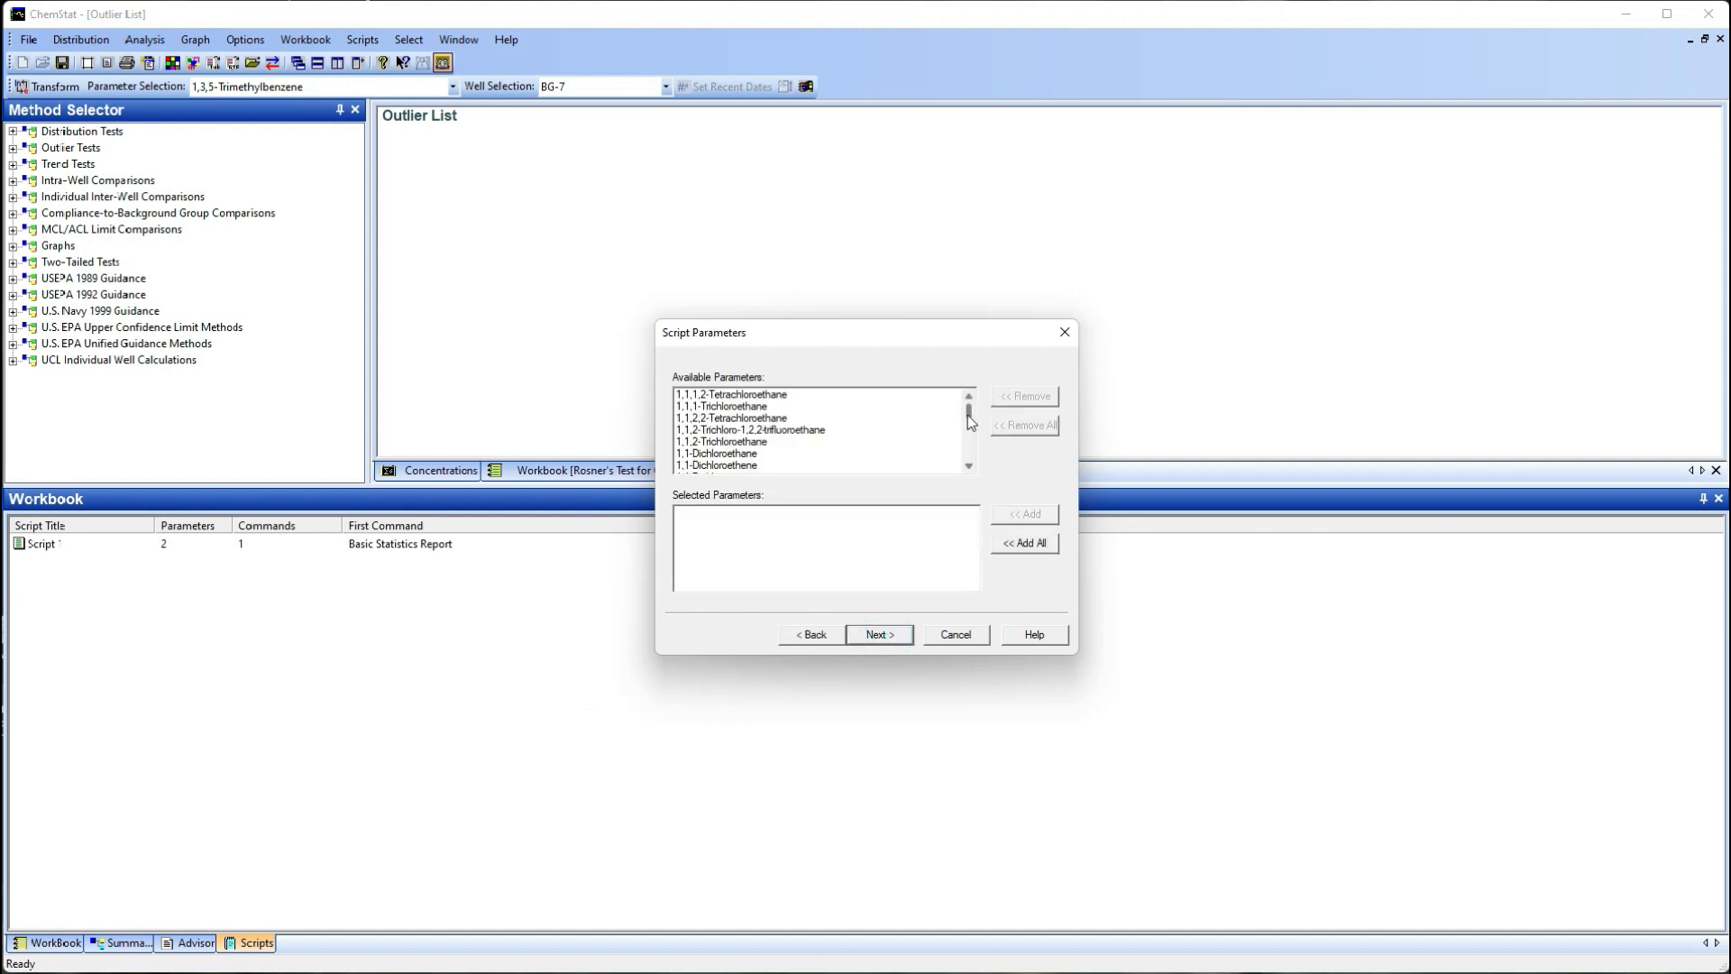
left_click(704, 430)
double_click(701, 418)
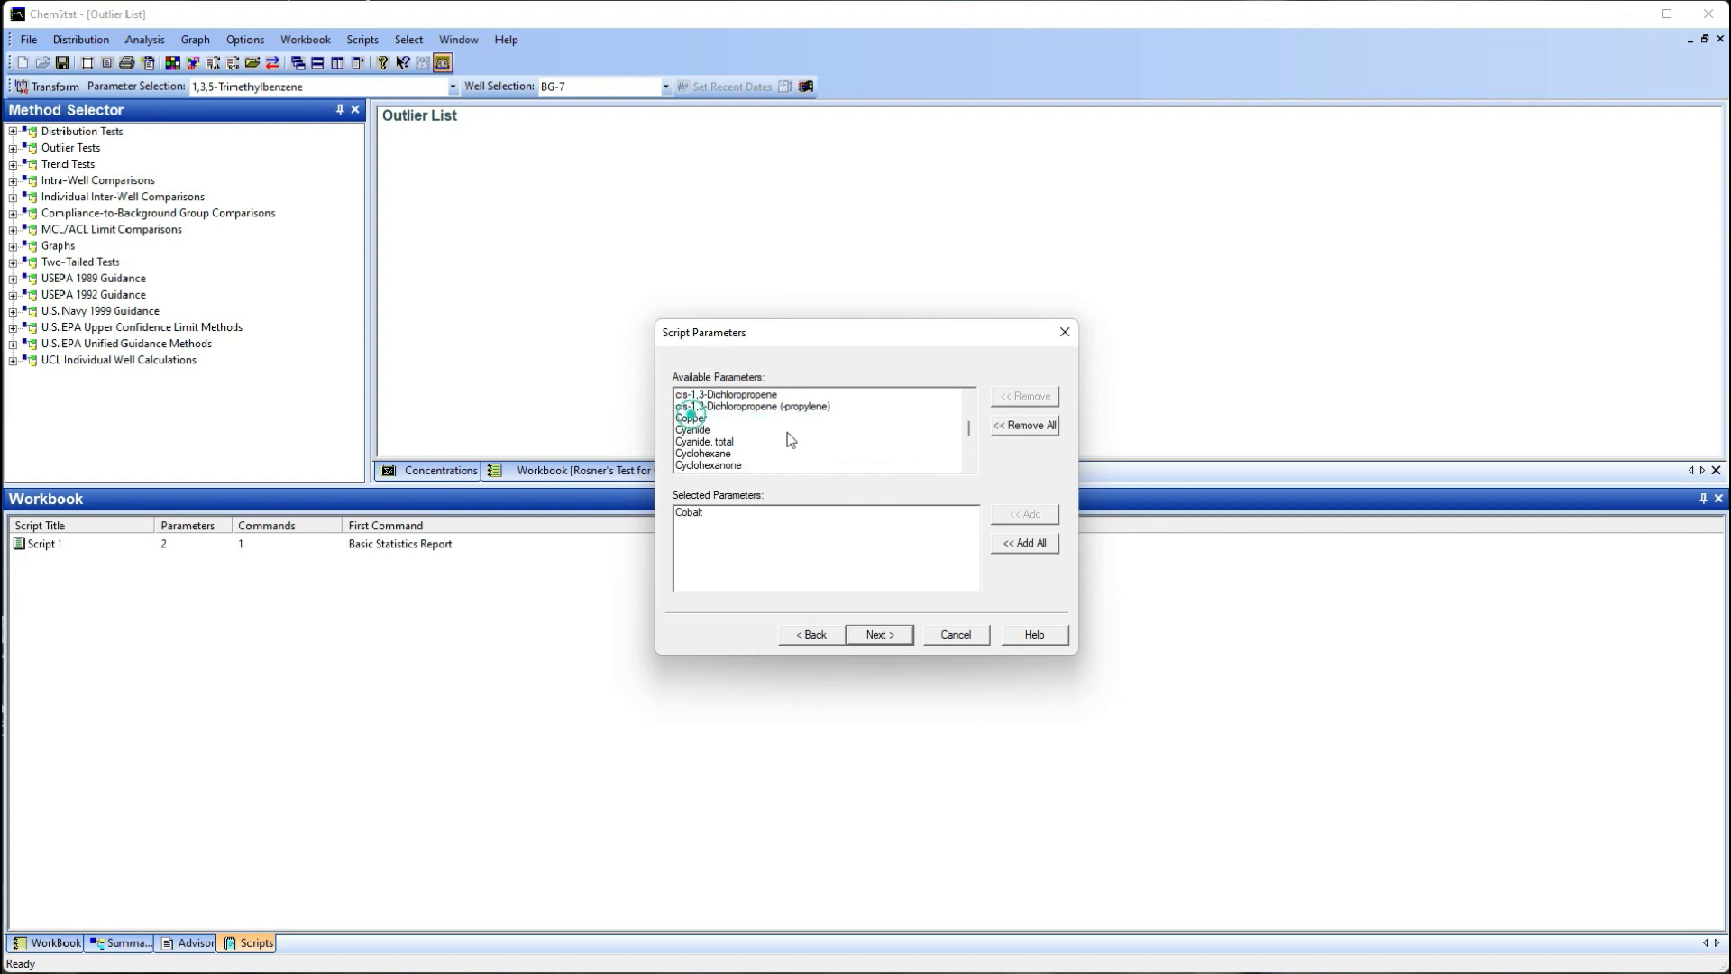
scroll(694, 419, "up", 2)
double_click(692, 419)
scroll(775, 424, "up", 4)
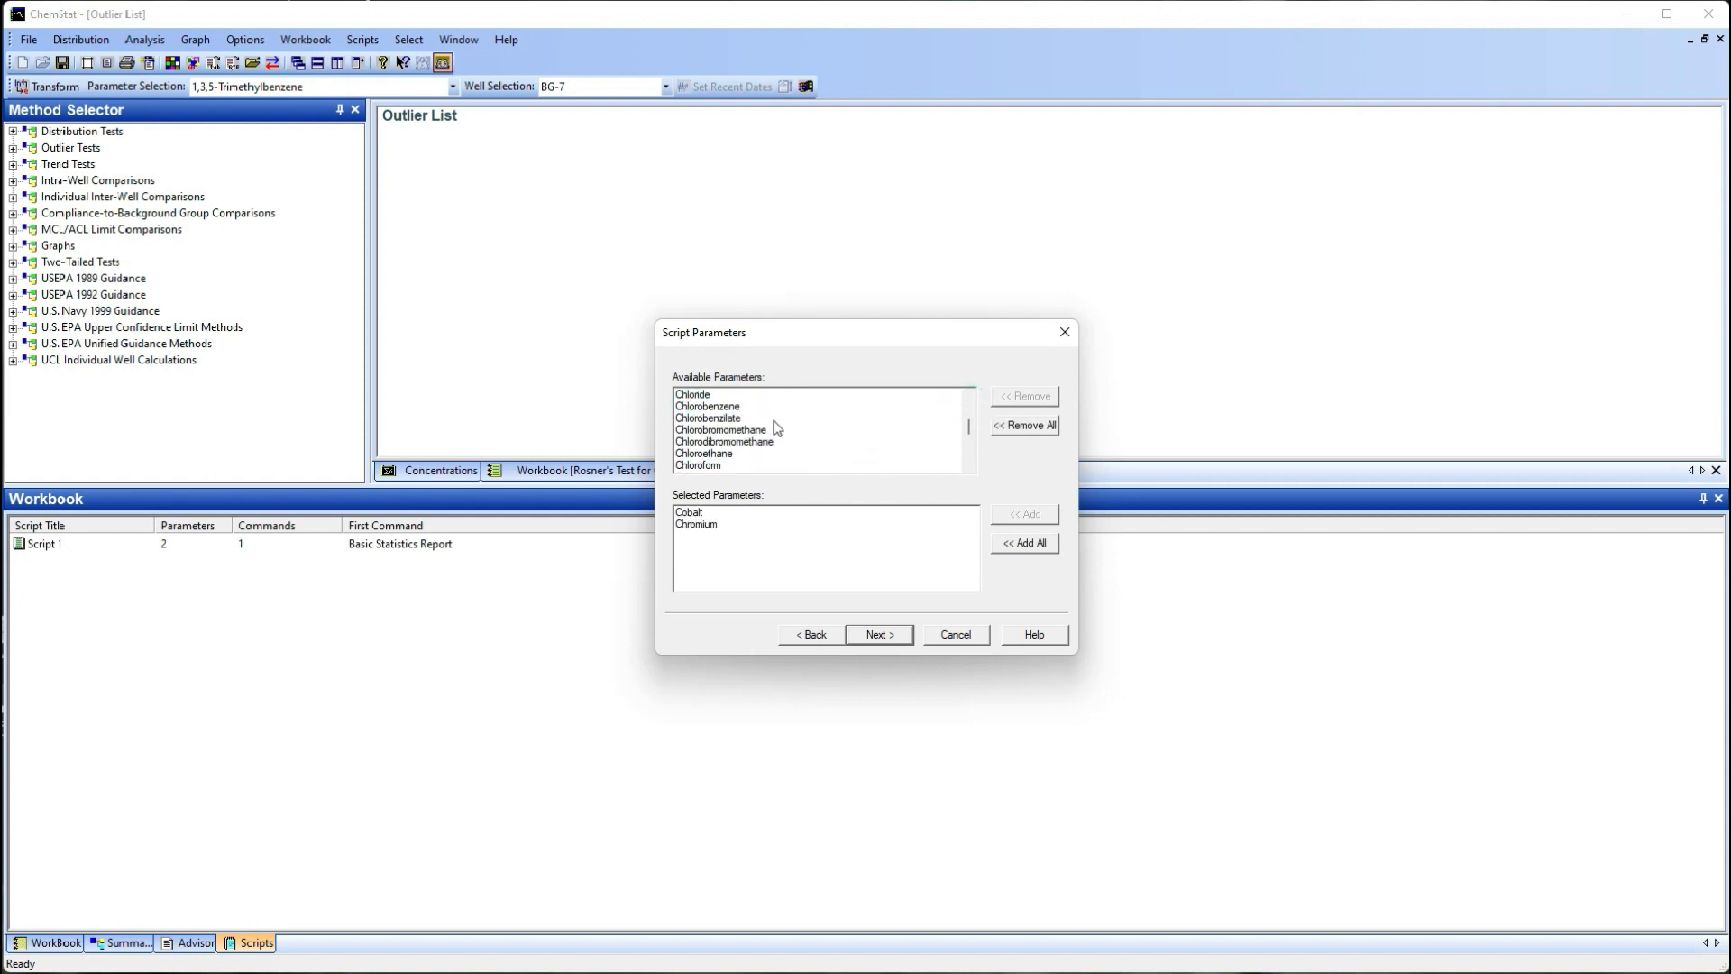
double_click(690, 464)
scroll(719, 422, "up", 1)
double_click(701, 419)
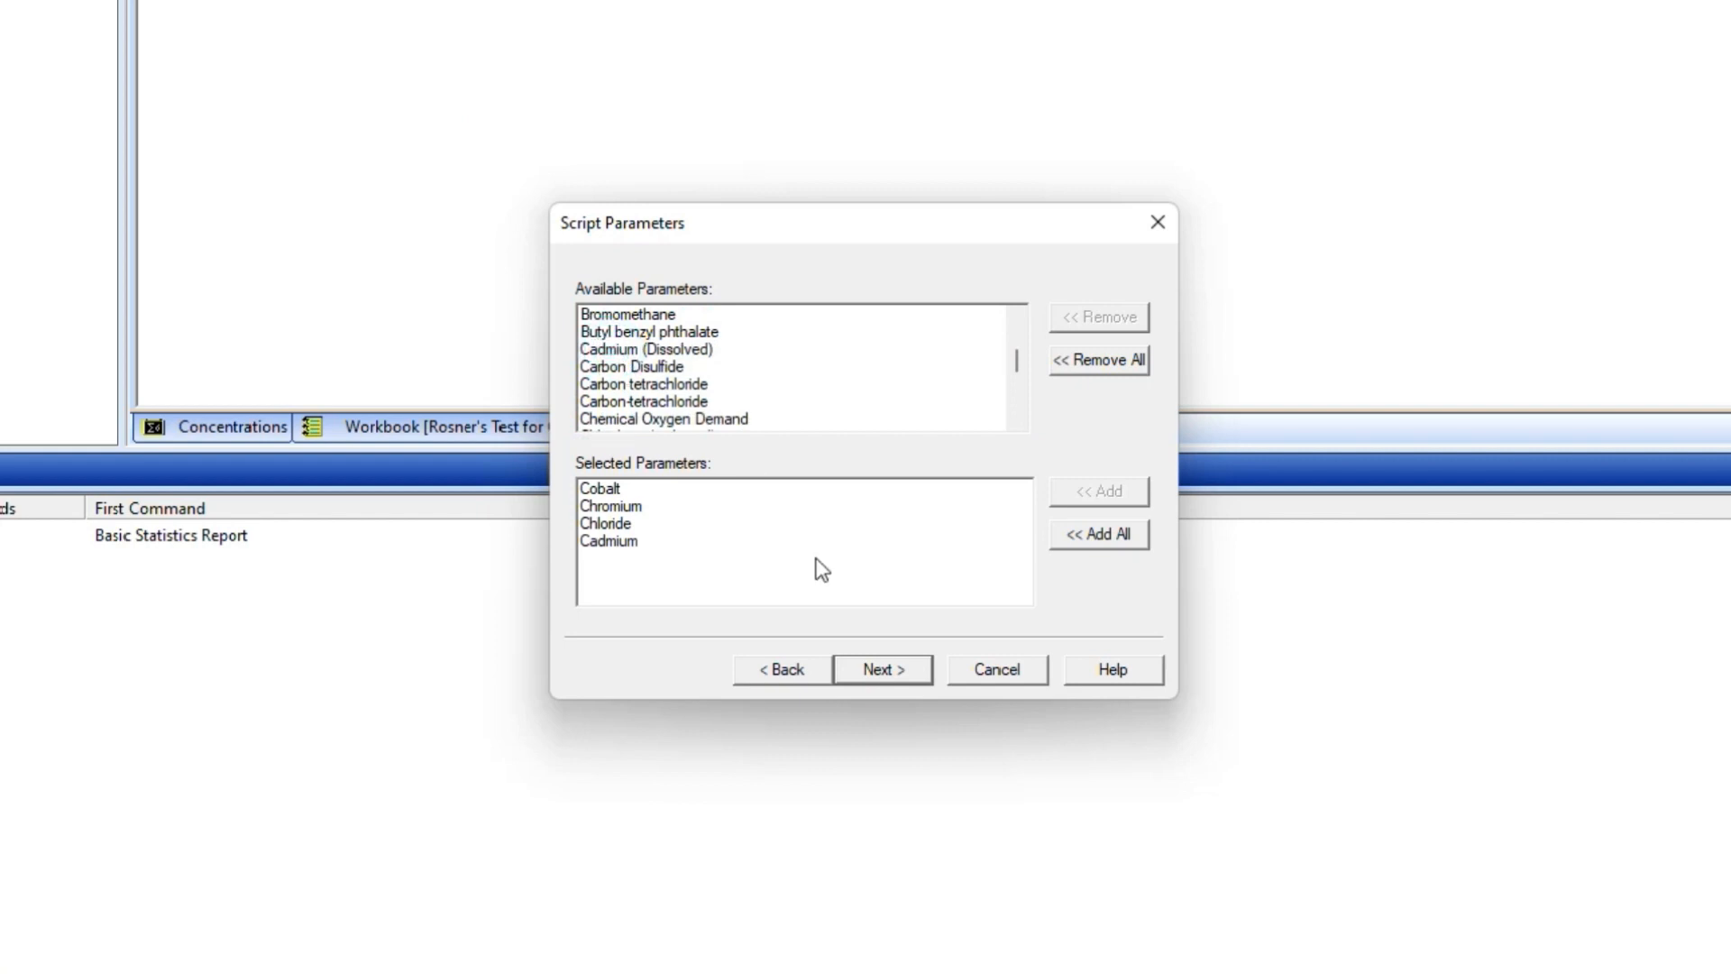
left_click(884, 669)
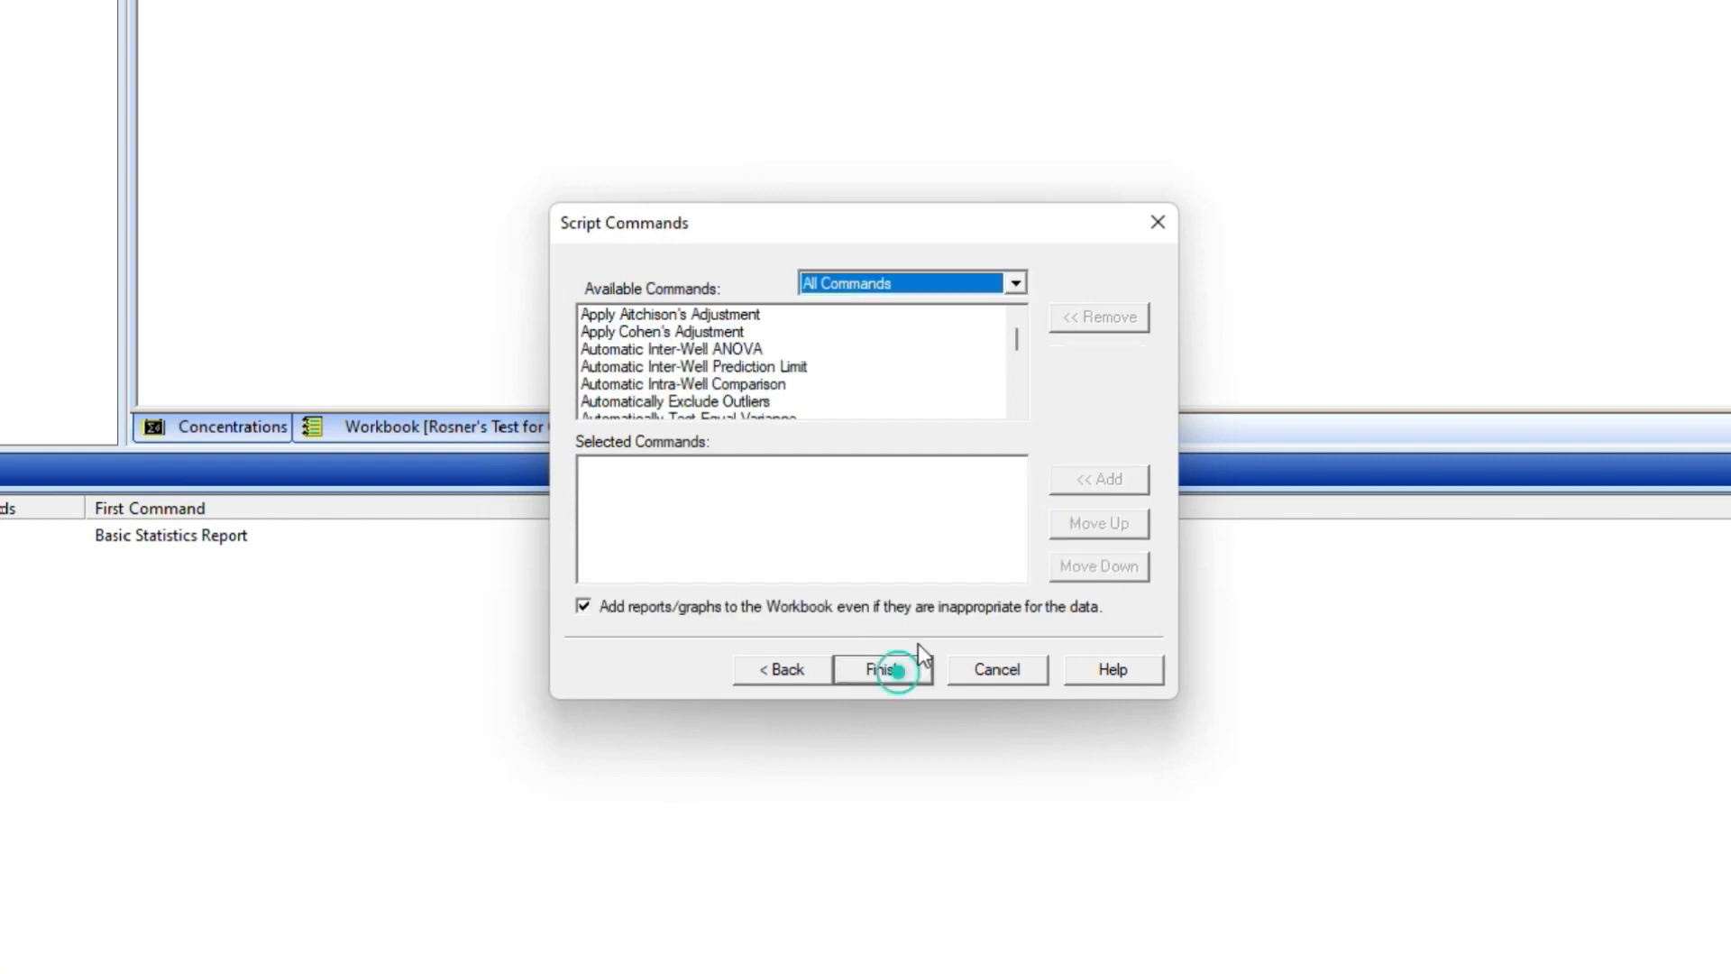
Add Automatic Intra-Well Comparison from the Automatic Analysis Commands to the script's selected commands
left_click(924, 287)
left_click(902, 323)
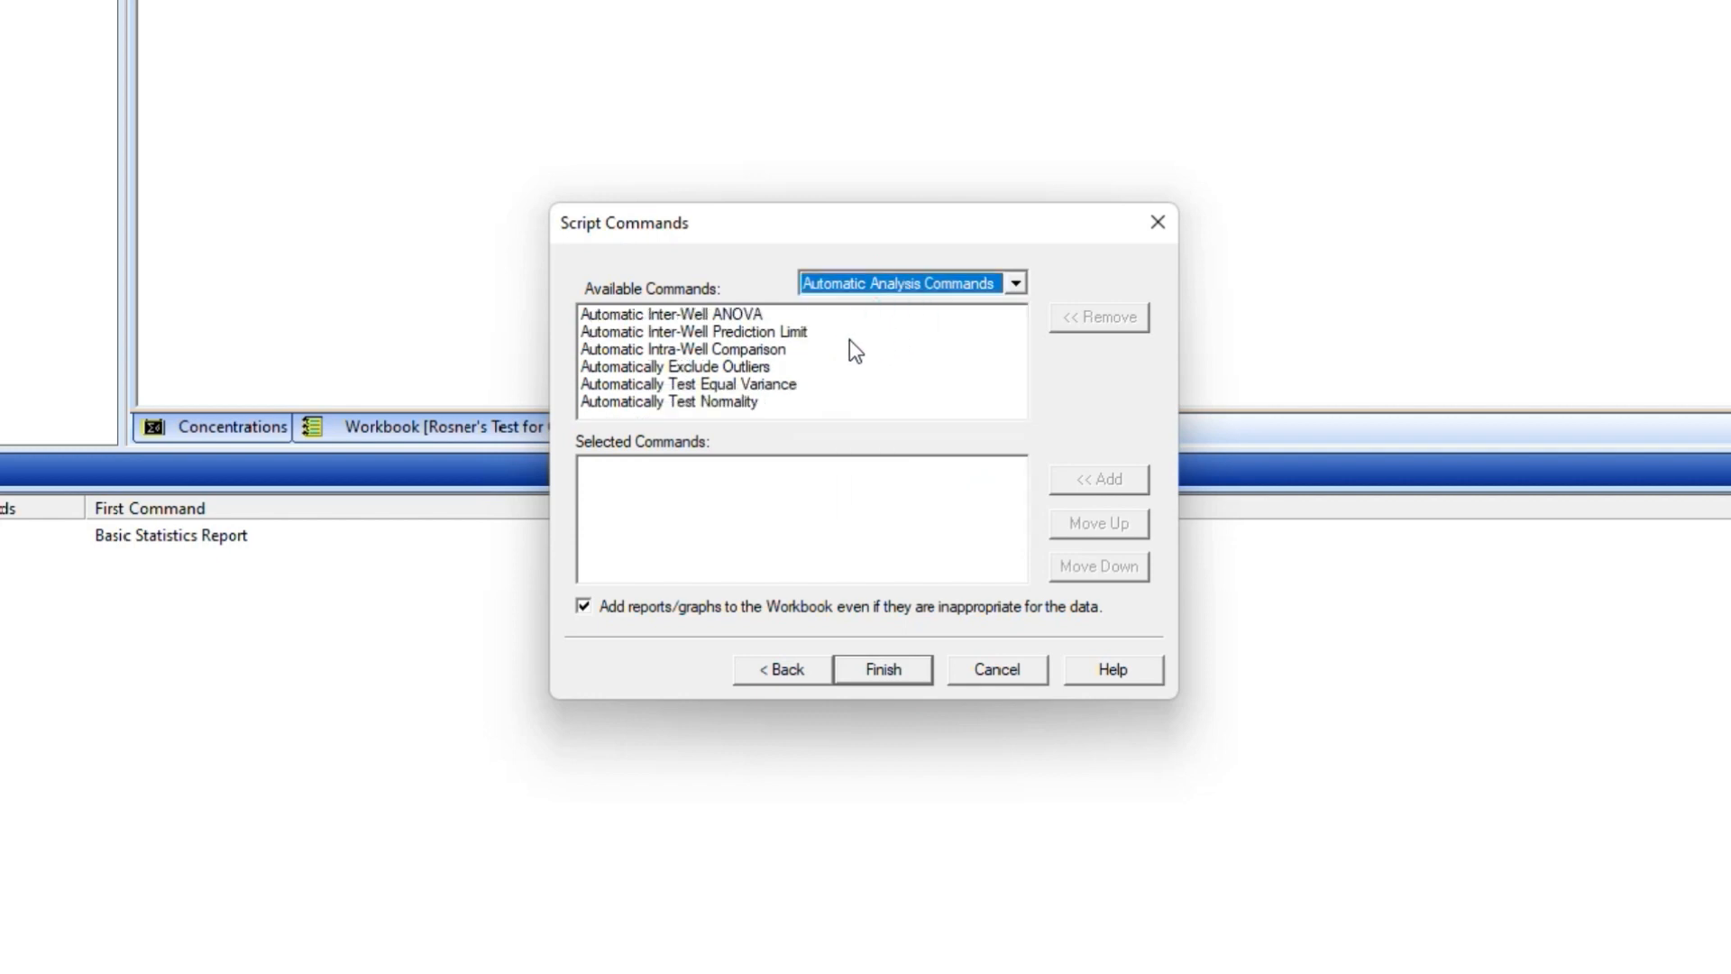
double_click(661, 352)
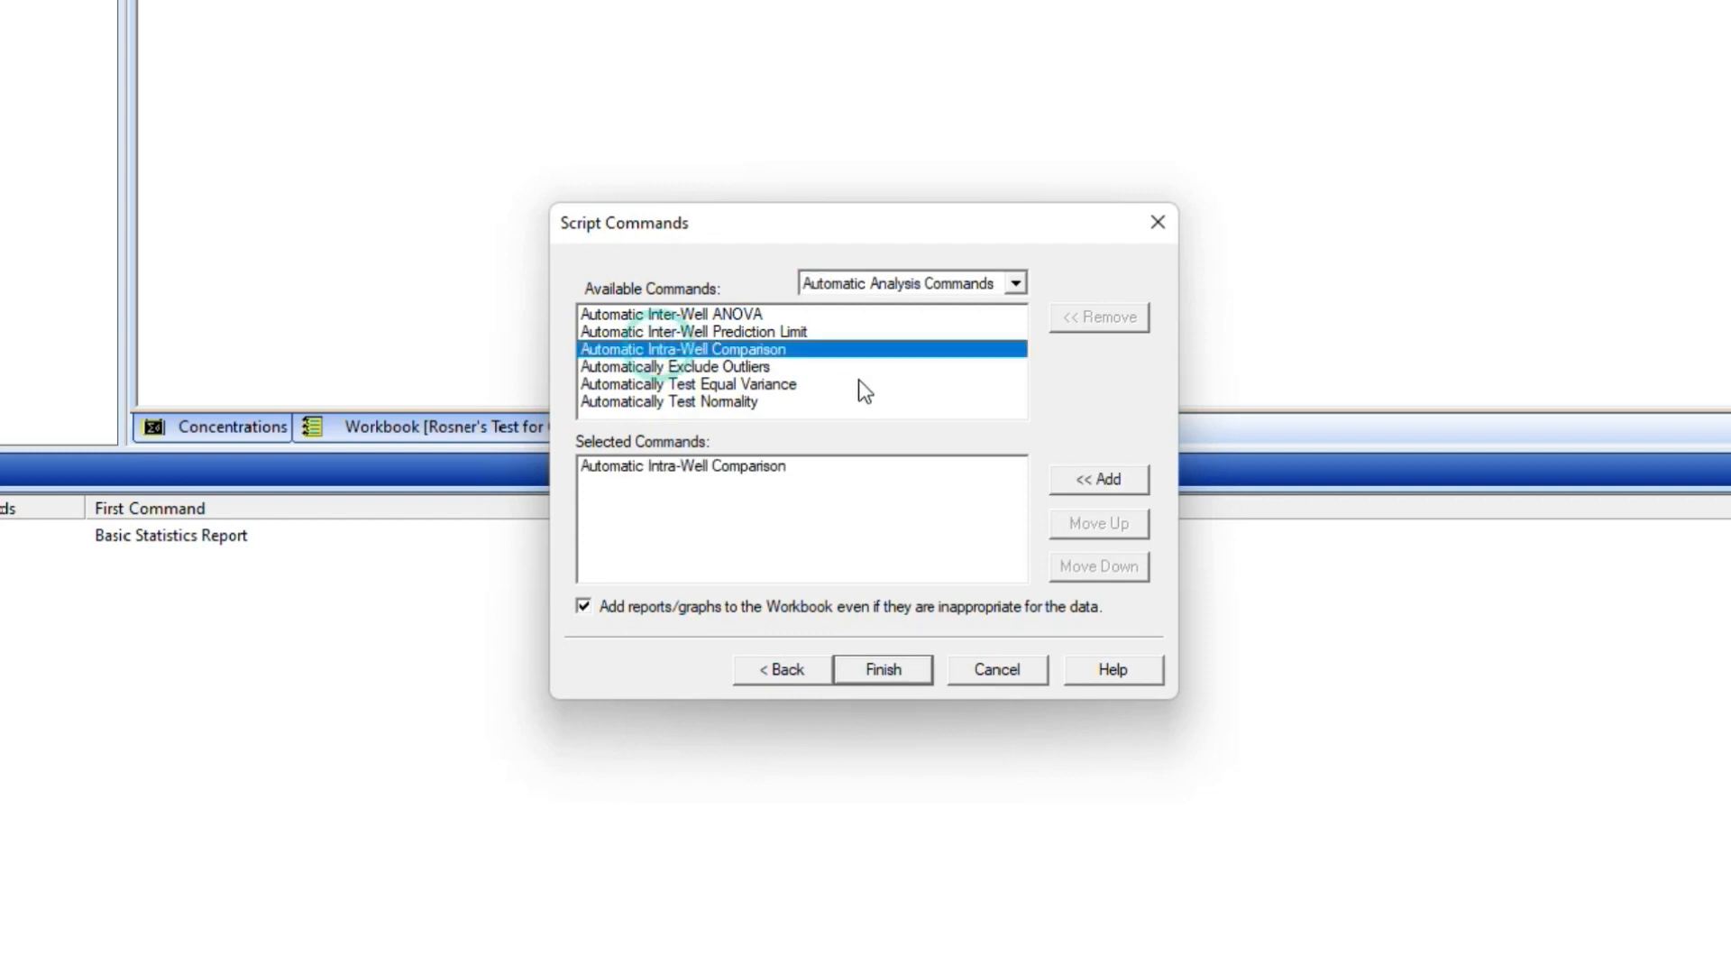
Add Transform to Natural Logarithm from the Data Transformations commands to the script's selected commands
left_click(982, 275)
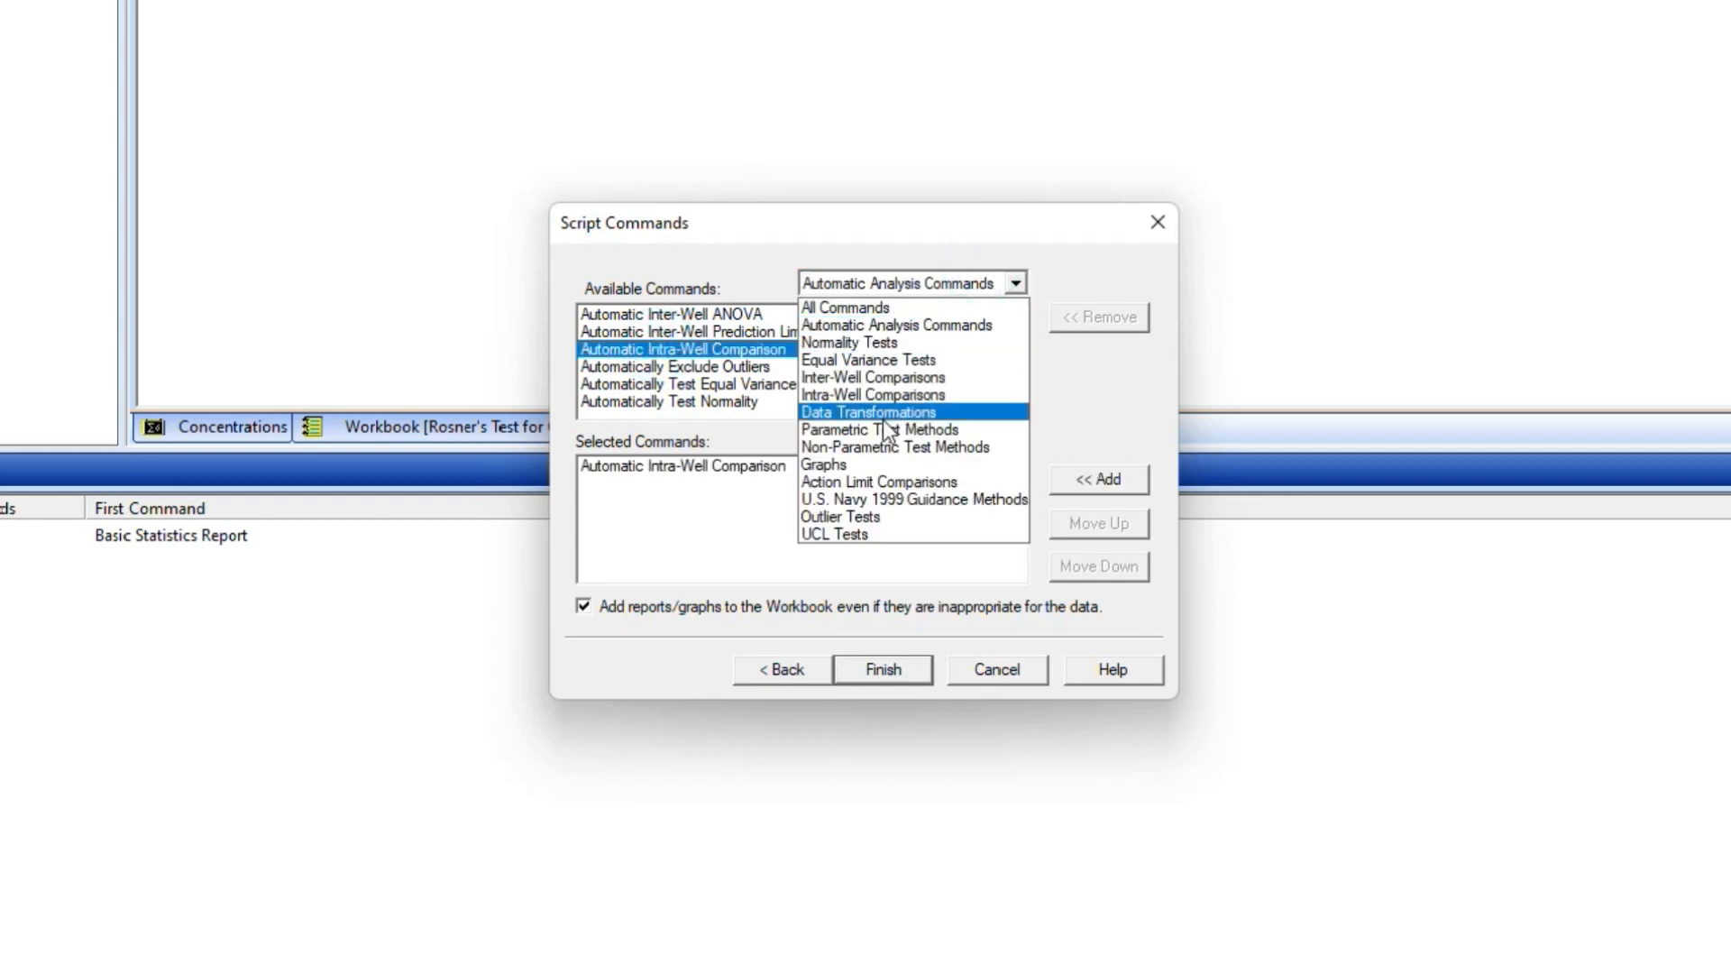
left_click(868, 413)
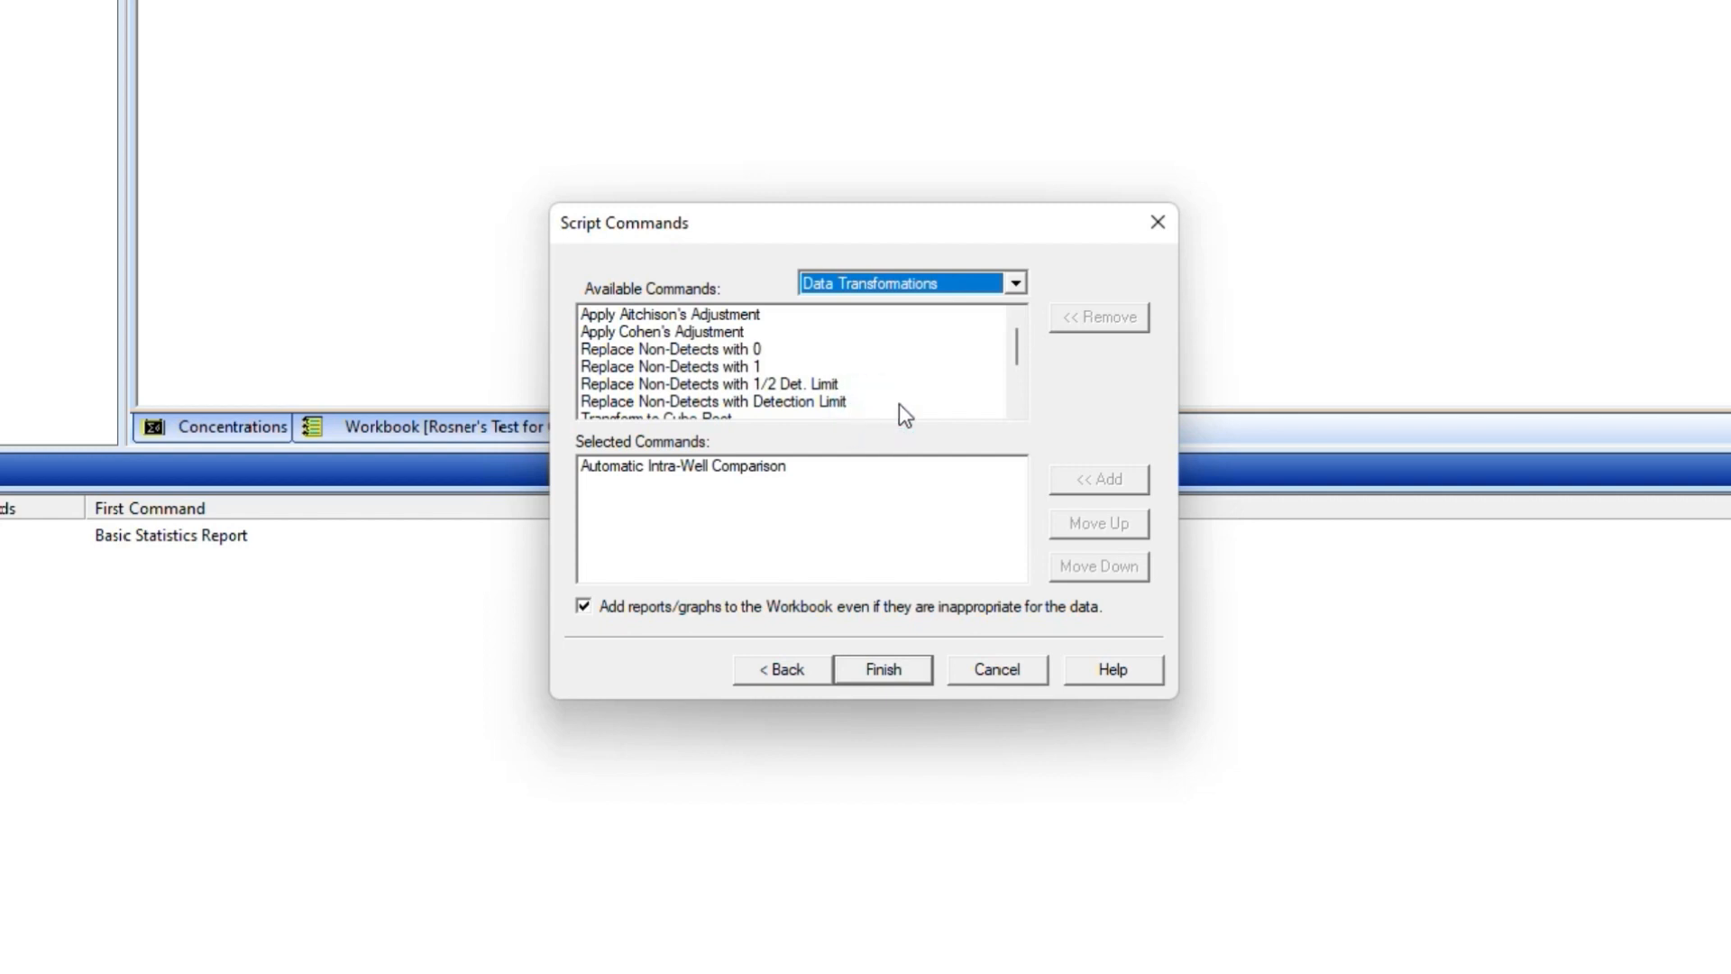
left_click(1018, 386)
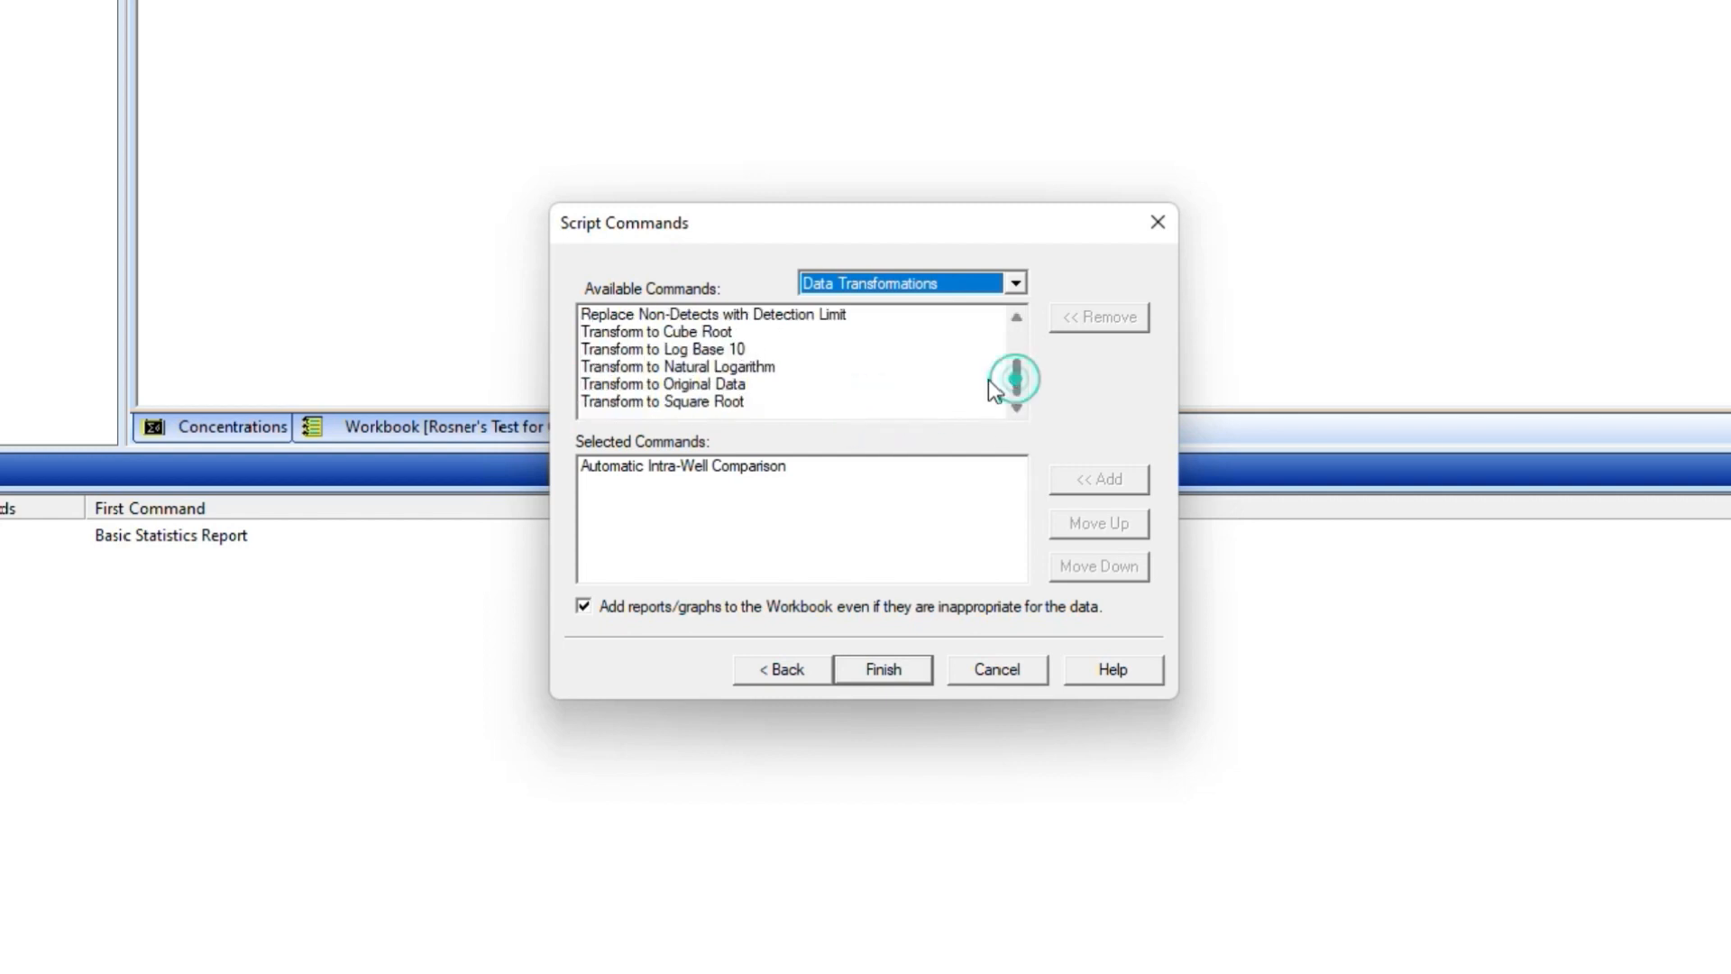
double_click(721, 367)
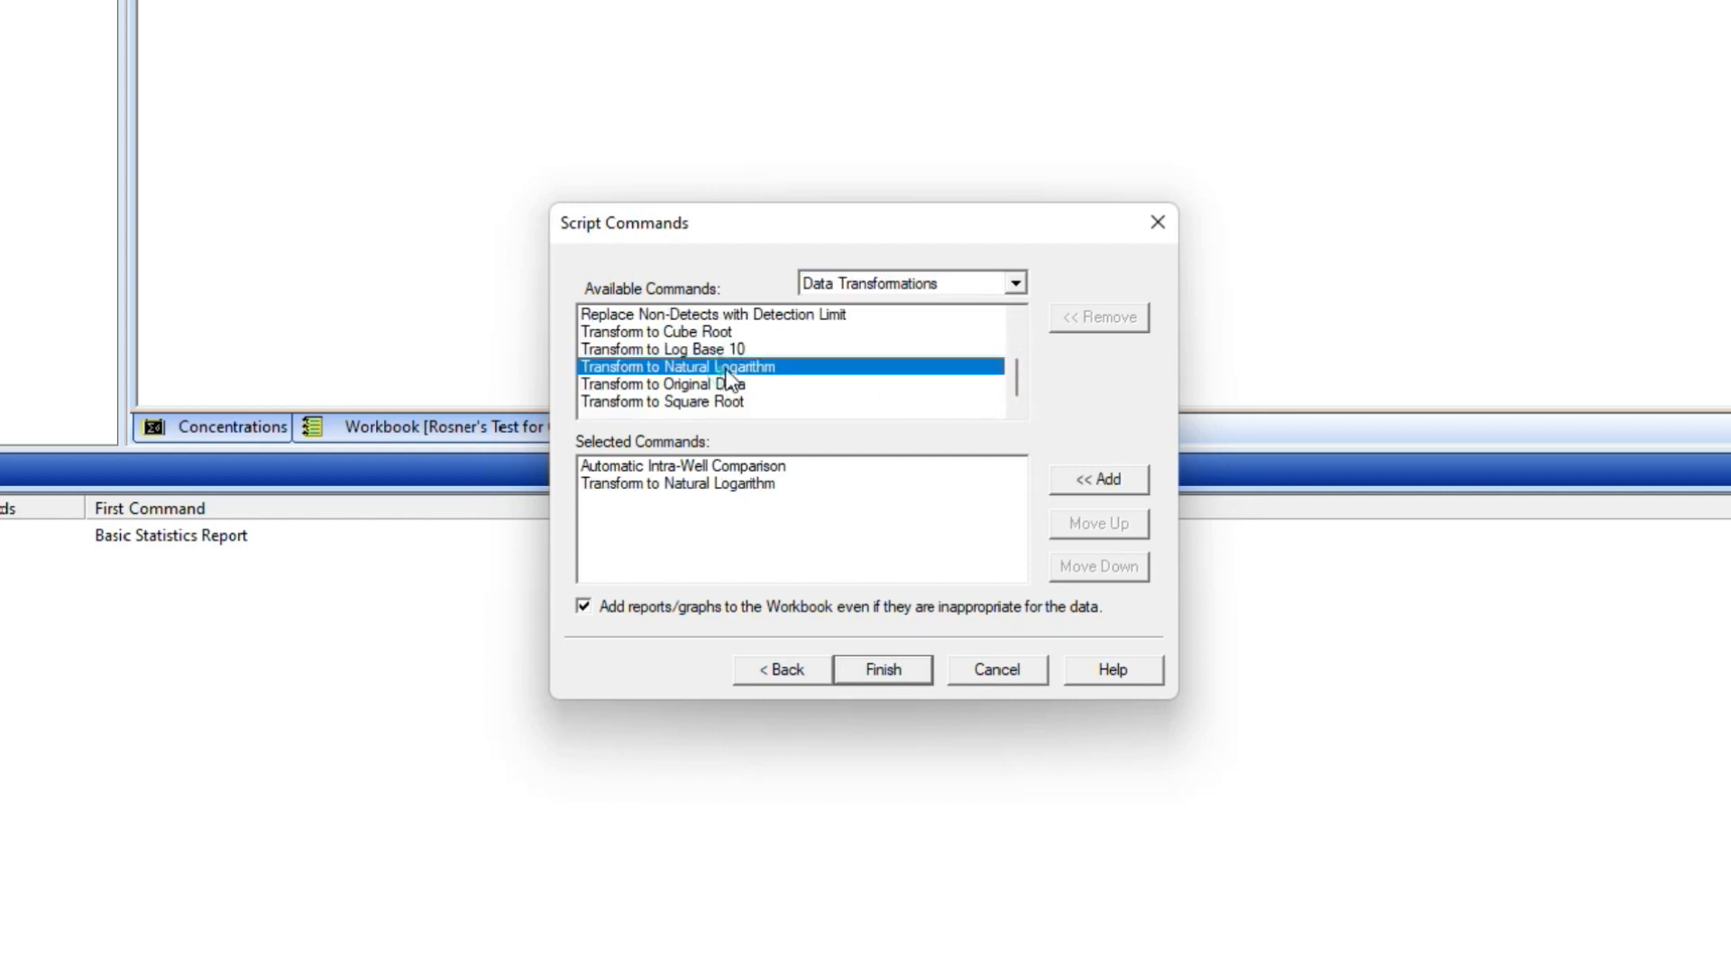
Add another Automatic Intra-Well Comparison and Automatically Test Normality from the Automatic Analysis Commands, and finish the script
left_click(956, 282)
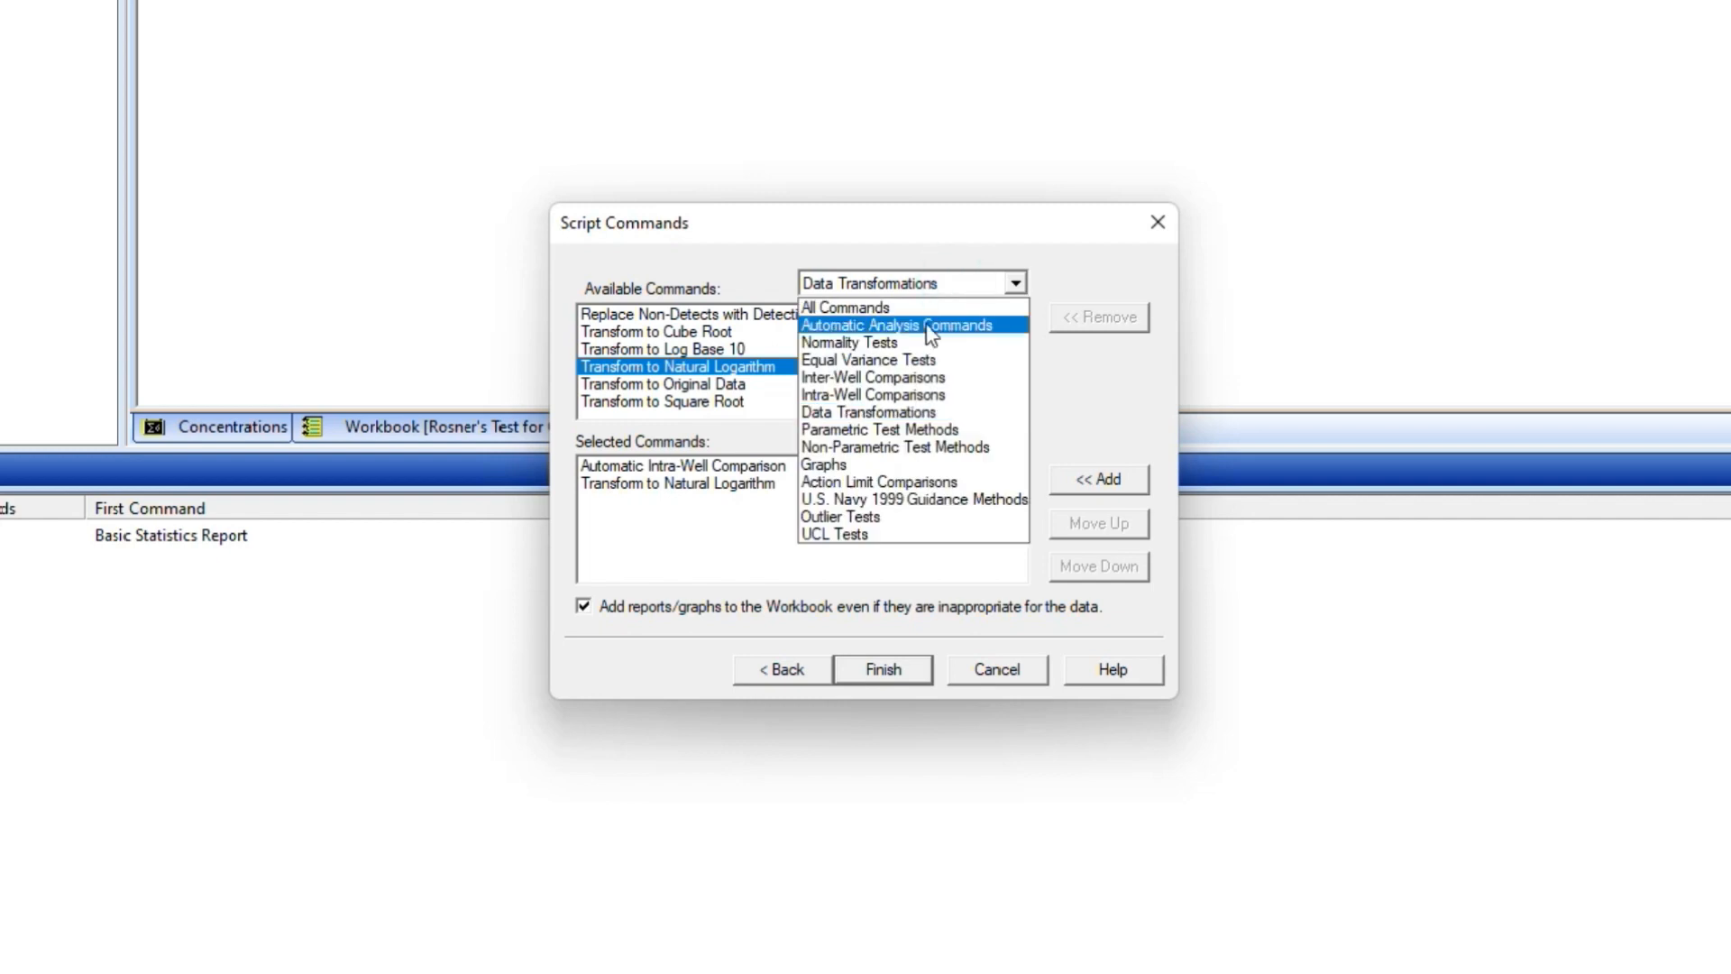
left_click(929, 326)
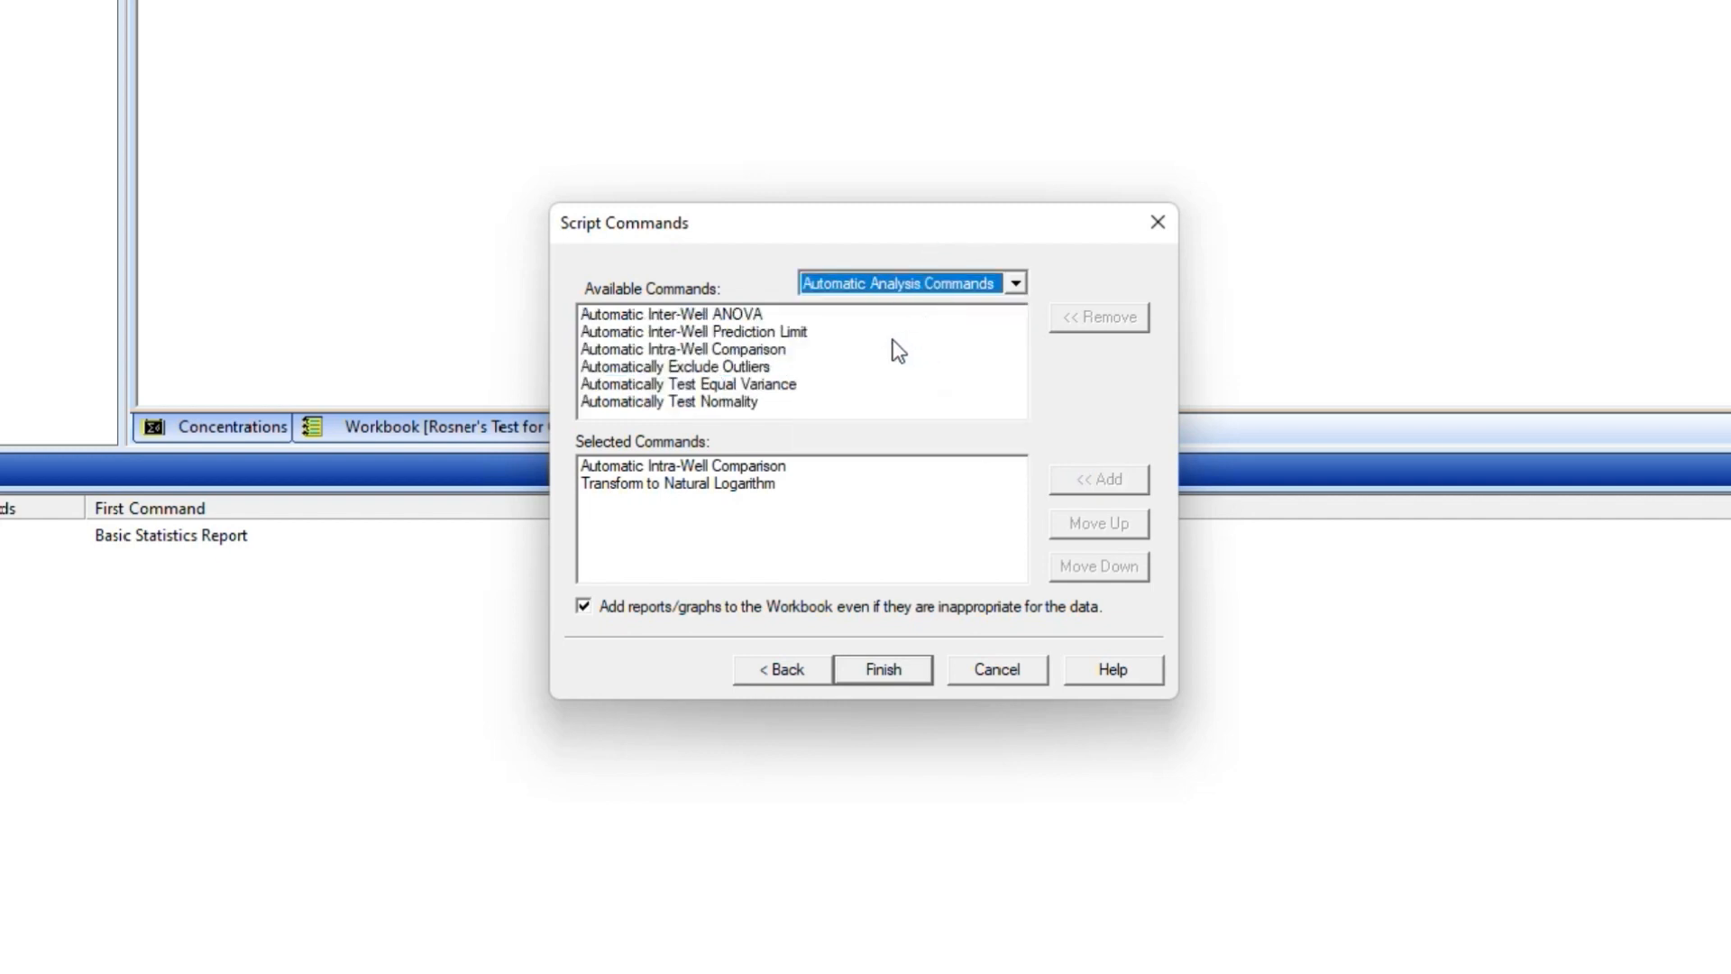
double_click(767, 351)
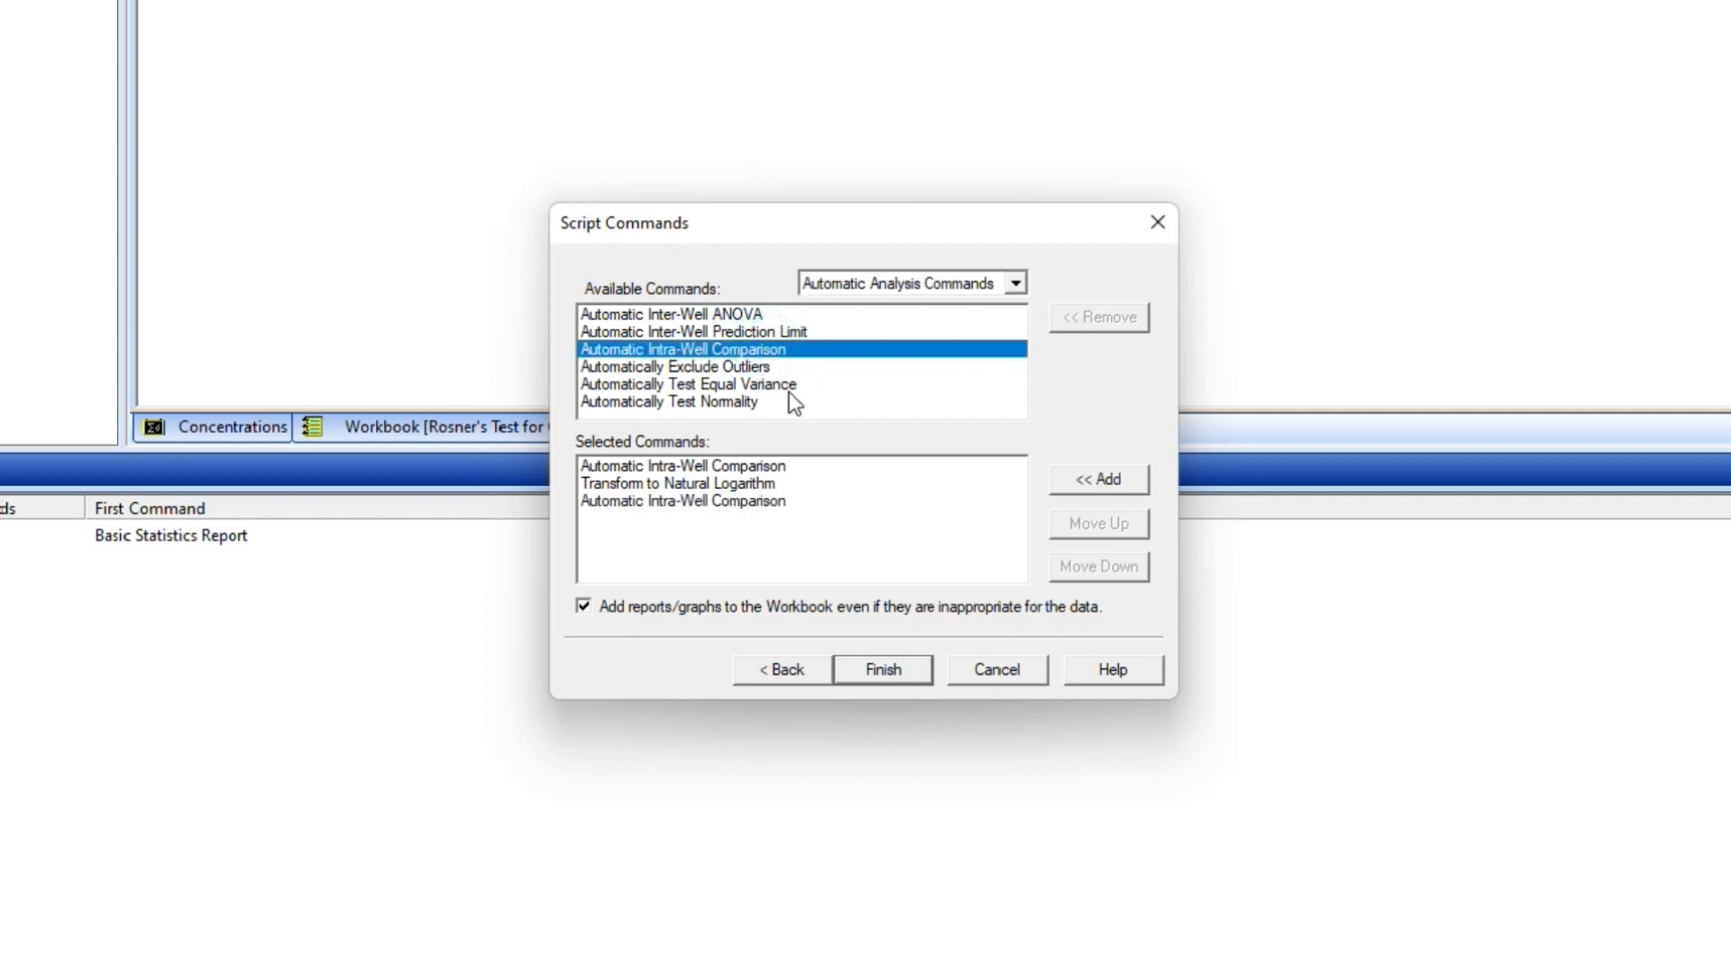
double_click(716, 398)
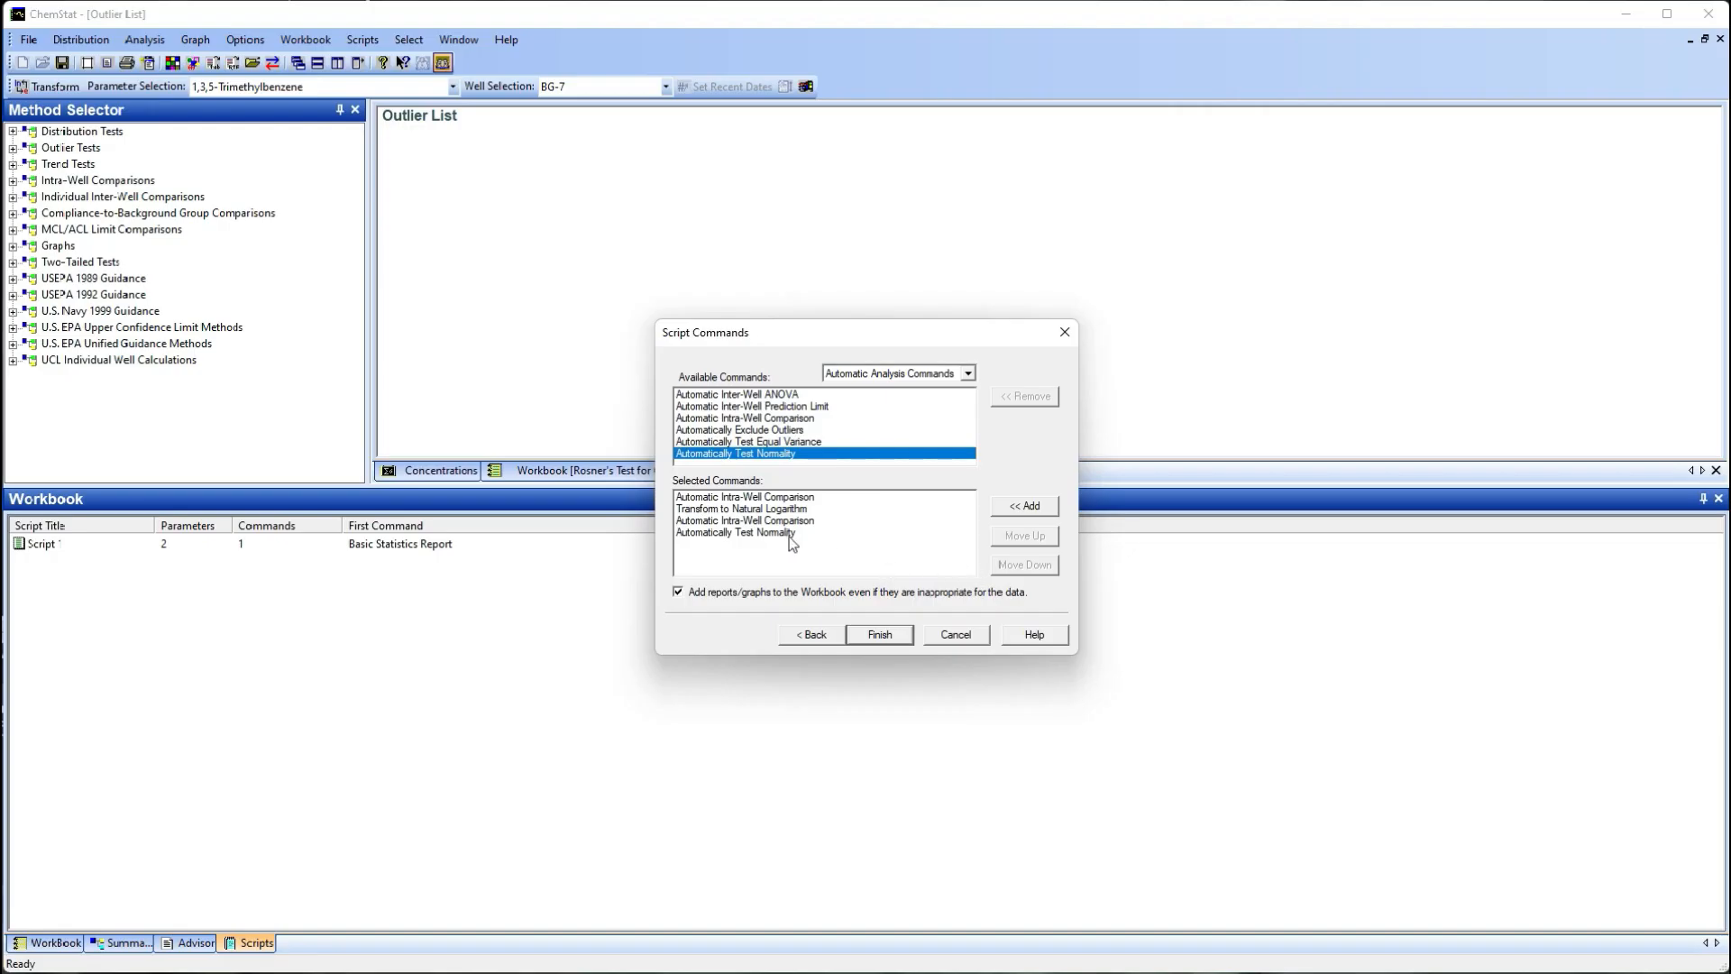
left_click(879, 635)
Execute the "Automated" script and close the processing log once it has run
right_click(398, 563)
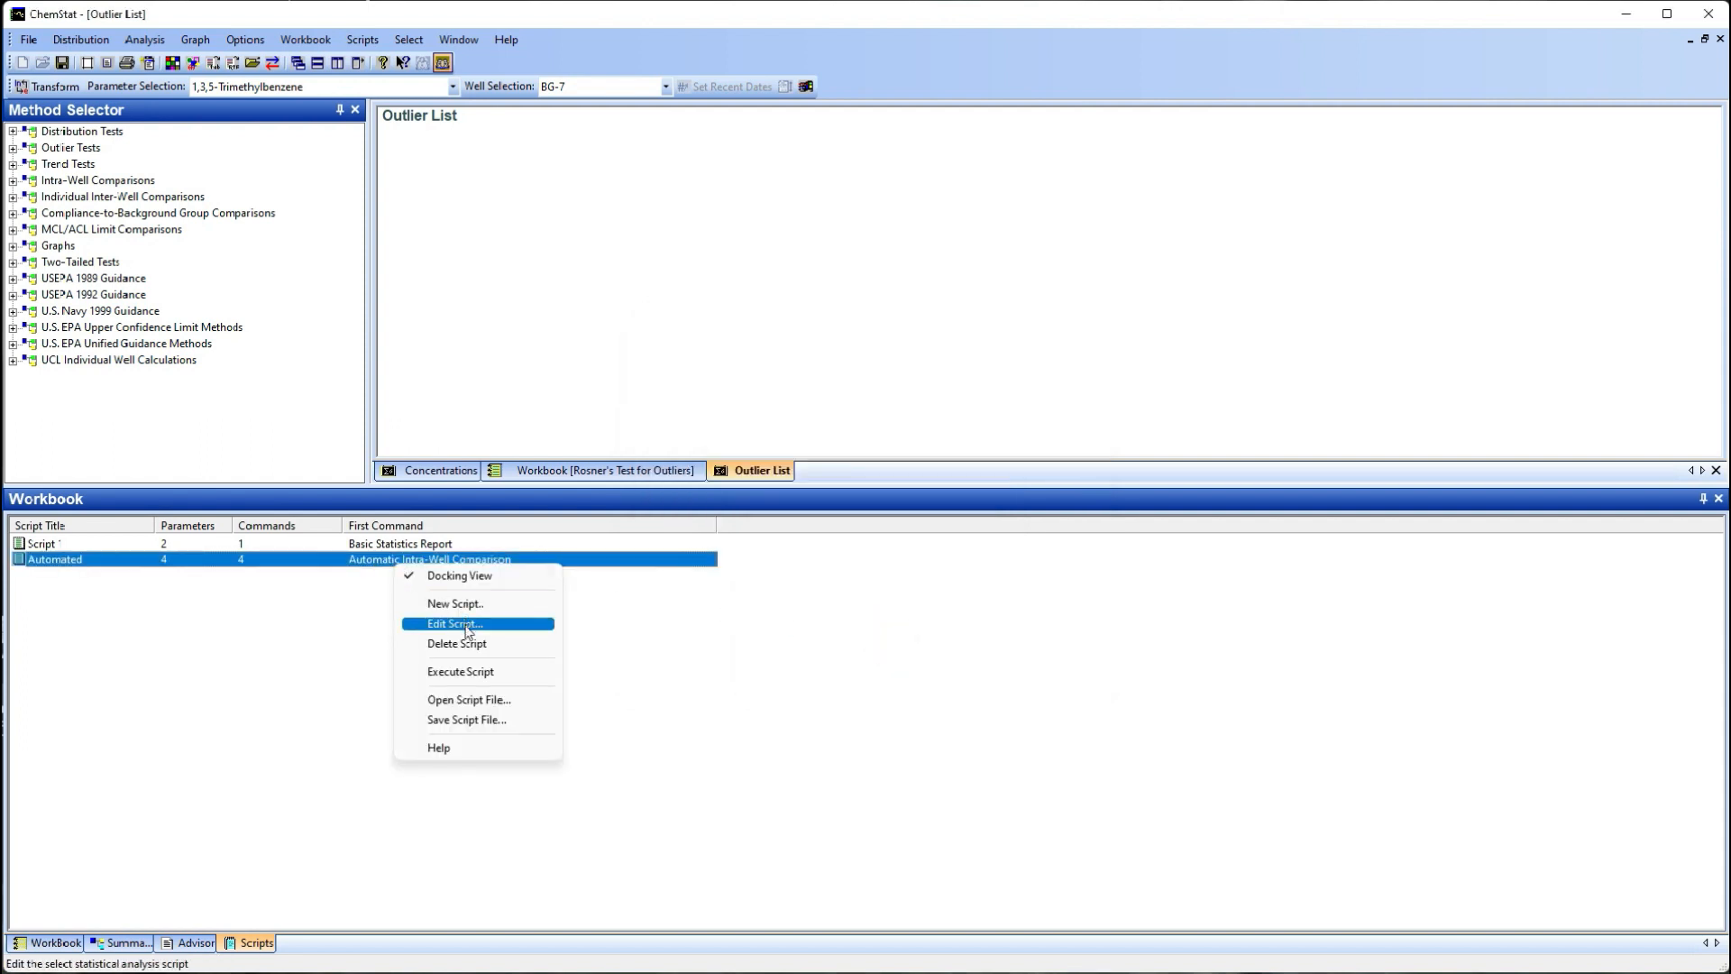
left_click(461, 671)
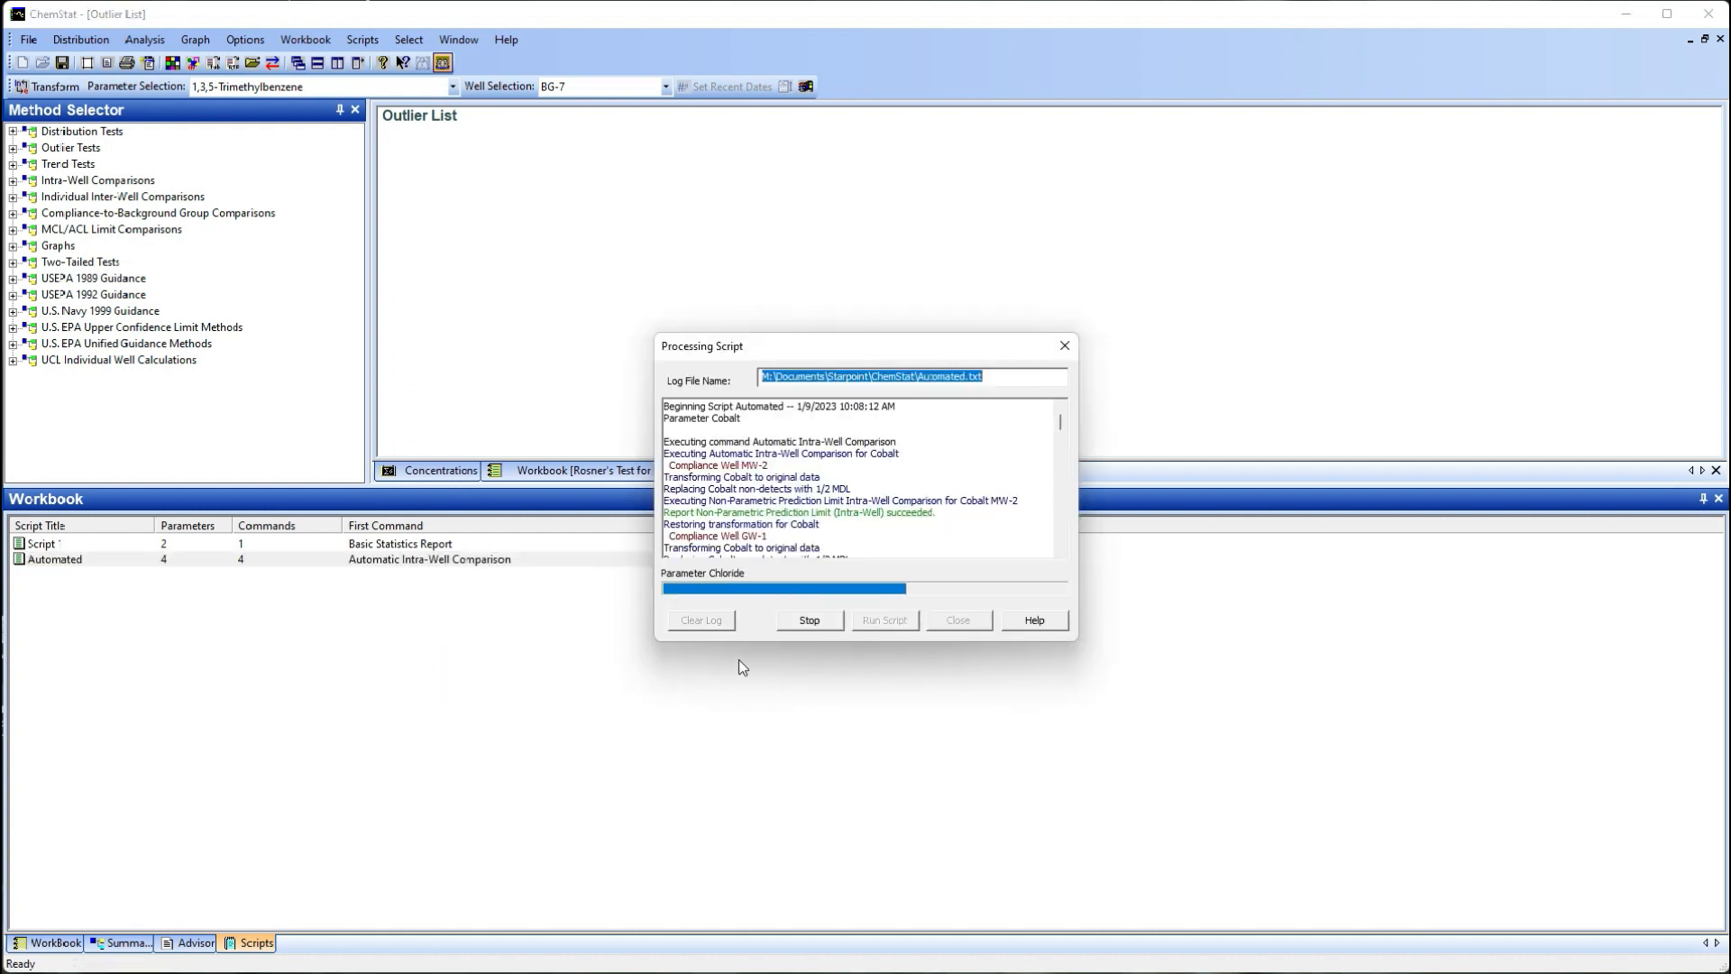
left_click(913, 572)
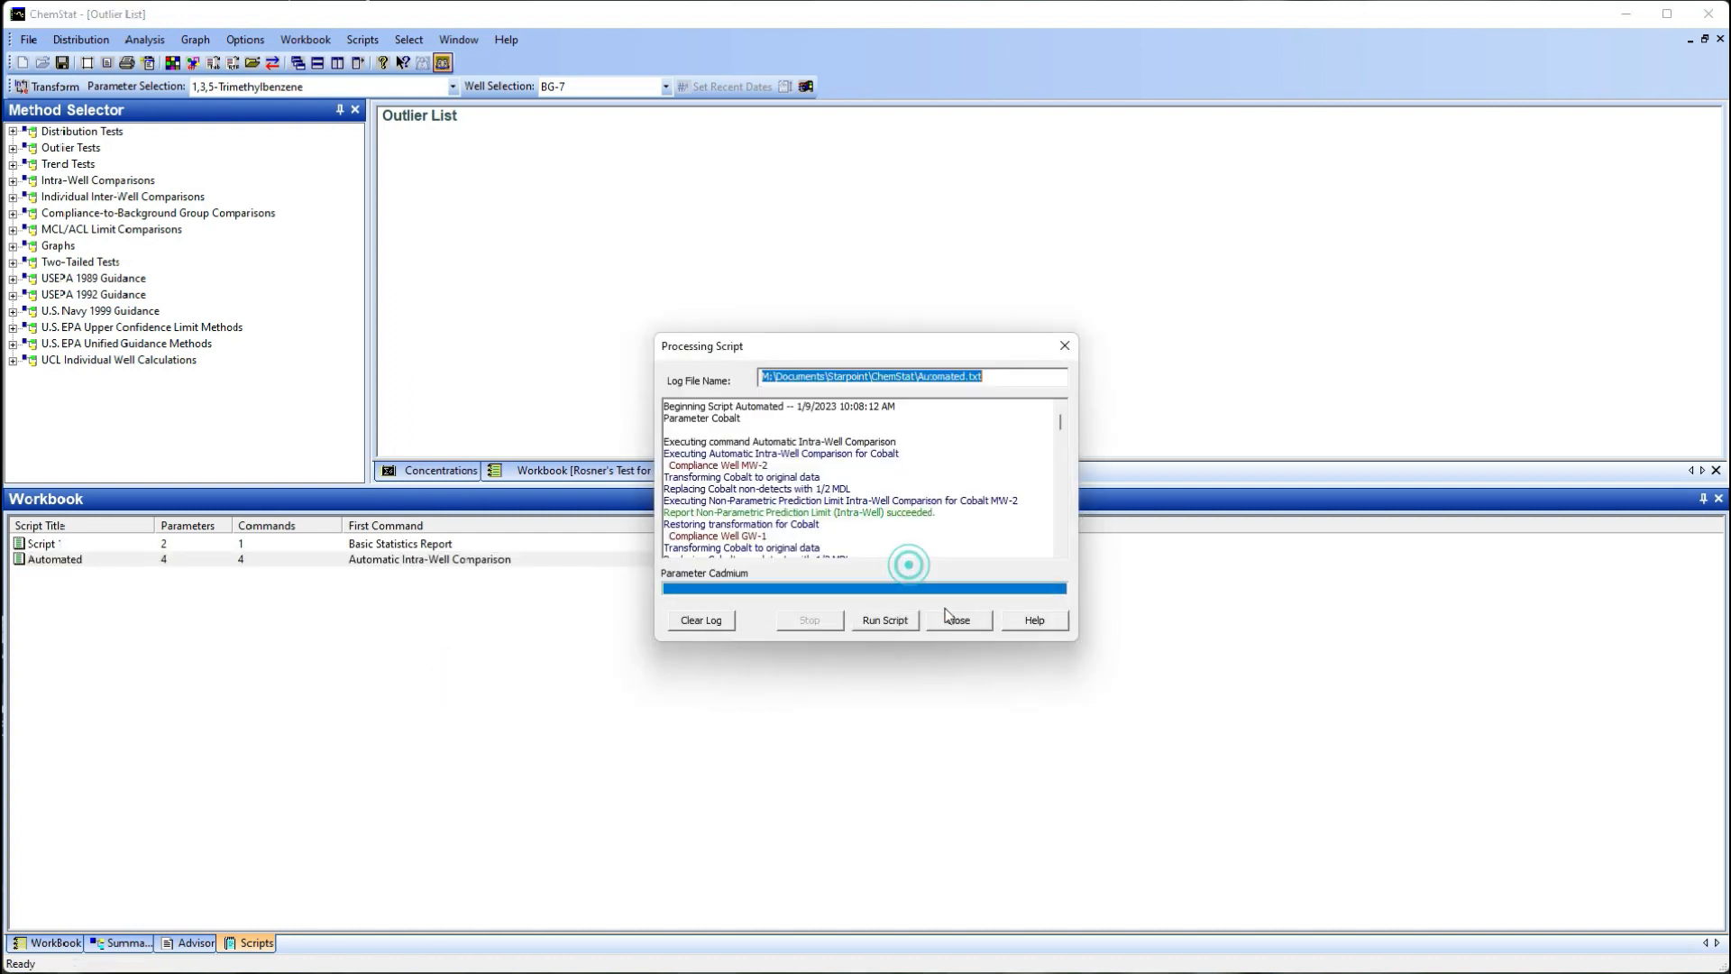
left_click(965, 622)
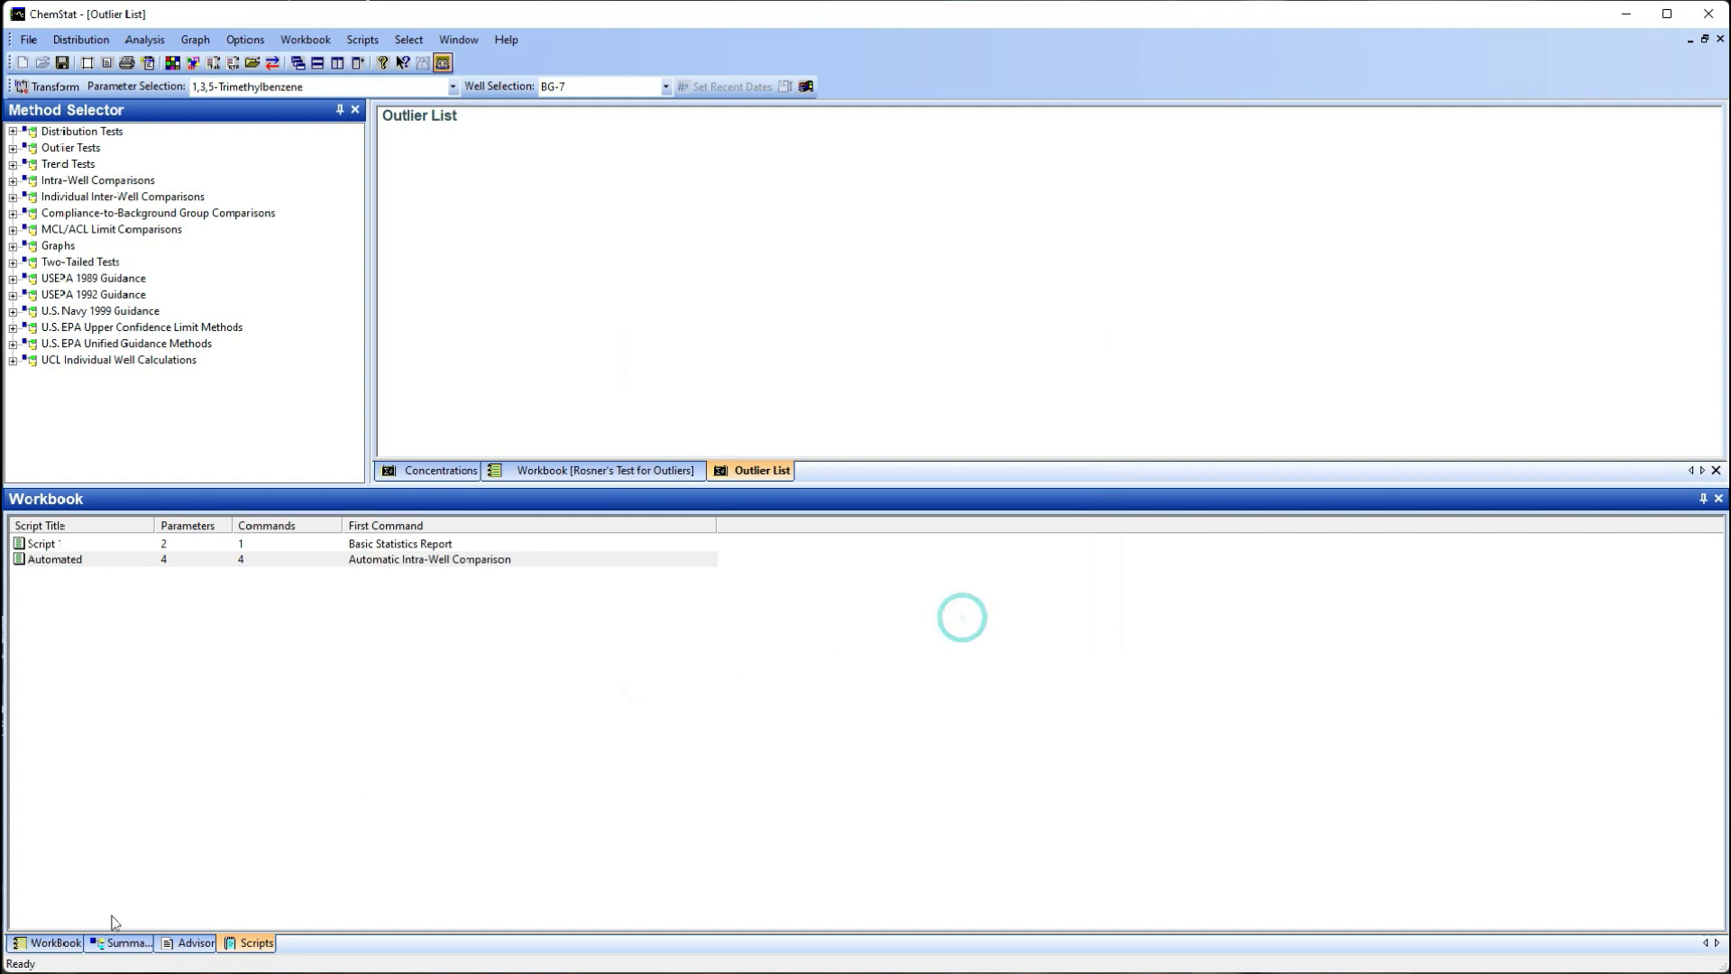
Open the workbook's Cobalt Non-Parametric Prediction Limit (Intra-Well) report for well MW-8 and read it through to the significance result
left_click(55, 943)
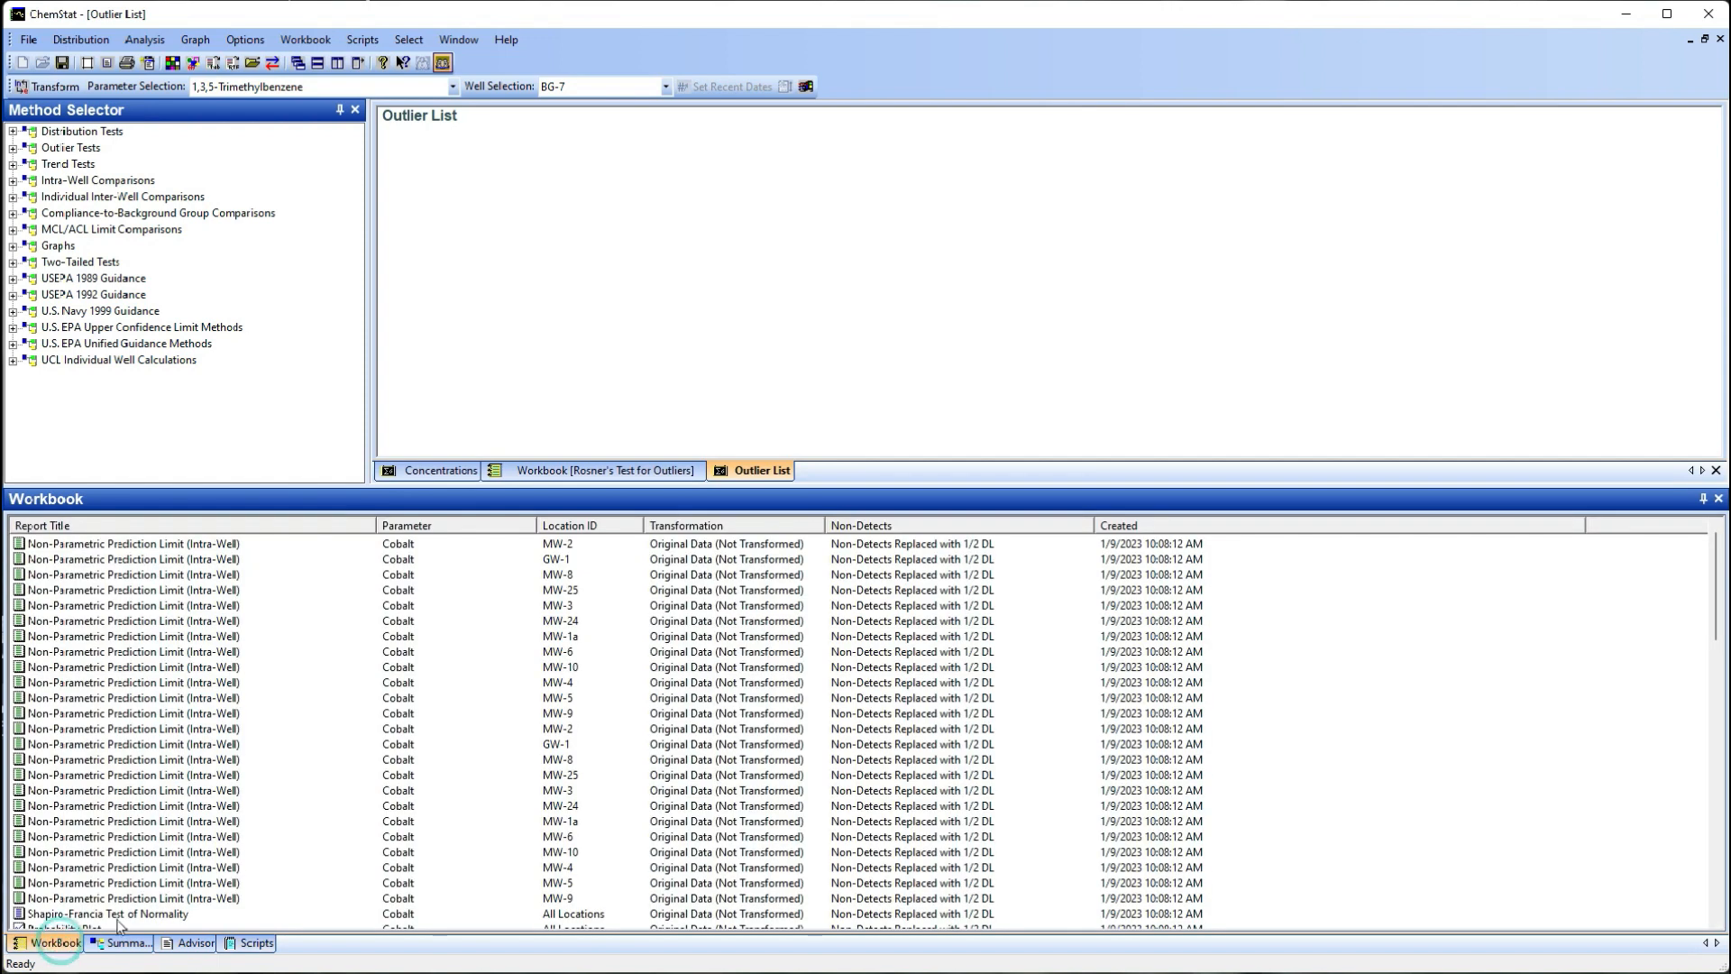
double_click(159, 578)
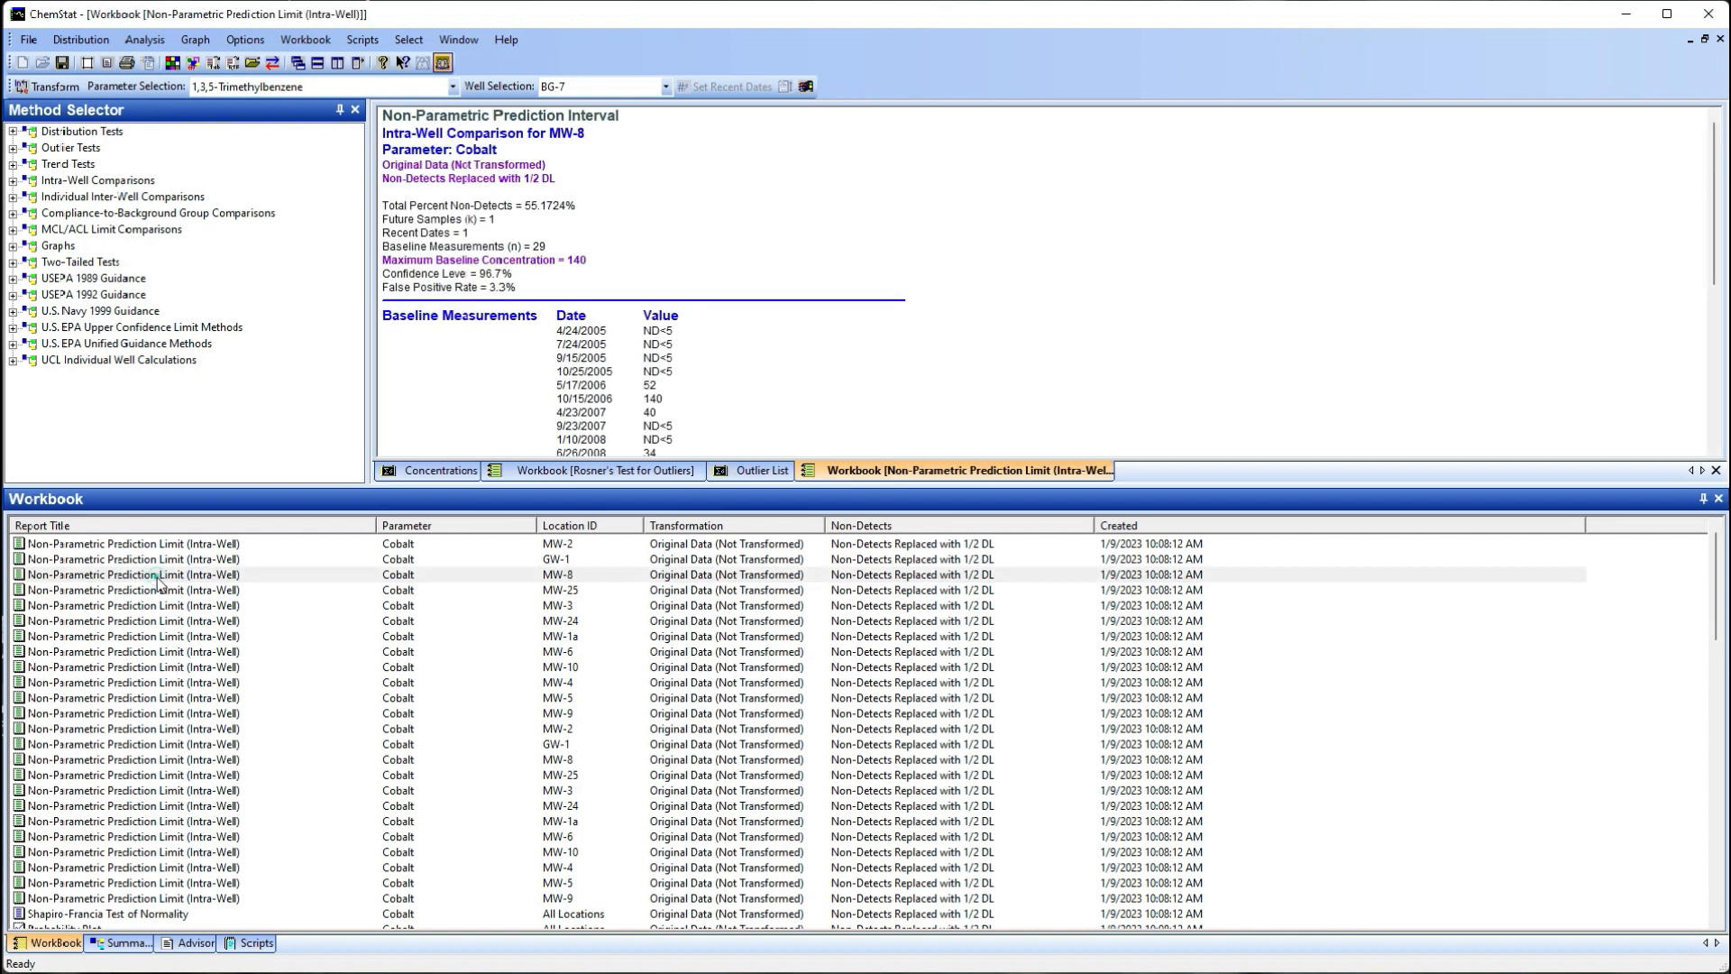
left_click_drag(1716, 248, 1701, 420)
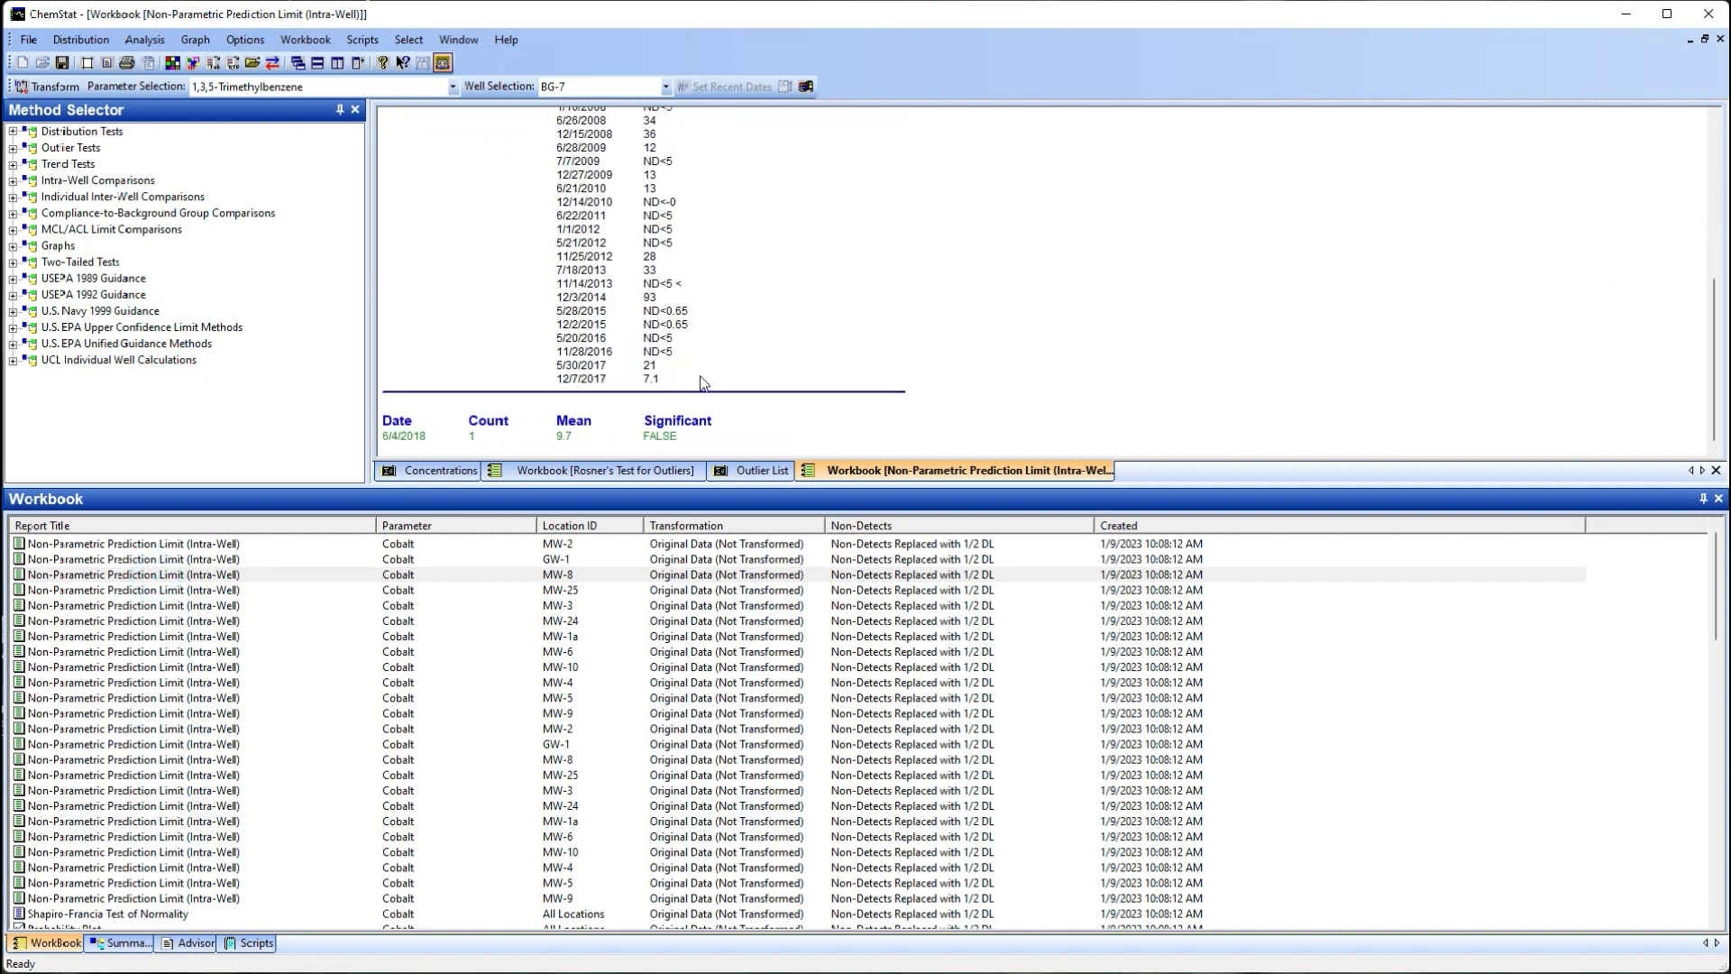
Review the Shapiro-Francia Test of Normality and the Probability Plot for Cobalt's original, untransformed data at all locations
left_click(448, 718)
scroll(442, 713, "down", 5)
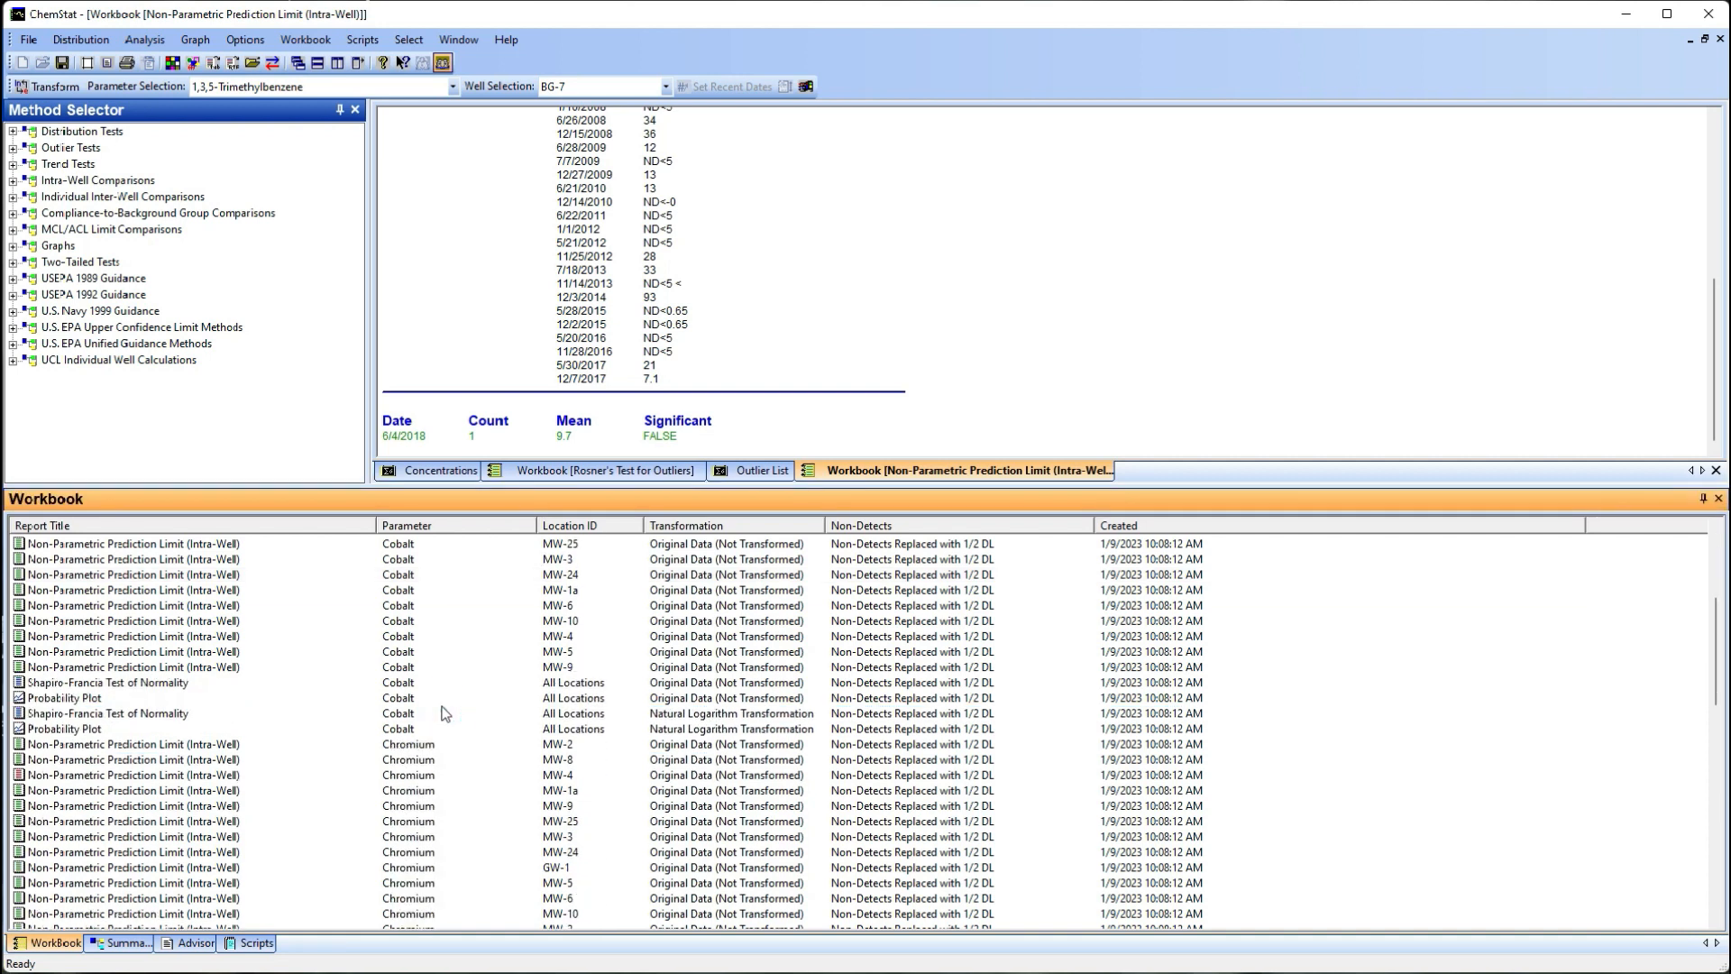
double_click(153, 685)
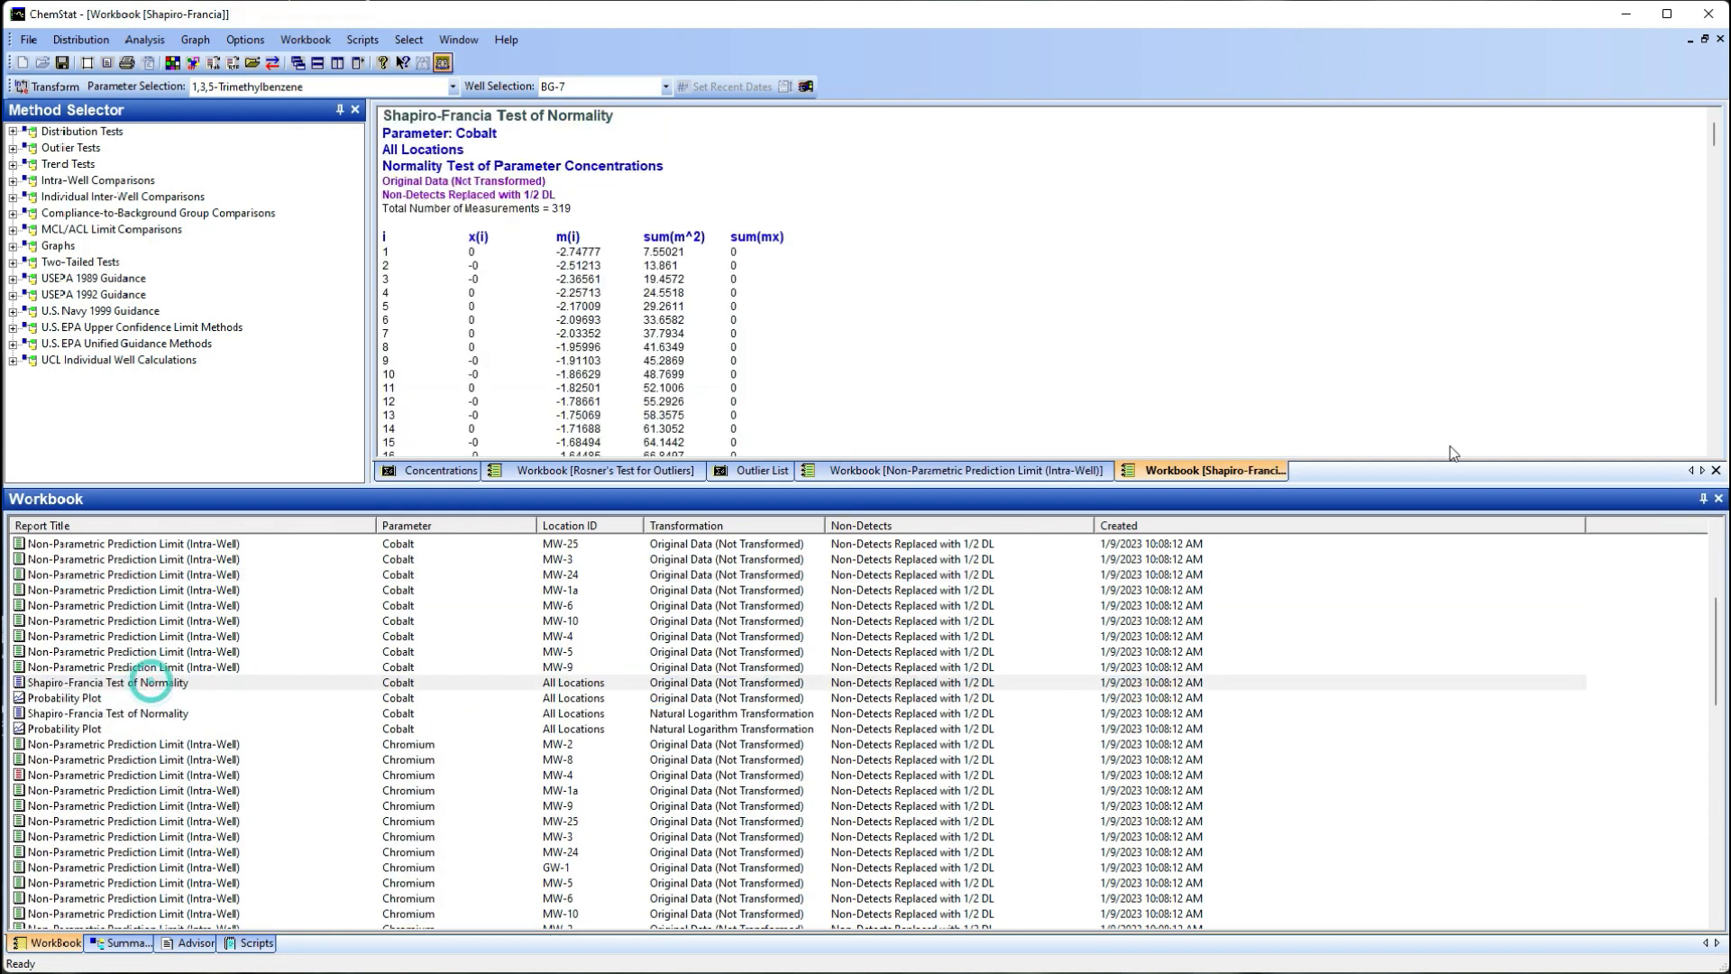
left_click_drag(1715, 133, 1706, 435)
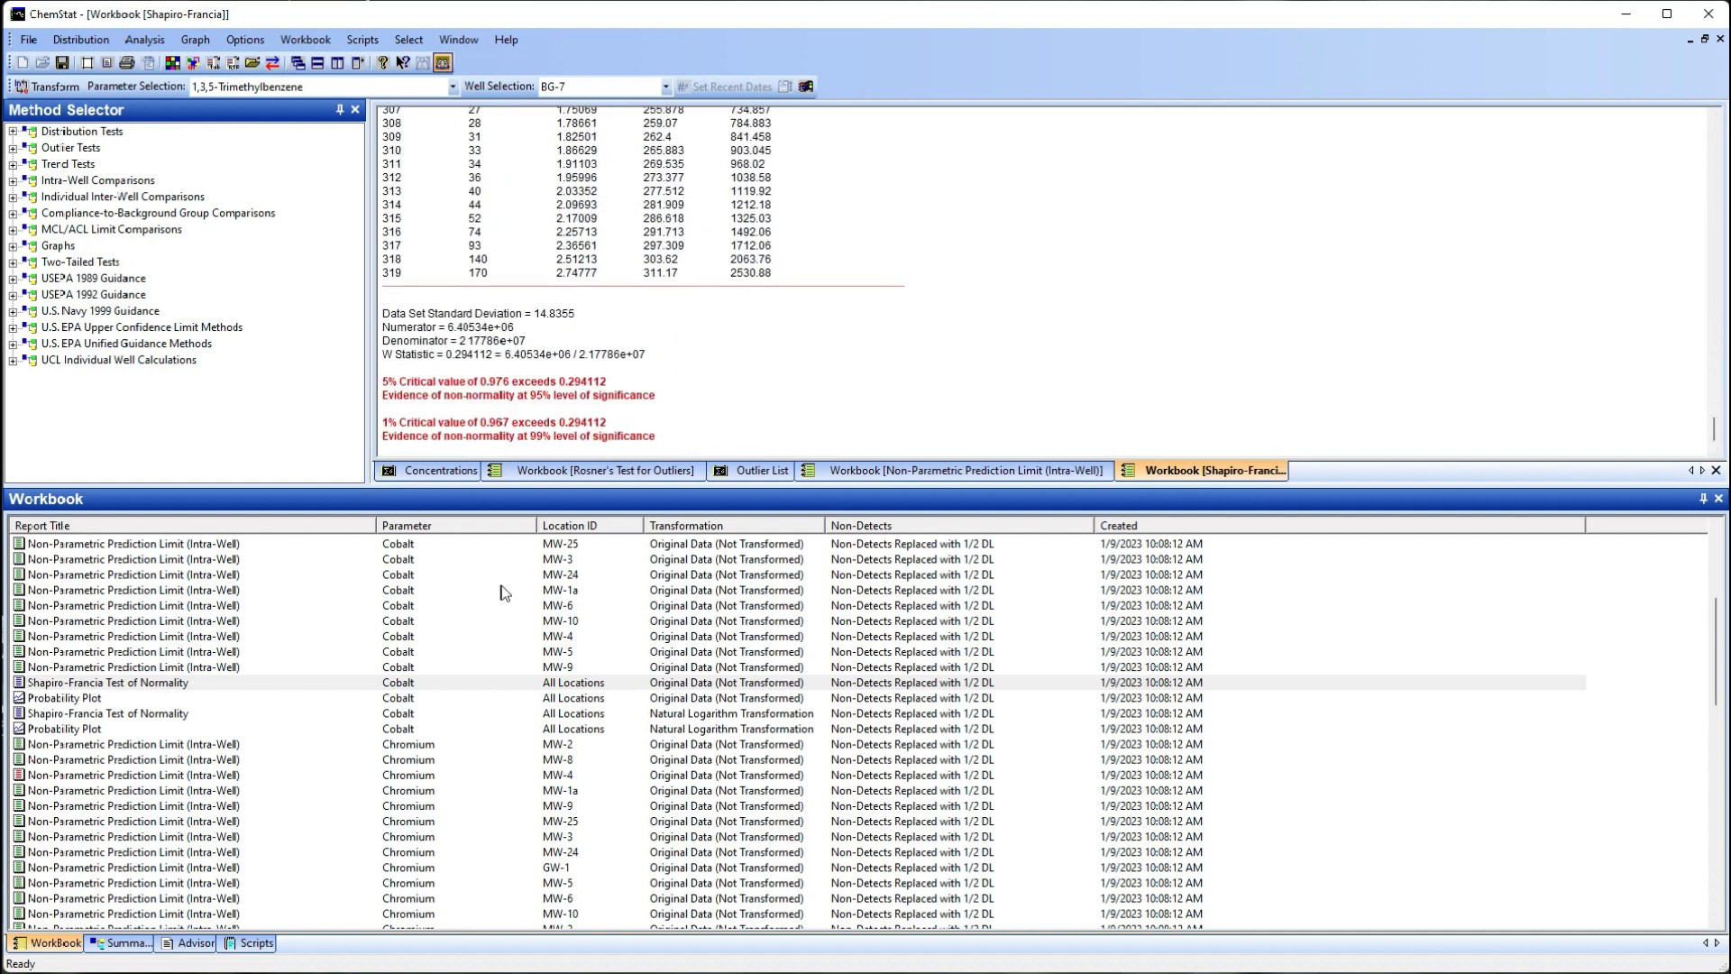
double_click(90, 699)
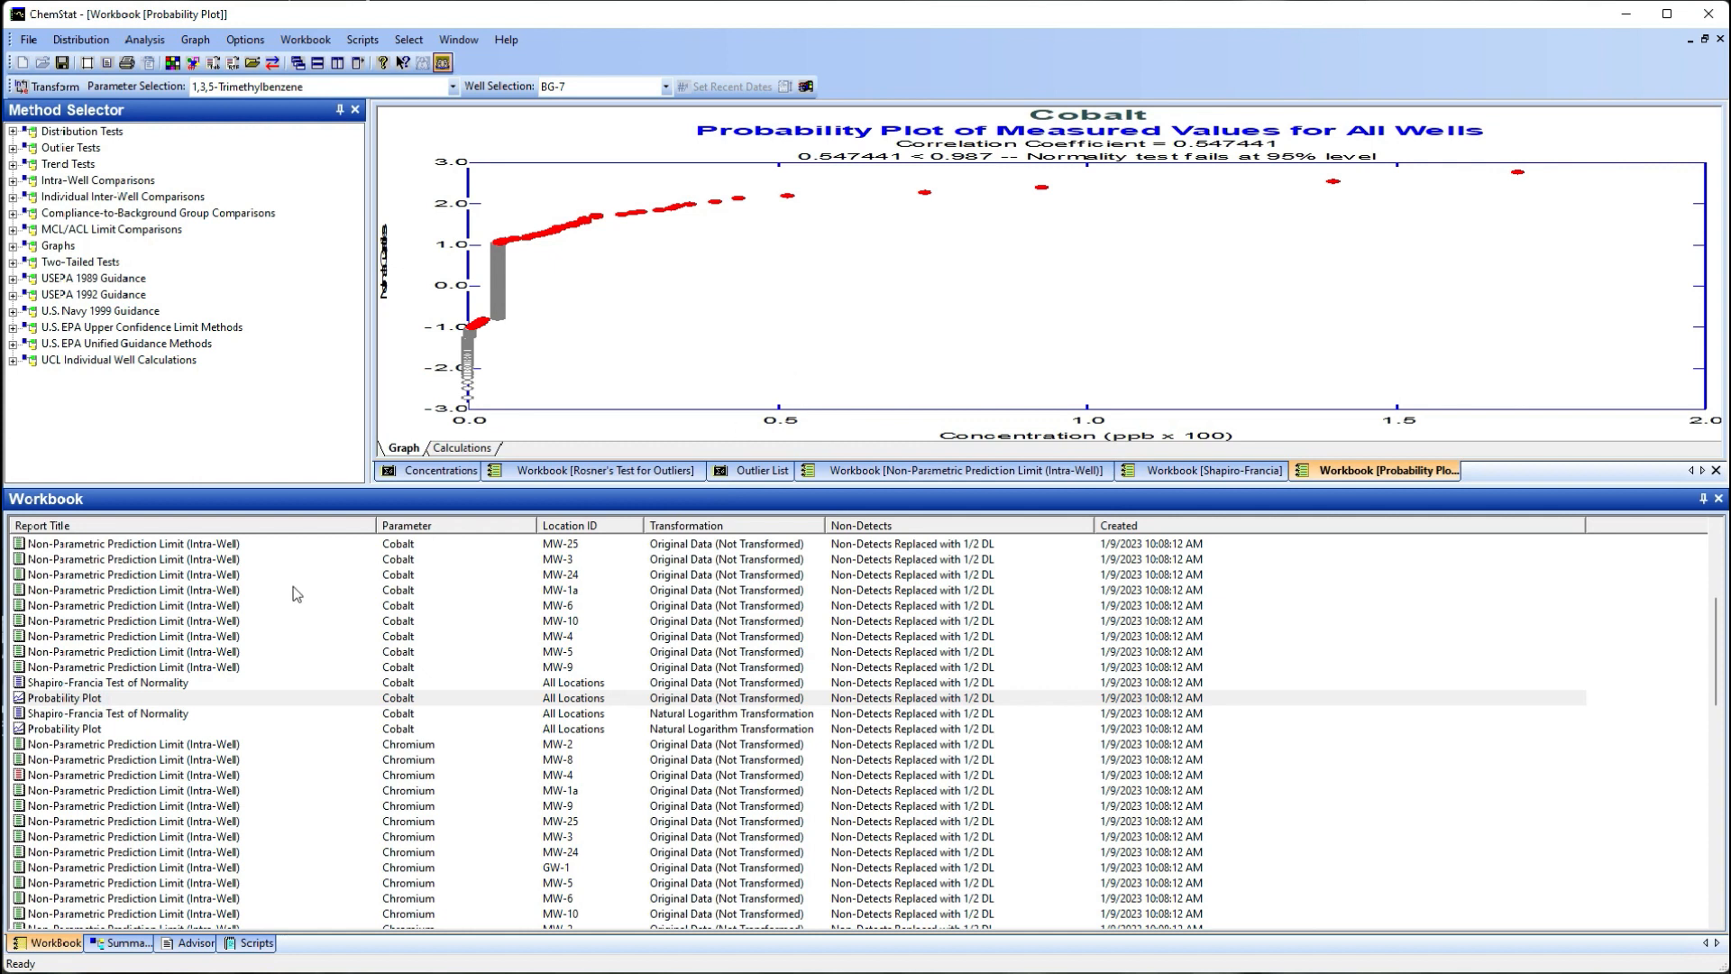
Review the Shapiro-Francia Test of Normality and the Probability Plot for Cobalt with the Natural Logarithm Transformation
double_click(140, 714)
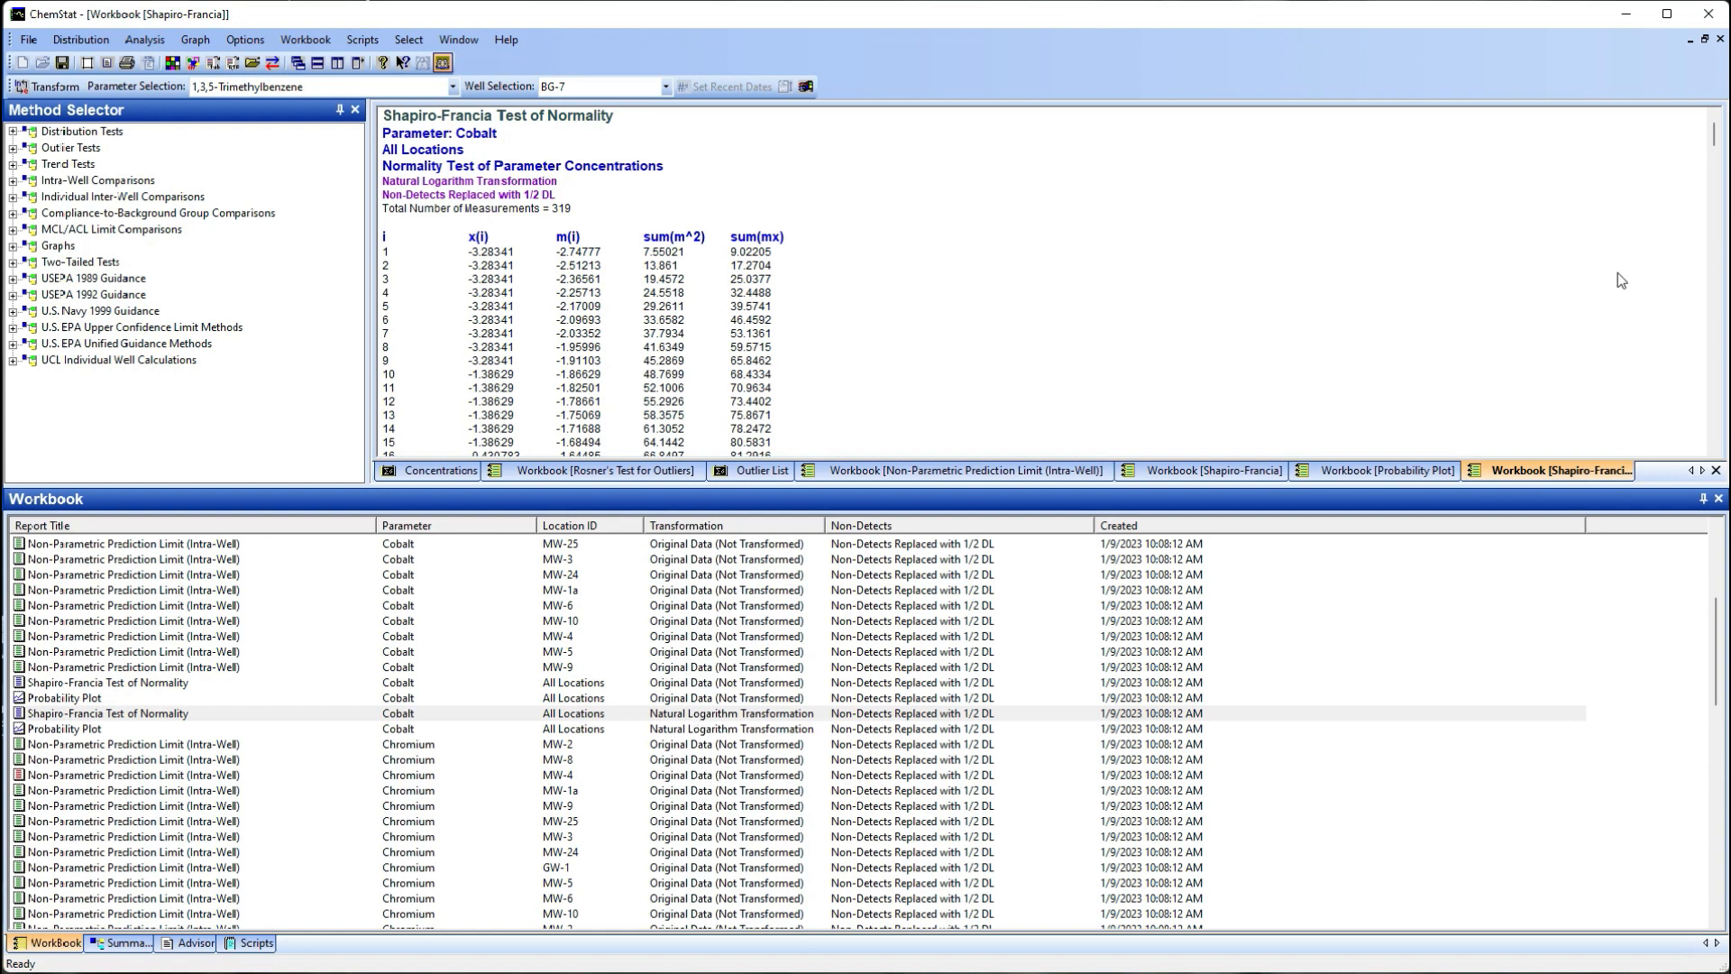
left_click_drag(1713, 134, 1711, 411)
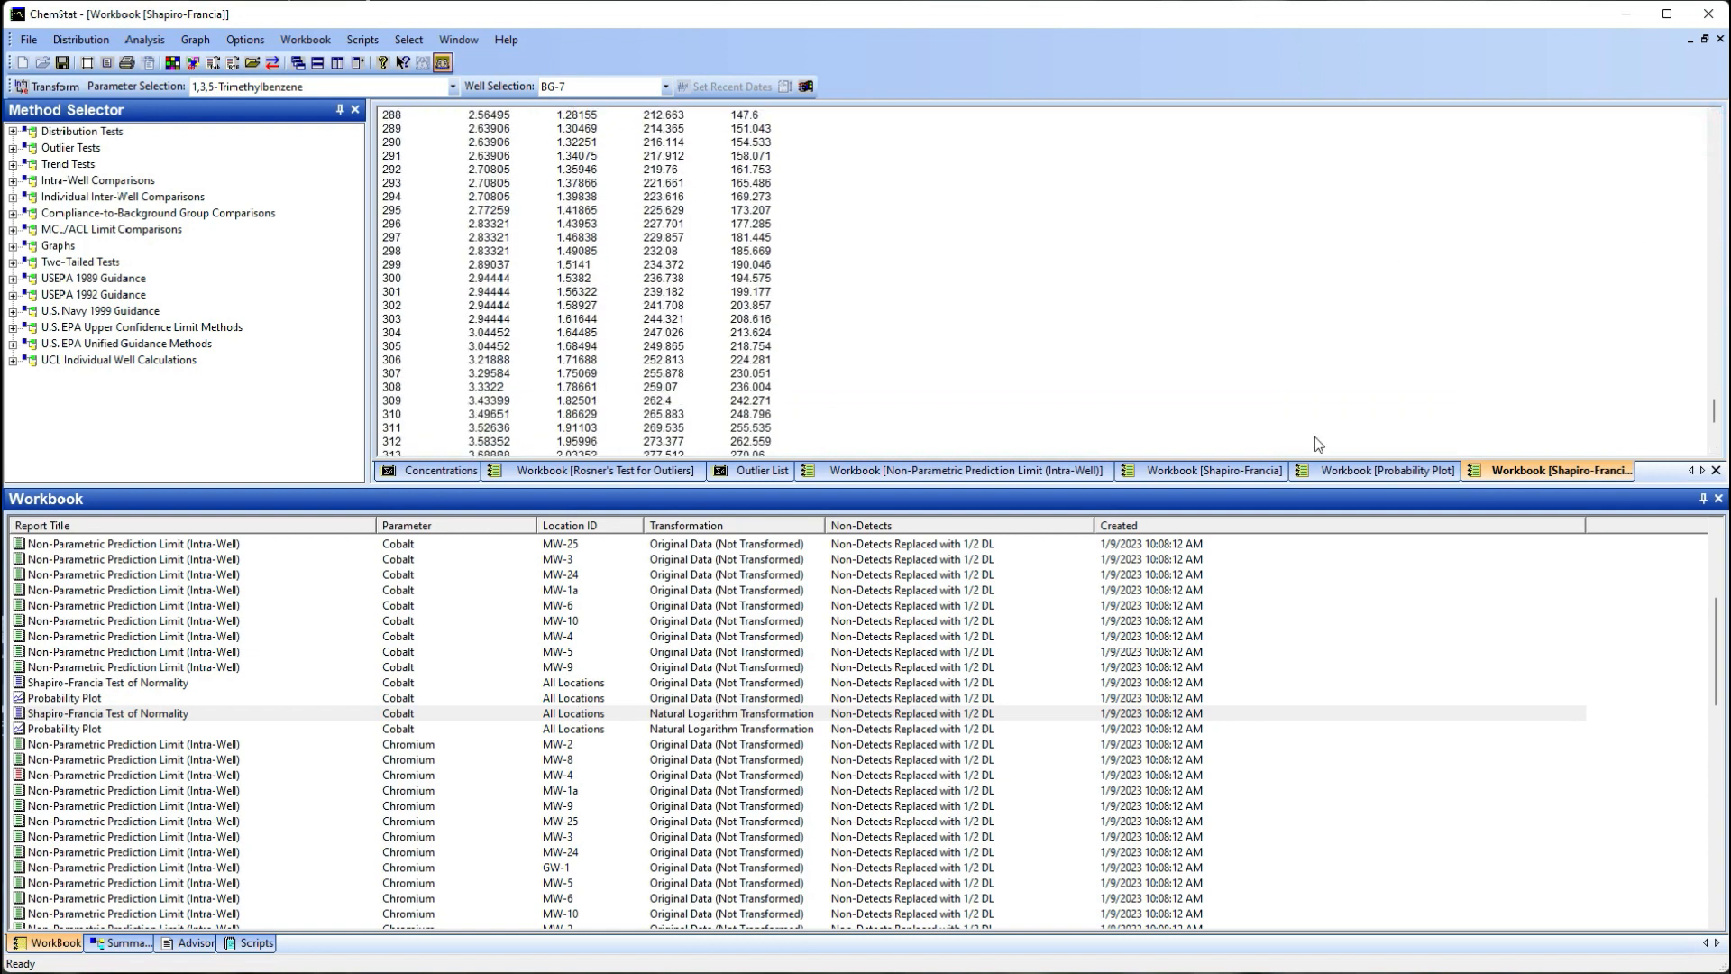
double_click(95, 730)
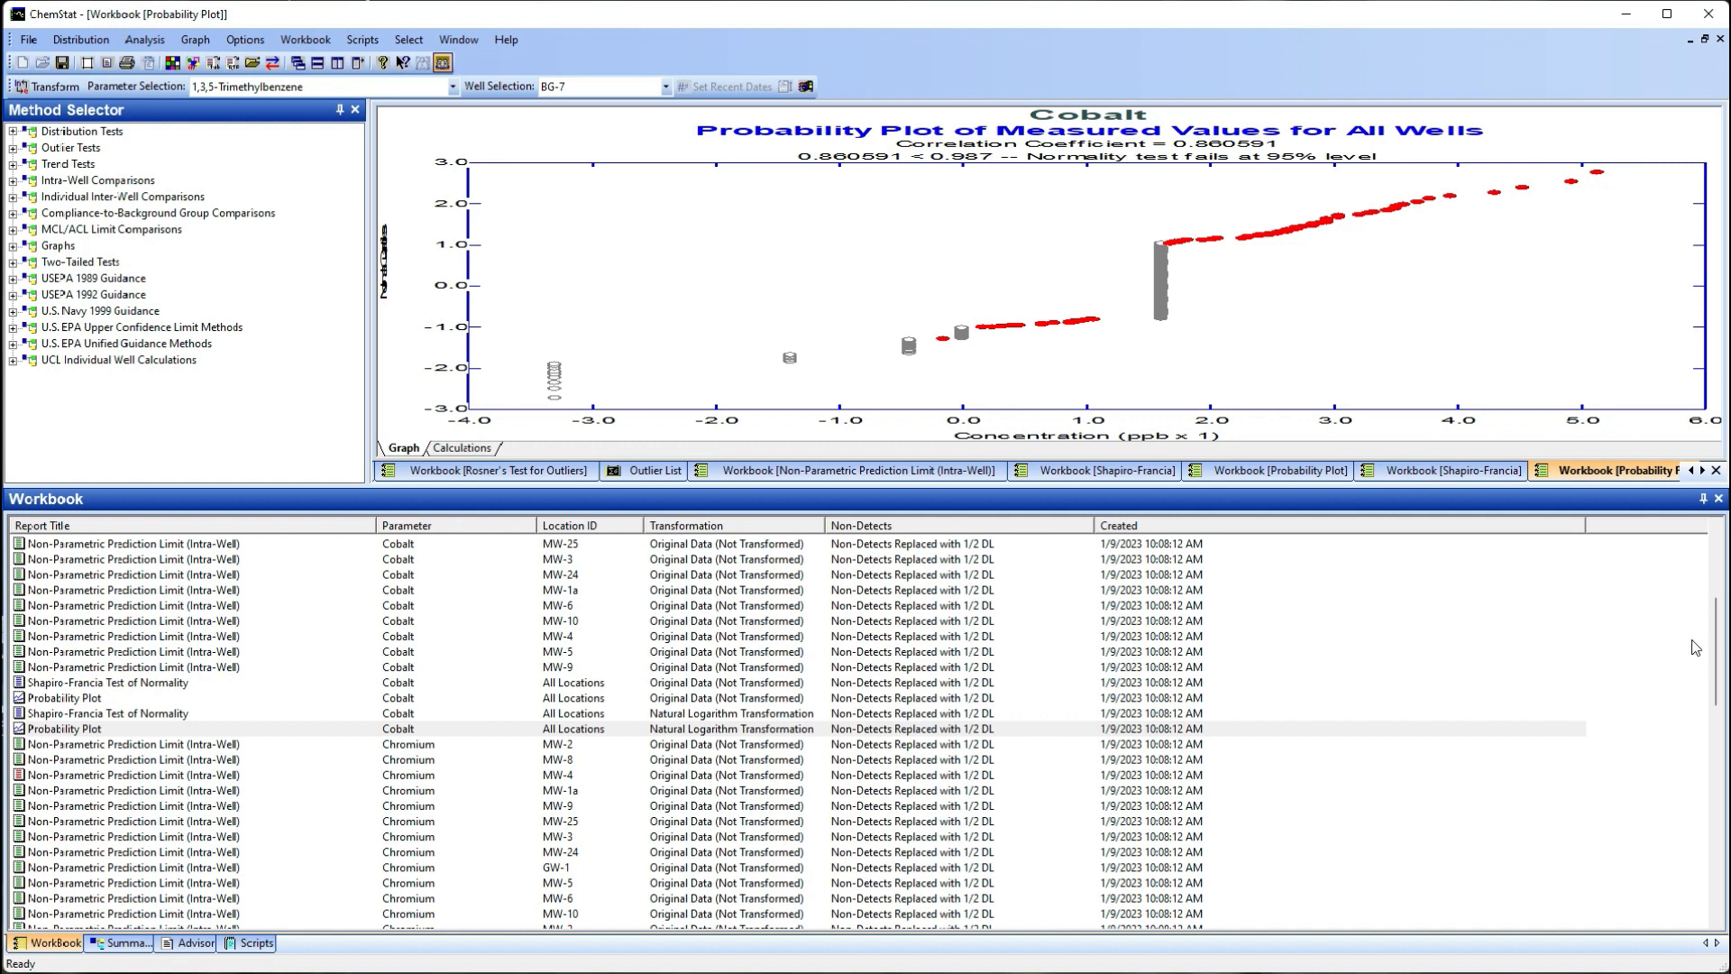
Look through the remaining workbook reports, and check the summary's SSI results by parameter and well, highlighting Chromium at MW-4
left_click_drag(1719, 646, 1688, 864)
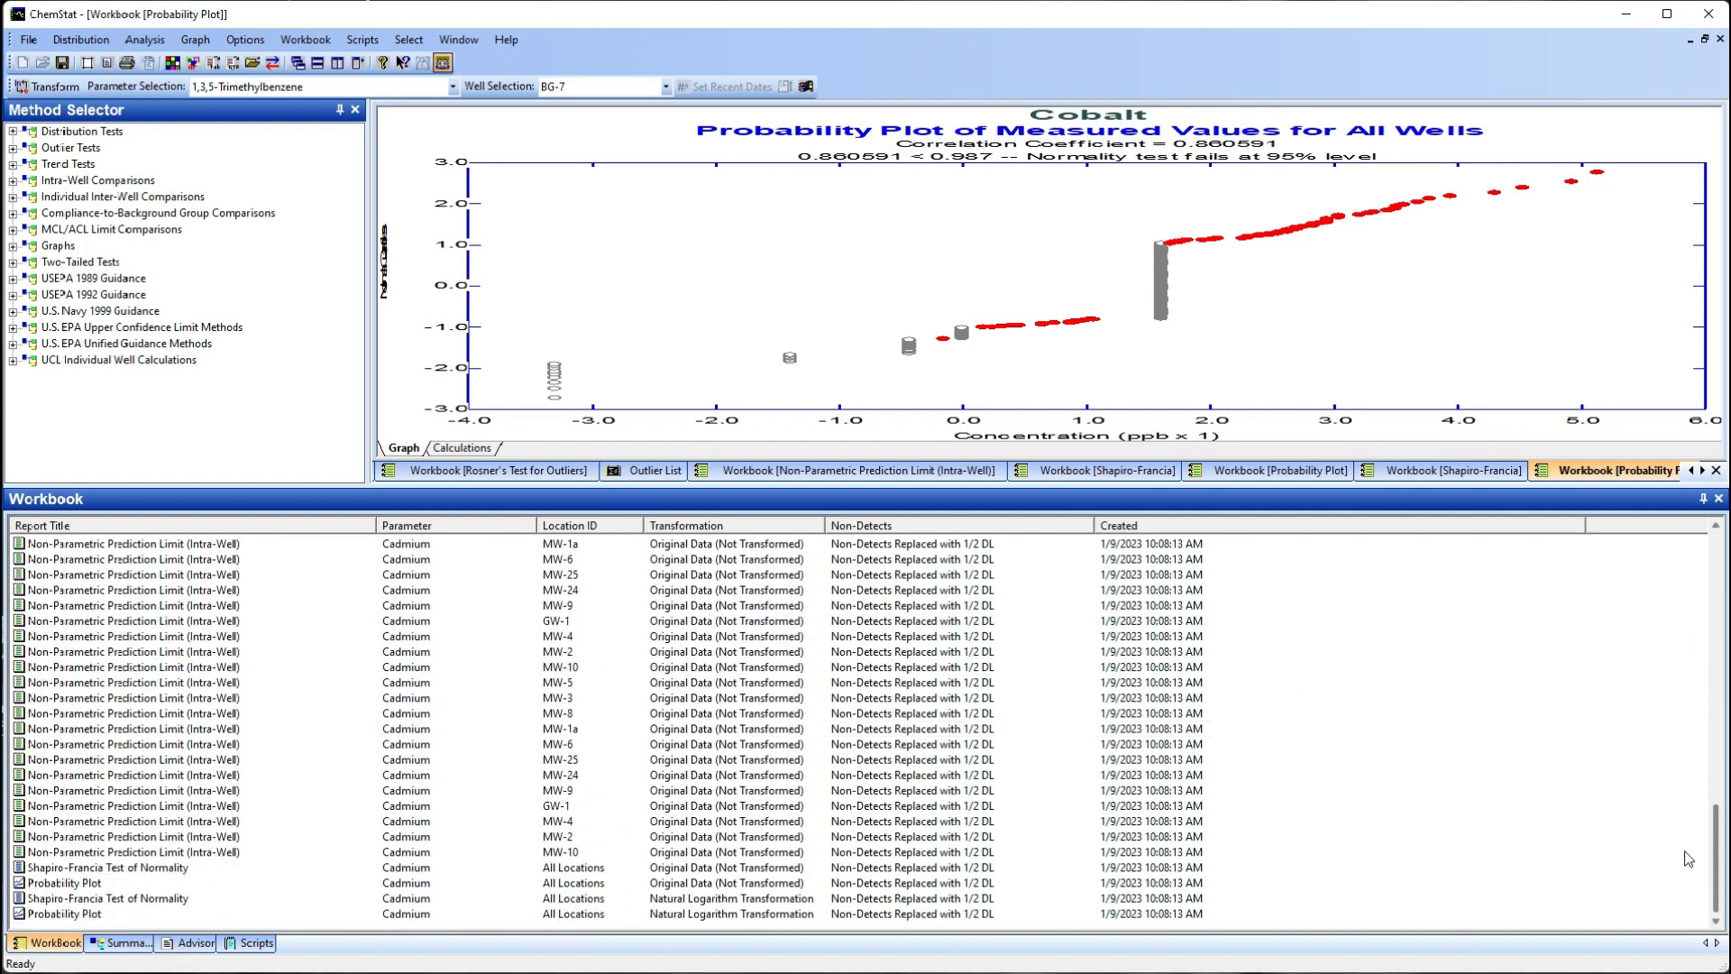
left_click(124, 943)
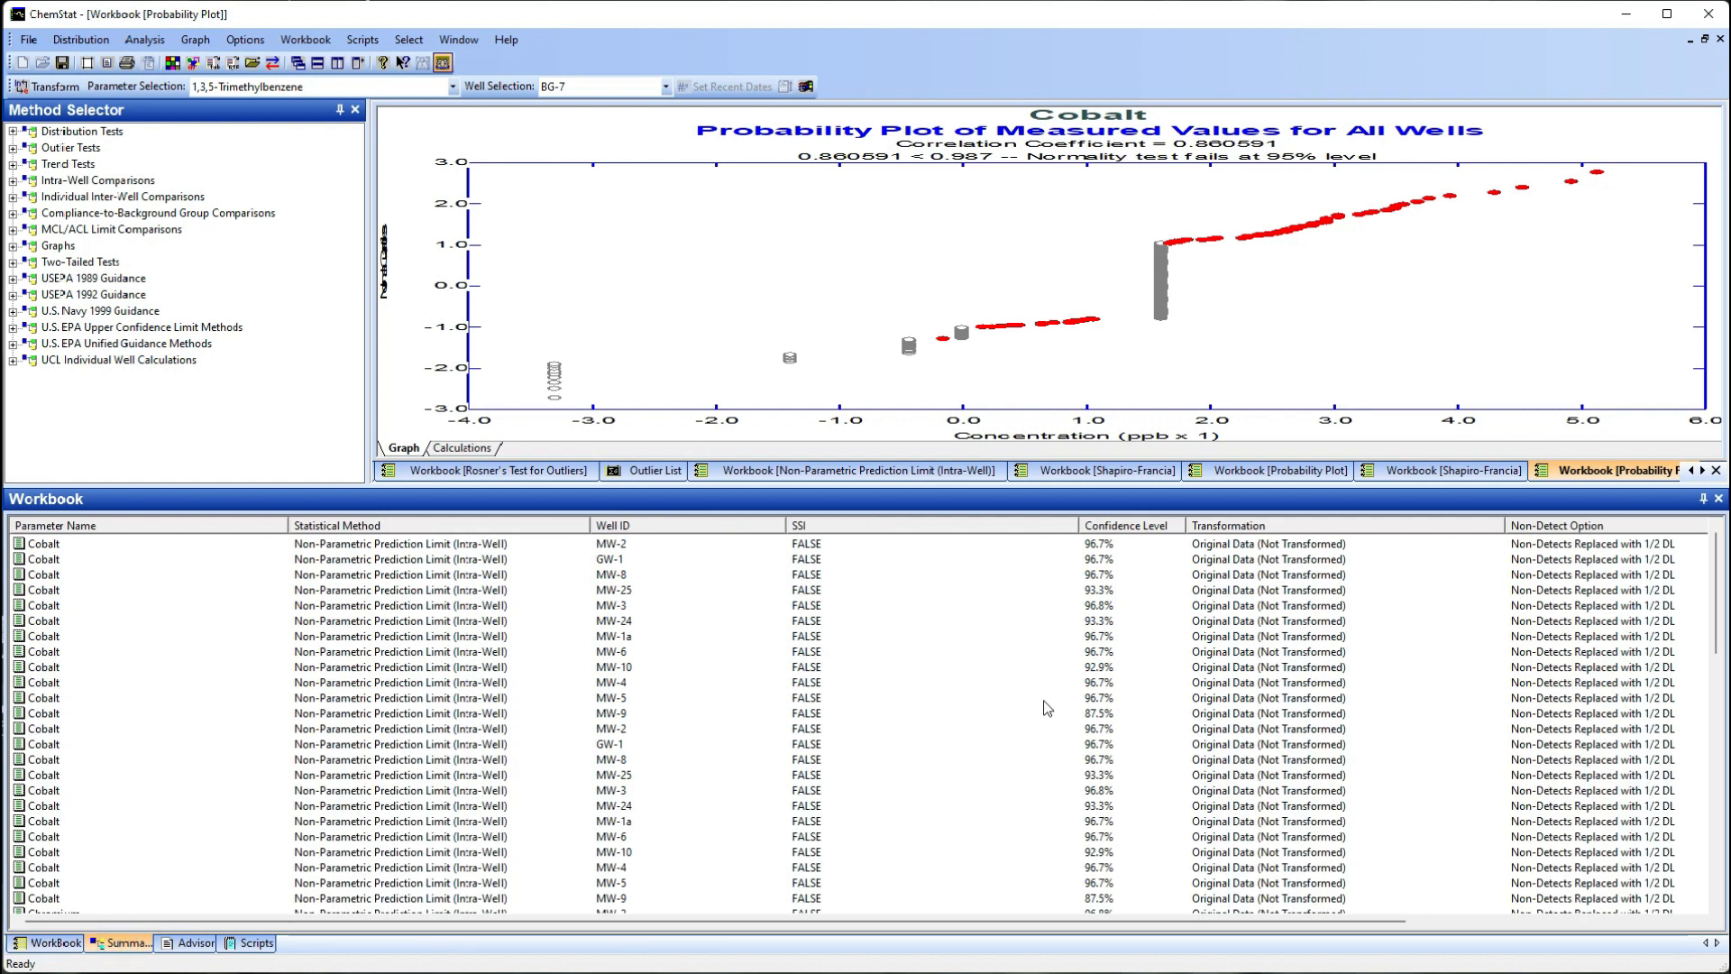
left_click_drag(1717, 600, 1690, 760)
left_click(90, 636)
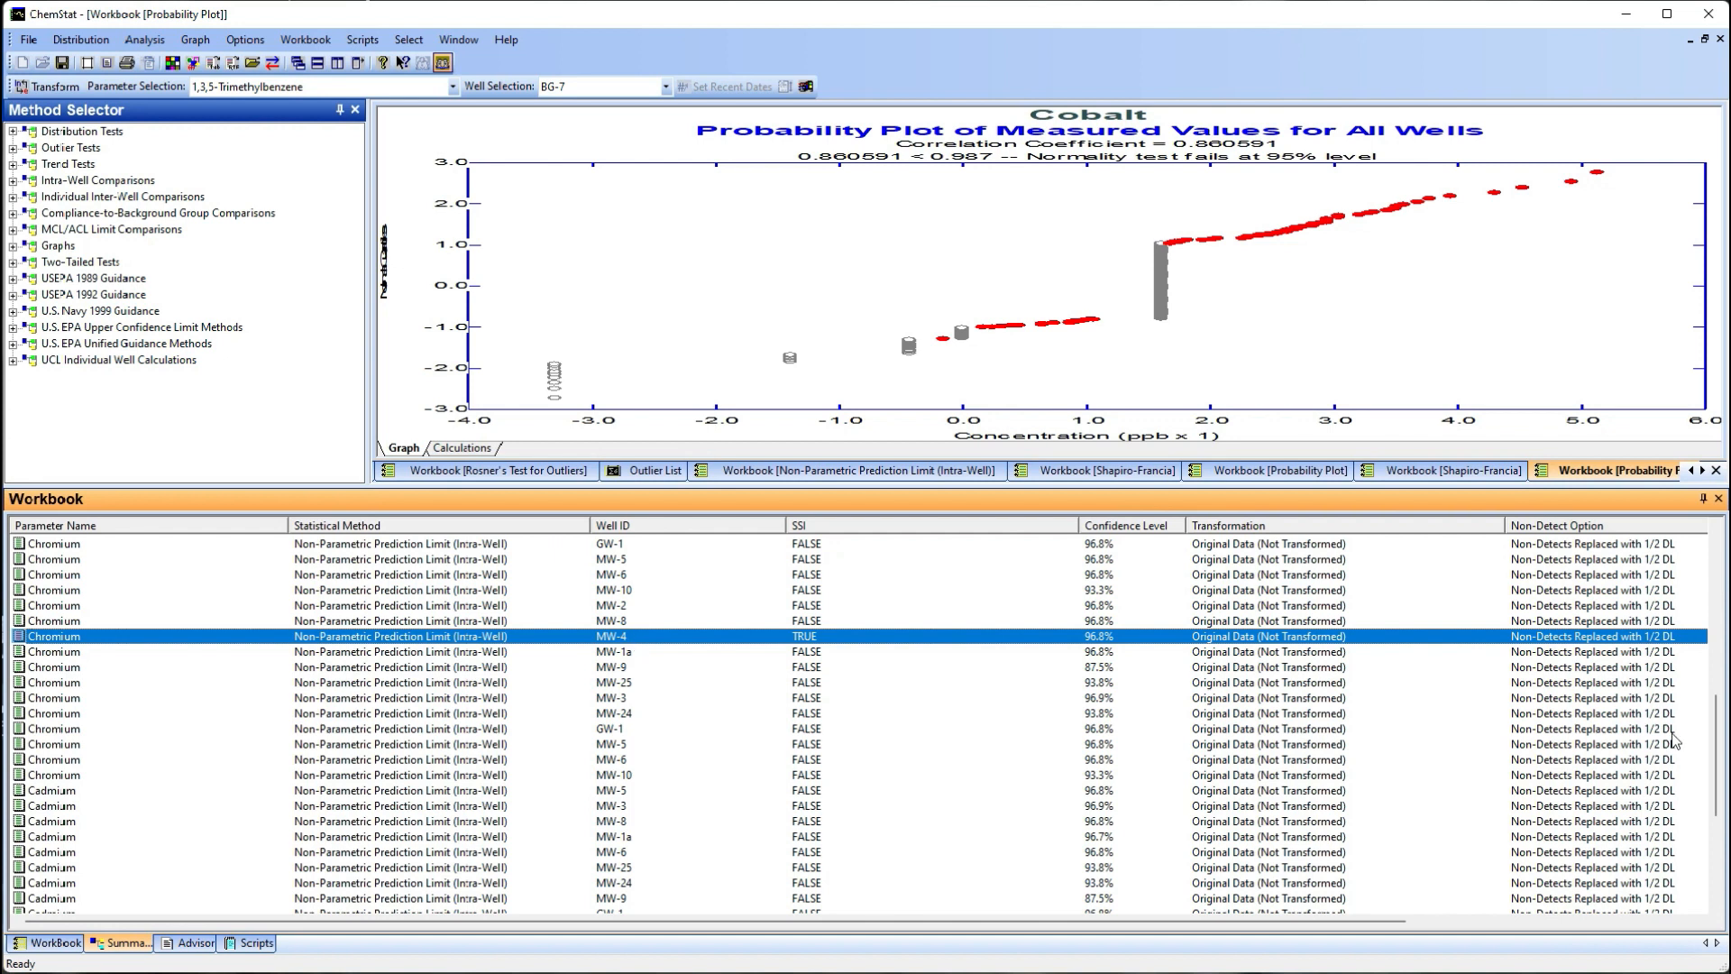
left_click_drag(1716, 766, 1708, 708)
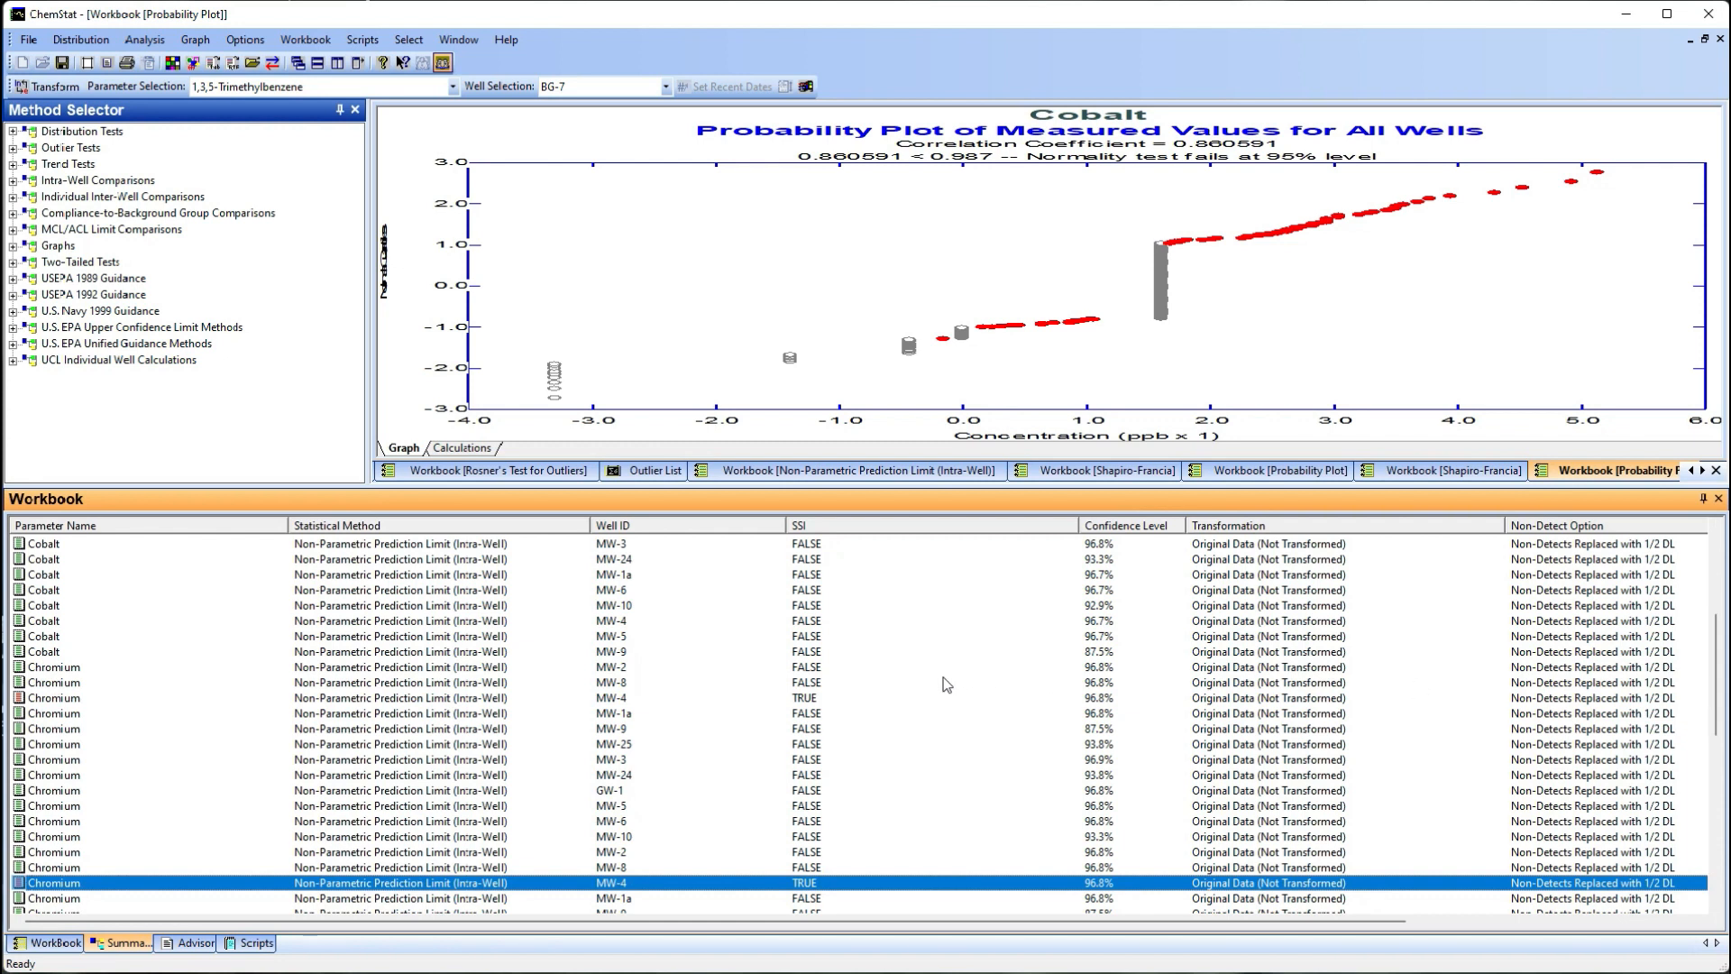